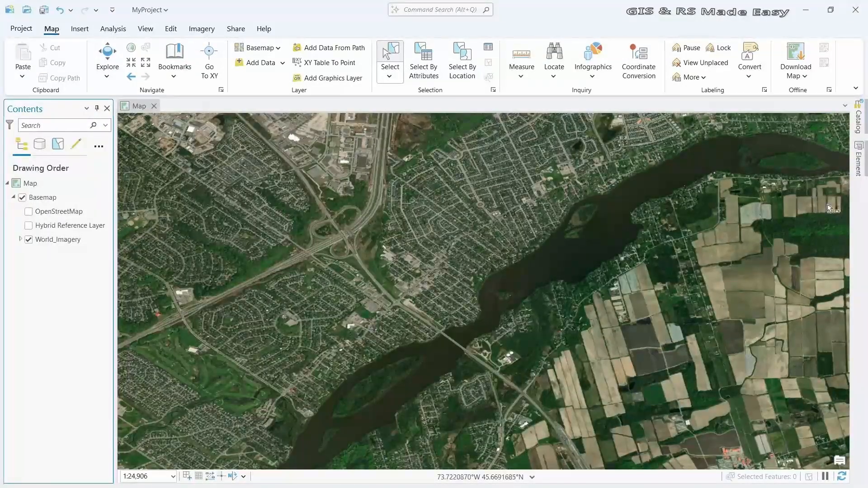
# - Begin a new polygon feature class named Study_Area in the MyProject.gdb geodatabase
pyautogui.click(858, 122)
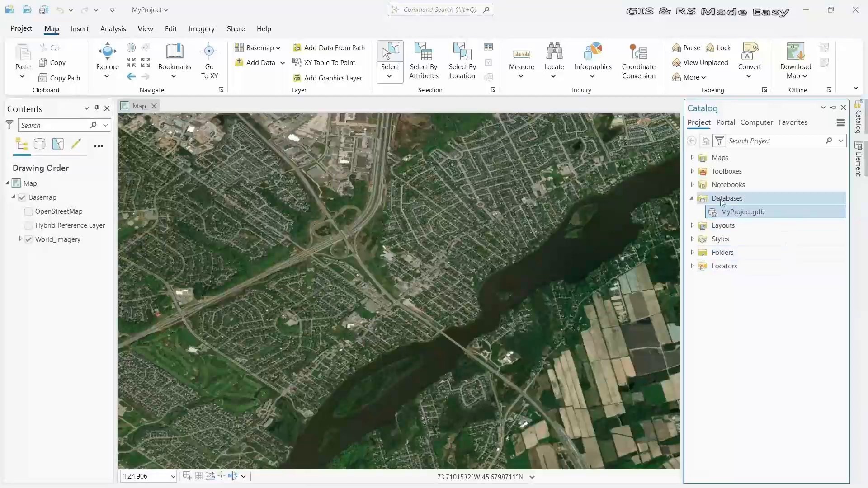
pyautogui.moveTo(732, 214)
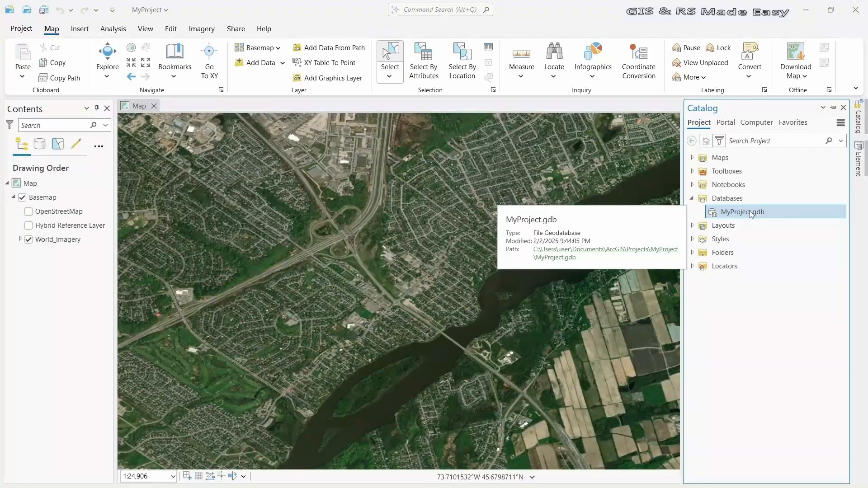
pyautogui.rightClick(751, 214)
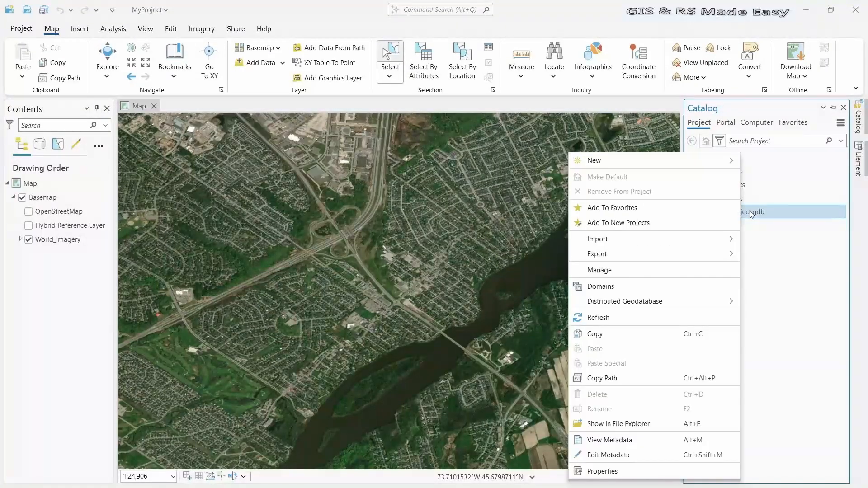
pyautogui.moveTo(706, 160)
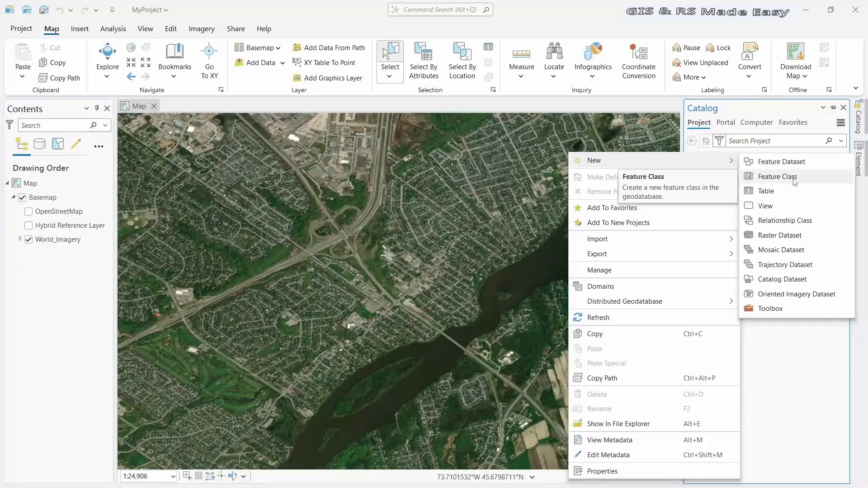
pyautogui.click(795, 179)
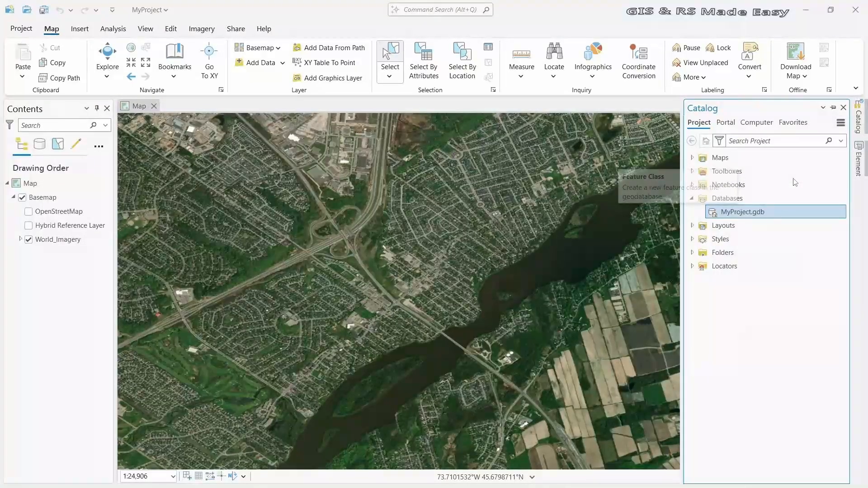
pyautogui.click(696, 324)
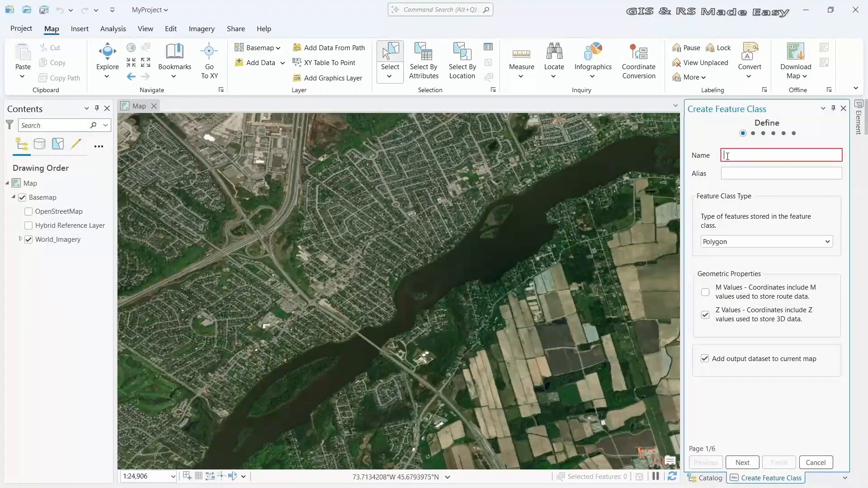
pyautogui.write('St')
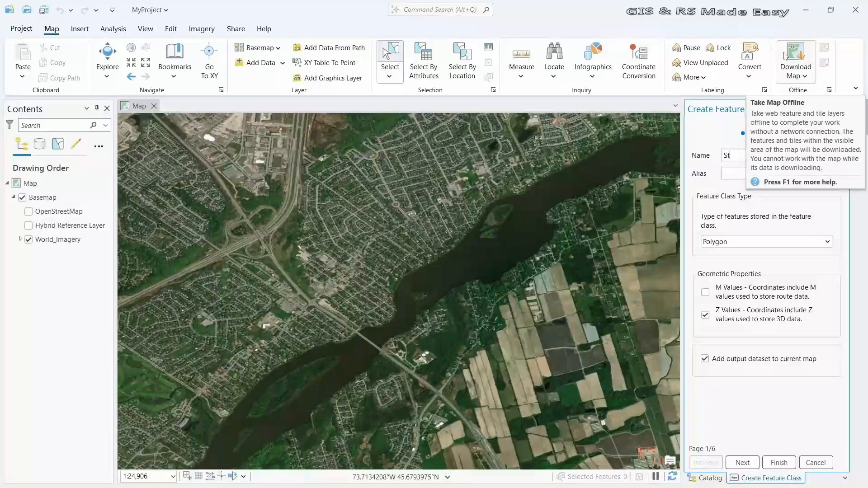
pyautogui.write('udy_Area')
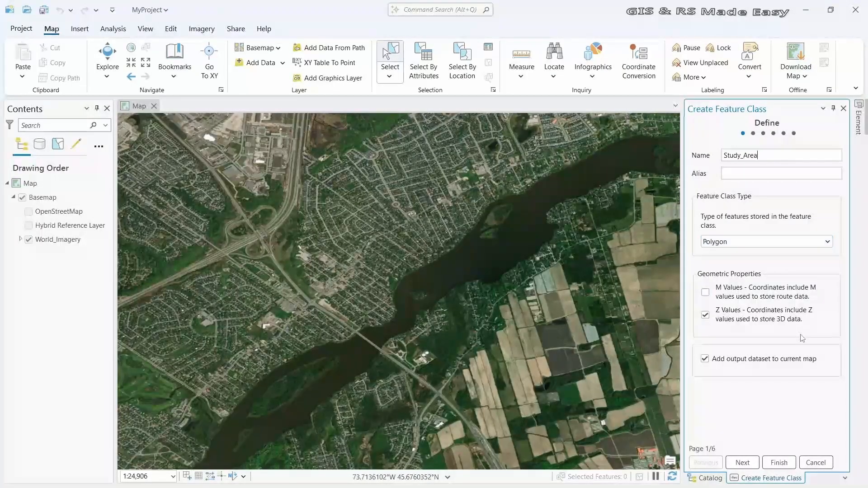
# - Finish creating the feature class with the default fields, the WGS 1984 coordinate system and default tolerances, and collapse the catalog
pyautogui.click(743, 463)
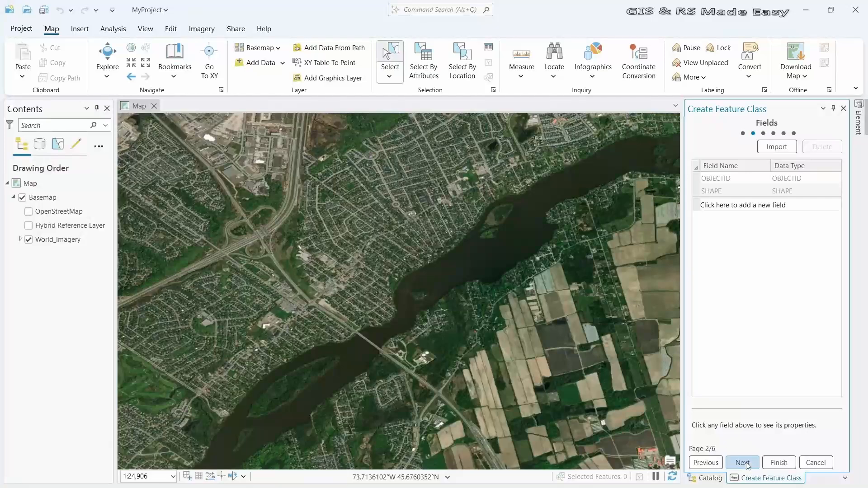
pyautogui.click(744, 463)
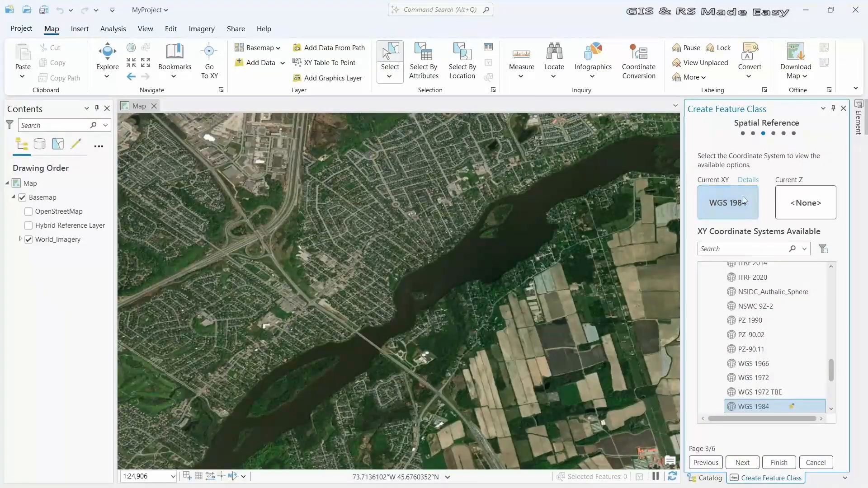
pyautogui.click(753, 466)
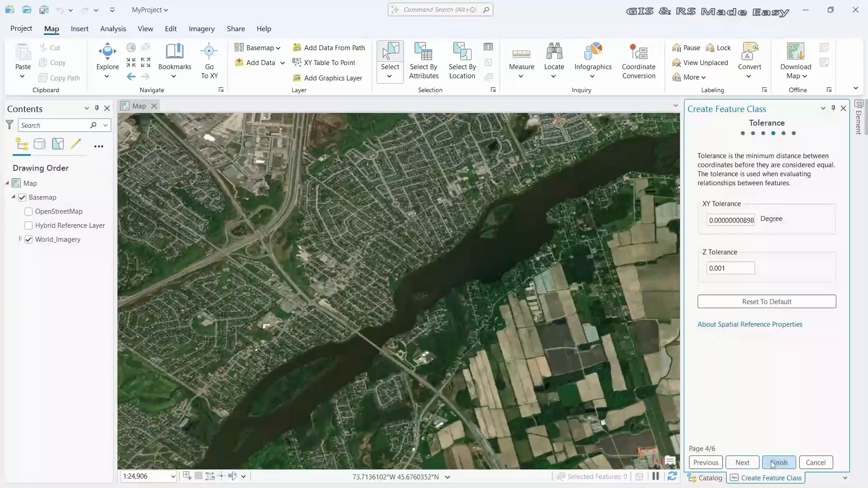
pyautogui.click(773, 463)
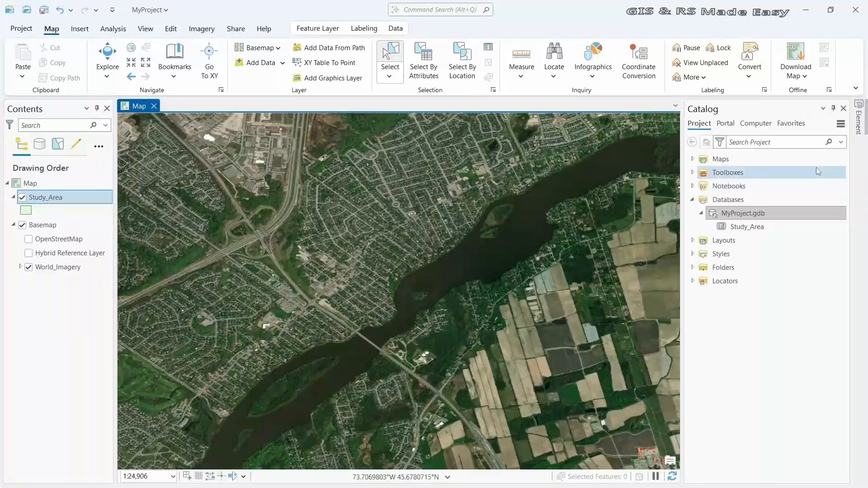
pyautogui.click(833, 109)
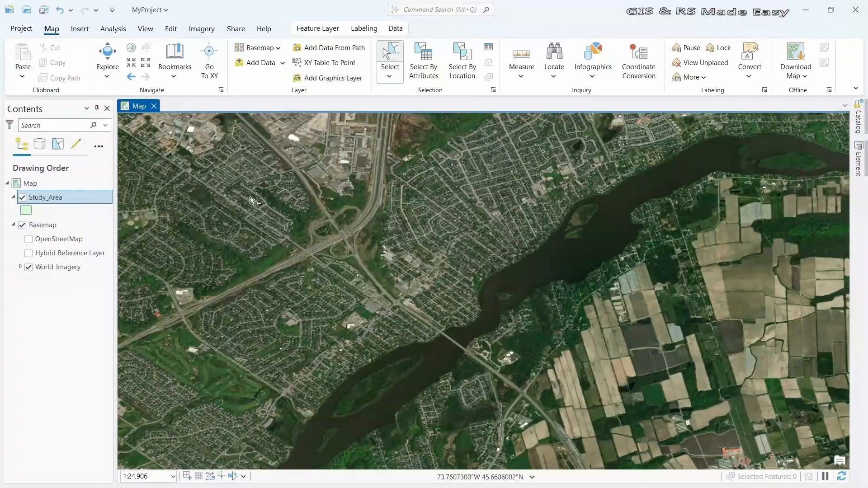
# - Start creating a polygon feature with the Study_Area template
pyautogui.click(63, 201)
pyautogui.press('F2')
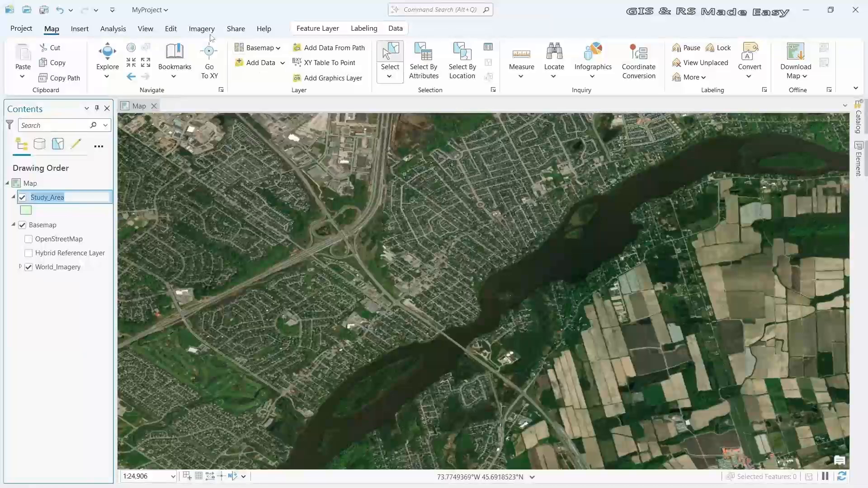
pyautogui.click(171, 29)
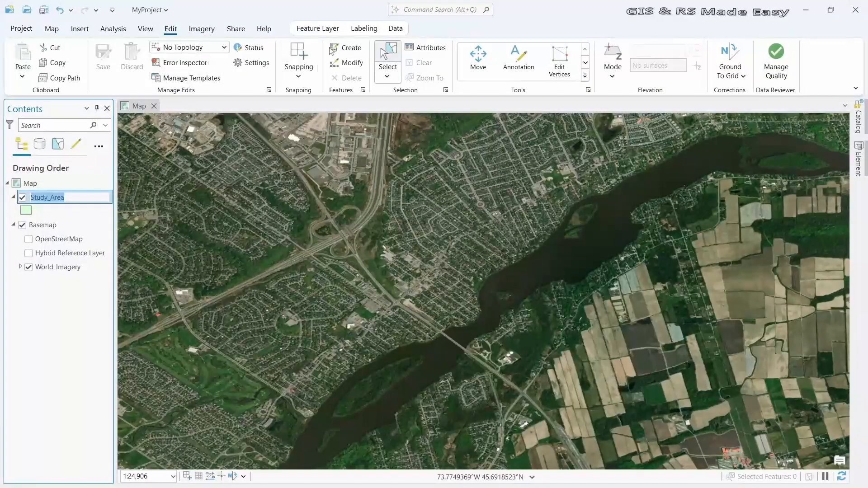
pyautogui.click(349, 48)
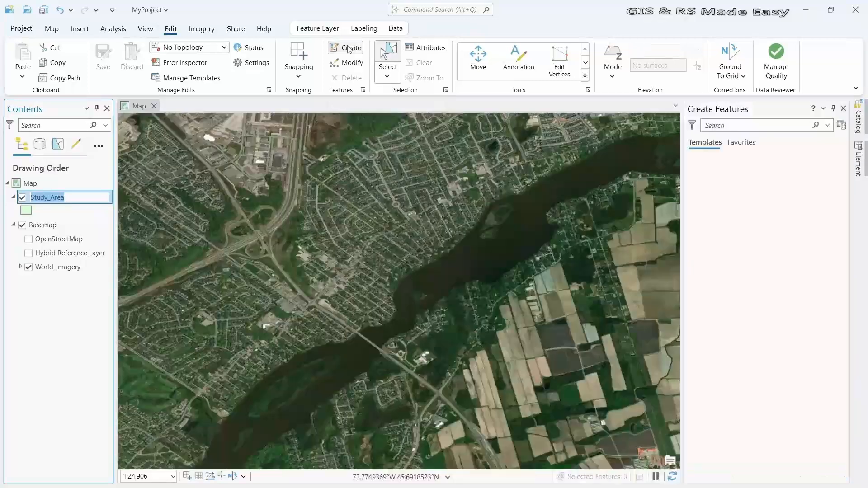
pyautogui.click(718, 174)
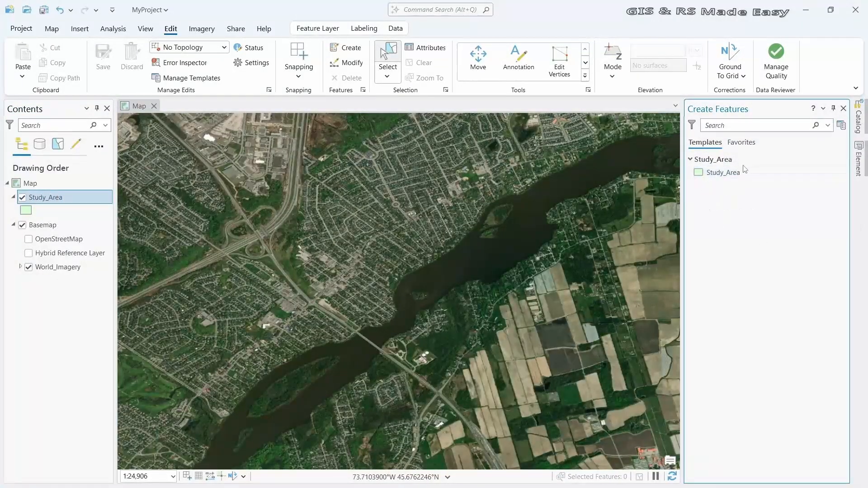
pyautogui.click(729, 176)
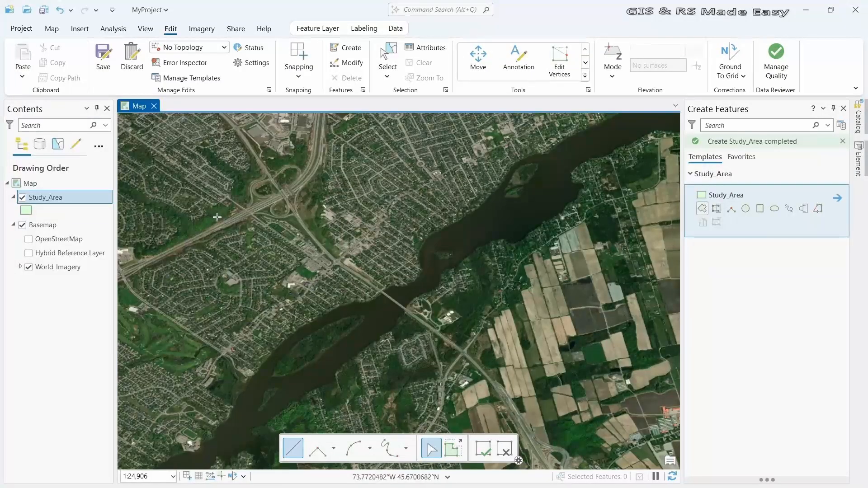
# - Digitize the northern boundary of the study area vertex by vertex, from west of the highway interchange eastward across the river
pyautogui.click(217, 217)
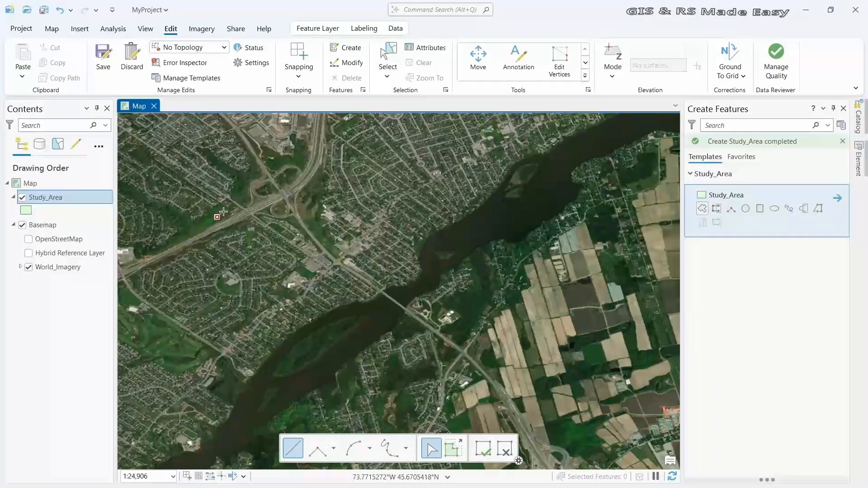
pyautogui.click(242, 181)
pyautogui.click(250, 176)
pyautogui.click(257, 172)
pyautogui.click(265, 169)
pyautogui.click(272, 165)
pyautogui.click(282, 162)
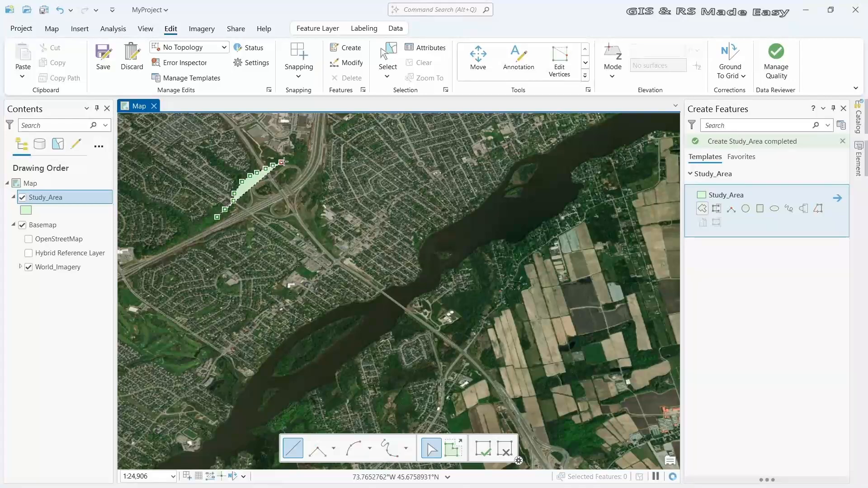
pyautogui.click(286, 161)
pyautogui.click(292, 161)
pyautogui.click(306, 164)
pyautogui.click(316, 167)
pyautogui.click(327, 168)
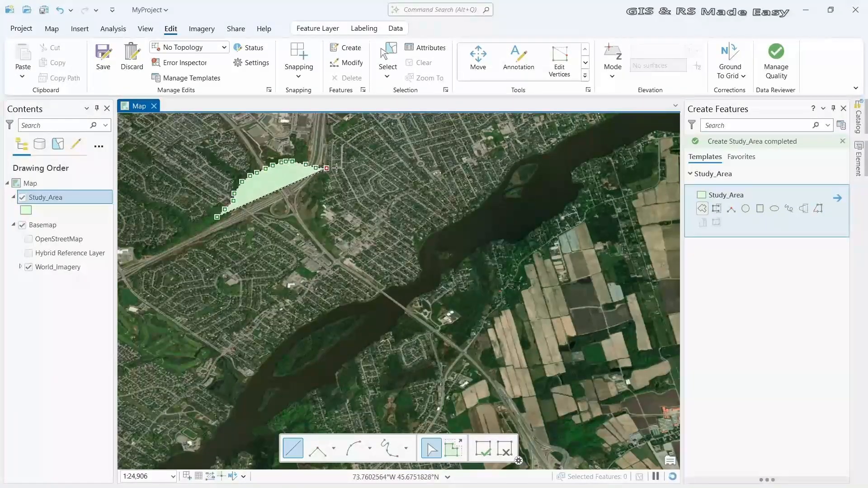
pyautogui.click(339, 166)
pyautogui.click(347, 163)
pyautogui.click(353, 162)
pyautogui.click(365, 167)
pyautogui.click(380, 175)
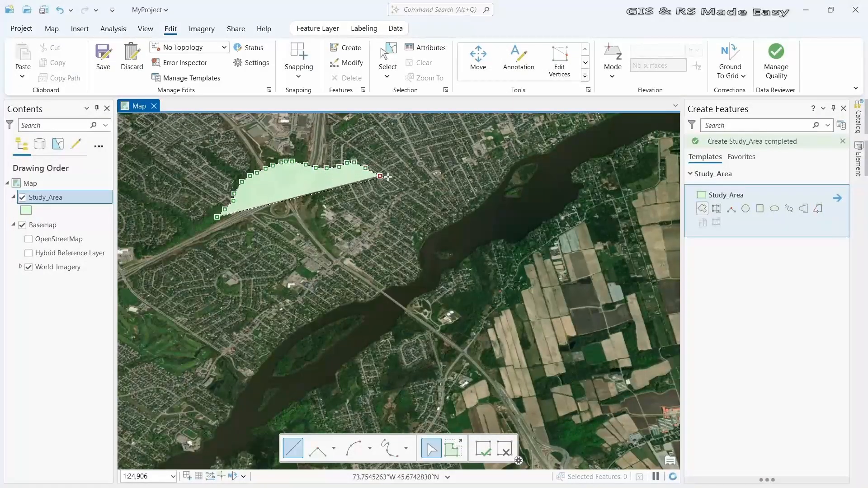
pyautogui.click(394, 177)
pyautogui.click(411, 177)
pyautogui.click(426, 177)
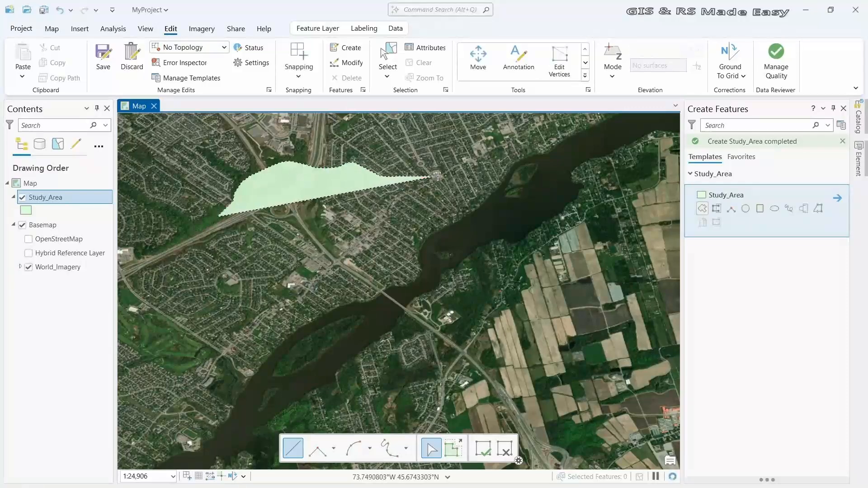
pyautogui.click(436, 176)
pyautogui.click(442, 175)
pyautogui.click(470, 178)
pyautogui.click(484, 177)
pyautogui.click(496, 167)
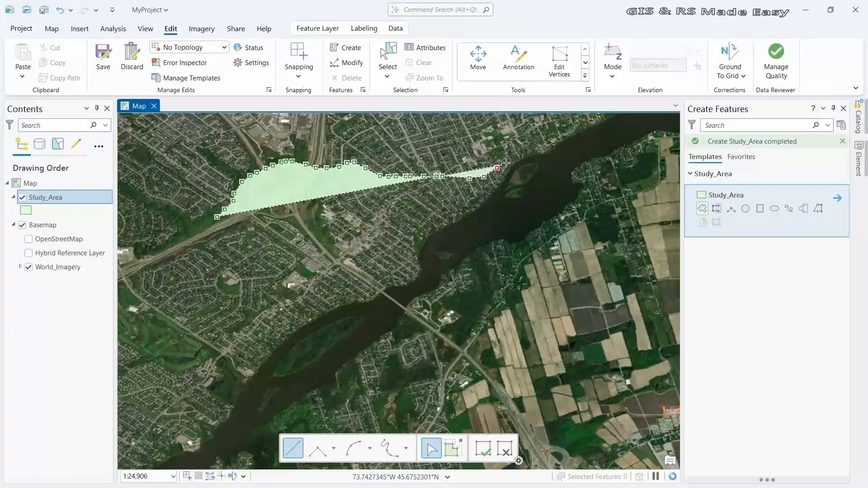
pyautogui.click(504, 162)
pyautogui.click(510, 160)
pyautogui.click(523, 160)
pyautogui.click(535, 159)
pyautogui.click(543, 162)
pyautogui.click(553, 169)
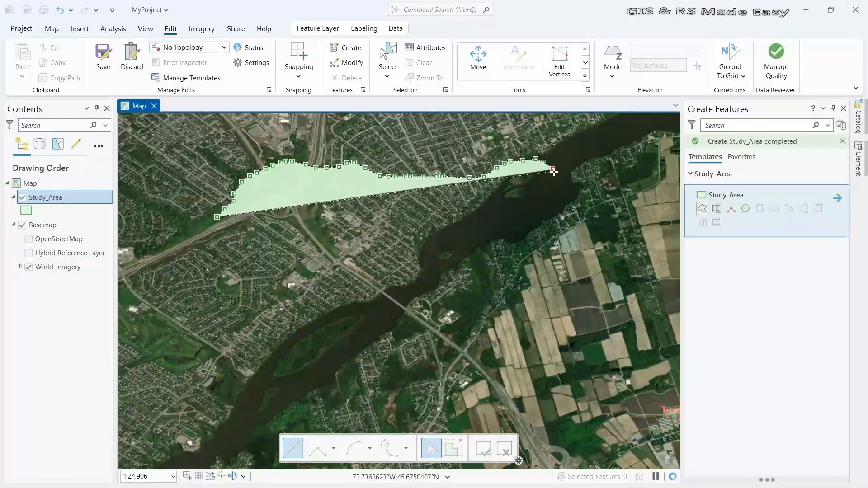
pyautogui.click(554, 172)
pyautogui.click(560, 183)
pyautogui.click(564, 184)
pyautogui.click(567, 184)
pyautogui.click(573, 188)
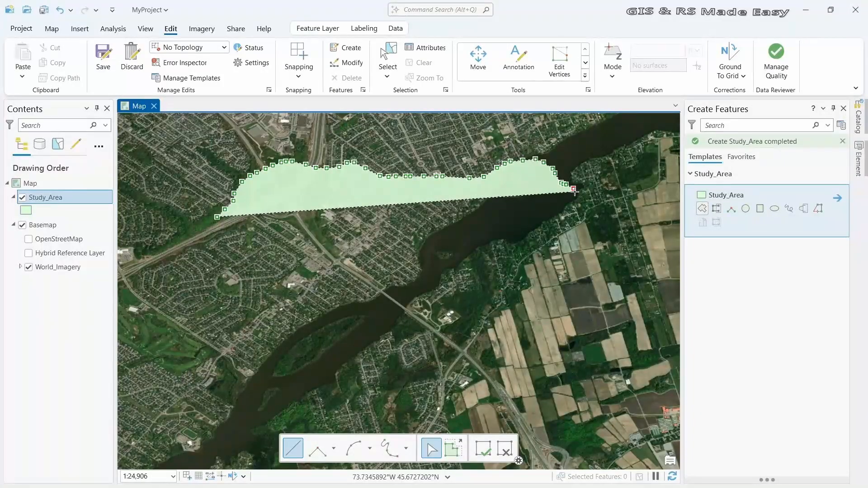
# - Trace the rest of the study area boundary in streaming mode back to the western start, finish the polygon and save the edits
pyautogui.press('F8')
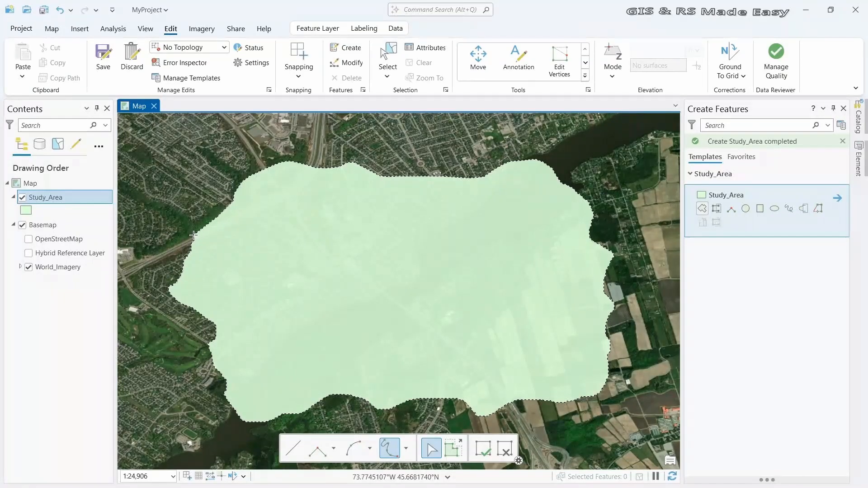
pyautogui.doubleClick(194, 235)
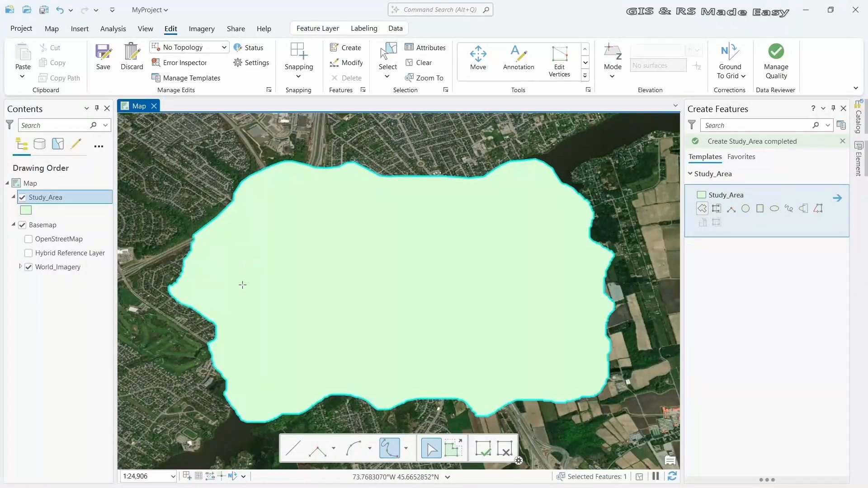
pyautogui.click(482, 452)
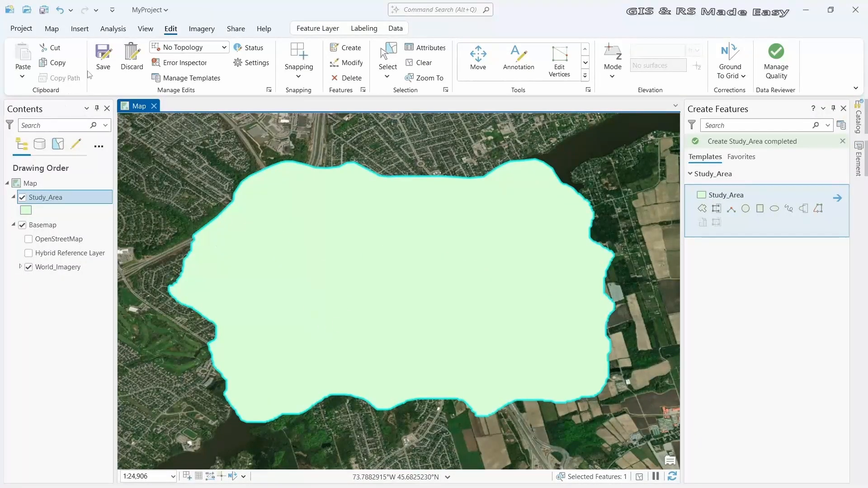
pyautogui.click(104, 62)
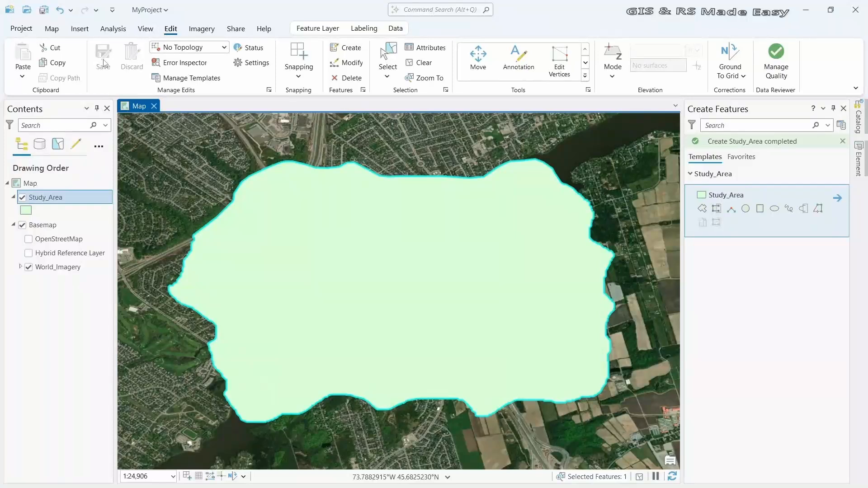
# - Change the Study_Area layer's symbol to the thicker unfilled Black Outline from the ArcGIS 2D gallery
pyautogui.click(53, 201)
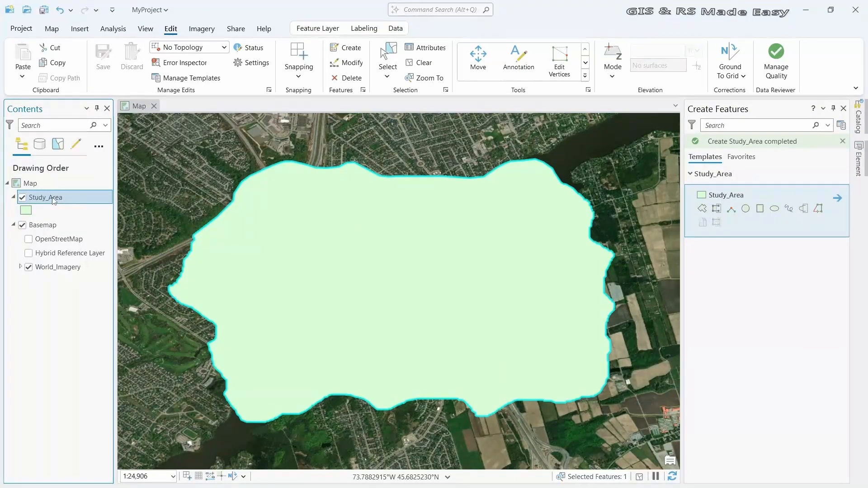
pyautogui.rightClick(54, 201)
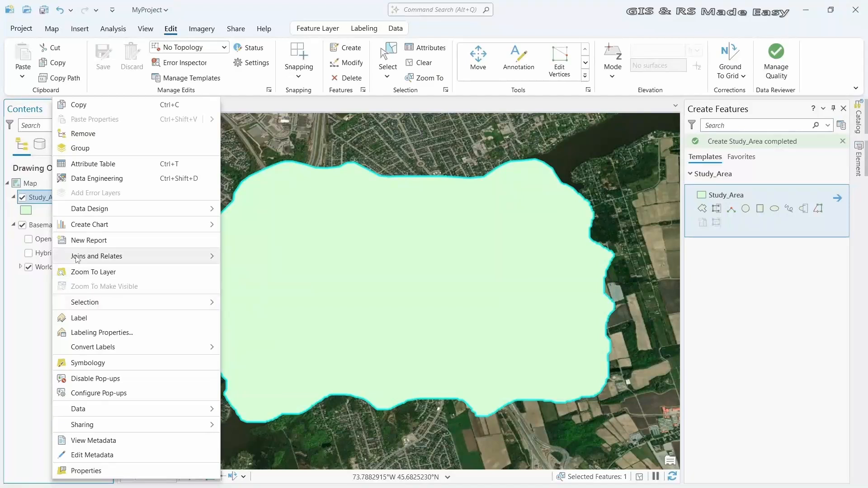
pyautogui.click(110, 365)
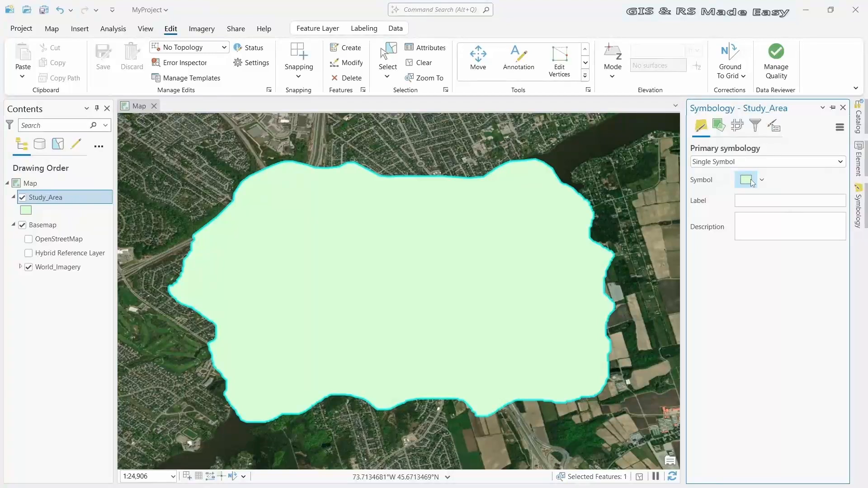
pyautogui.click(746, 180)
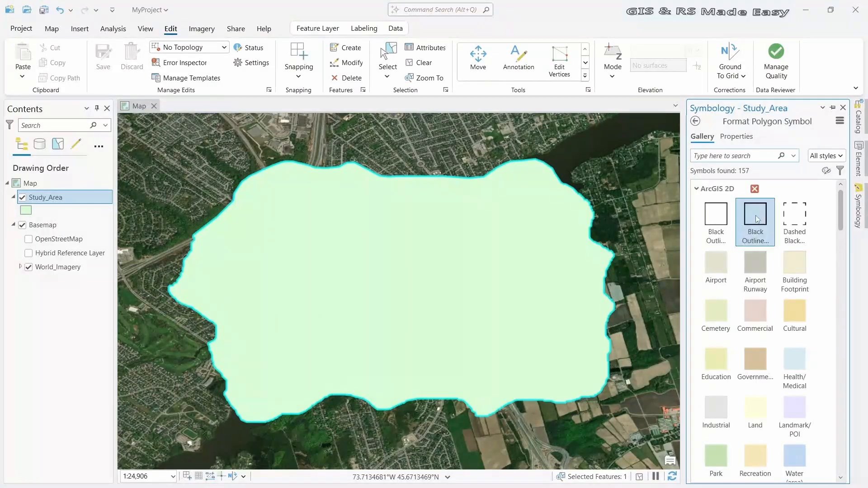
pyautogui.click(757, 219)
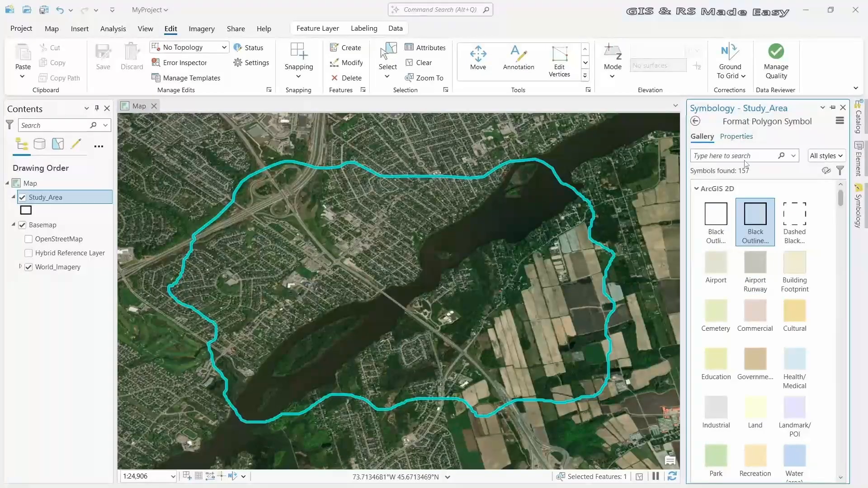
# - Set the Study_Area symbol's outline color to red, apply it and clear the feature selection
pyautogui.click(736, 136)
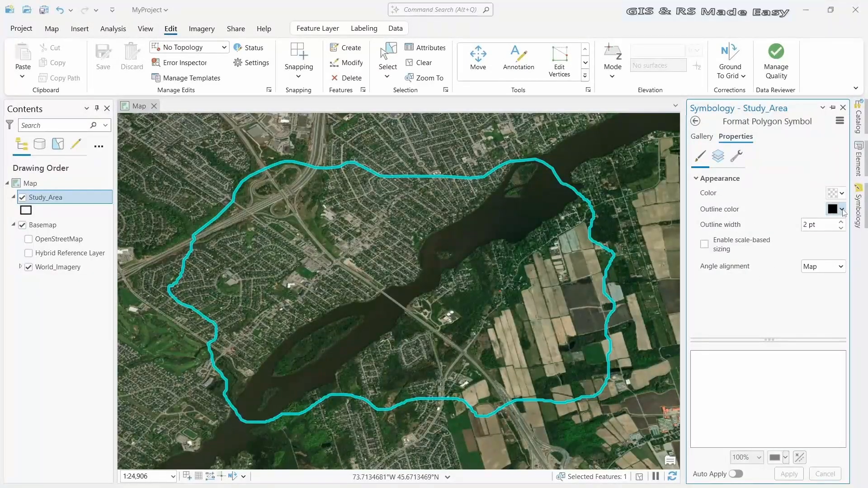
pyautogui.click(841, 210)
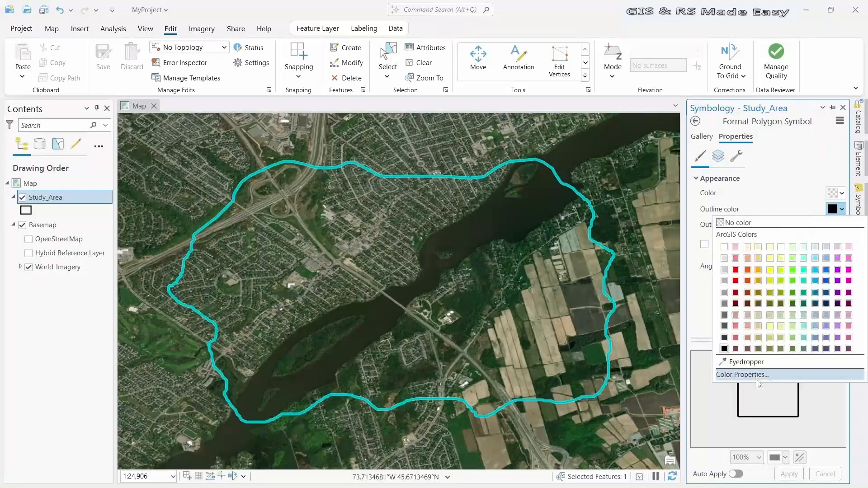
pyautogui.click(735, 270)
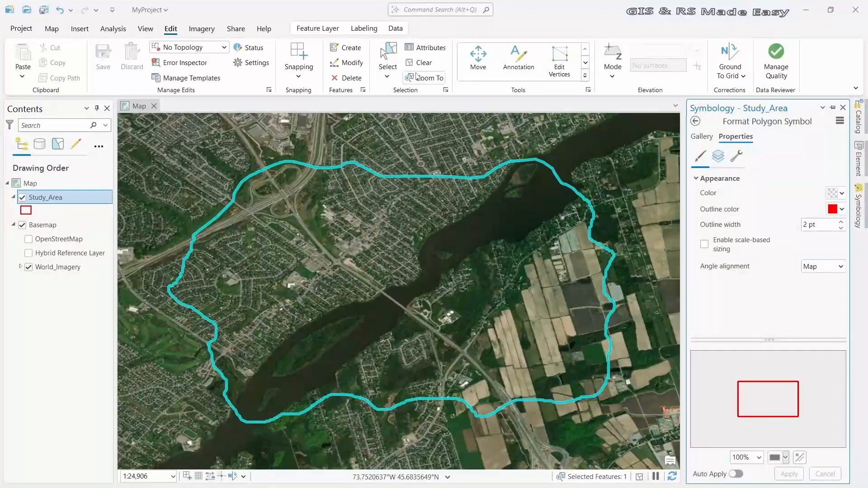
pyautogui.click(425, 63)
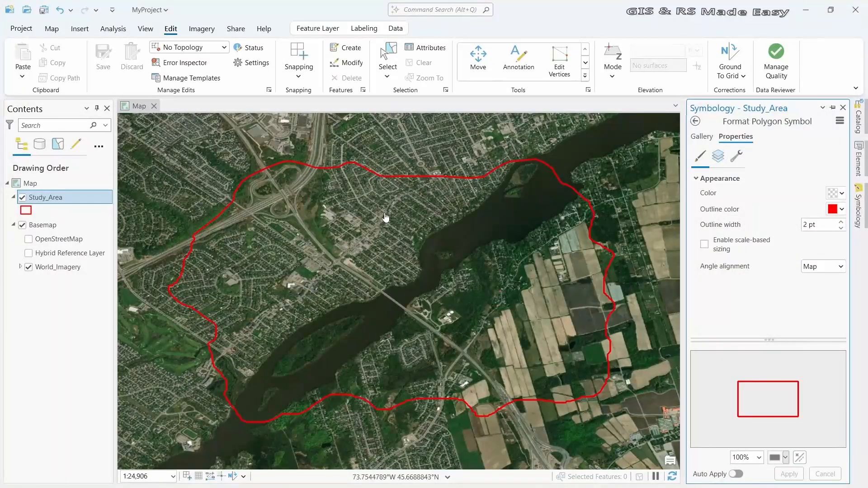
pyautogui.click(842, 107)
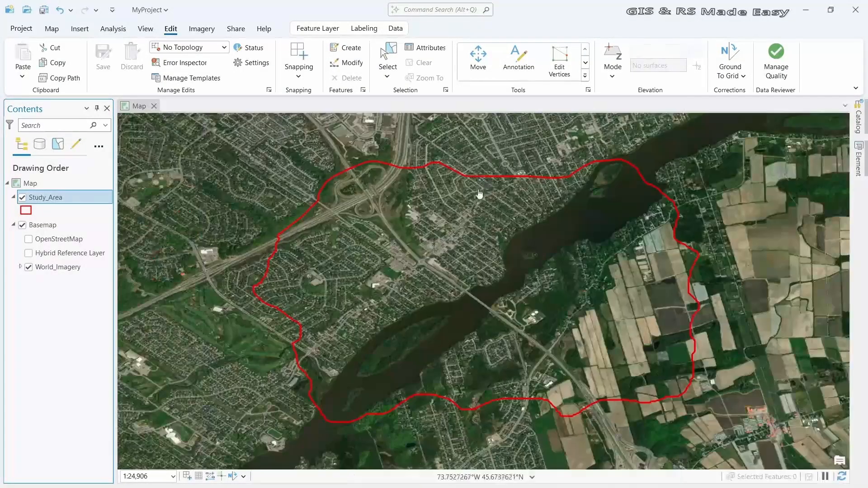
pyautogui.moveTo(455, 333); pyautogui.dragTo(459, 346)
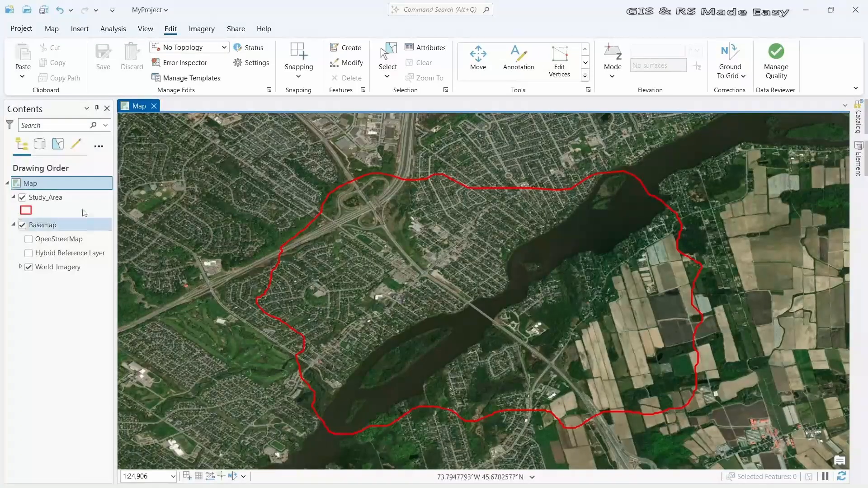
# - Export the Study_Area features to a new feature class named Land_Use in MyProject.gdb
pyautogui.rightClick(53, 201)
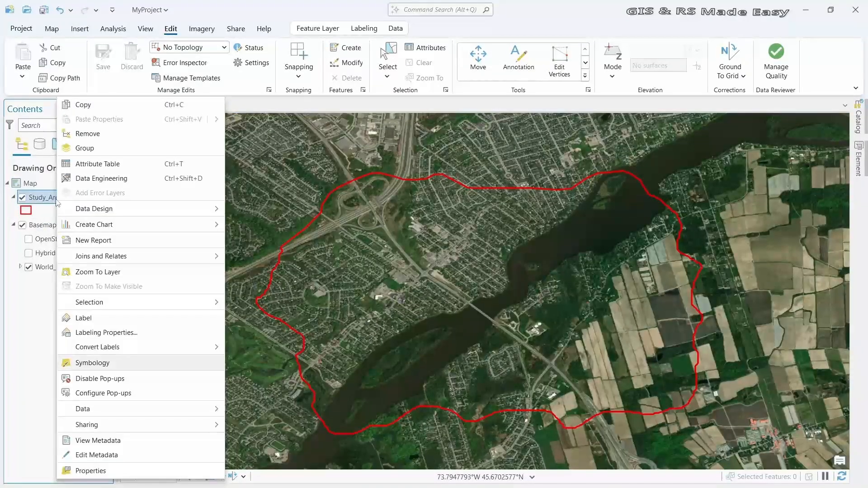
pyautogui.moveTo(125, 408)
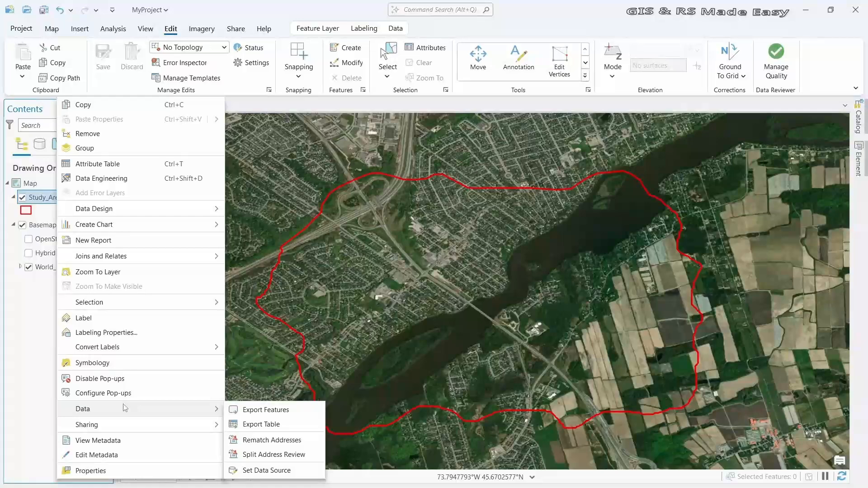
pyautogui.click(266, 409)
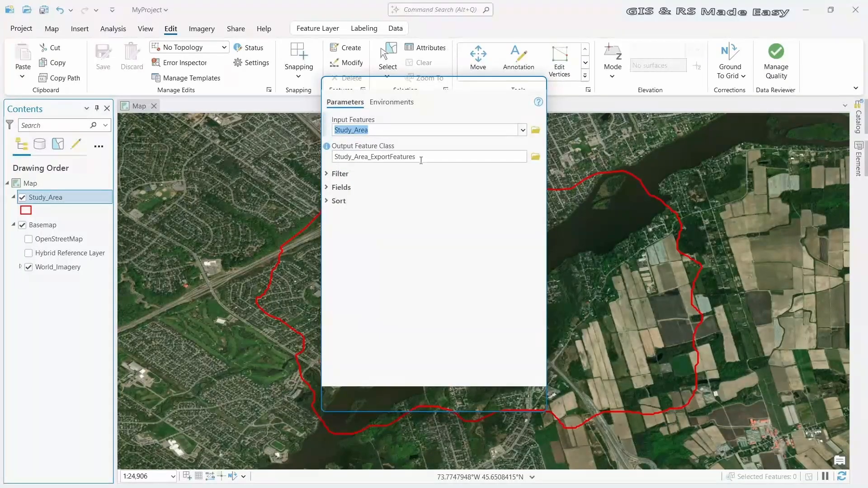
pyautogui.moveTo(426, 158); pyautogui.dragTo(560, 155)
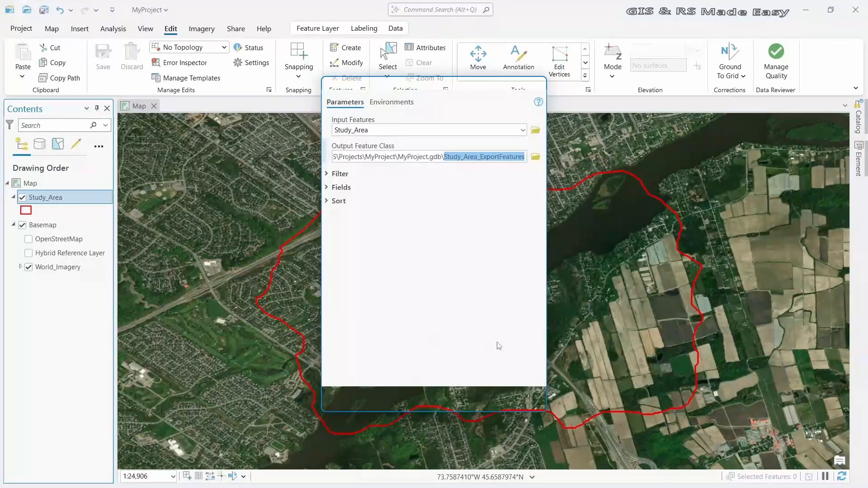
pyautogui.write('Land')
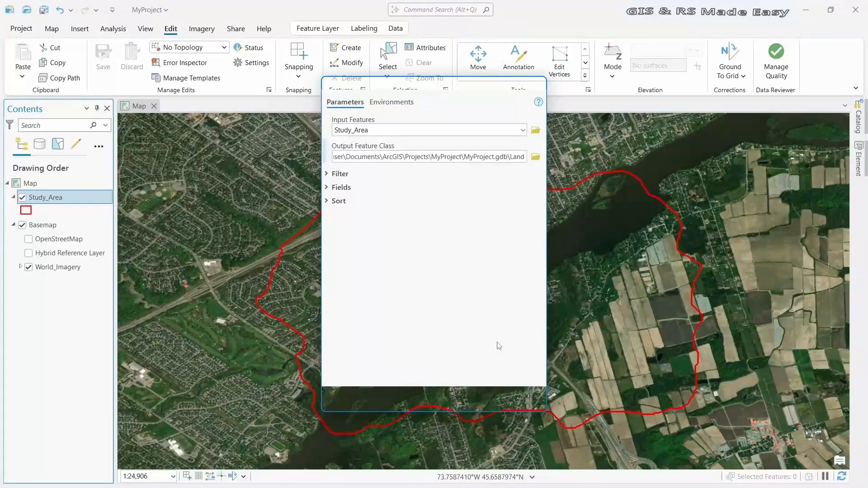
pyautogui.write('_Use')
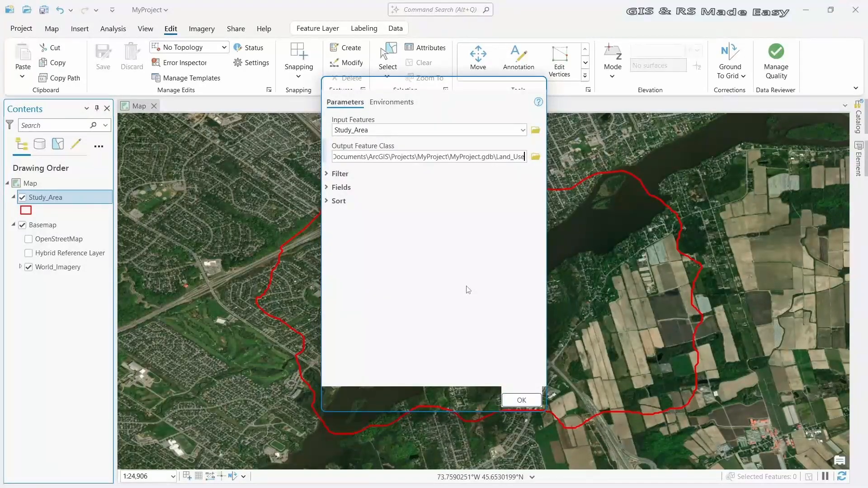
pyautogui.click(528, 401)
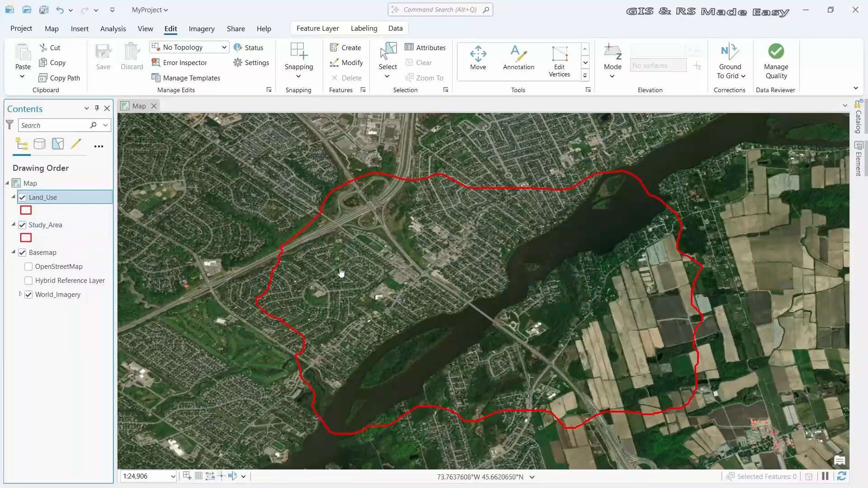
# - Change the Land_Use layer's outline color to yellow and apply the symbol
pyautogui.rightClick(54, 201)
pyautogui.click(96, 364)
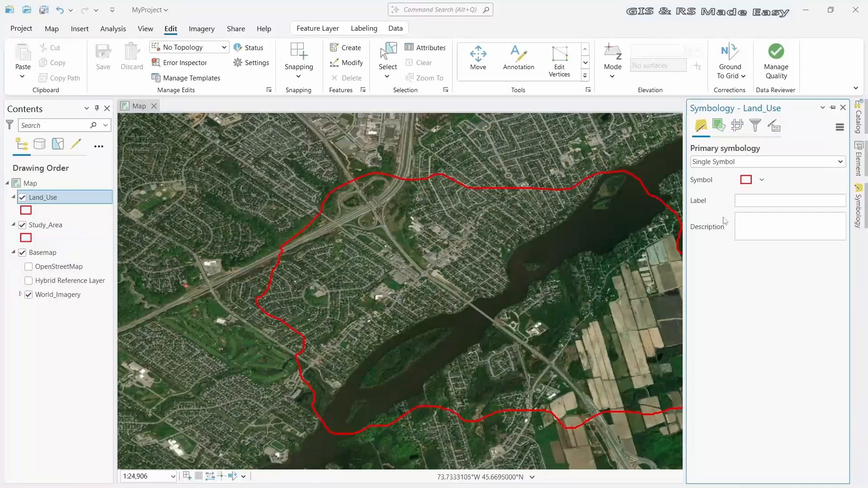
pyautogui.click(746, 180)
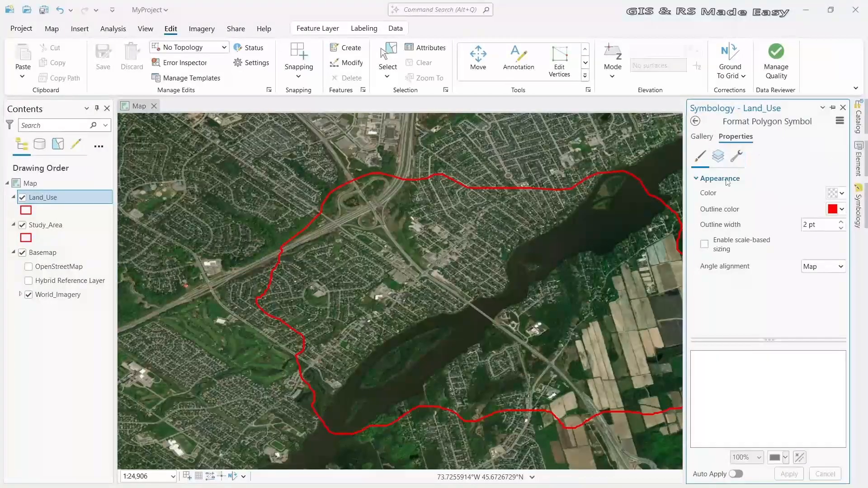
pyautogui.click(842, 209)
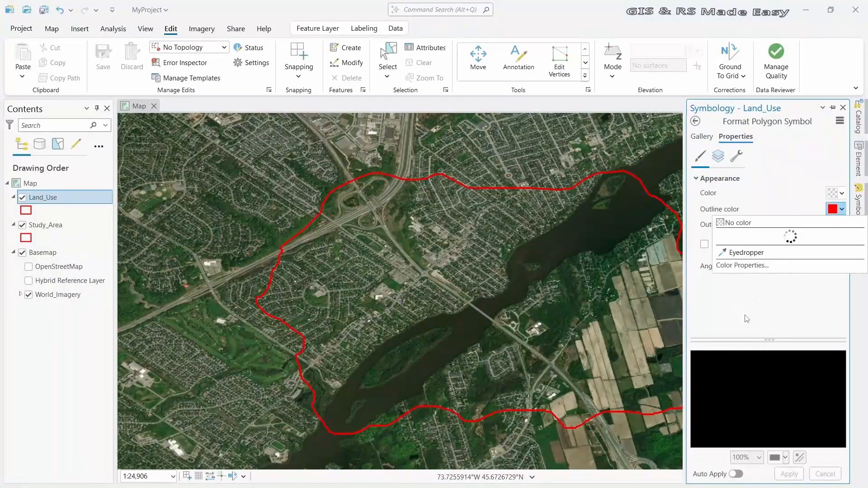
pyautogui.click(771, 276)
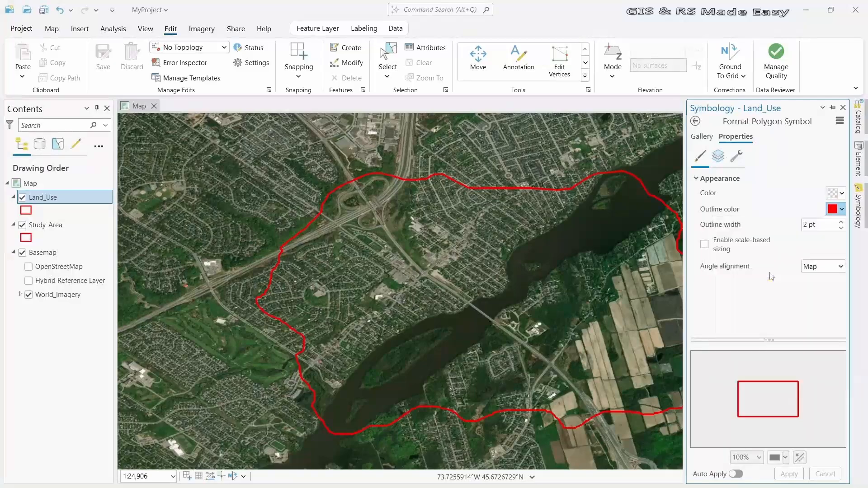
pyautogui.click(788, 474)
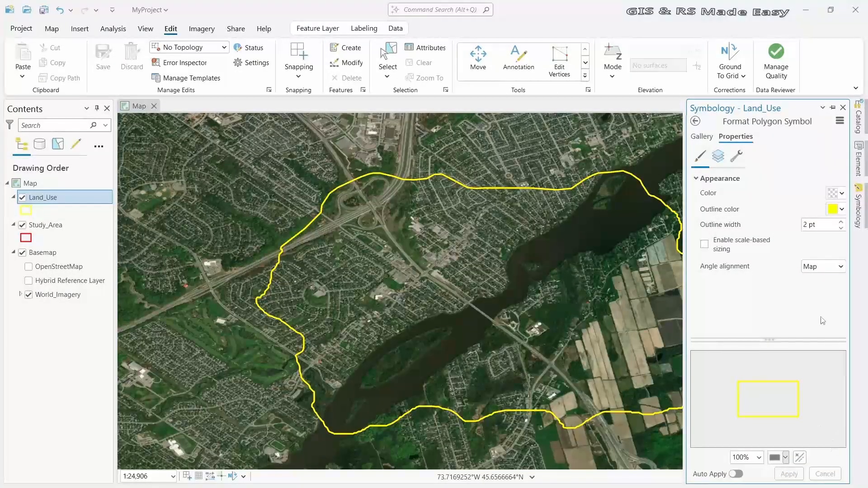
pyautogui.click(841, 108)
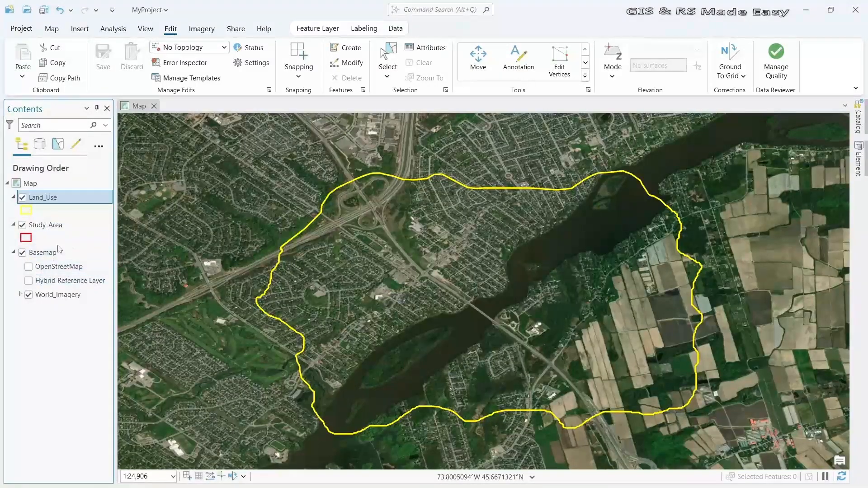
# - Hide the Study_Area layer and make it neither selectable nor editable, keeping Land_Use enabled for both
pyautogui.click(22, 225)
pyautogui.click(58, 144)
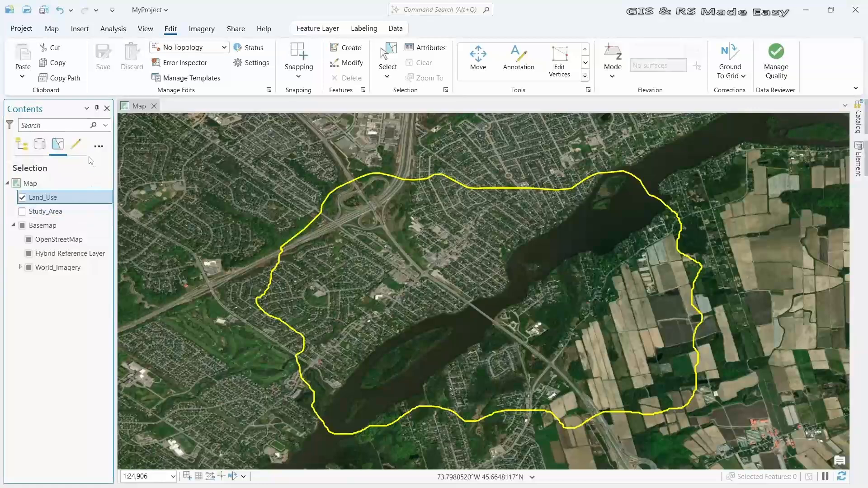
pyautogui.click(73, 149)
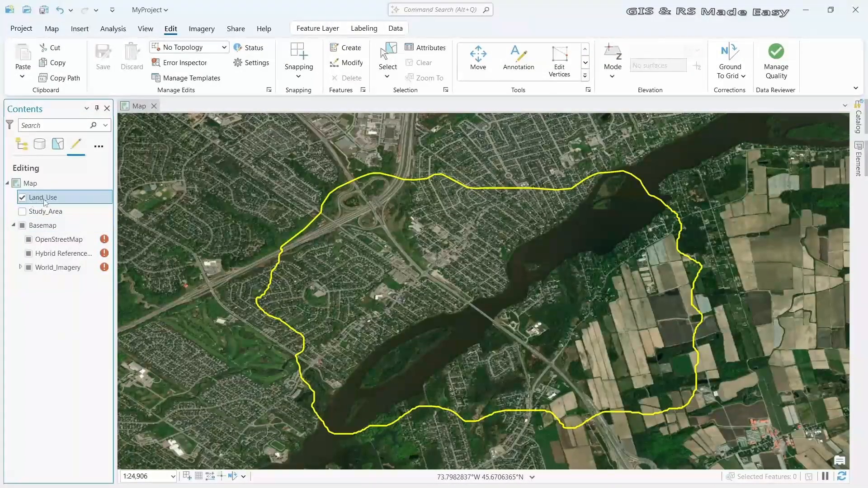
pyautogui.click(22, 144)
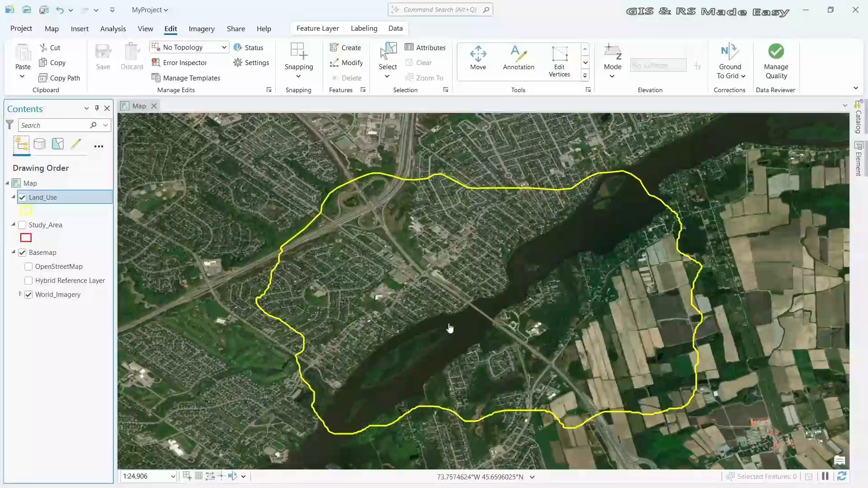
# - Open the Land_Use attribute table and add a new field named Class
pyautogui.rightClick(53, 200)
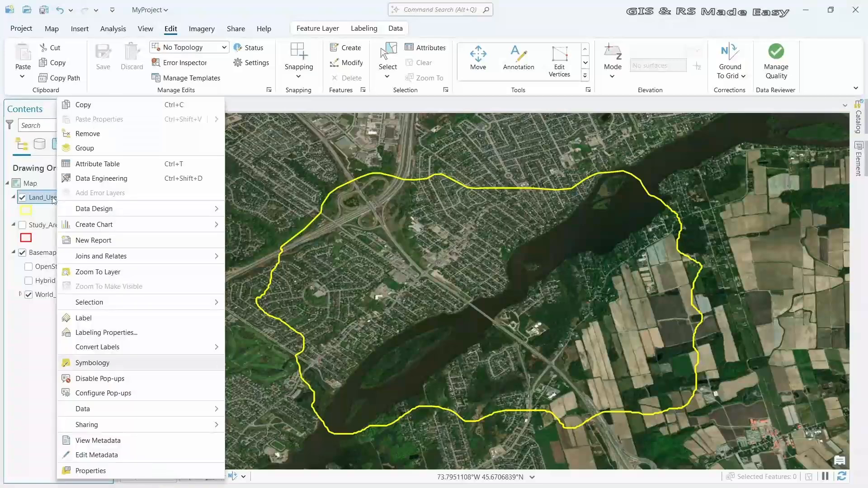
pyautogui.click(97, 164)
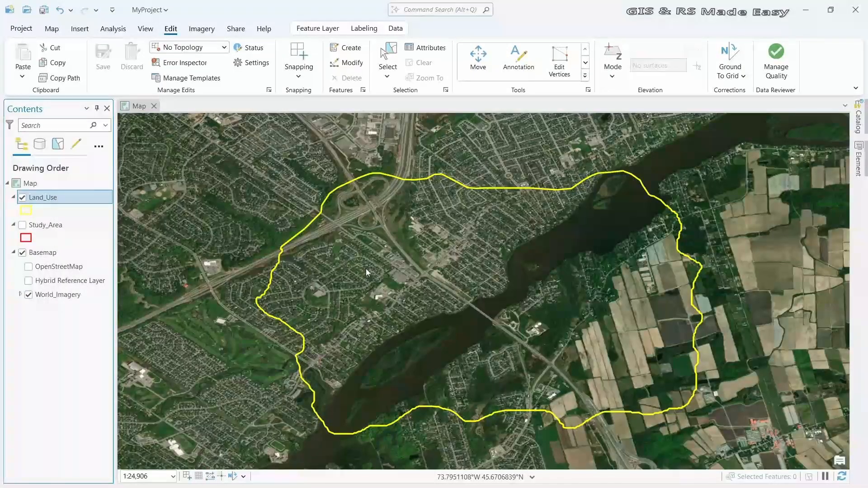
pyautogui.hotkey('ctrl', 't')
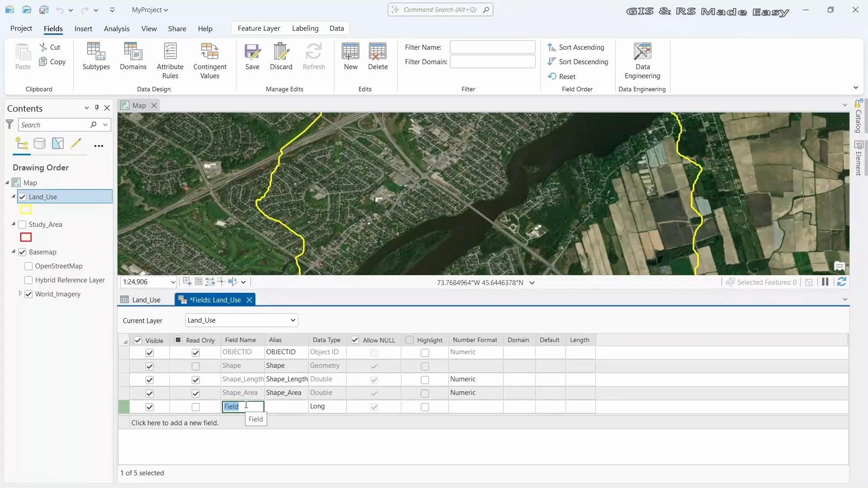
pyautogui.write('Class')
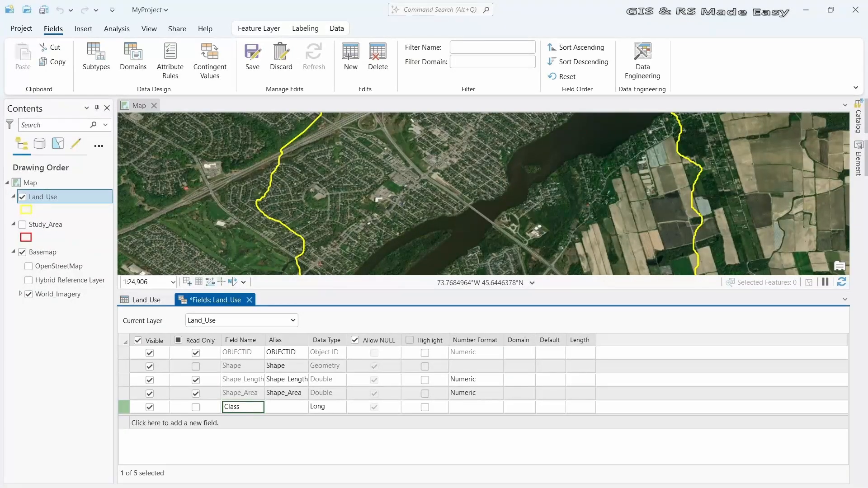
pyautogui.press('Return')
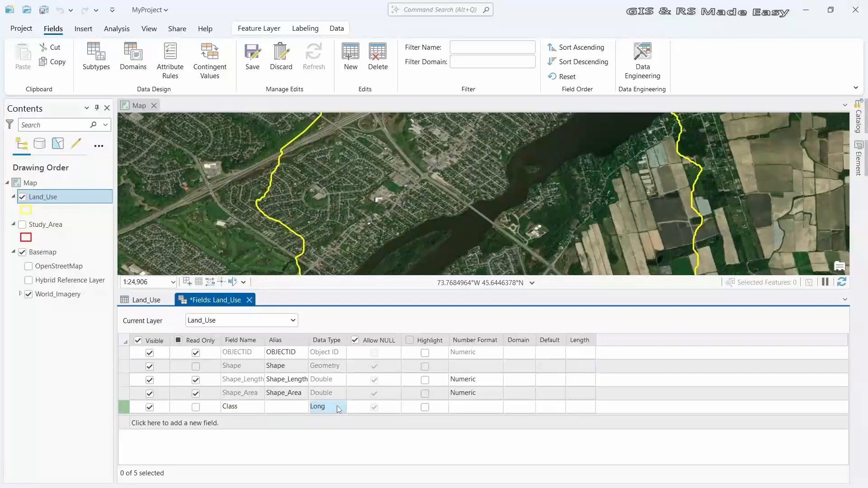
# - Set the Class field's data type to Short, save the field changes and close the field design view
pyautogui.click(335, 410)
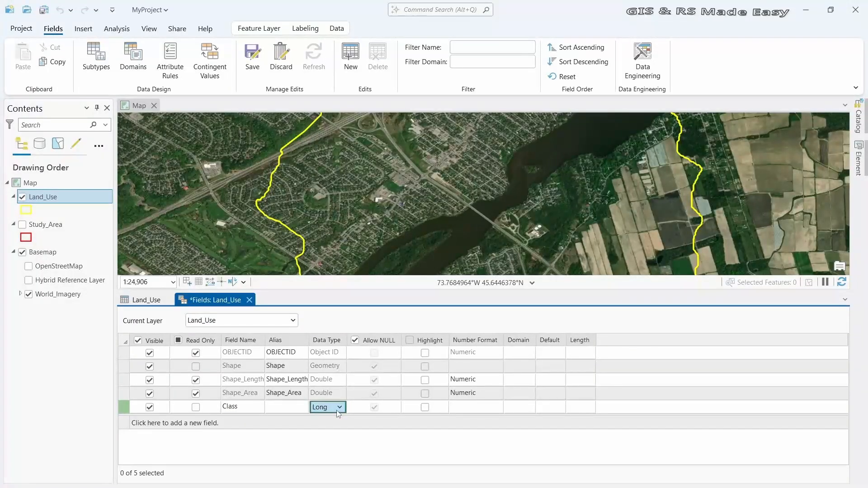
pyautogui.click(339, 408)
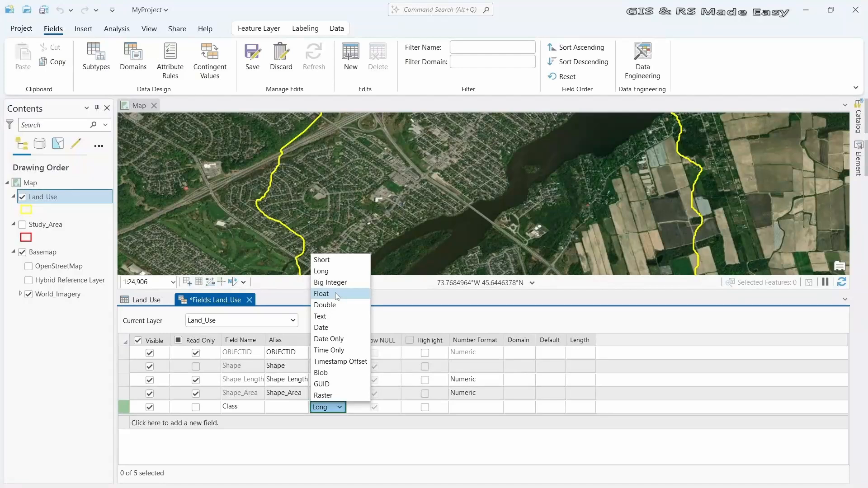
pyautogui.click(323, 262)
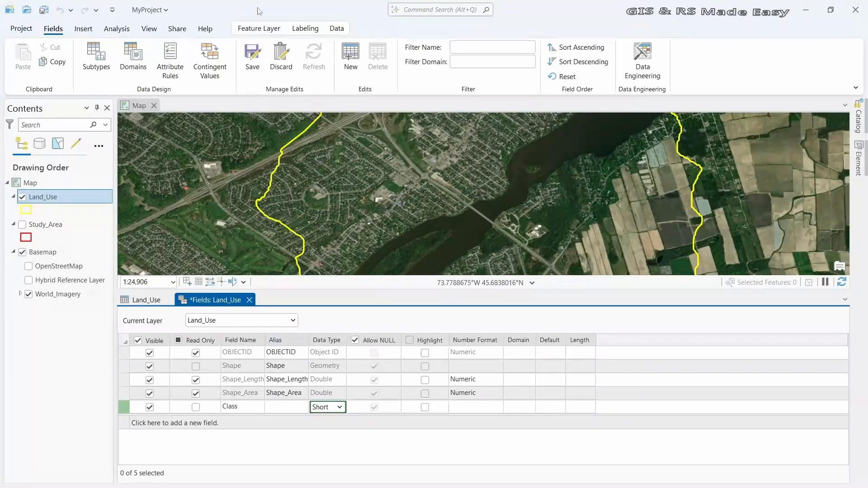
pyautogui.click(256, 60)
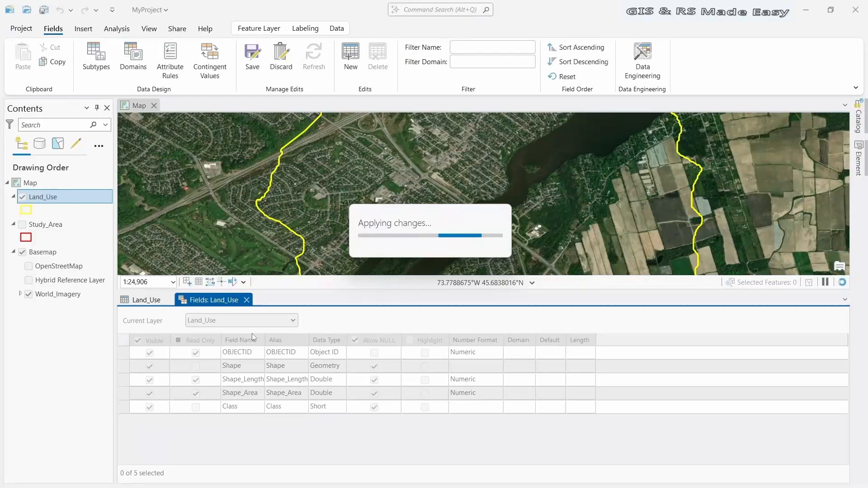
pyautogui.click(246, 300)
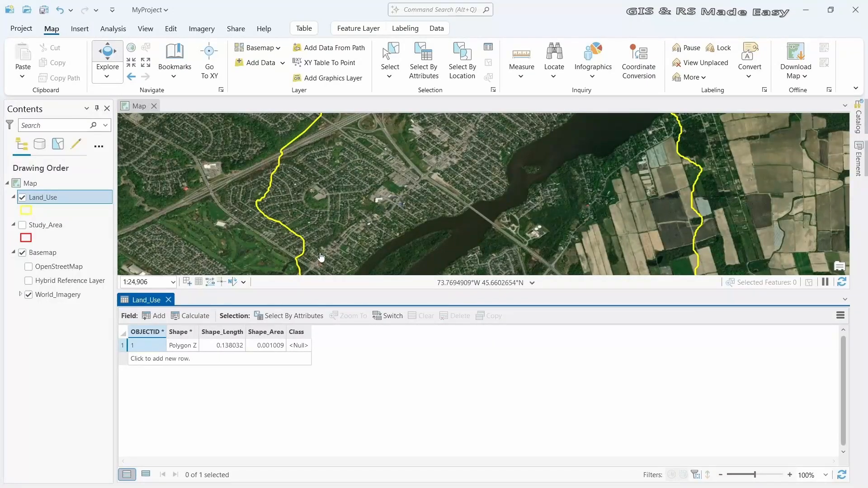
# - Enter 1 as the Class value of the Land_Use polygon and close the attribute table
pyautogui.click(304, 349)
pyautogui.click(304, 350)
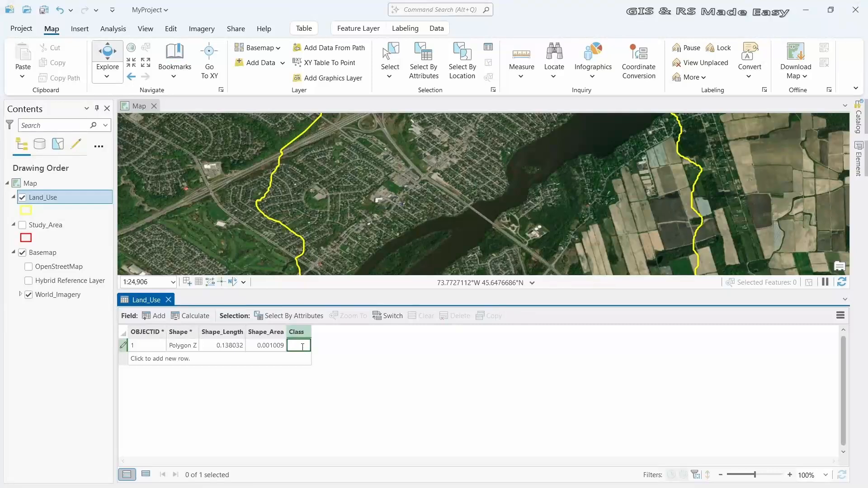
pyautogui.write('1')
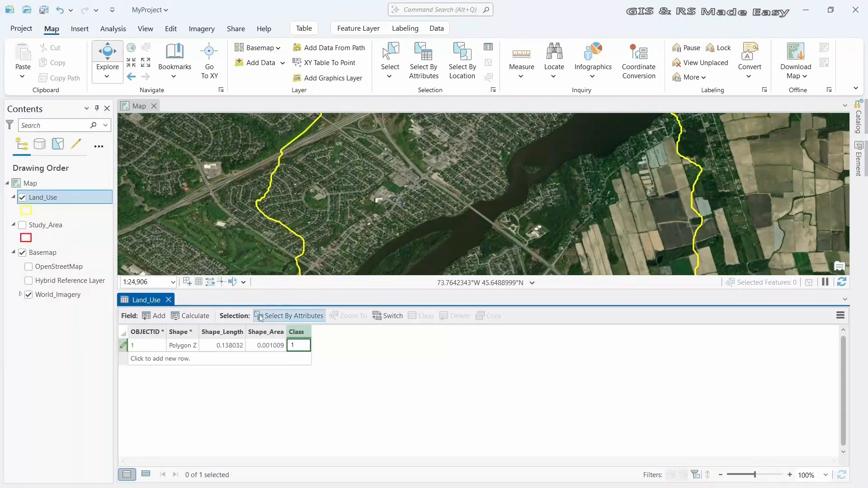
pyautogui.click(168, 299)
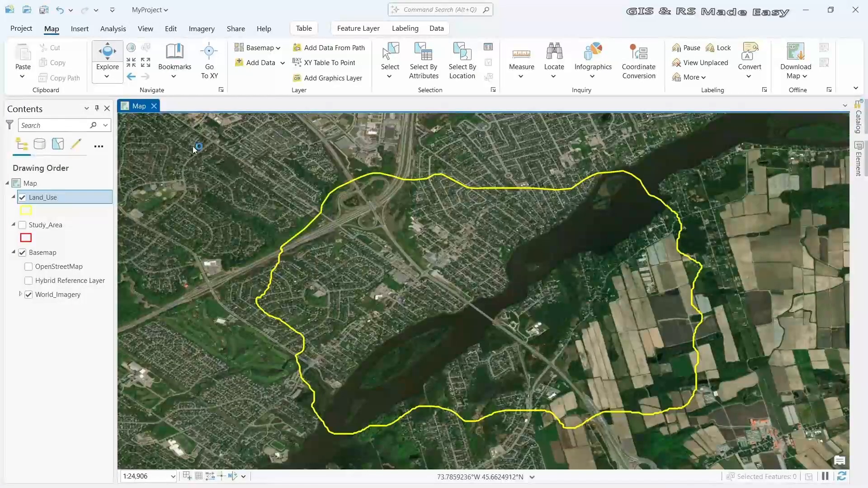
# - Save the pending edits made to the Land_Use layer
pyautogui.click(171, 29)
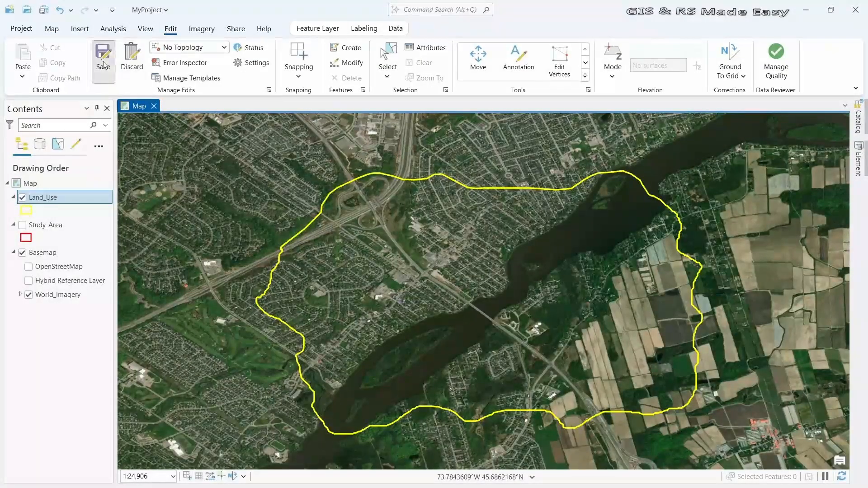
pyautogui.click(103, 65)
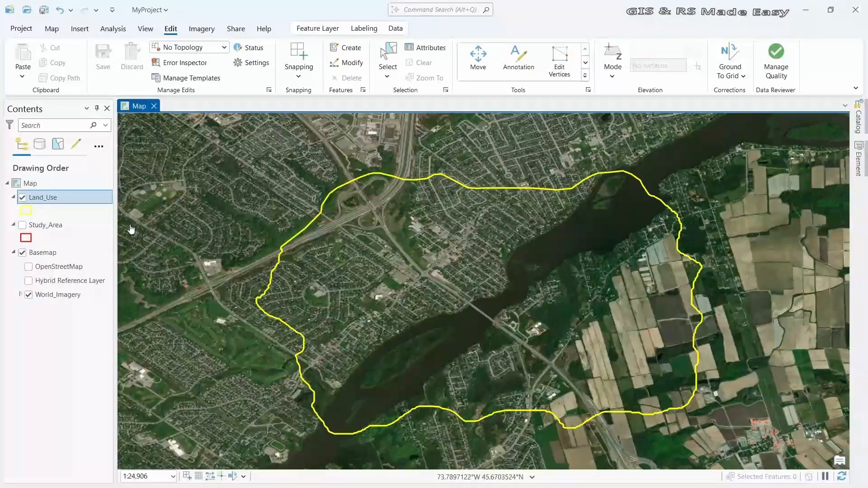
# - Symbolize the Land_Use layer with Unique Values based on the Class field
pyautogui.rightClick(69, 201)
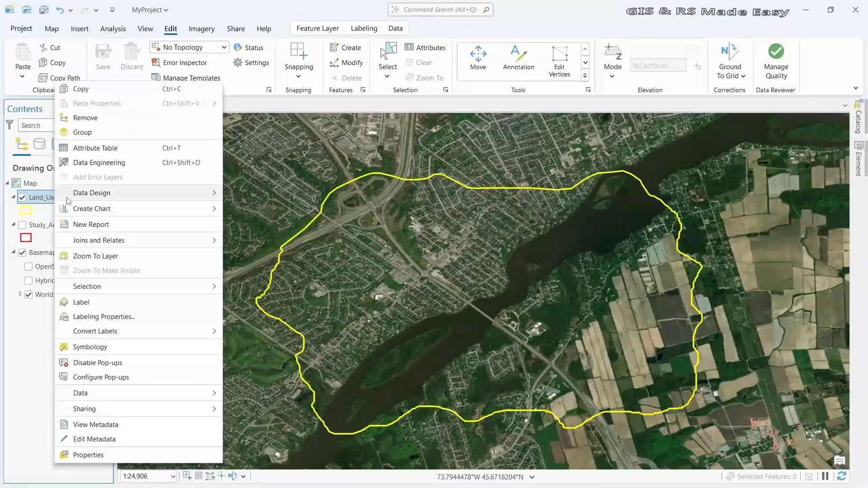
pyautogui.click(120, 347)
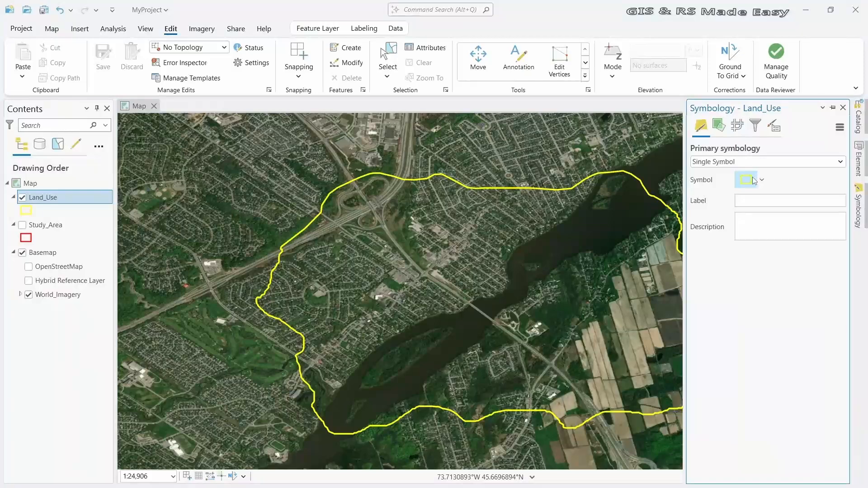
pyautogui.click(840, 162)
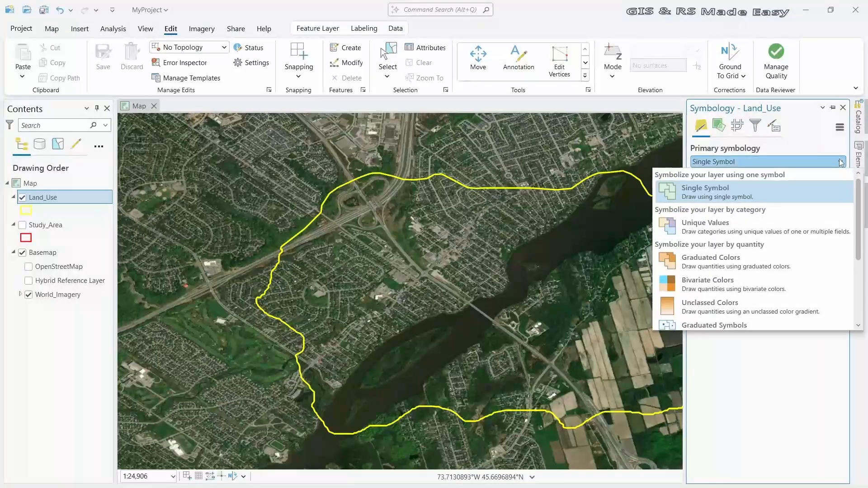
pyautogui.click(725, 229)
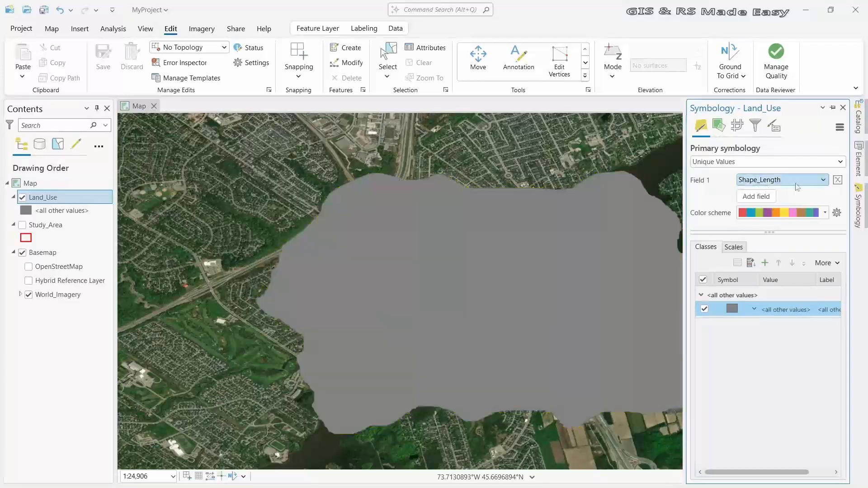
pyautogui.click(823, 180)
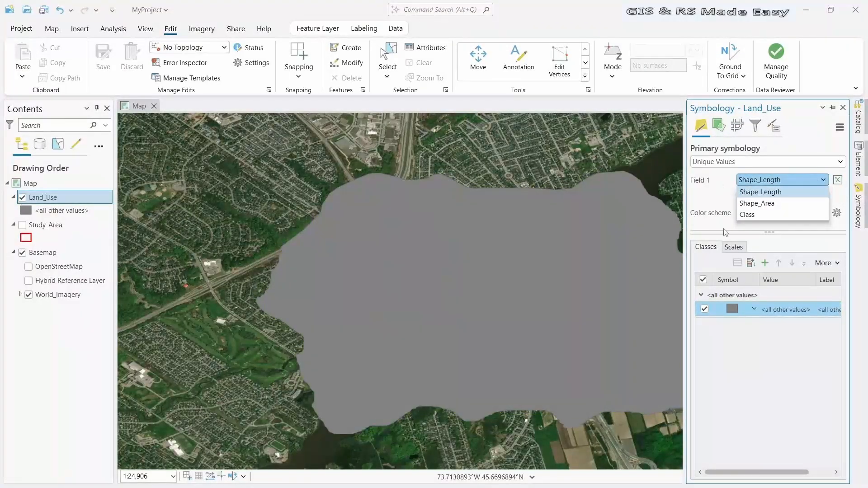
pyautogui.click(755, 214)
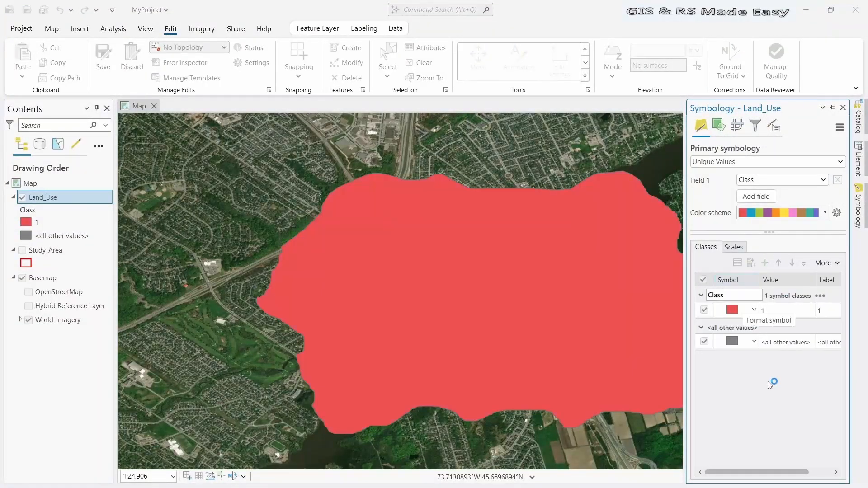
# - Format the class 1 symbol with no fill color and a yellow outline 2 pt wide, and apply it
pyautogui.click(732, 311)
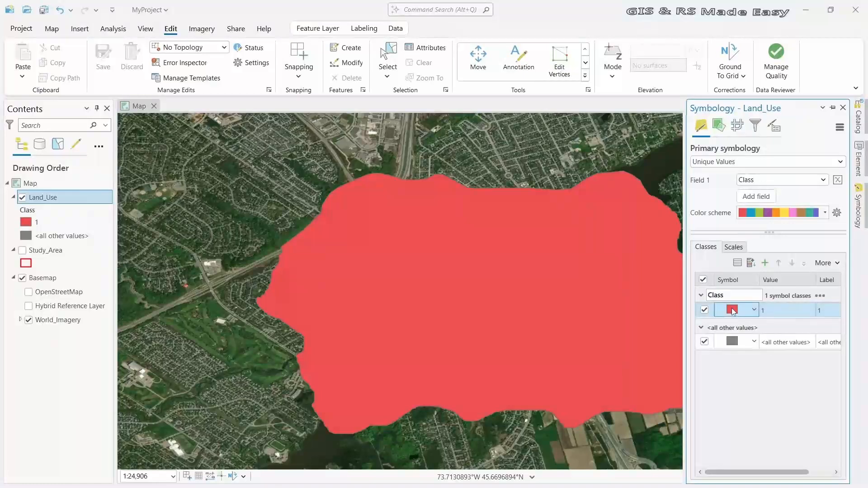
pyautogui.click(732, 311)
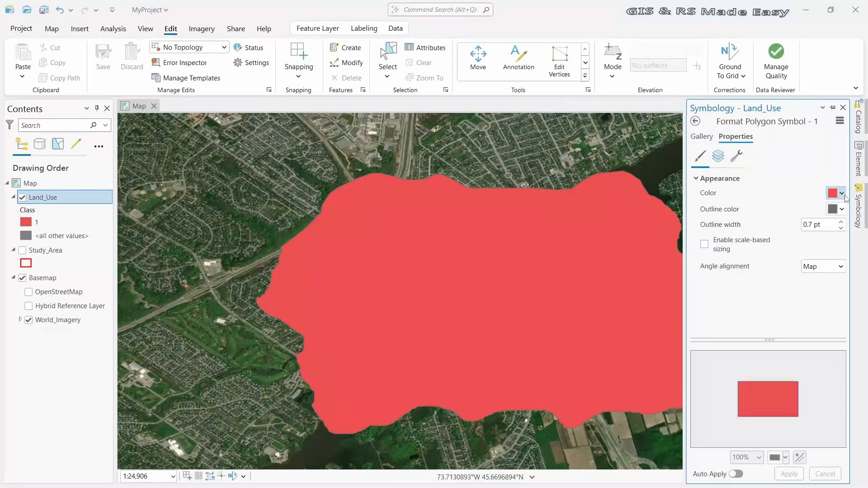
pyautogui.click(841, 194)
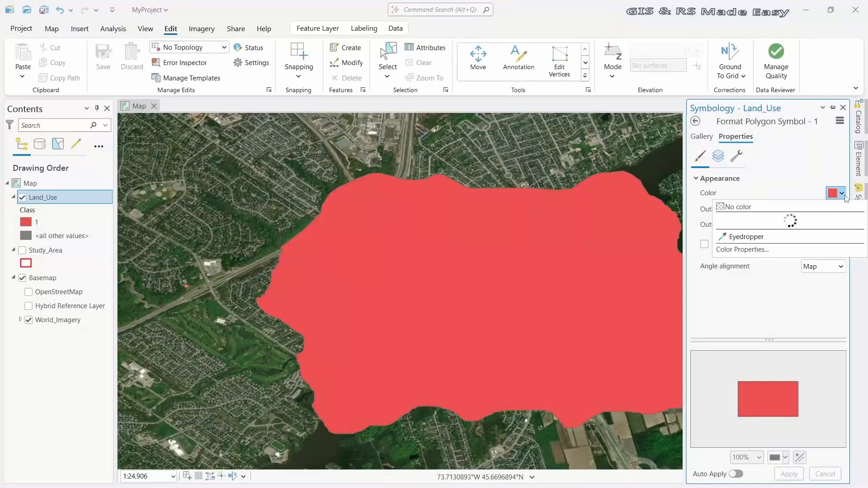
pyautogui.click(760, 206)
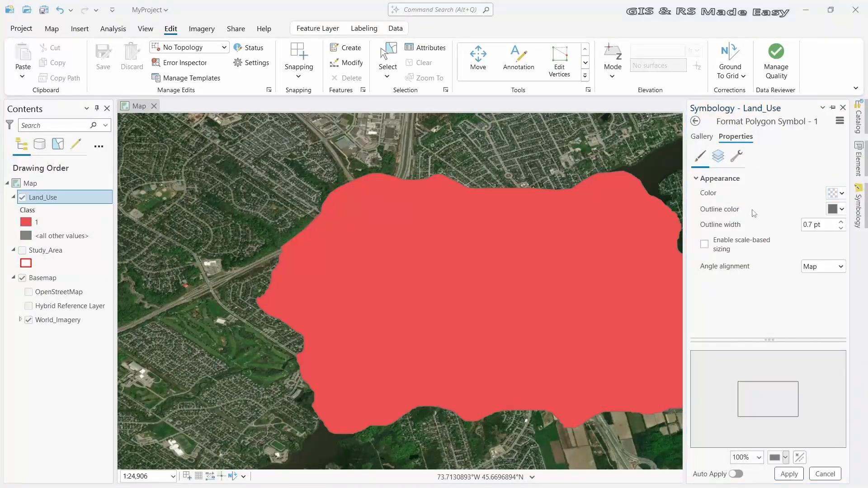
pyautogui.click(842, 209)
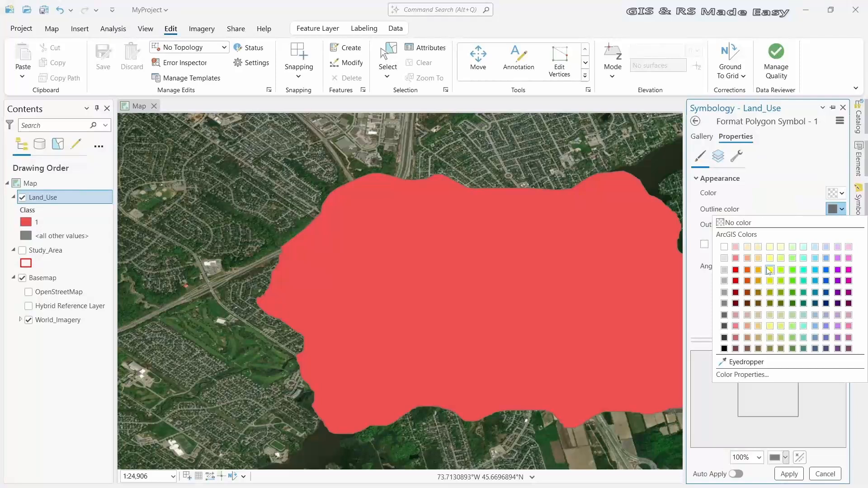
pyautogui.click(769, 270)
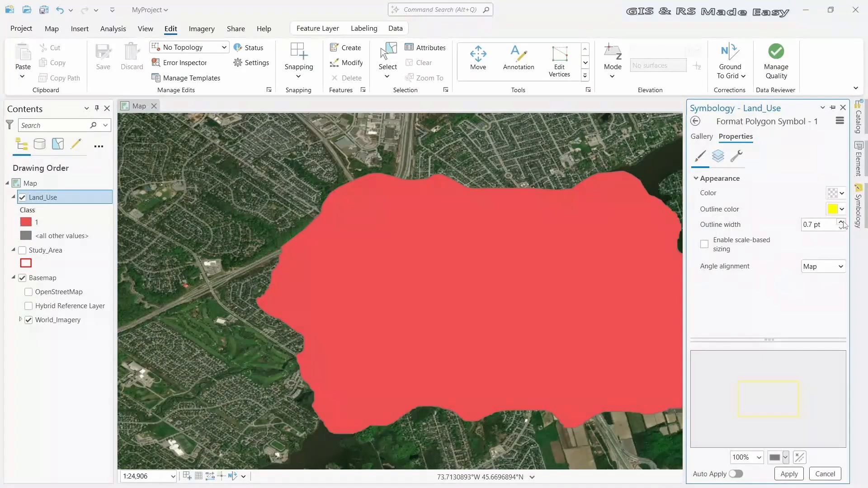
pyautogui.click(840, 221)
pyautogui.click(841, 222)
pyautogui.click(788, 473)
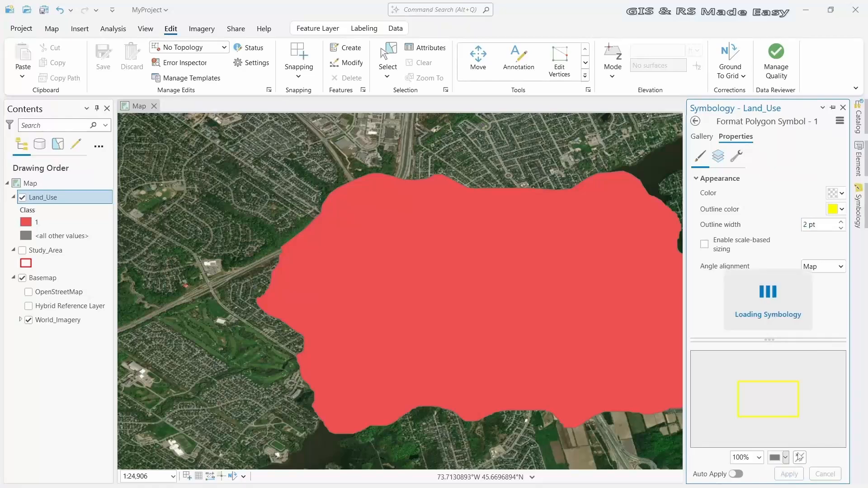
pyautogui.click(695, 122)
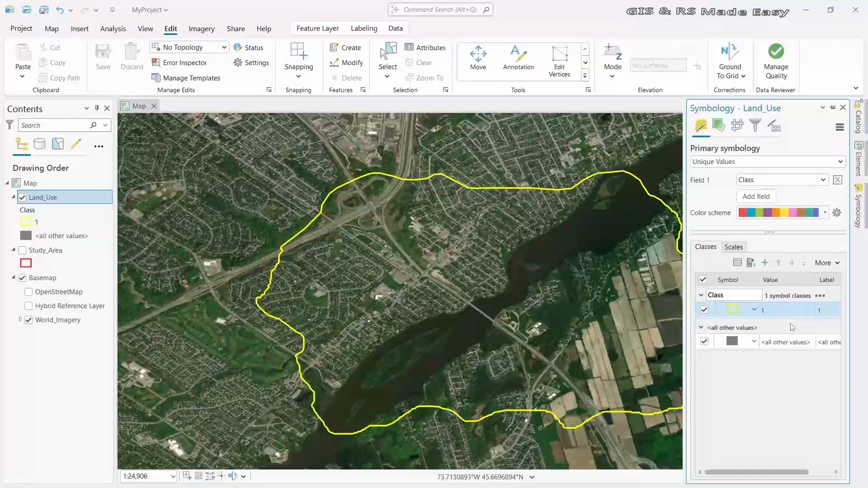
# - Add new symbol class values 2 and 3 to the Land_Use symbology, with labels matching their values
pyautogui.click(764, 263)
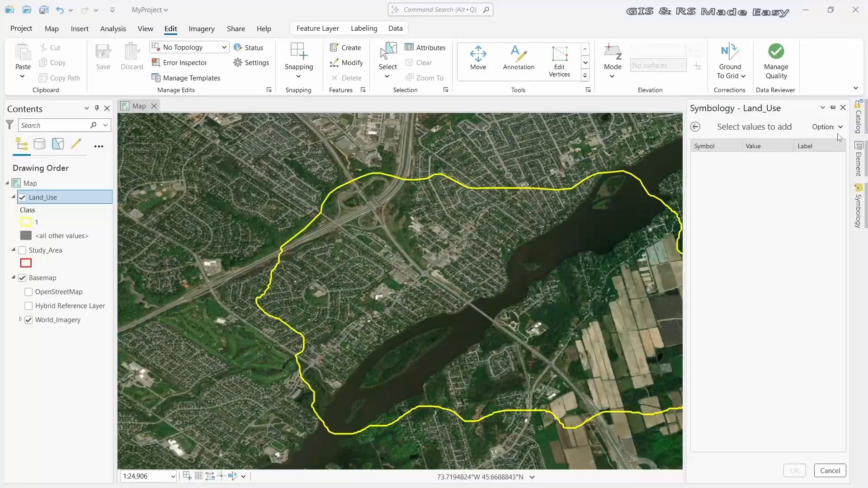
pyautogui.click(827, 128)
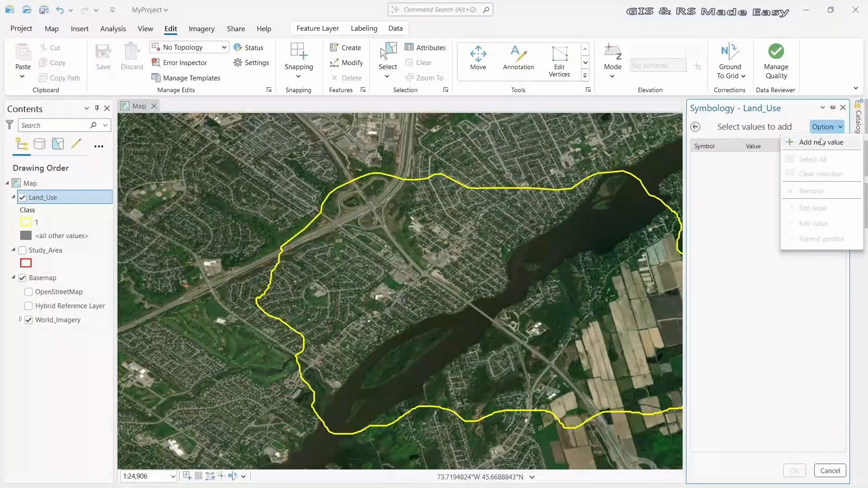
pyautogui.click(820, 142)
pyautogui.click(765, 158)
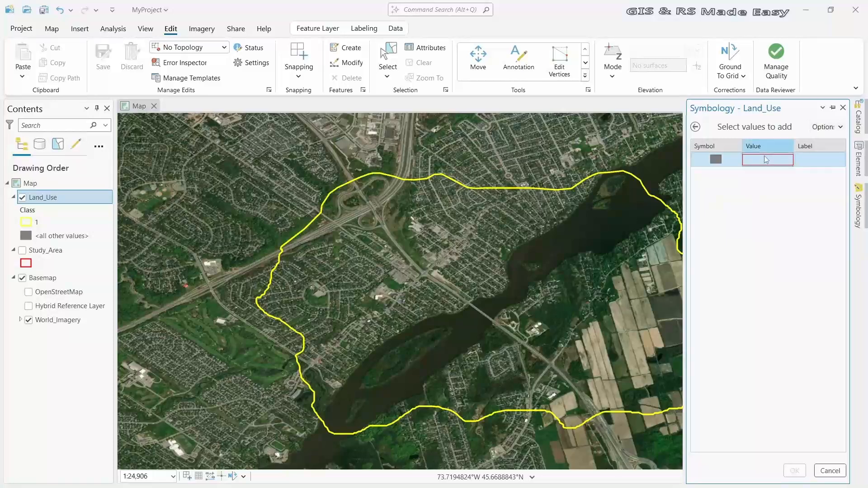
pyautogui.write('2')
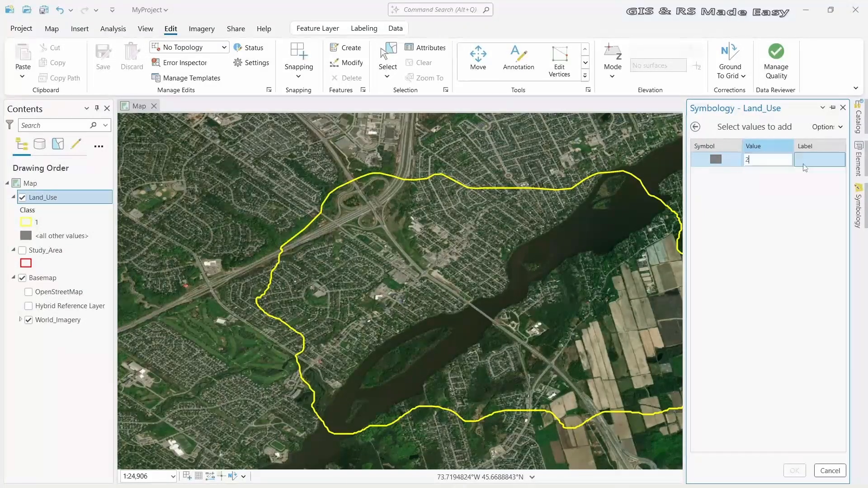
pyautogui.click(808, 164)
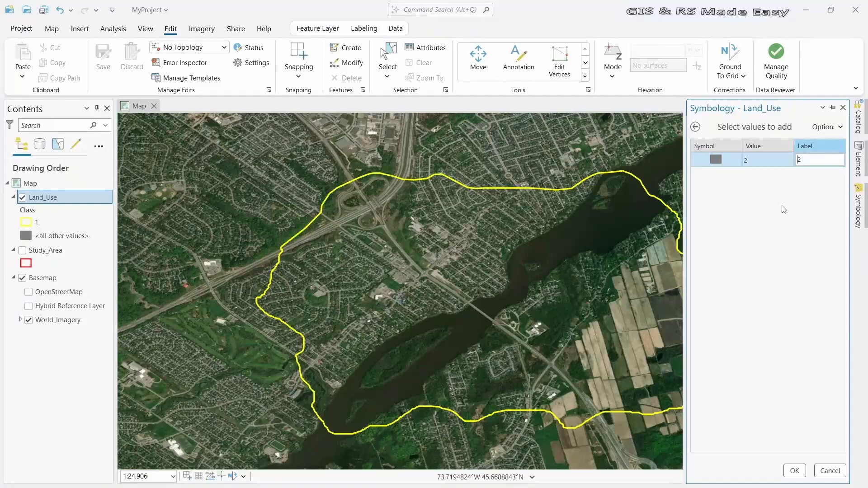
pyautogui.click(825, 128)
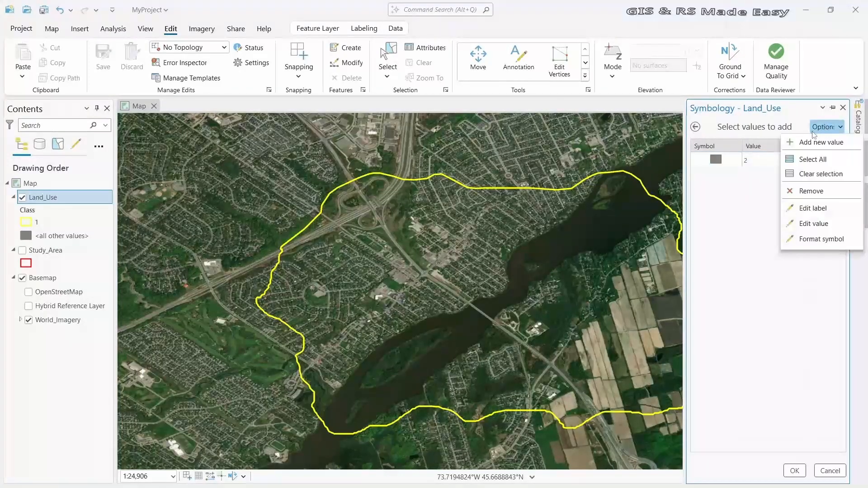
pyautogui.click(813, 144)
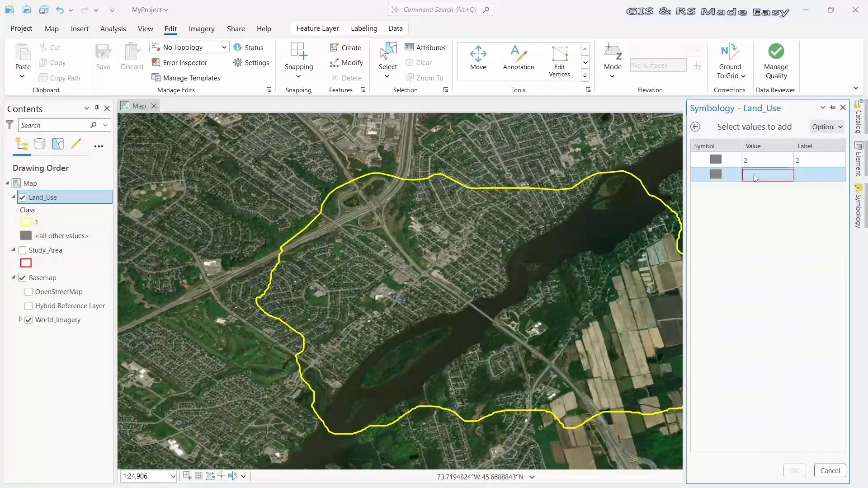
pyautogui.write('3')
pyautogui.click(813, 175)
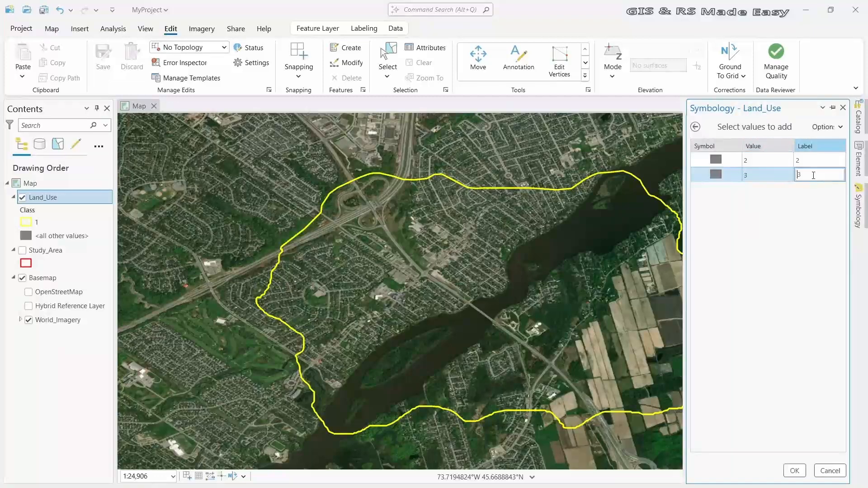
# - Add two more new symbol class values, 4 and 5, to the list of values to add
pyautogui.click(825, 128)
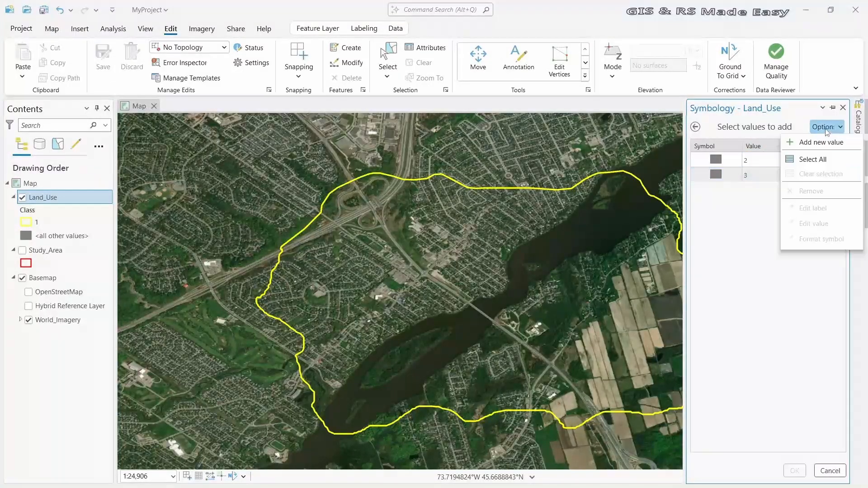
pyautogui.click(825, 143)
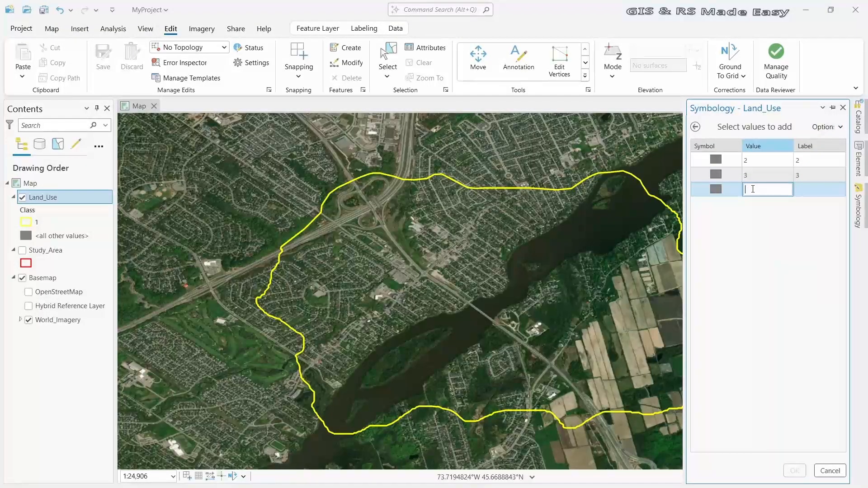
pyautogui.write('4')
pyautogui.click(819, 190)
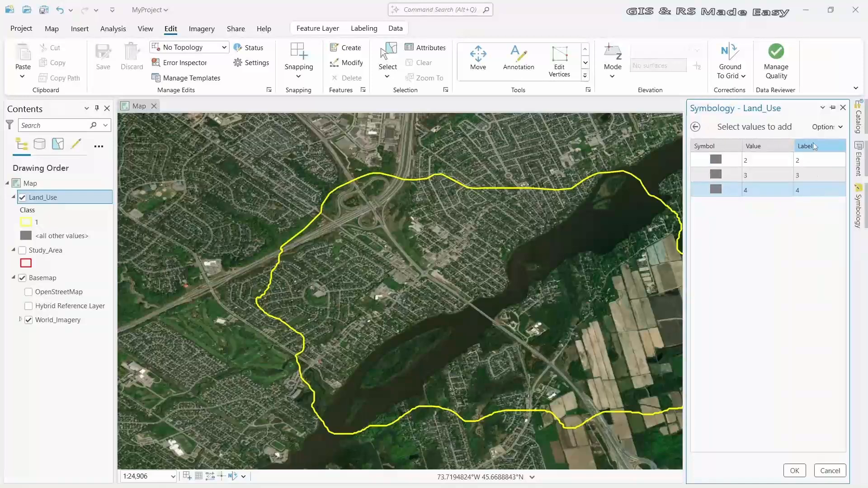
pyautogui.click(839, 128)
pyautogui.click(818, 142)
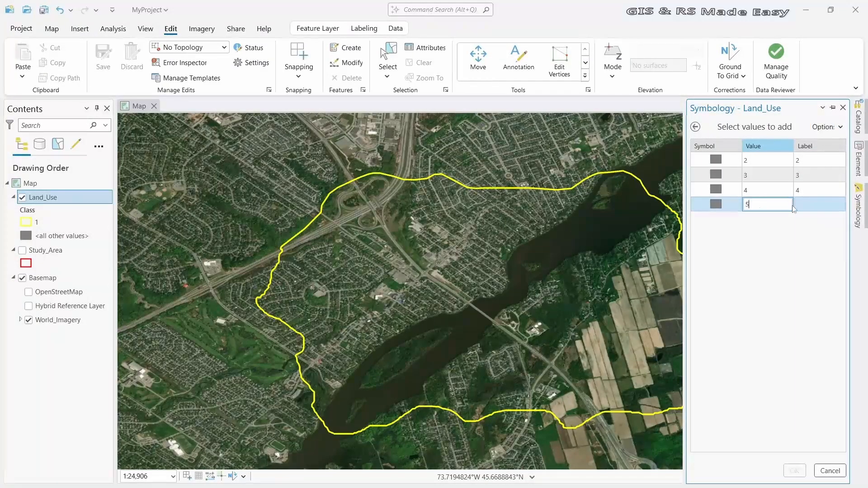
pyautogui.click(808, 205)
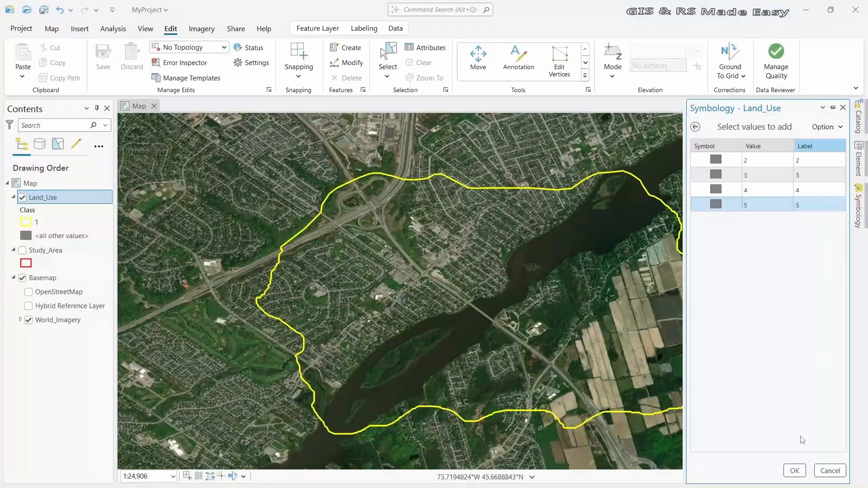
# - Assign the thicker Black Outline symbol from the ArcGIS 2D gallery to value 2 and return to the value list
pyautogui.click(716, 160)
pyautogui.click(716, 160)
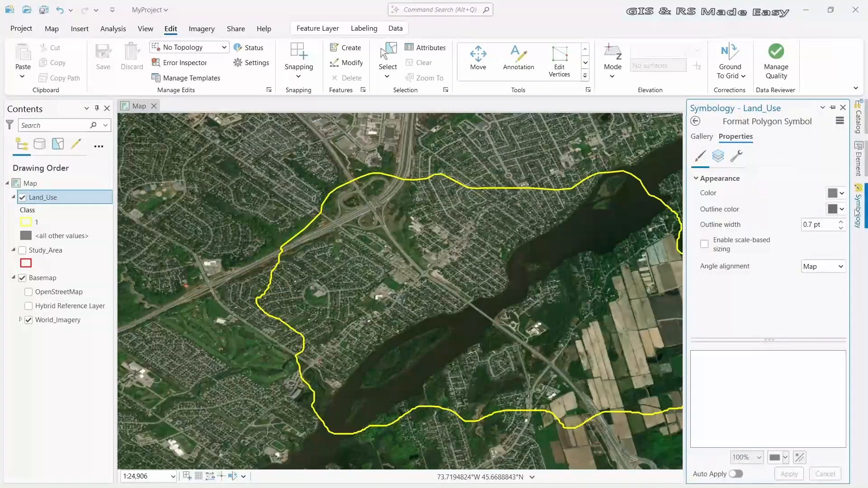
pyautogui.click(842, 193)
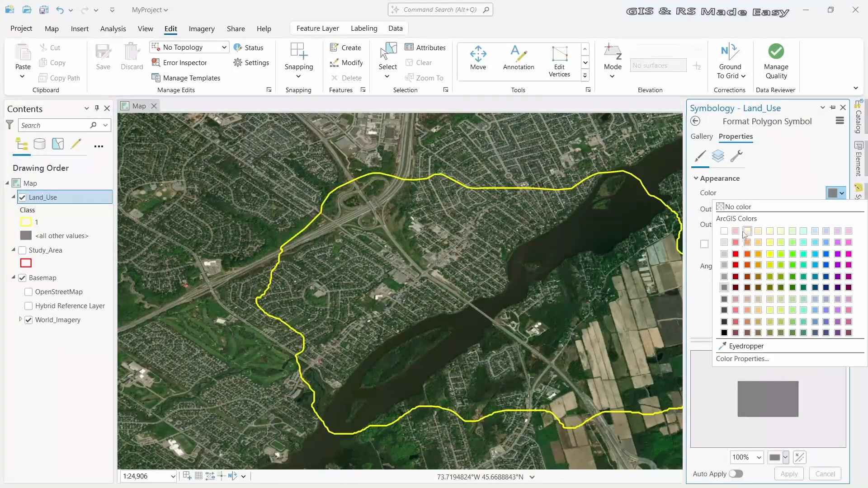
pyautogui.click(702, 137)
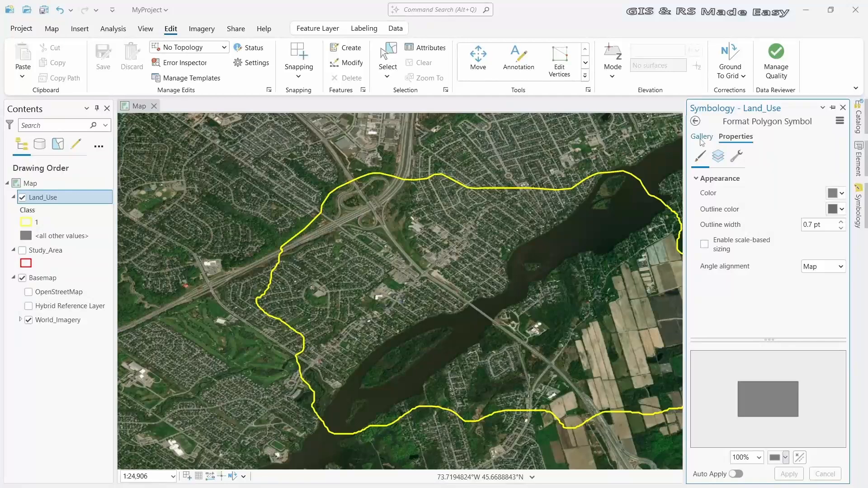
pyautogui.click(701, 138)
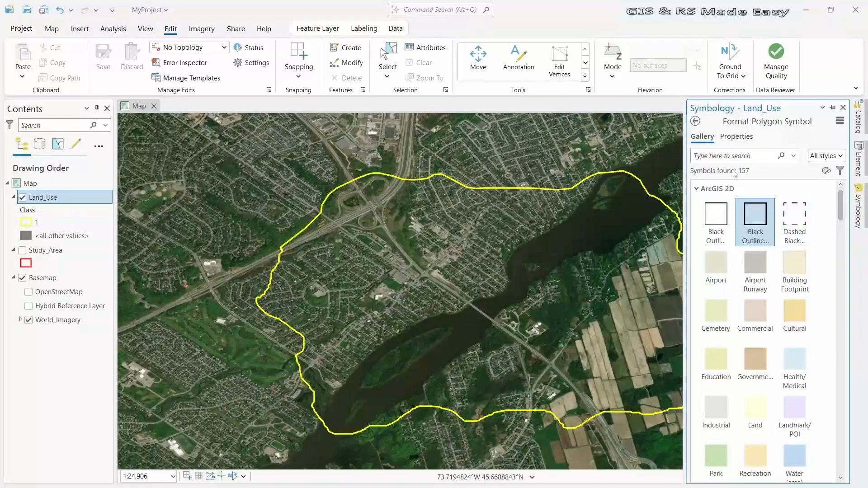
pyautogui.click(696, 122)
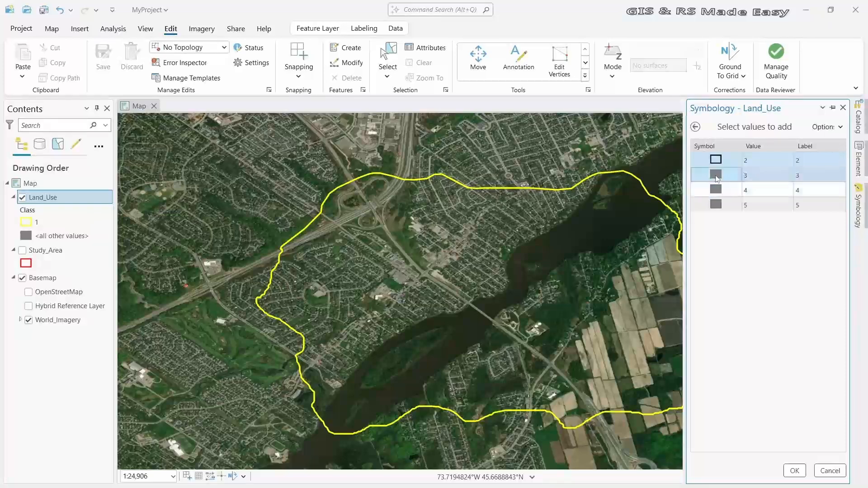
# - Assign the thicker Black Outline symbol from the ArcGIS 2D gallery to values 3, 4 and 5
pyautogui.click(776, 175)
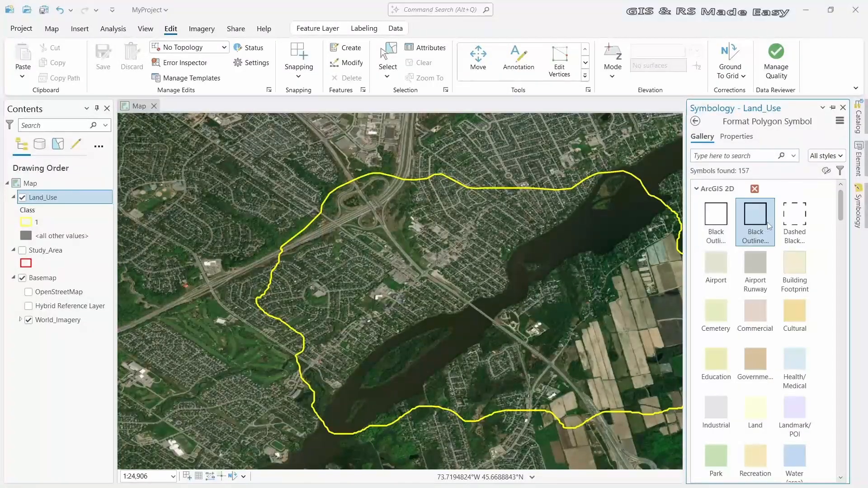
pyautogui.click(696, 122)
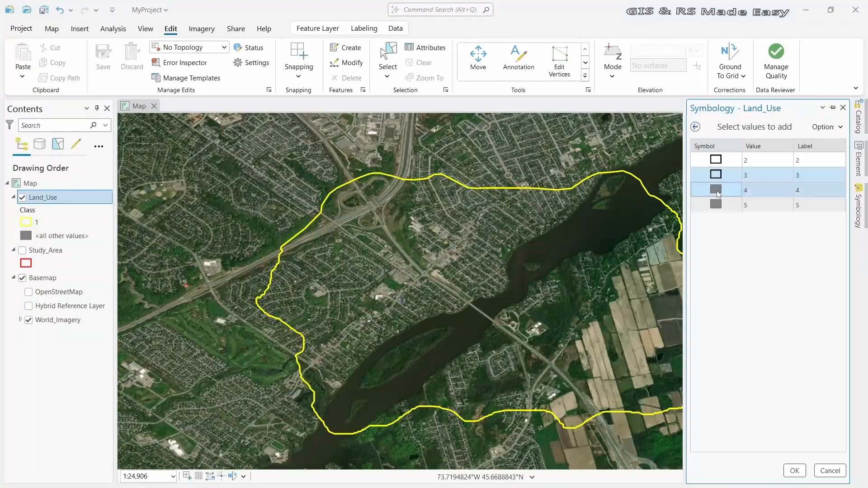
pyautogui.click(716, 191)
pyautogui.keyDown('ctrl'); pyautogui.click(728, 206); pyautogui.keyUp('ctrl')
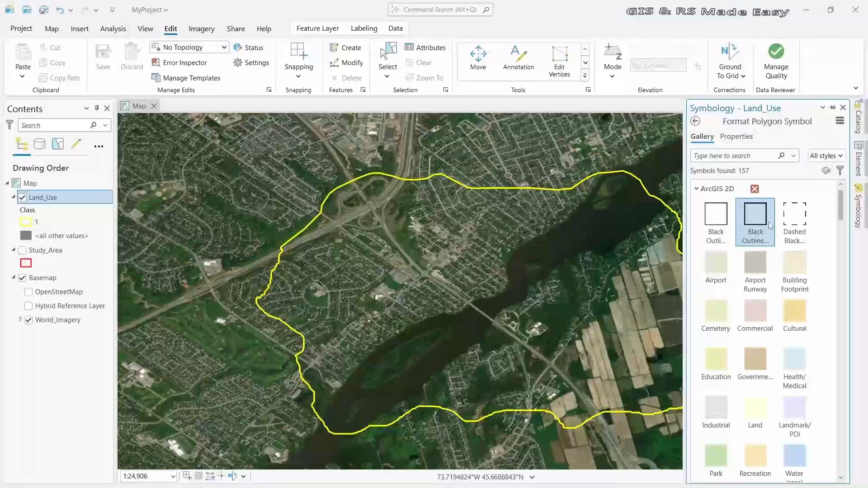
pyautogui.click(695, 122)
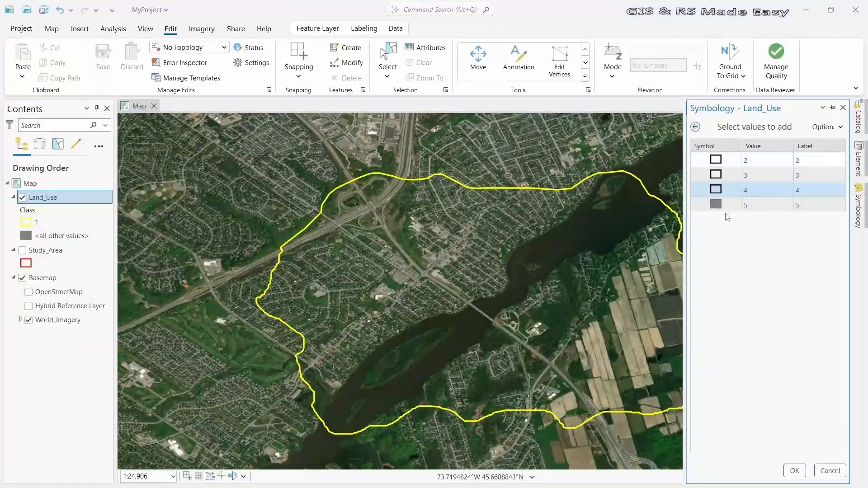
pyautogui.click(715, 204)
pyautogui.click(755, 216)
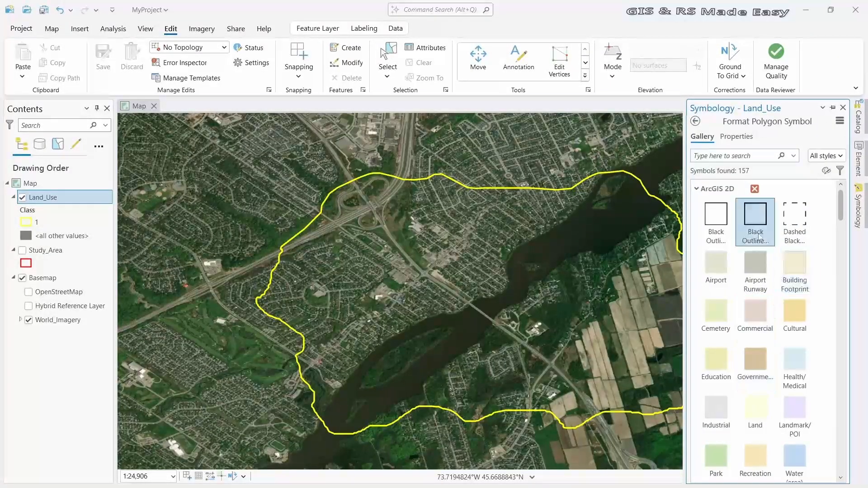
pyautogui.click(695, 121)
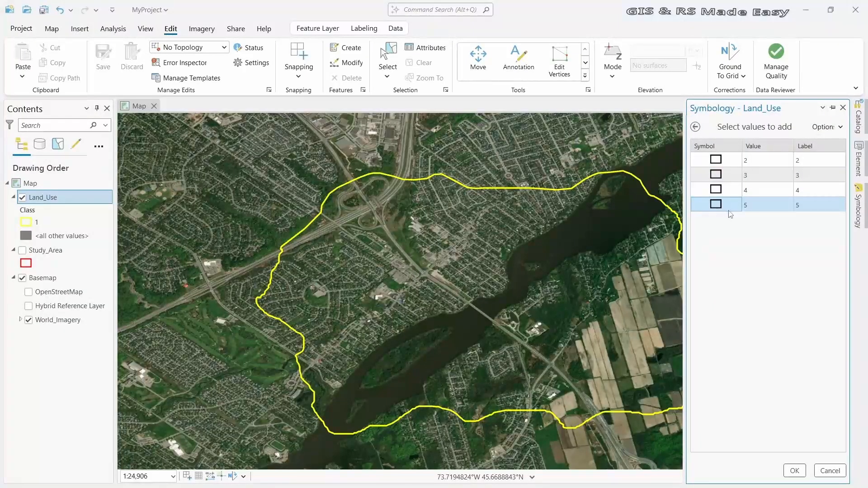
# - Set the outline color of value 3's symbol to blue, apply it, and return to the value list
pyautogui.keyDown('ctrl'); pyautogui.click(743, 177); pyautogui.keyUp('ctrl')
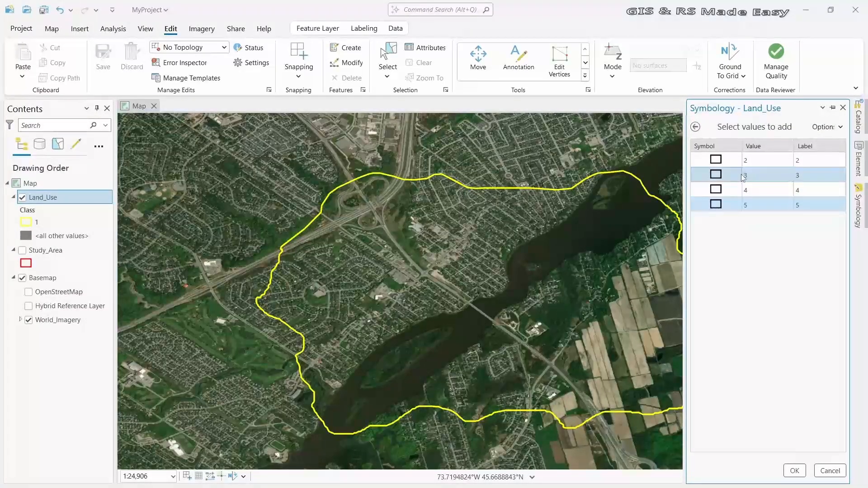
pyautogui.click(718, 177)
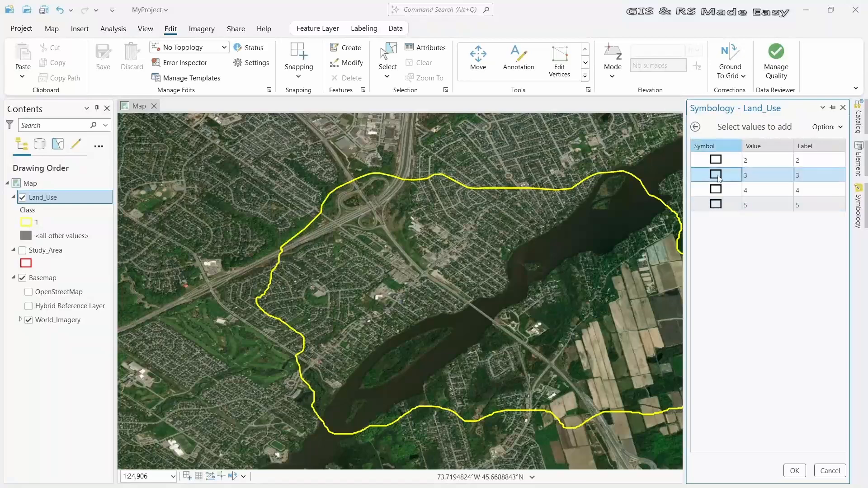
pyautogui.click(719, 177)
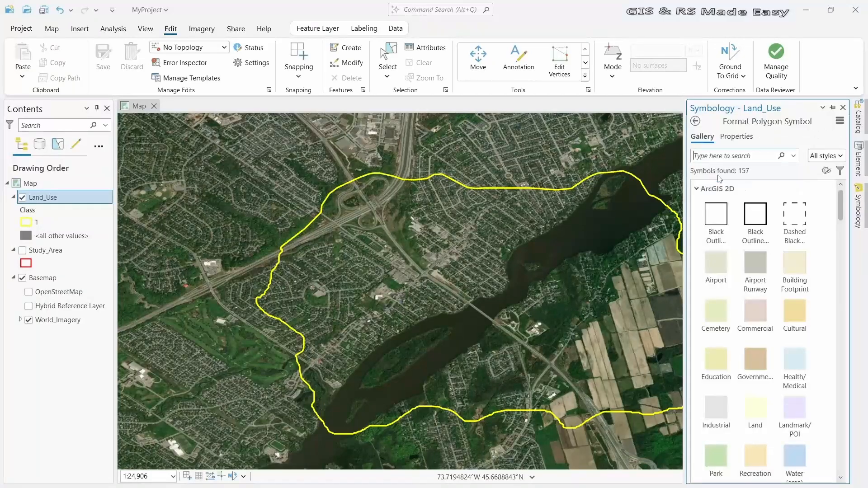
pyautogui.click(735, 137)
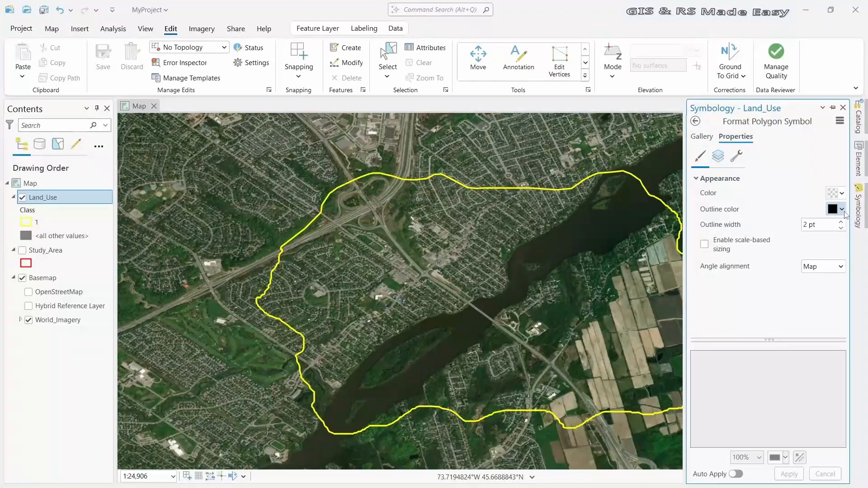
pyautogui.click(842, 209)
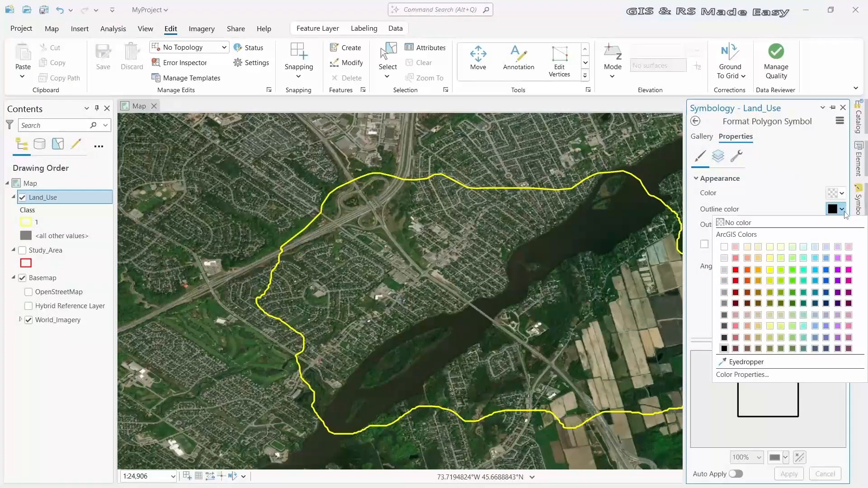
pyautogui.click(813, 281)
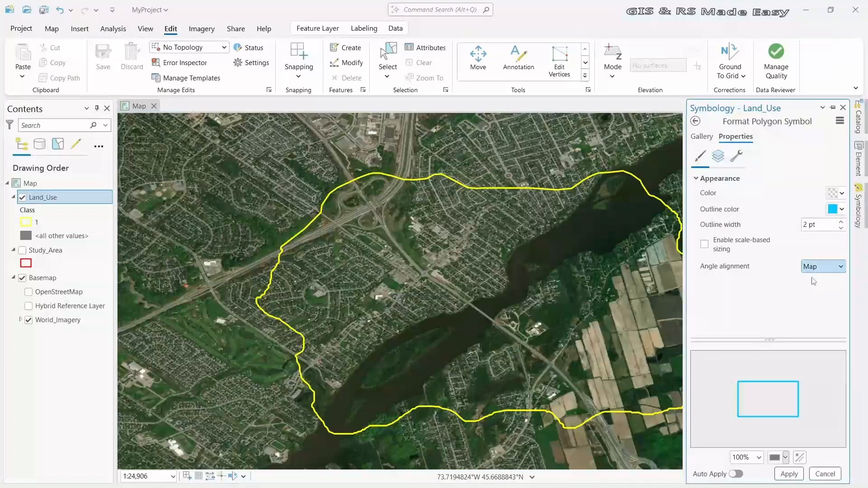
pyautogui.click(843, 210)
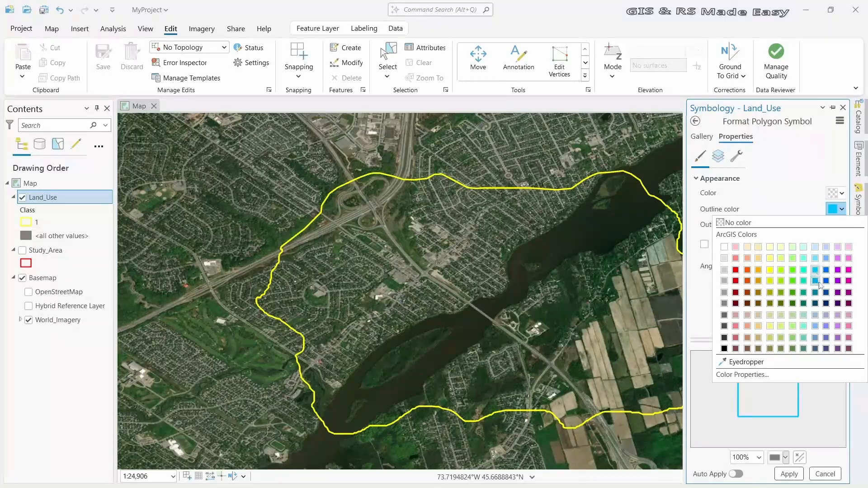
pyautogui.click(826, 270)
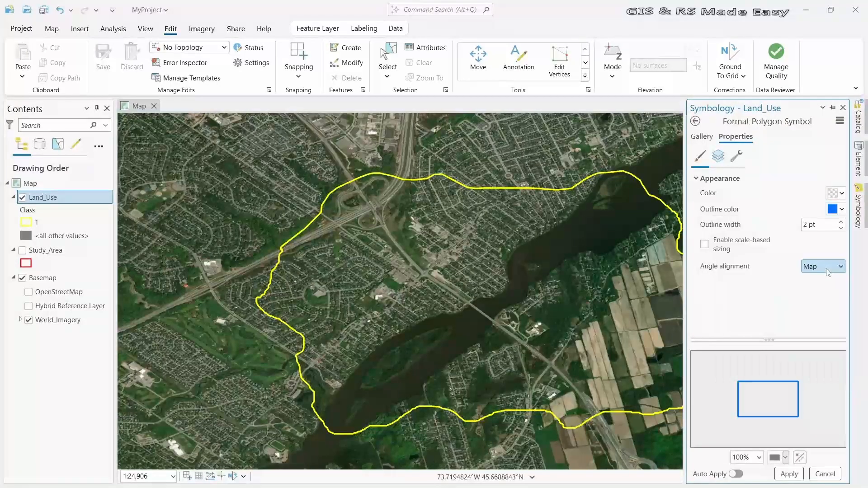
pyautogui.click(789, 473)
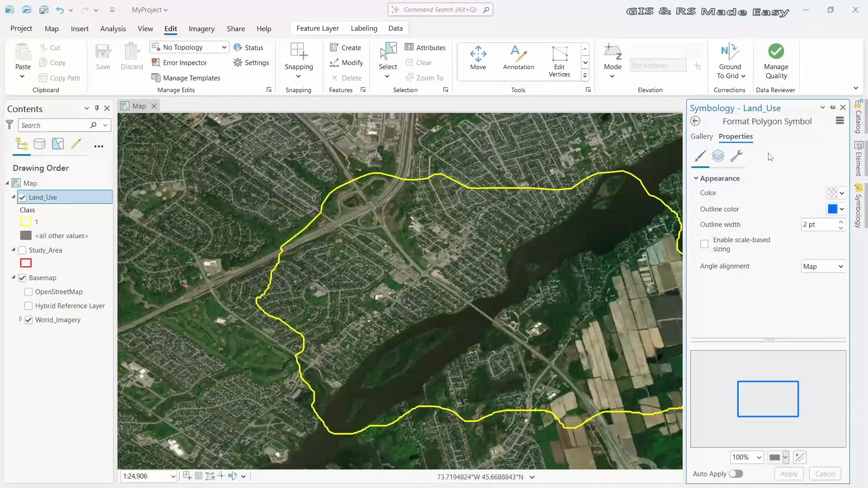
pyautogui.click(695, 121)
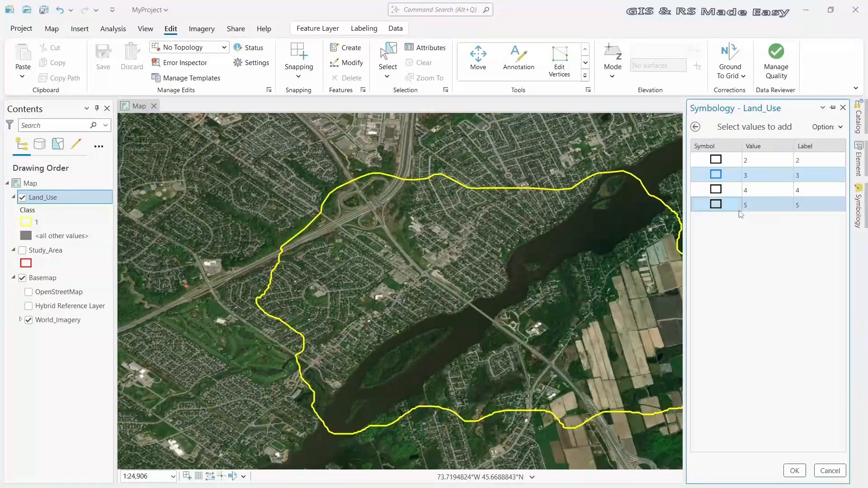
# - Set the outline color of value 4's symbol to bright green and apply it
pyautogui.keyDown('ctrl'); pyautogui.click(734, 194); pyautogui.keyUp('ctrl')
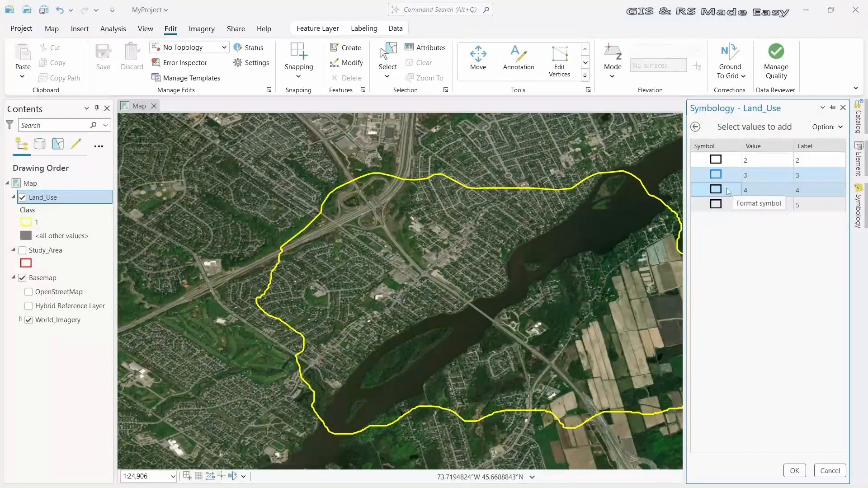
pyautogui.click(715, 190)
pyautogui.click(715, 189)
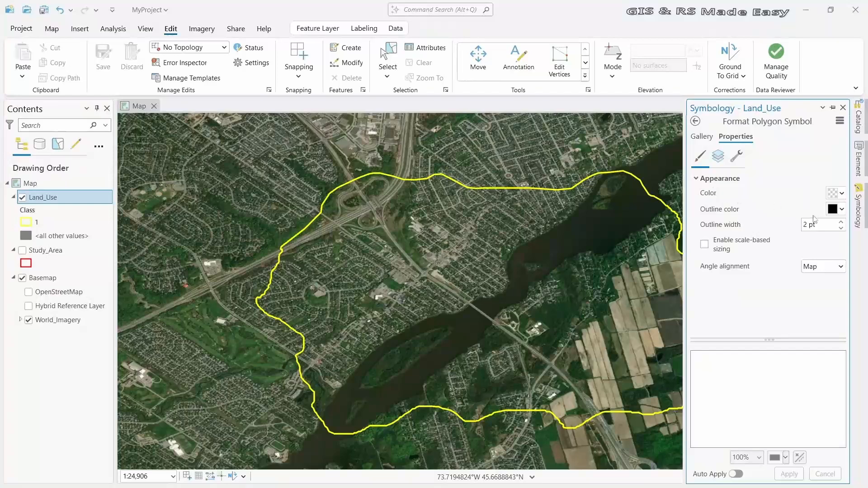
pyautogui.click(841, 209)
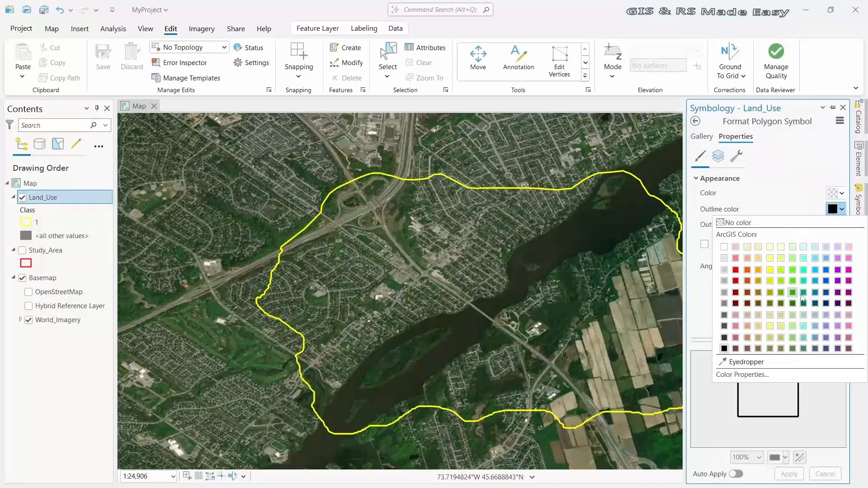
pyautogui.click(792, 285)
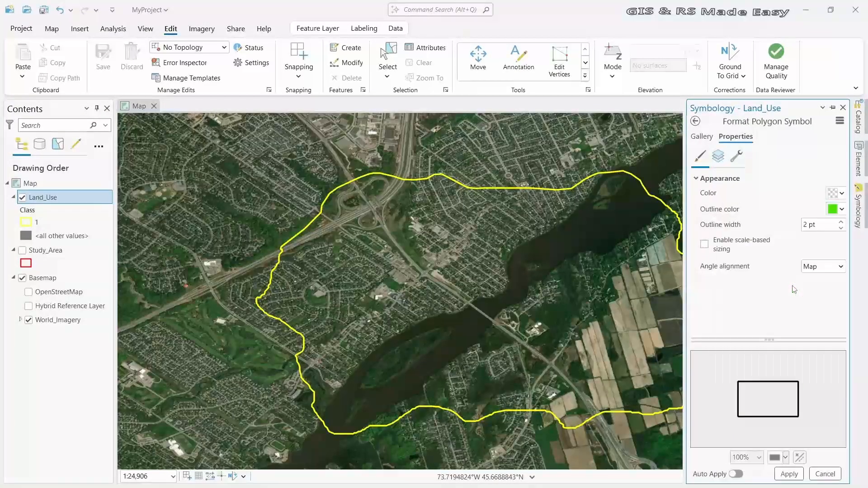
pyautogui.click(789, 474)
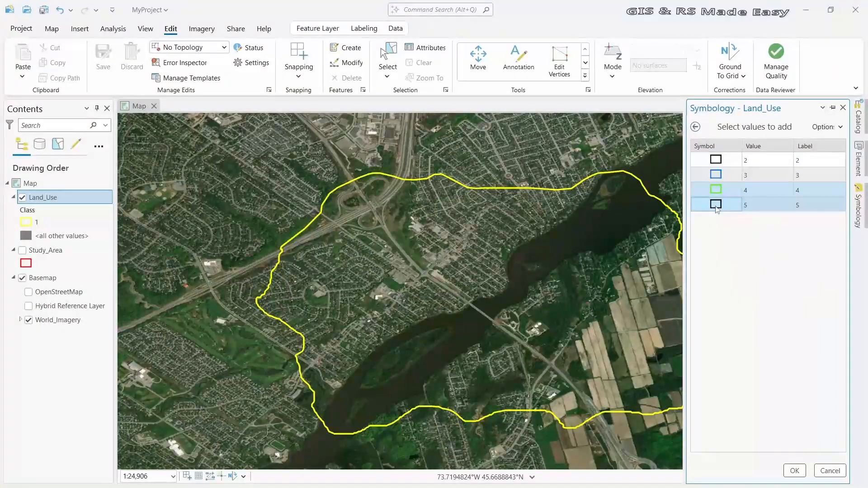
# - Set the outline color of value 5's symbol to light pink, apply it, and return to the value list
pyautogui.click(718, 206)
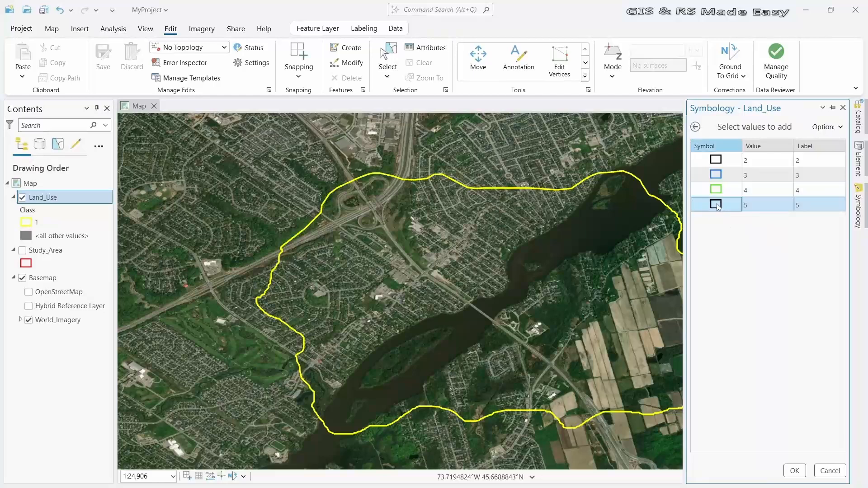
pyautogui.click(716, 205)
pyautogui.click(841, 210)
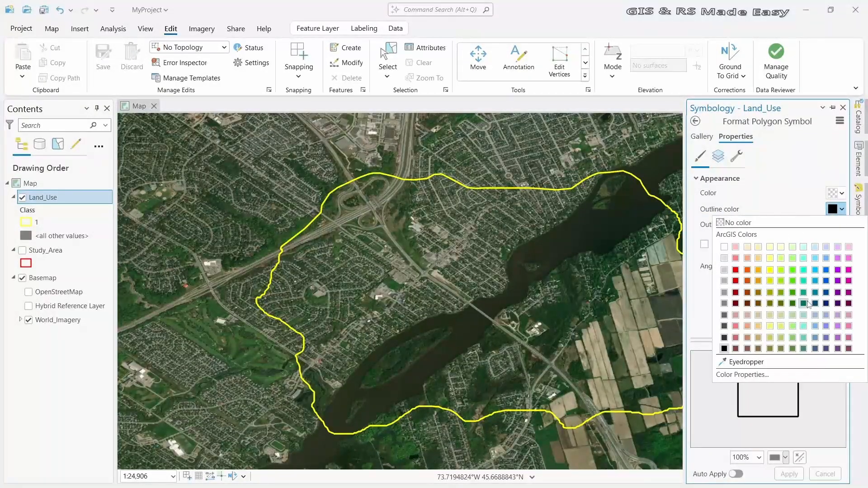
pyautogui.click(848, 258)
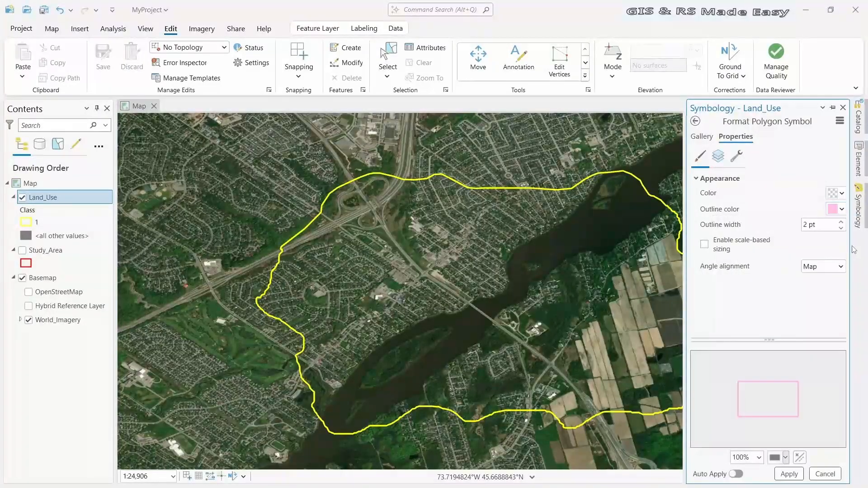
pyautogui.click(790, 473)
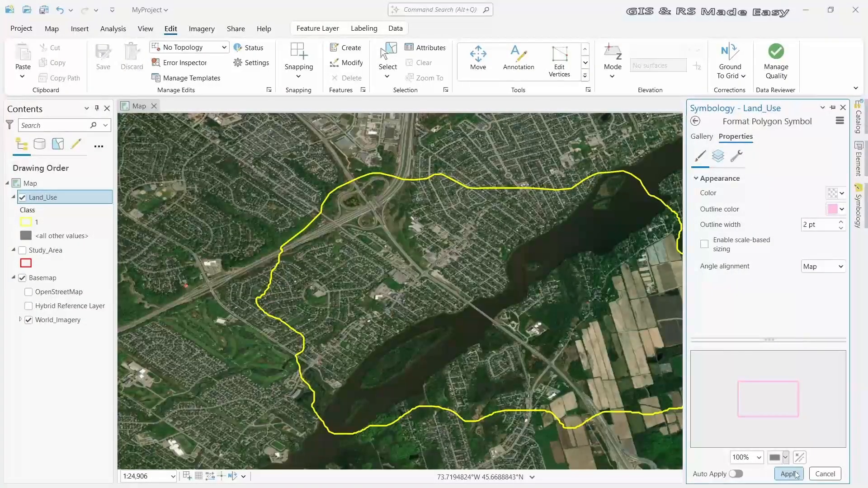
pyautogui.click(695, 122)
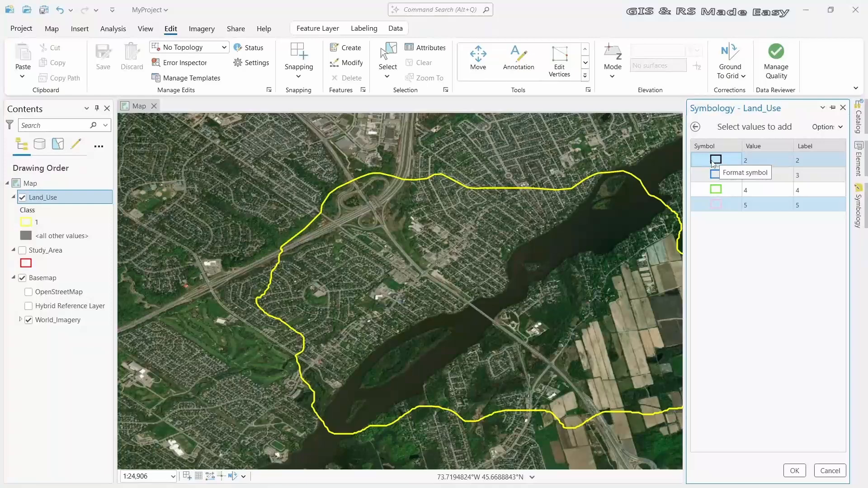
# - Apply an orange outline color to value 2's symbol and add values 2 to 5 to the Land_Use classes
pyautogui.click(714, 160)
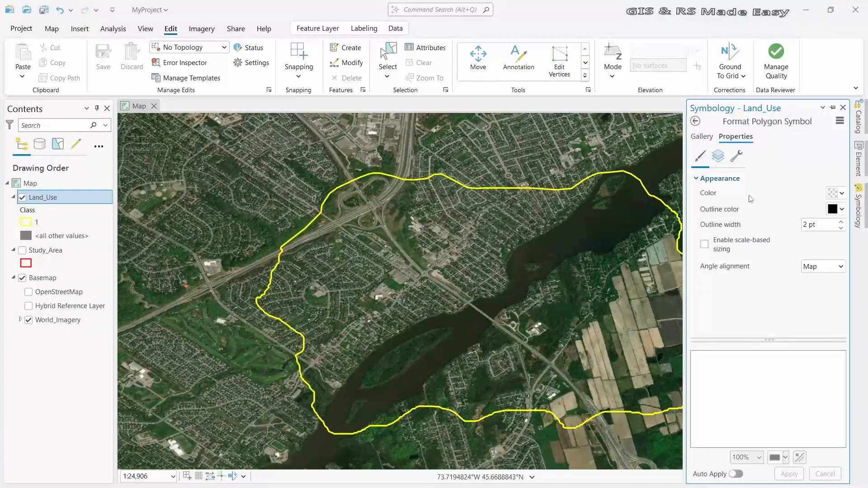
pyautogui.click(841, 209)
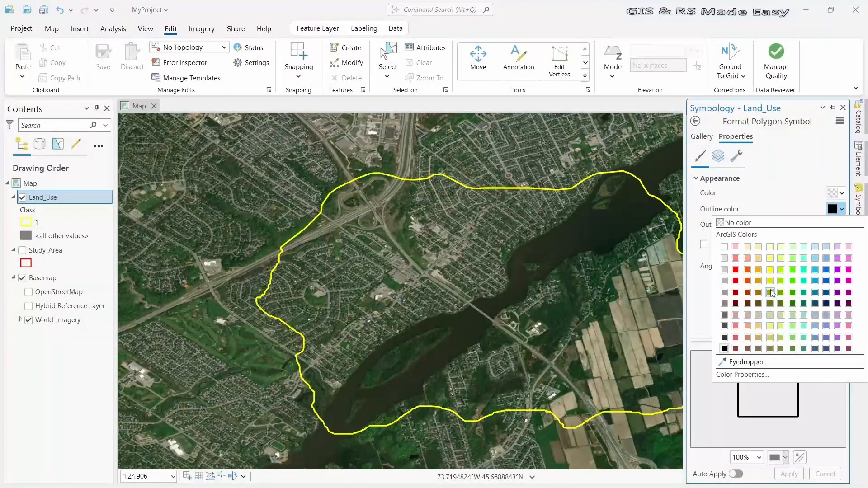
pyautogui.click(757, 271)
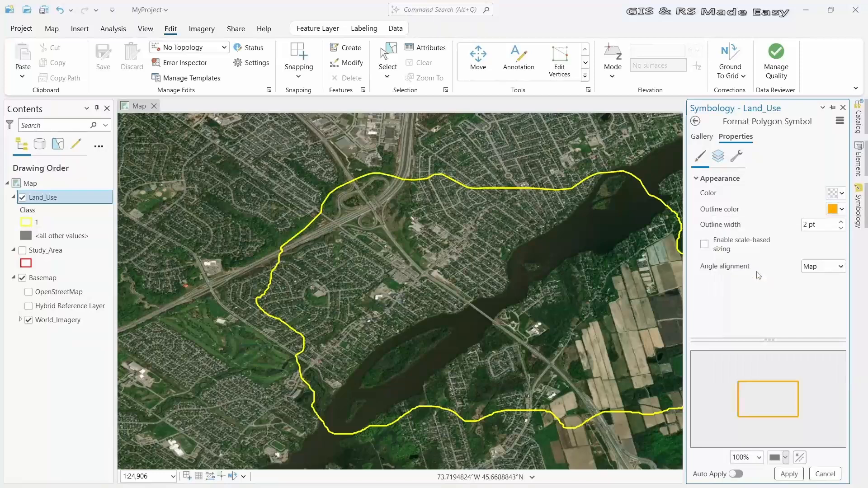
pyautogui.click(789, 474)
pyautogui.click(695, 121)
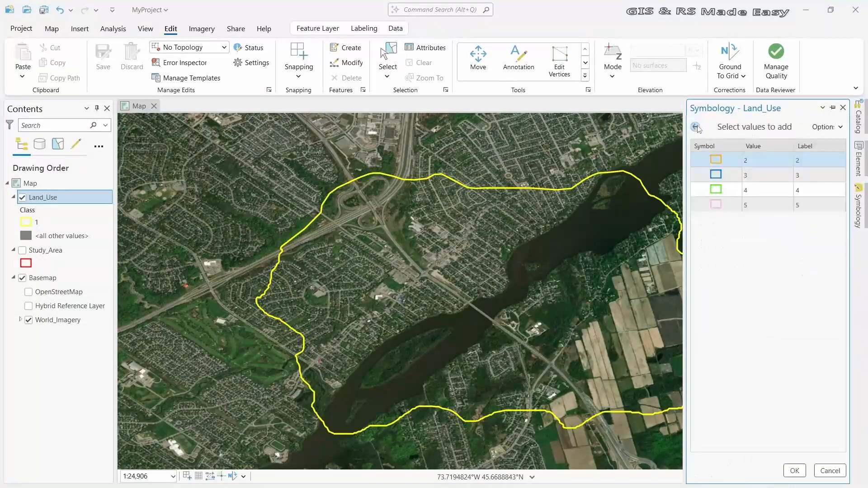
pyautogui.click(795, 472)
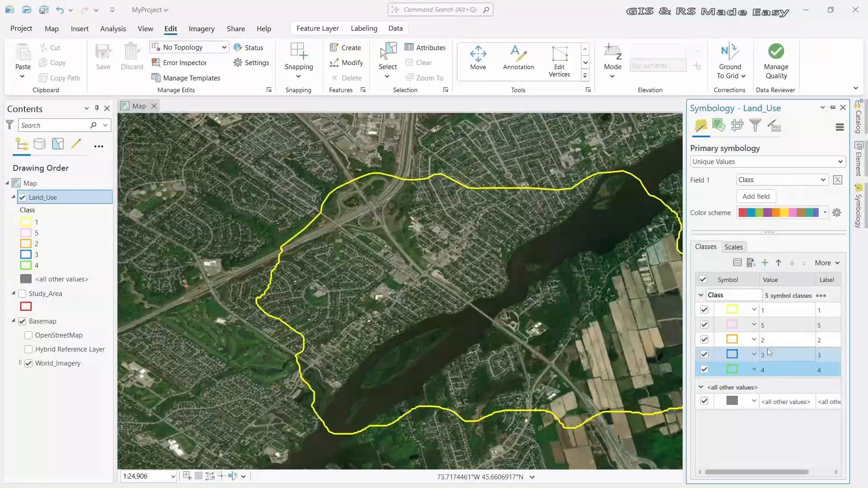
# - Move class 5 below class 4 so the Land_Use classes are ordered from 1 to 5
pyautogui.click(789, 326)
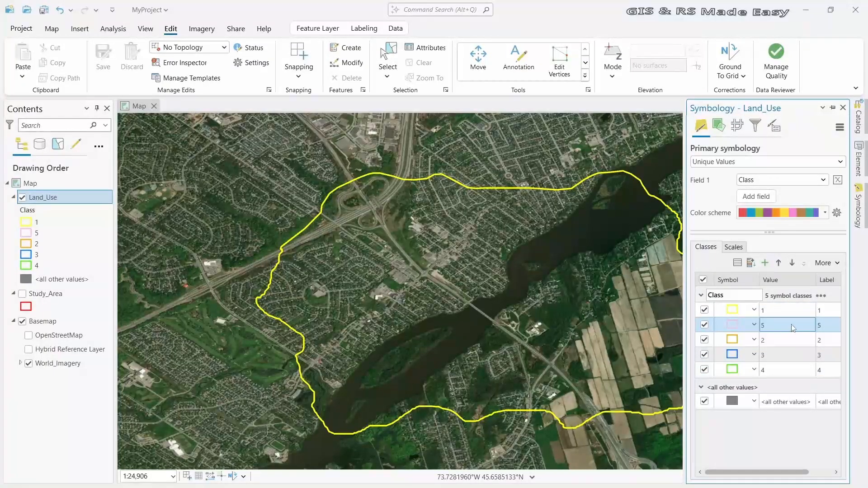
pyautogui.click(792, 263)
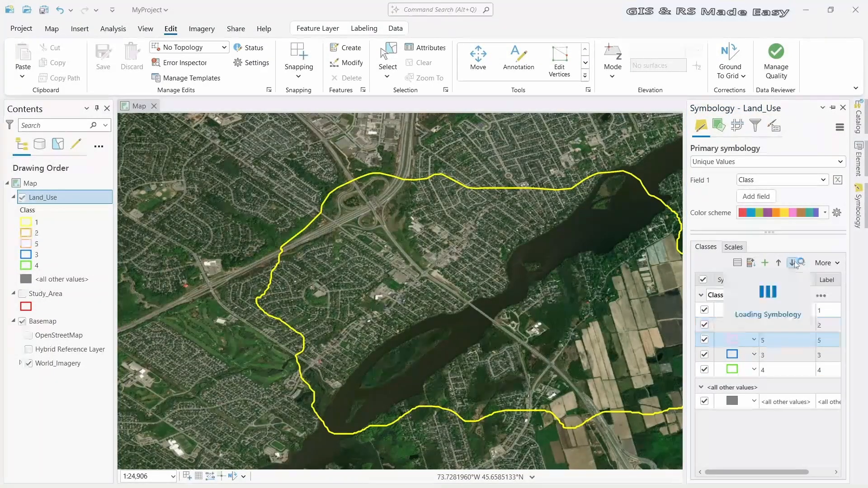
pyautogui.click(791, 262)
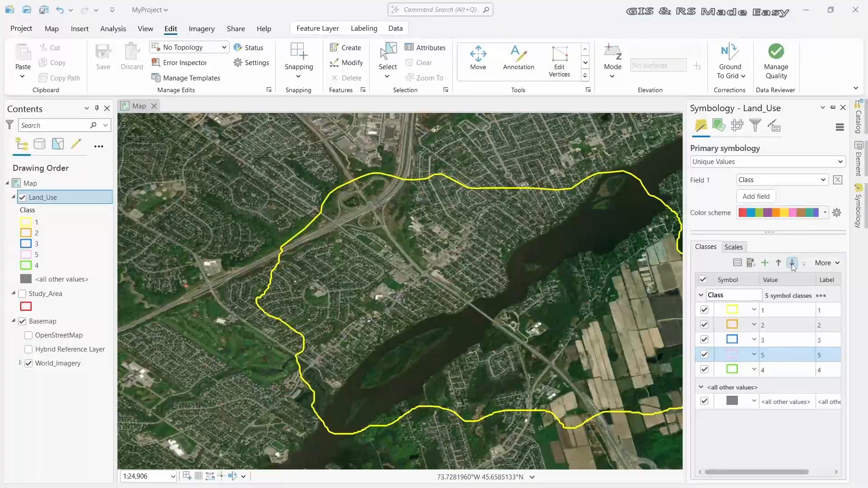
pyautogui.click(792, 262)
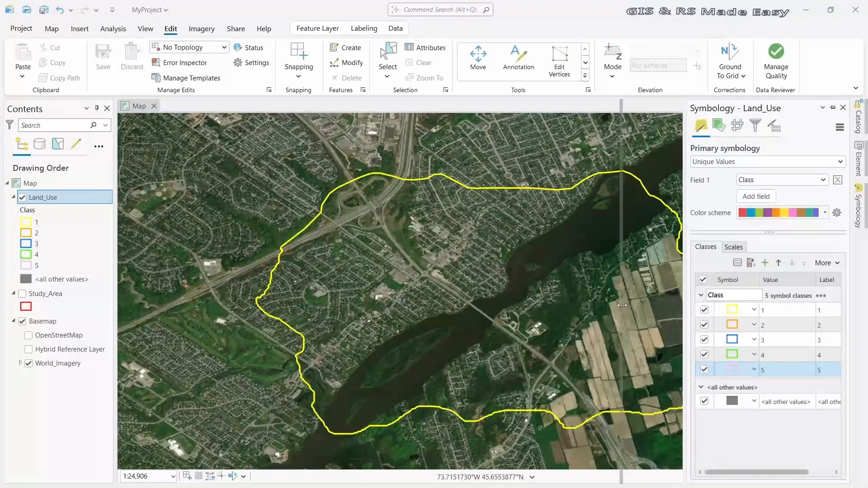
# - Label Land_Use value 1 as Built-up Area and value 2 as Agricultural Land
pyautogui.moveTo(686, 307); pyautogui.dragTo(593, 308)
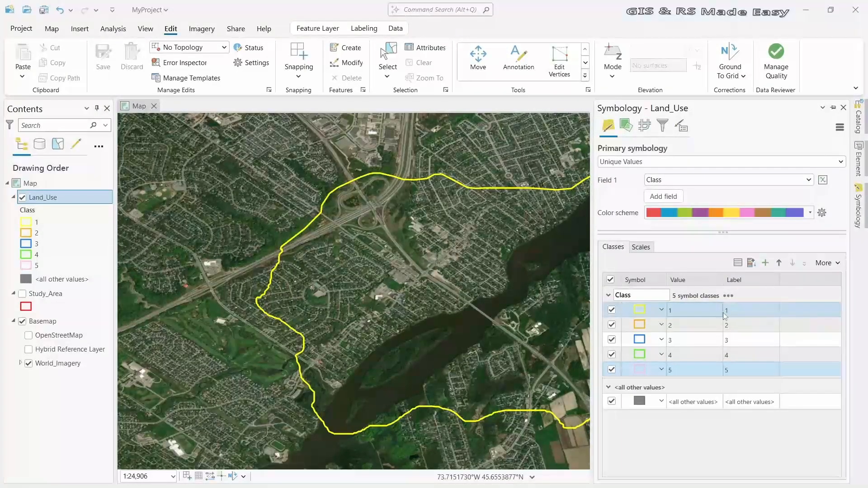
pyautogui.doubleClick(737, 311)
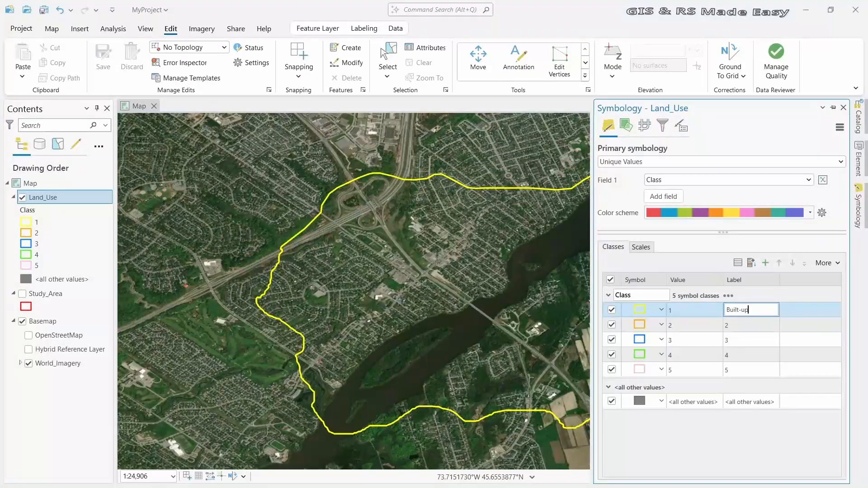
pyautogui.write('Built-up Area')
pyautogui.click(735, 333)
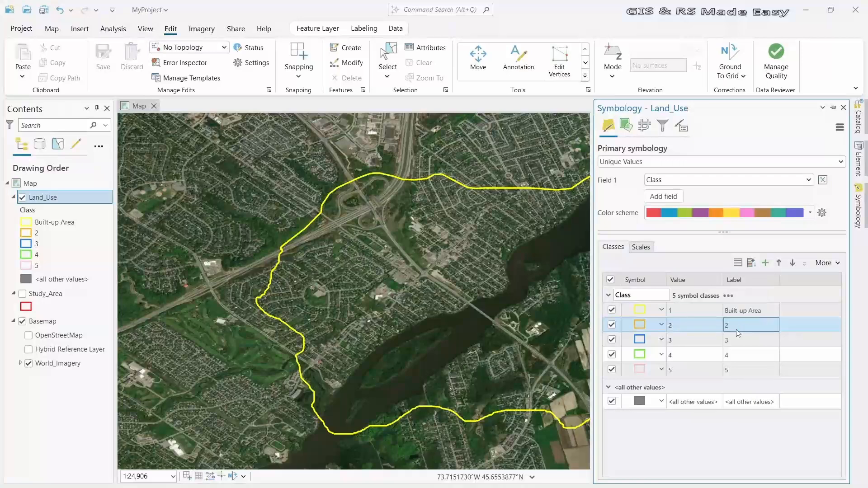
pyautogui.click(733, 327)
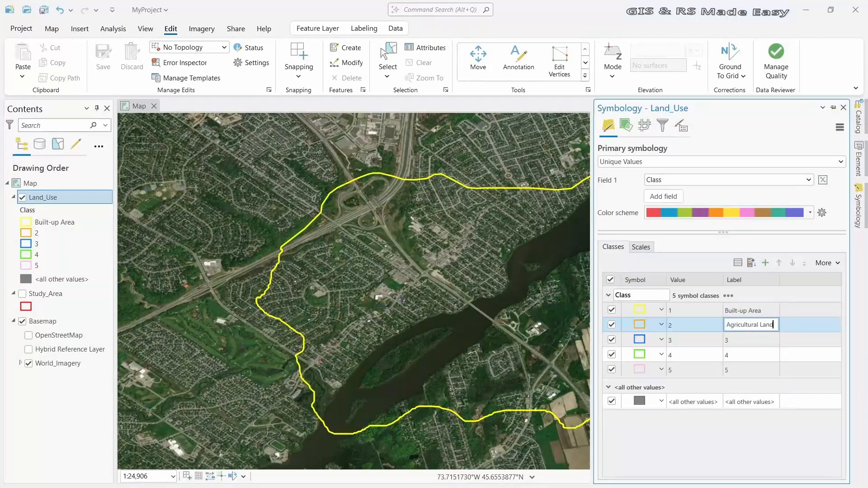
# - Label values 3, 4 and 5 as Water, Vegetation and Fallow Land, and close the Symbology pane
pyautogui.click(750, 339)
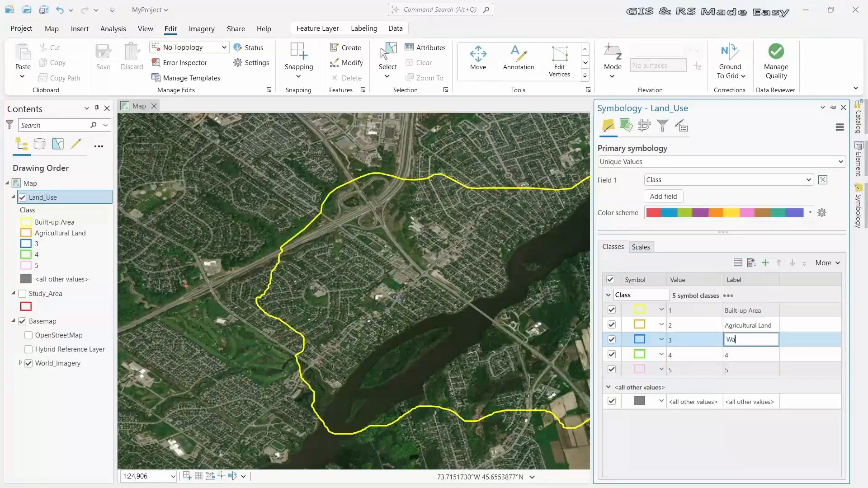
pyautogui.click(737, 353)
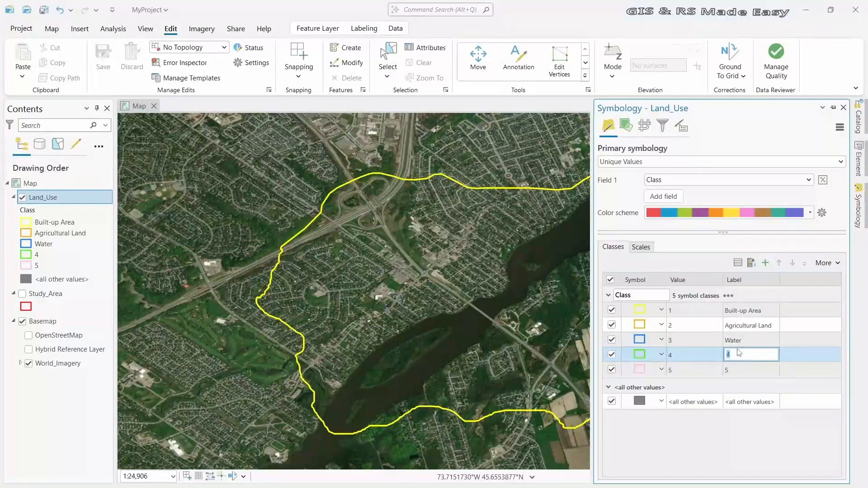
pyautogui.write('Vegetation')
pyautogui.click(752, 370)
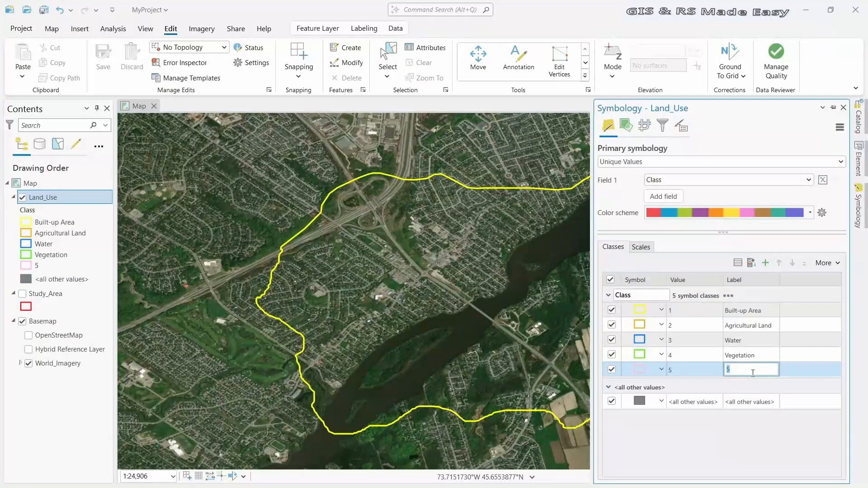
pyautogui.write('Fallow Land')
pyautogui.press('Return')
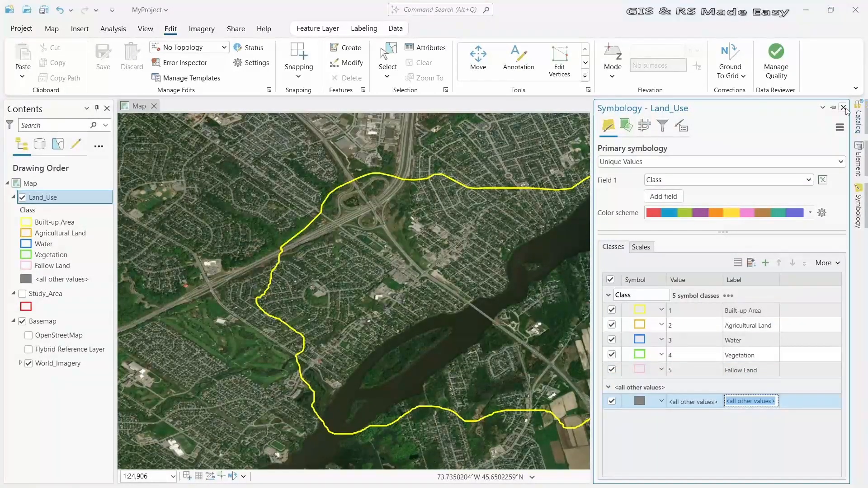
pyautogui.click(843, 108)
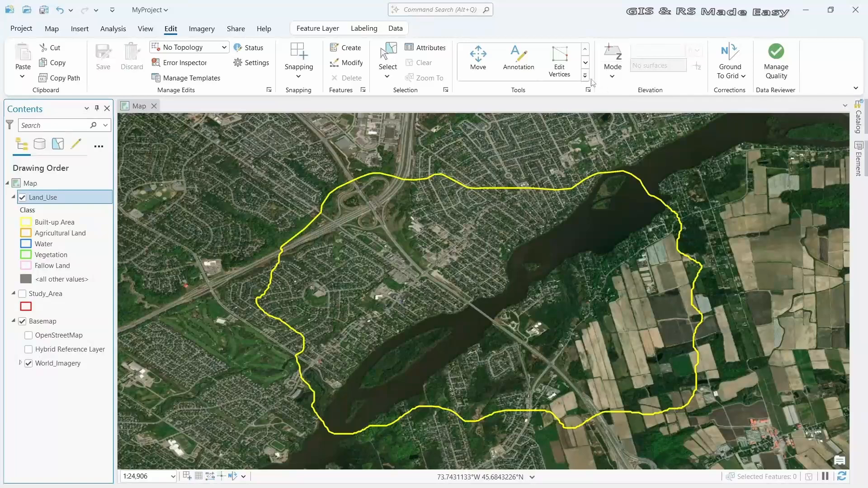
# - Select the Land_Use polygon for splitting and trace a split line from outside its southwest boundary along the river's northwest bank
pyautogui.click(586, 77)
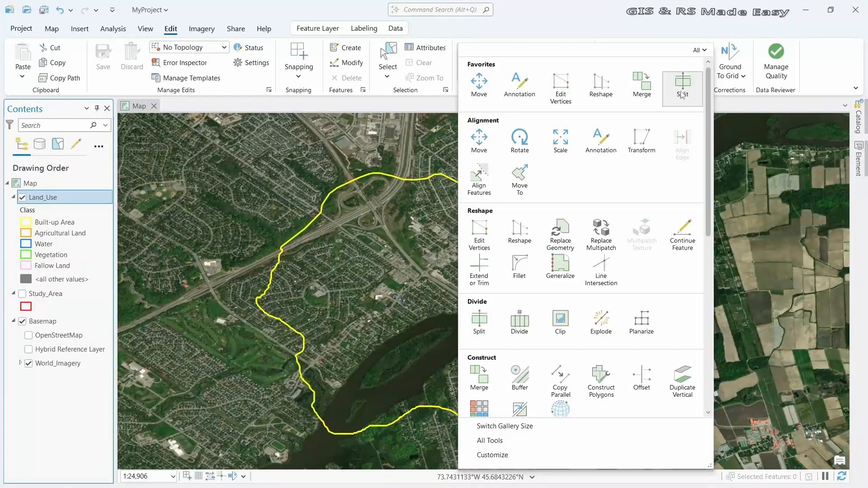
pyautogui.click(491, 327)
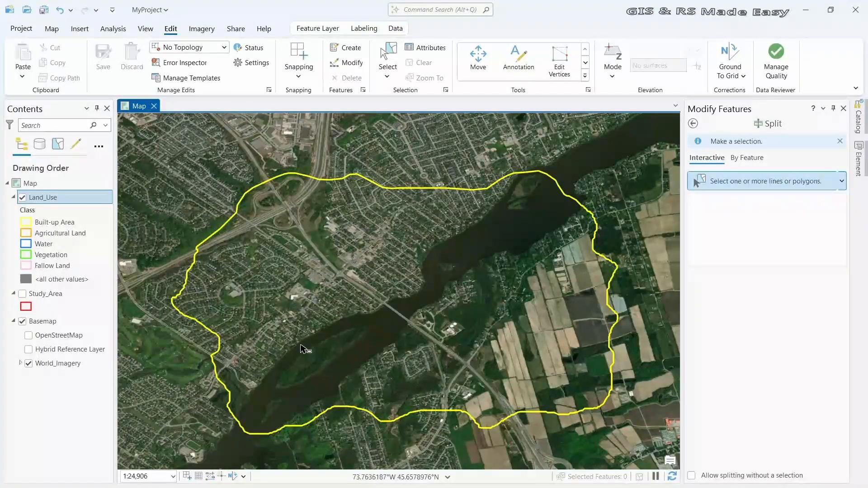
pyautogui.click(348, 271)
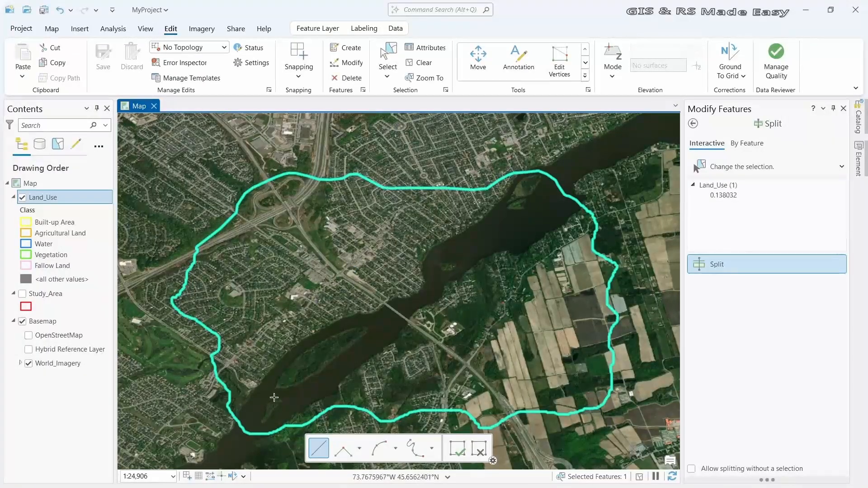
pyautogui.moveTo(295, 385); pyautogui.dragTo(329, 325)
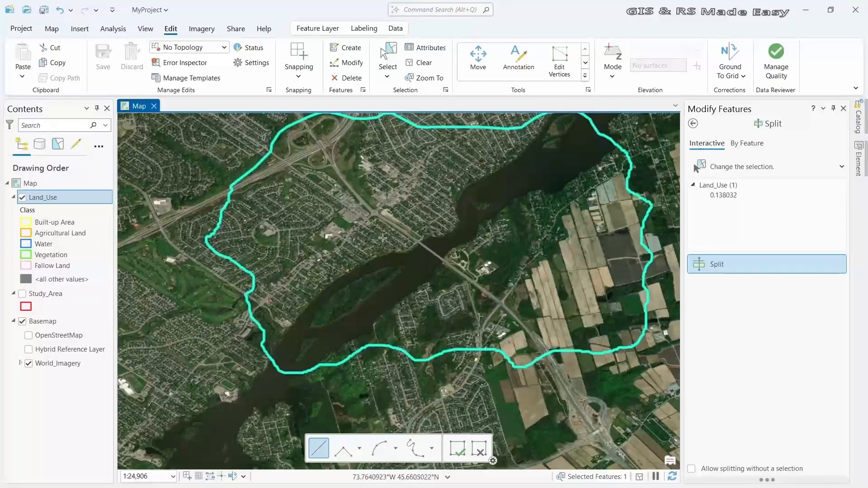
pyautogui.scroll(5, 276, 362)
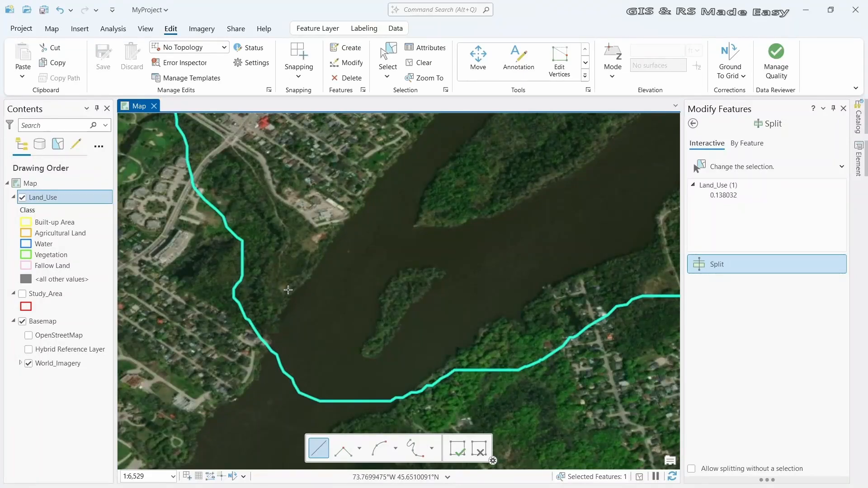
pyautogui.click(254, 382)
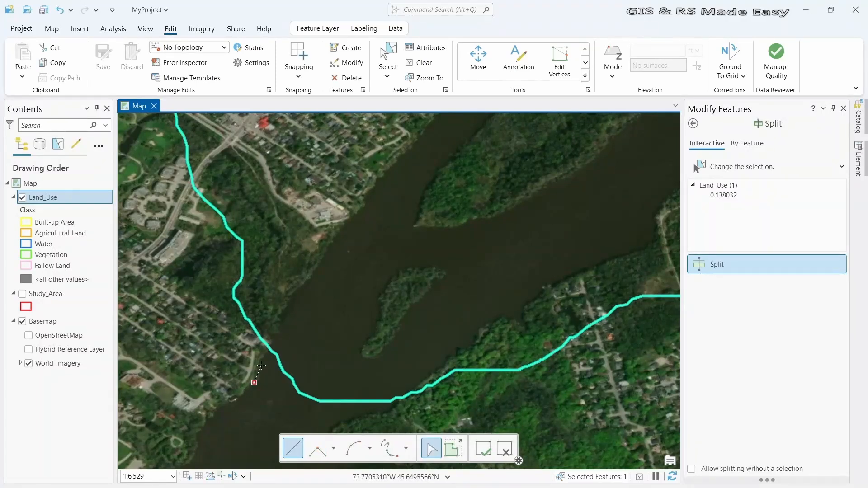
pyautogui.click(262, 365)
pyautogui.click(271, 339)
pyautogui.click(286, 306)
pyautogui.click(304, 282)
pyautogui.click(330, 244)
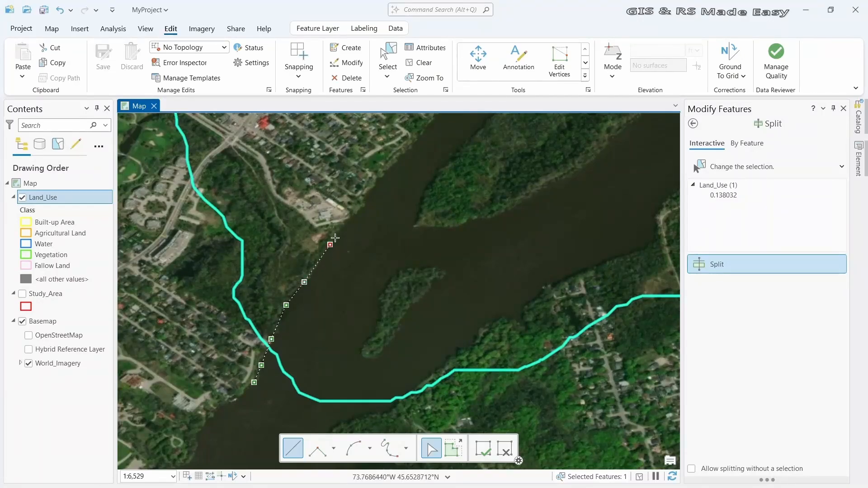
pyautogui.click(349, 219)
pyautogui.click(375, 182)
# - Extend the split line northeast along the river's northwest bank opposite the large wooded island
pyautogui.scroll(-1, 425, 130)
pyautogui.moveTo(425, 130); pyautogui.dragTo(348, 340)
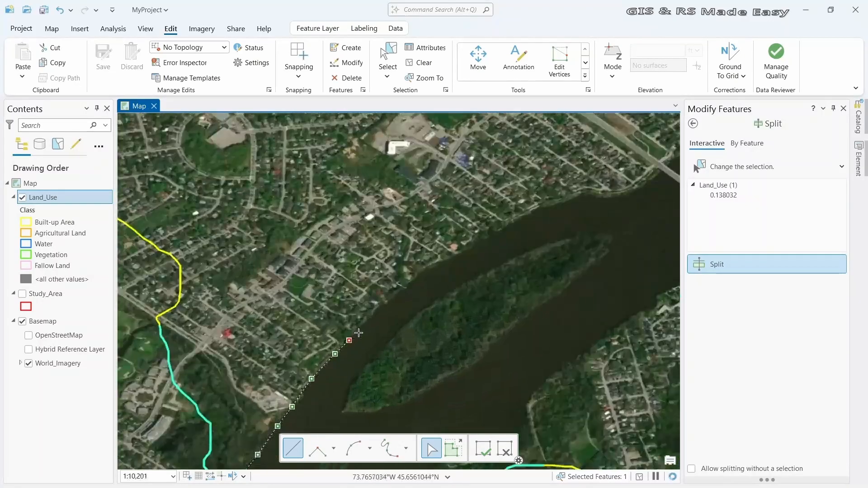
pyautogui.scroll(1, 348, 340)
pyautogui.click(367, 318)
pyautogui.click(391, 292)
pyautogui.click(427, 263)
pyautogui.click(472, 235)
pyautogui.click(524, 209)
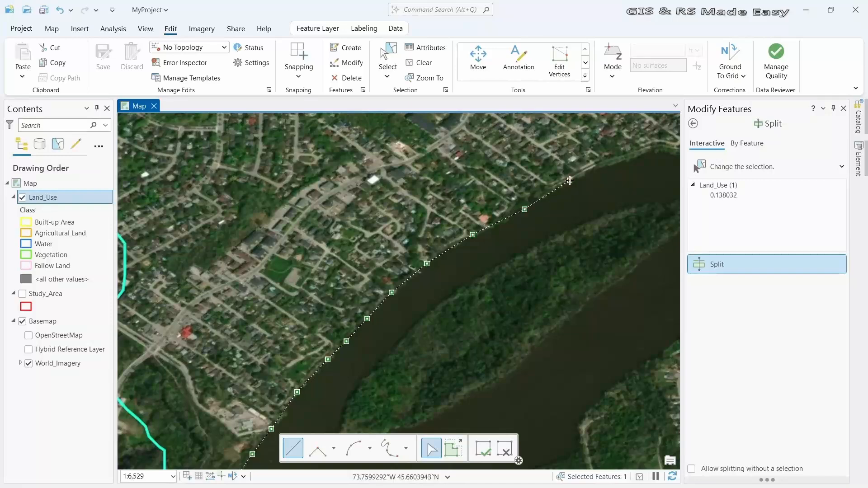
# - Continue the split line along the northwest bank up to the northern end of the highway bridge
pyautogui.moveTo(663, 151); pyautogui.dragTo(381, 276)
pyautogui.click(381, 277)
pyautogui.click(407, 277)
pyautogui.click(434, 272)
pyautogui.click(453, 259)
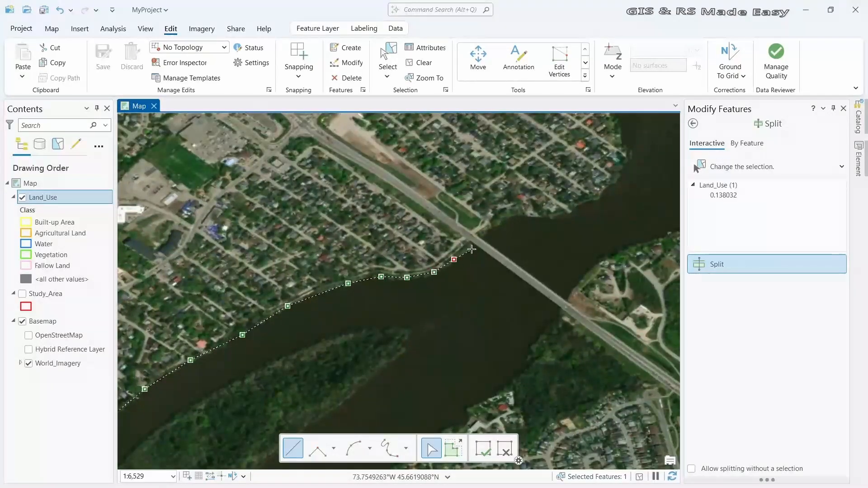
pyautogui.click(475, 238)
# - Trace the split line from the bridge along the northwest bank to where the shoreline turns north
pyautogui.click(491, 229)
pyautogui.click(511, 220)
pyautogui.click(525, 217)
pyautogui.click(562, 214)
pyautogui.click(590, 201)
pyautogui.click(608, 185)
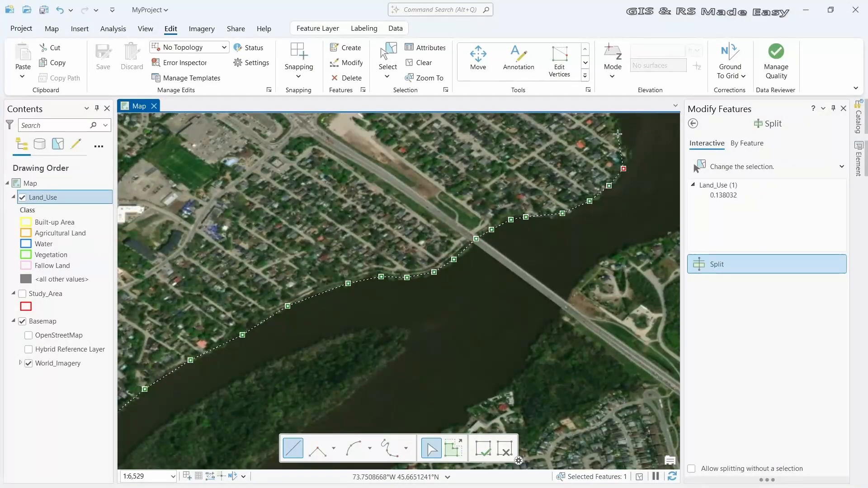
pyautogui.click(628, 154)
pyautogui.click(617, 126)
# - Carry the split line around the river bend and along the bank northeast past the small river island
pyautogui.moveTo(621, 127); pyautogui.dragTo(451, 334)
pyautogui.click(446, 311)
pyautogui.click(450, 285)
pyautogui.click(462, 262)
pyautogui.click(482, 235)
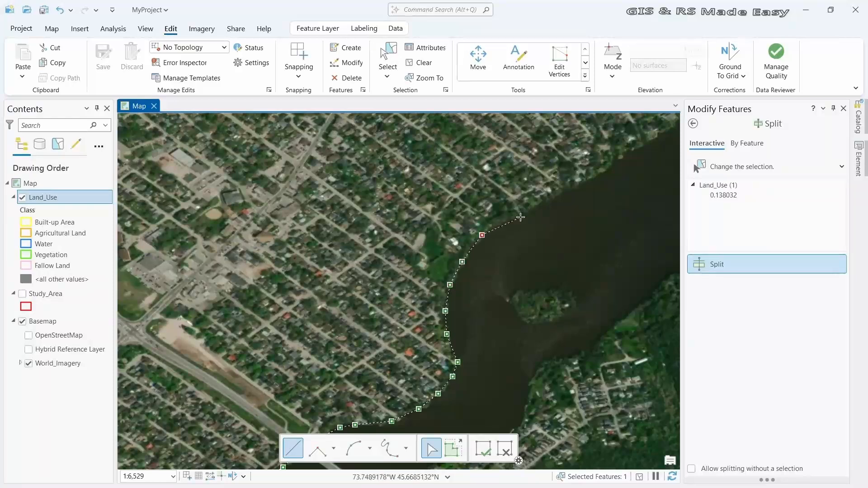
pyautogui.click(522, 212)
pyautogui.click(586, 181)
pyautogui.click(637, 148)
# - Trace the northwest bank to the polygon's northern boundary and finish the split line just outside it to split the polygon
pyautogui.moveTo(637, 148); pyautogui.dragTo(370, 334)
pyautogui.click(405, 317)
pyautogui.click(439, 281)
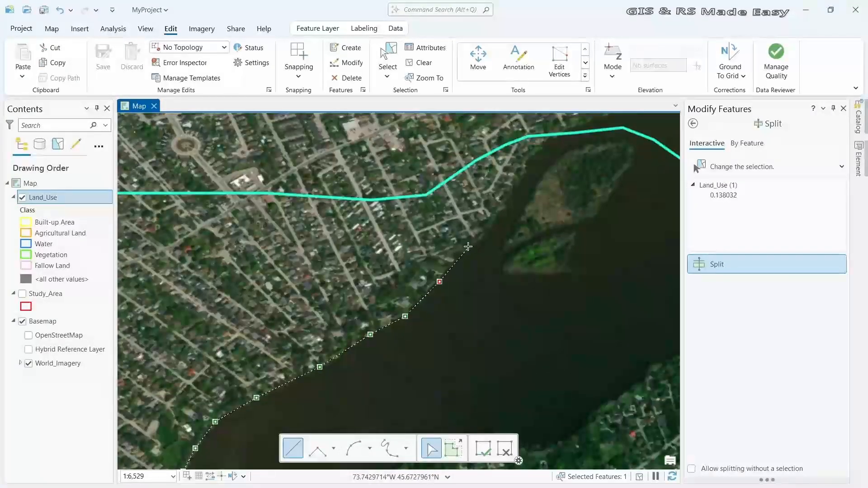
pyautogui.click(497, 212)
pyautogui.click(524, 172)
pyautogui.click(538, 150)
pyautogui.click(550, 137)
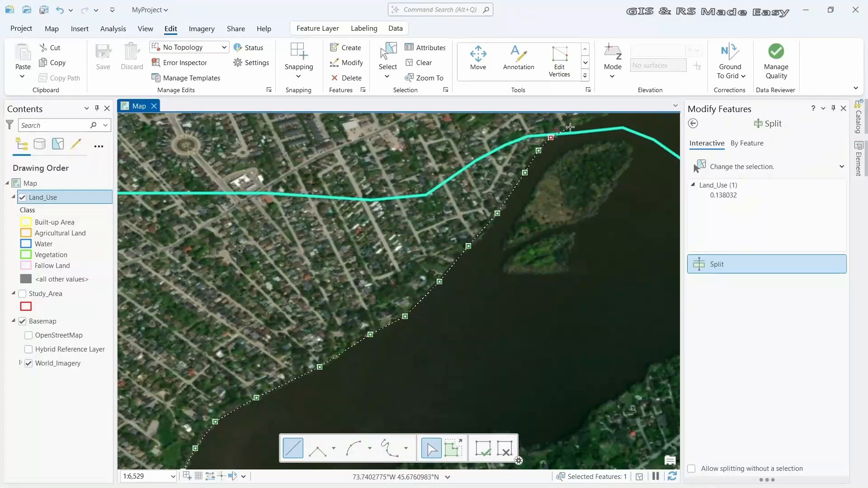
pyautogui.scroll(-3, 578, 124)
pyautogui.click(578, 125)
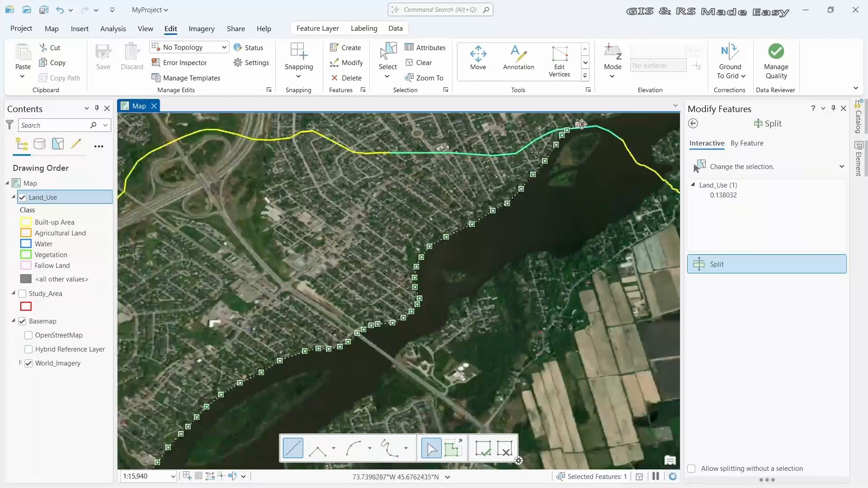
pyautogui.moveTo(577, 148); pyautogui.dragTo(523, 261)
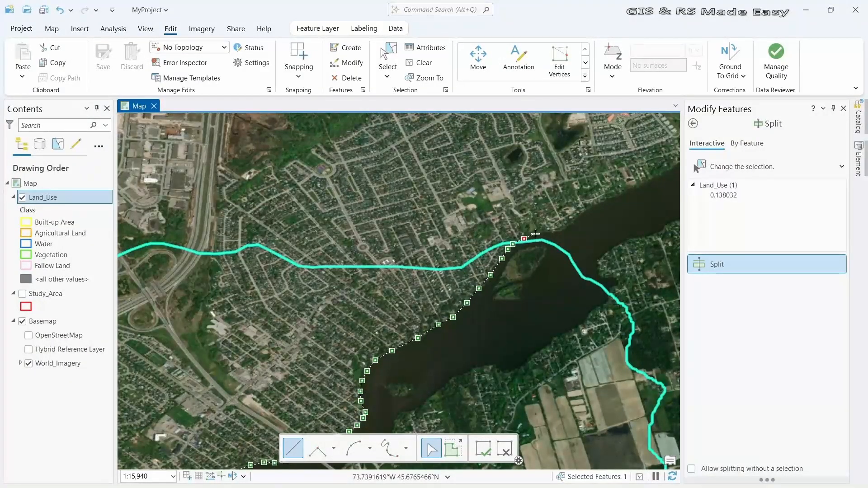
pyautogui.doubleClick(535, 234)
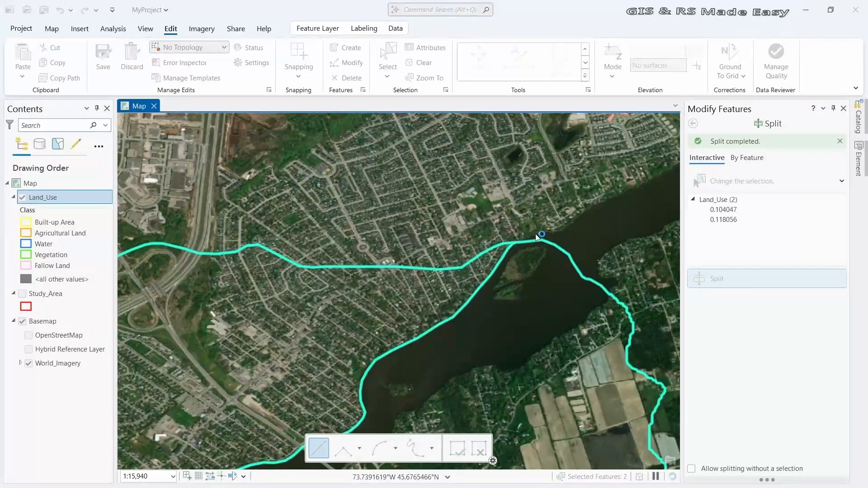
# - Begin a second split line just outside the southern boundary at the river and trace the southeast bank northeastward
pyautogui.scroll(-2, 453, 257)
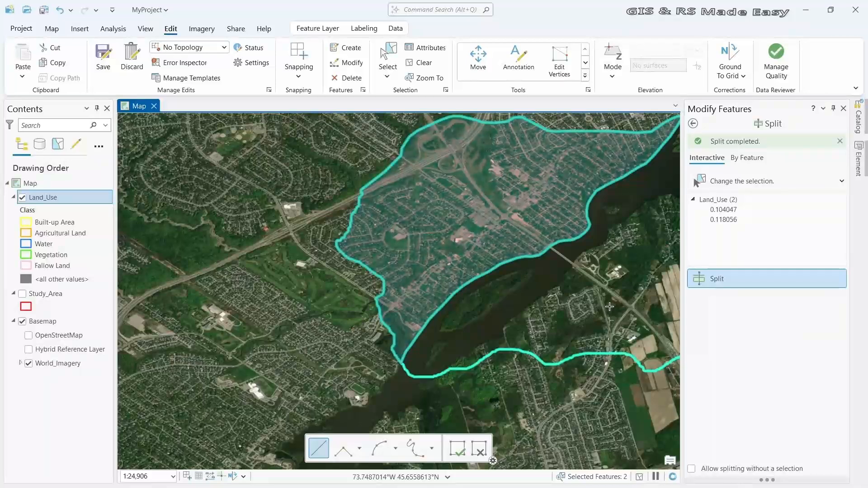
pyautogui.moveTo(609, 306); pyautogui.dragTo(418, 301)
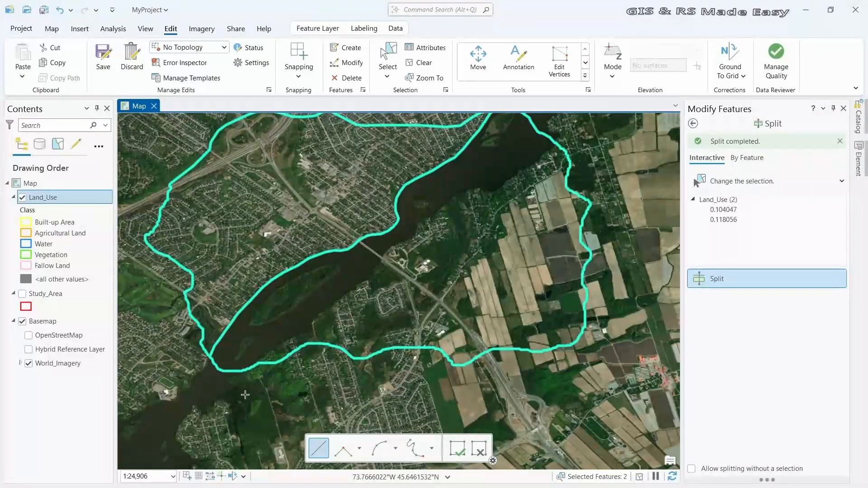
pyautogui.scroll(2, 244, 394)
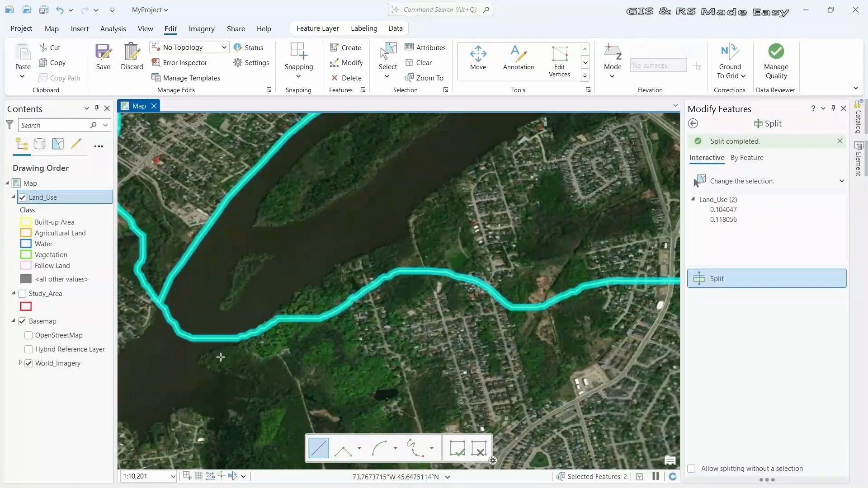
pyautogui.scroll(1, 221, 357)
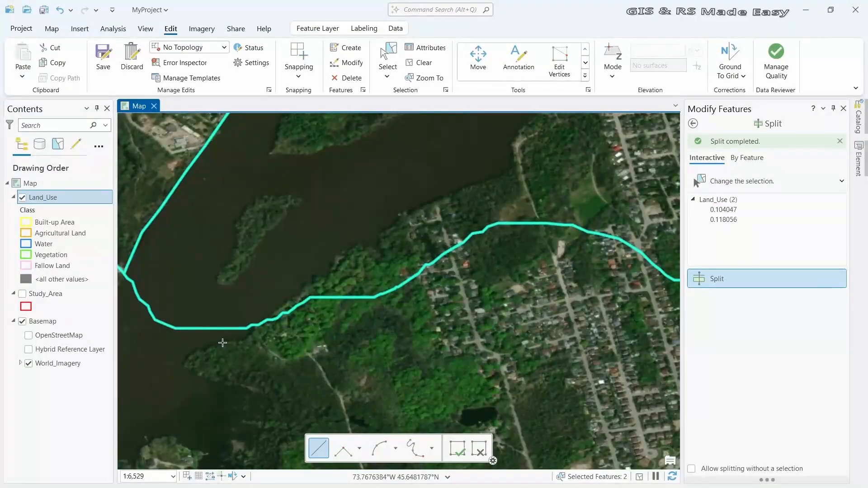
pyautogui.click(222, 342)
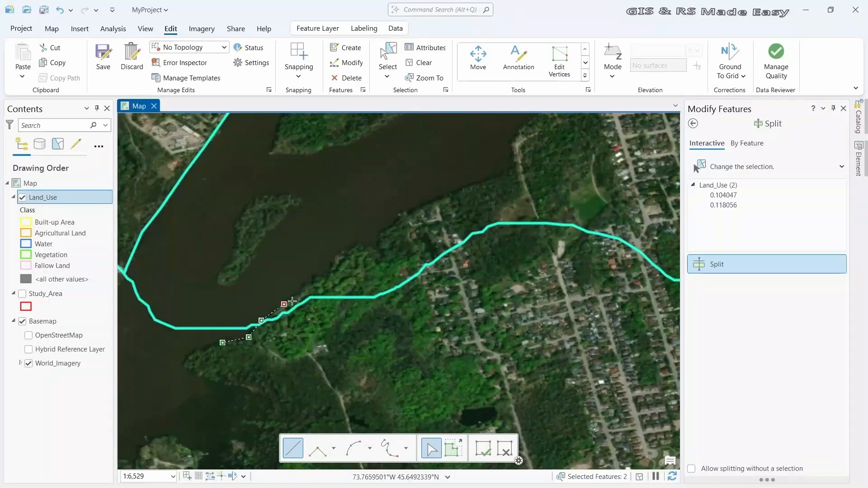
pyautogui.click(316, 279)
pyautogui.click(333, 271)
pyautogui.click(333, 259)
pyautogui.click(343, 251)
pyautogui.click(363, 248)
pyautogui.click(374, 249)
pyautogui.click(383, 250)
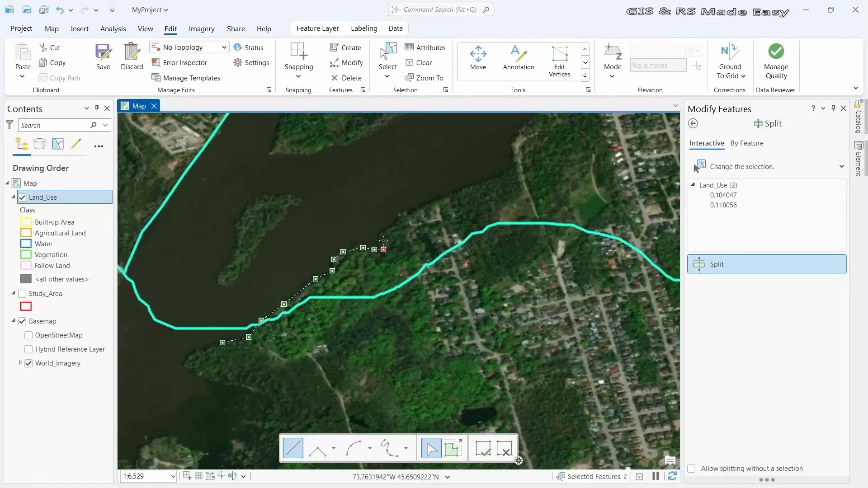
# - Extend the second split line along the wooded southeast bank to the small shoreline point northeast of it
pyautogui.click(381, 238)
pyautogui.click(390, 226)
pyautogui.click(427, 206)
pyautogui.click(486, 182)
pyautogui.click(509, 173)
pyautogui.click(518, 158)
pyautogui.click(512, 143)
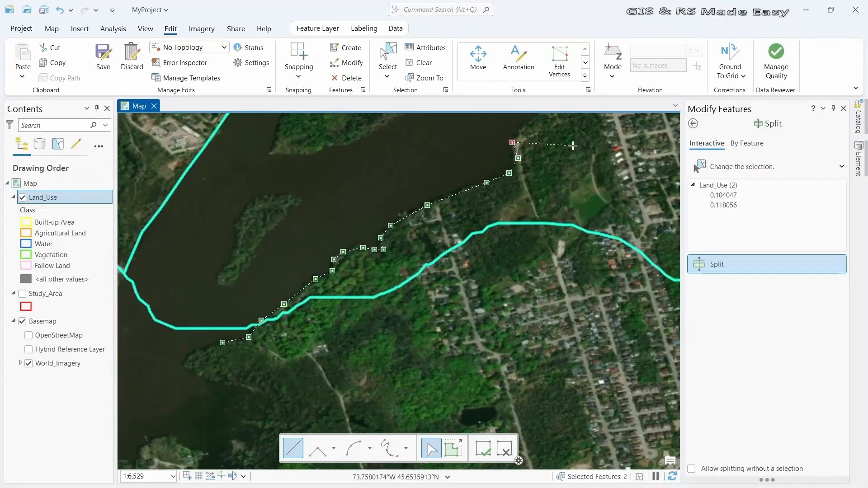
# - Continue the second split line northeast along the southeast bank beside the residential blocks
pyautogui.scroll(2, 572, 146)
pyautogui.moveTo(572, 146); pyautogui.dragTo(438, 333)
pyautogui.click(368, 295)
pyautogui.click(448, 236)
pyautogui.click(555, 156)
pyautogui.click(597, 136)
pyautogui.click(613, 125)
# - Extend the second split line northeast along the southeast bank to just short of the highway bridge
pyautogui.scroll(-4, 614, 126)
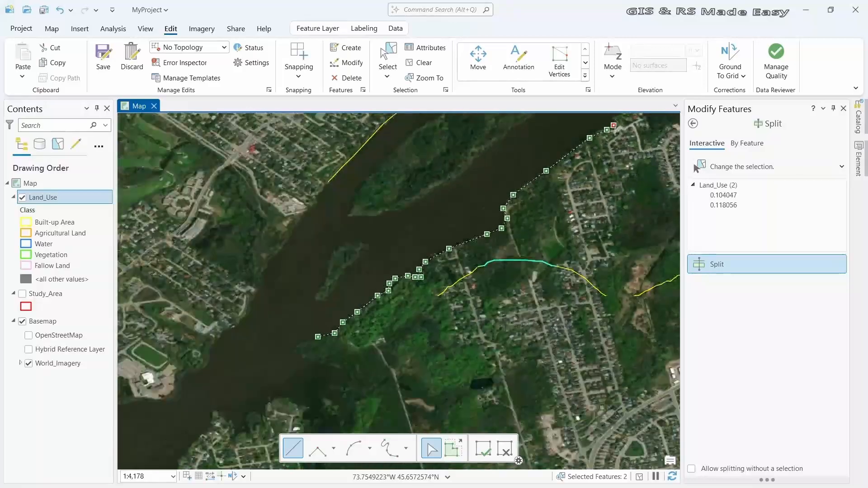
pyautogui.moveTo(614, 131); pyautogui.dragTo(468, 310)
pyautogui.click(468, 297)
pyautogui.click(474, 292)
pyautogui.click(493, 281)
pyautogui.click(510, 267)
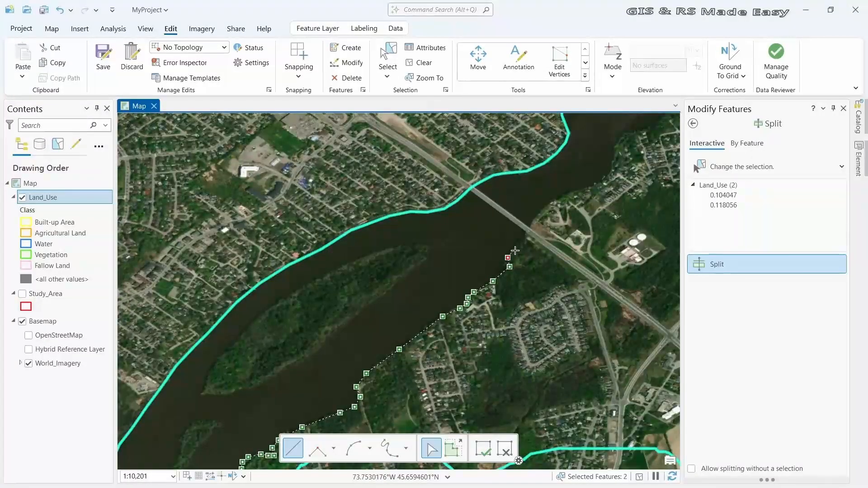
# - Carry the second split line past the bridge's southeast end and along the shore northeast of it
pyautogui.click(519, 245)
pyautogui.click(539, 208)
pyautogui.click(586, 189)
pyautogui.click(607, 176)
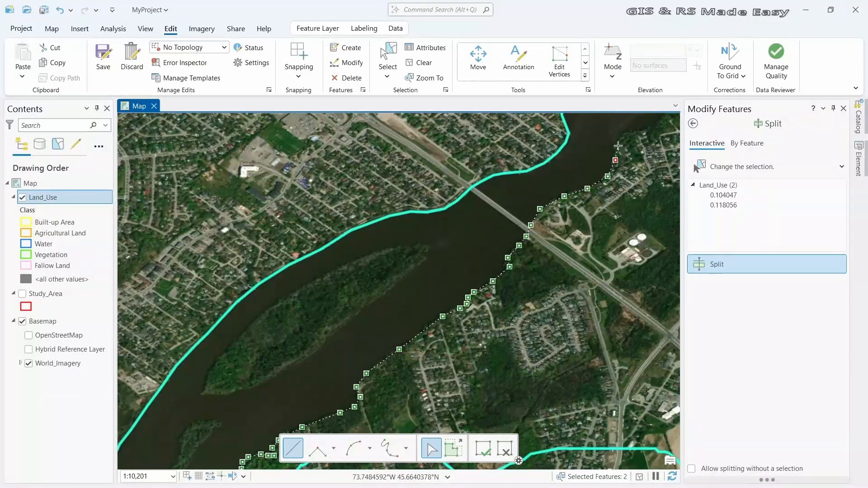
pyautogui.click(618, 145)
# - Trace the second split line around the residential point on the southeast bank opposite the small river island
pyautogui.moveTo(598, 176); pyautogui.dragTo(400, 327)
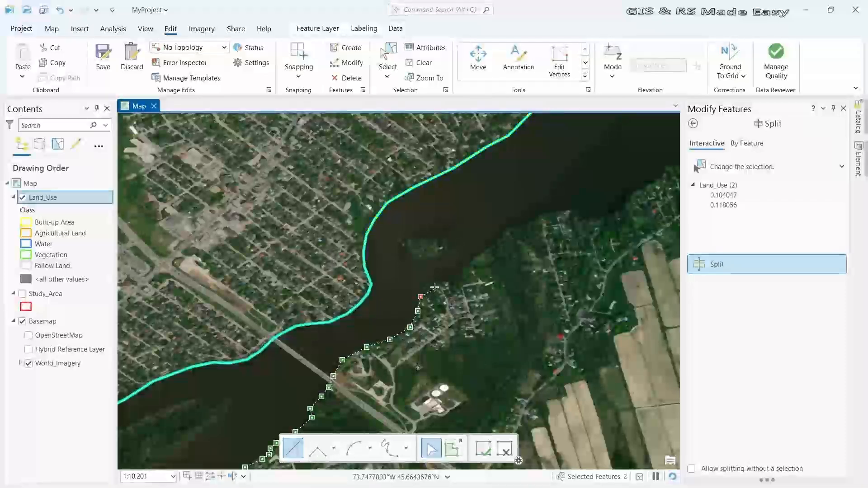
pyautogui.click(425, 287)
pyautogui.click(436, 283)
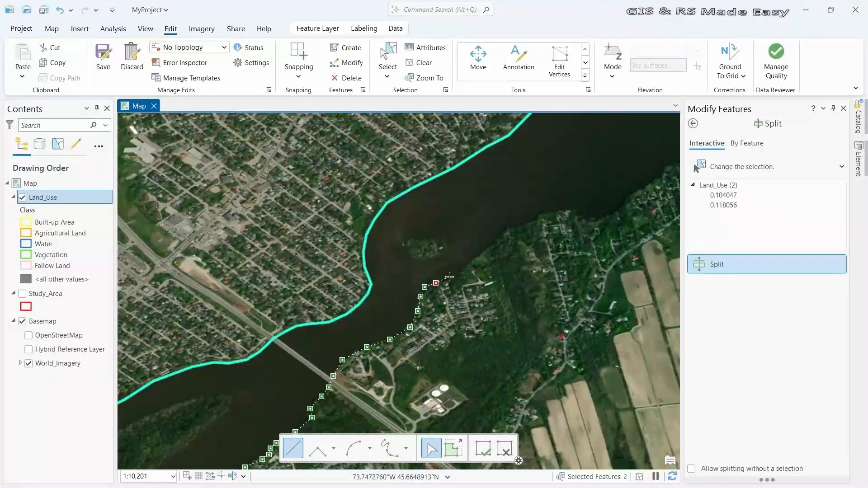
pyautogui.click(447, 280)
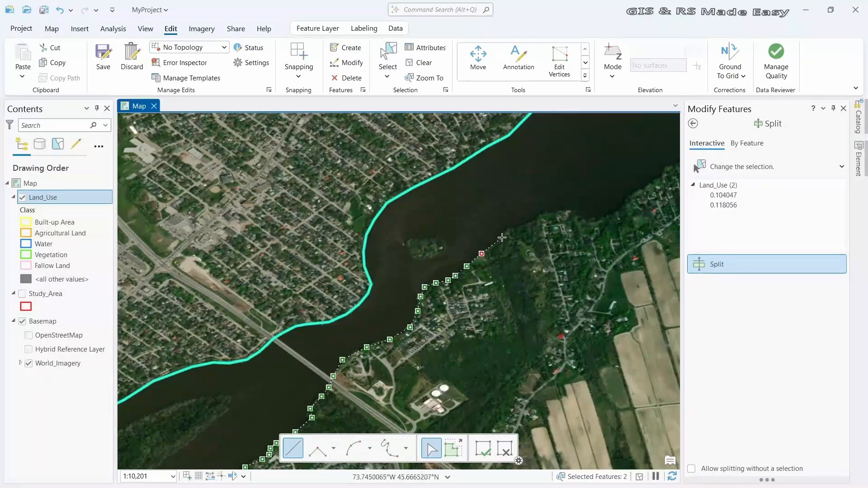
# - Continue the second split line northeast along the southeast bank, following the shoreline bends beside the riverside houses
pyautogui.click(532, 223)
pyautogui.click(546, 214)
pyautogui.click(563, 213)
pyautogui.click(629, 201)
pyautogui.click(641, 193)
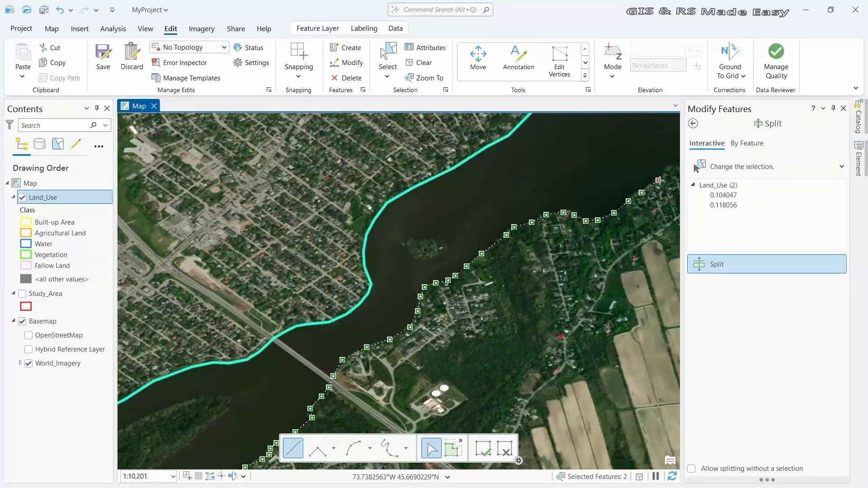
pyautogui.click(658, 180)
# - Extend the second split line along the southeast bank north of the farm fields towards the polygon's northeastern boundary
pyautogui.moveTo(658, 180); pyautogui.dragTo(425, 296)
pyautogui.click(435, 284)
pyautogui.click(448, 277)
pyautogui.click(470, 268)
pyautogui.click(480, 261)
pyautogui.click(484, 253)
pyautogui.click(496, 238)
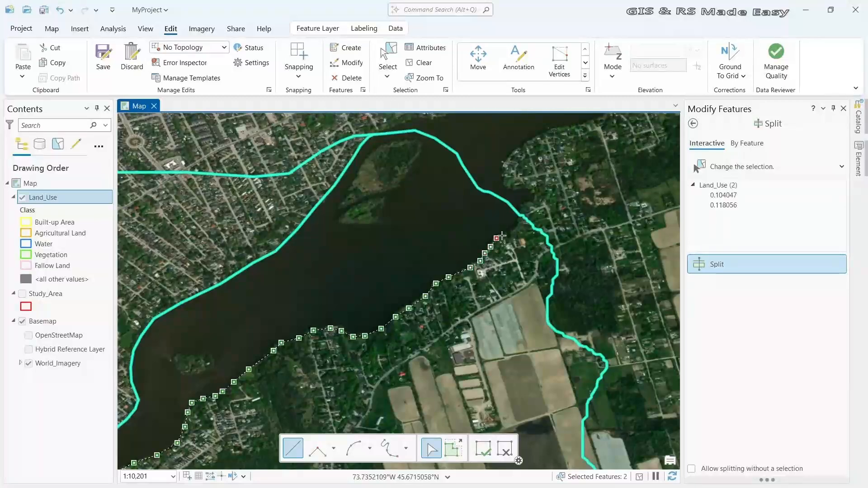
# - Trace the remaining southeast bank across the northeastern boundary and finish the line just outside it to split the polygon
pyautogui.click(505, 232)
pyautogui.click(514, 227)
pyautogui.click(522, 218)
pyautogui.click(522, 211)
pyautogui.click(523, 201)
pyautogui.doubleClick(525, 196)
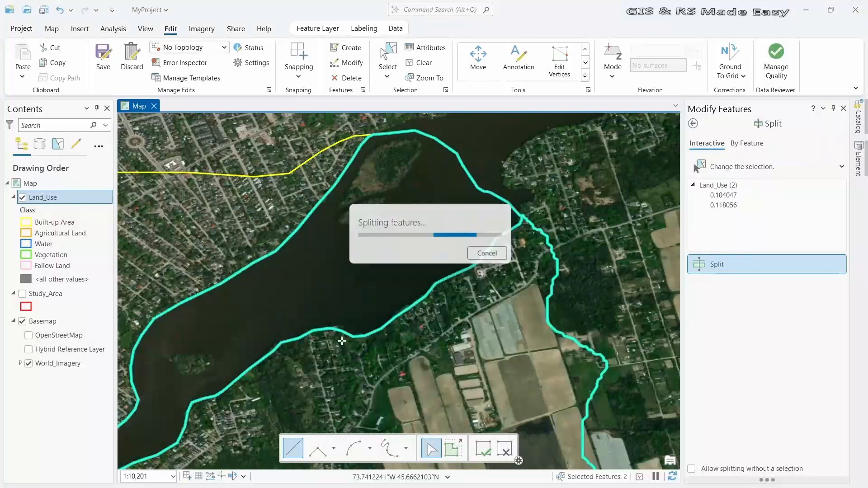
# - Begin a split line in the water beside the larger northern island's northeast tip and trace its north shore westward
pyautogui.moveTo(368, 272); pyautogui.dragTo(498, 230)
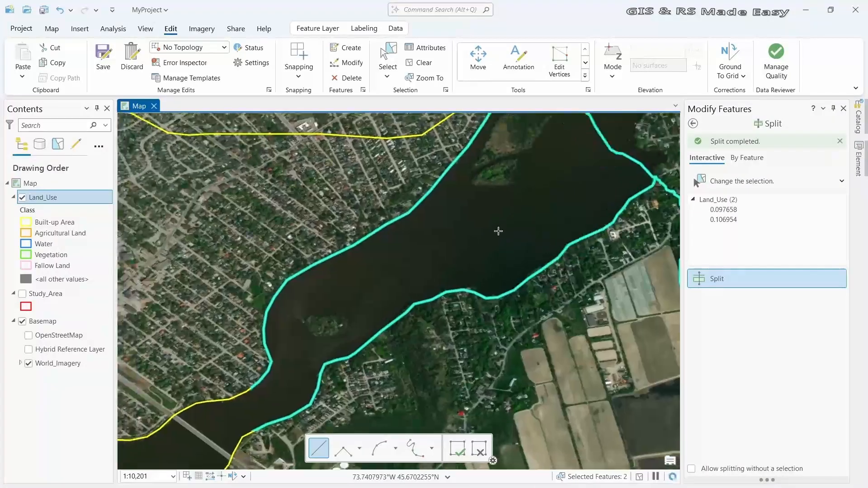
pyautogui.moveTo(511, 175); pyautogui.dragTo(470, 236)
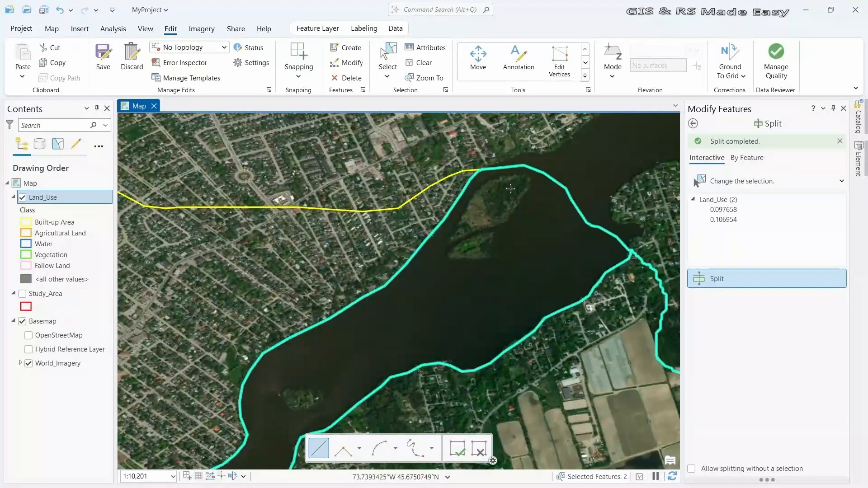
pyautogui.scroll(3, 510, 188)
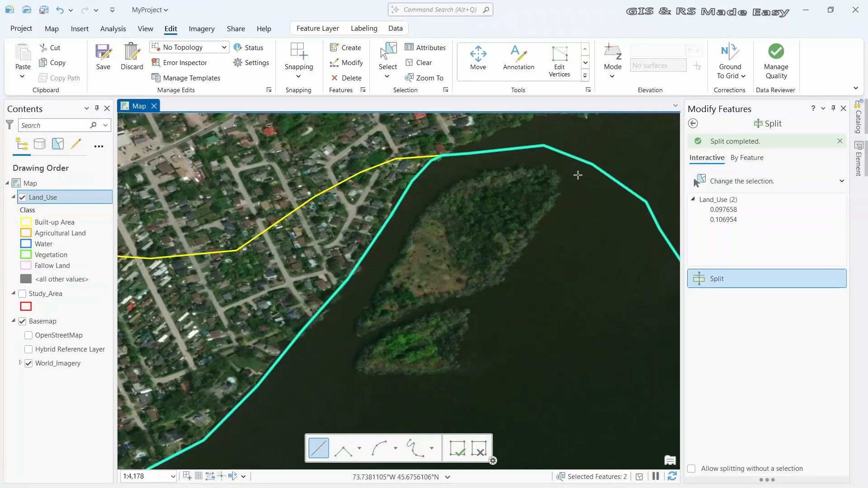
pyautogui.click(578, 175)
pyautogui.click(556, 174)
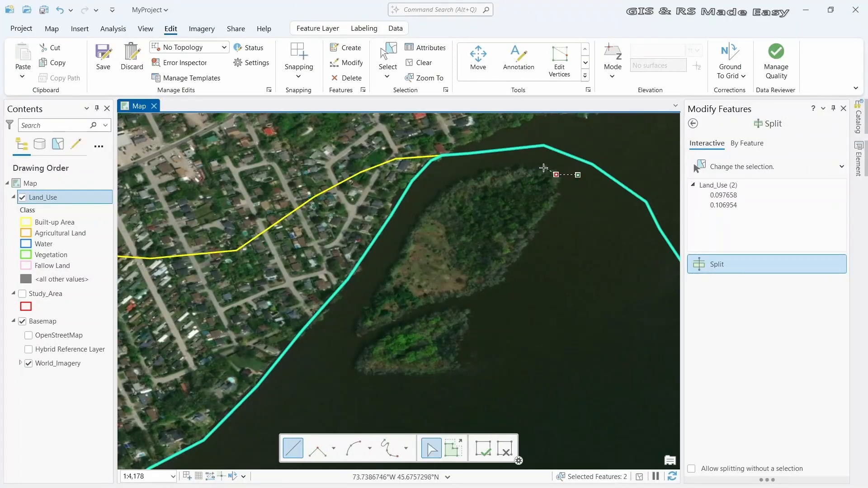
pyautogui.click(491, 170)
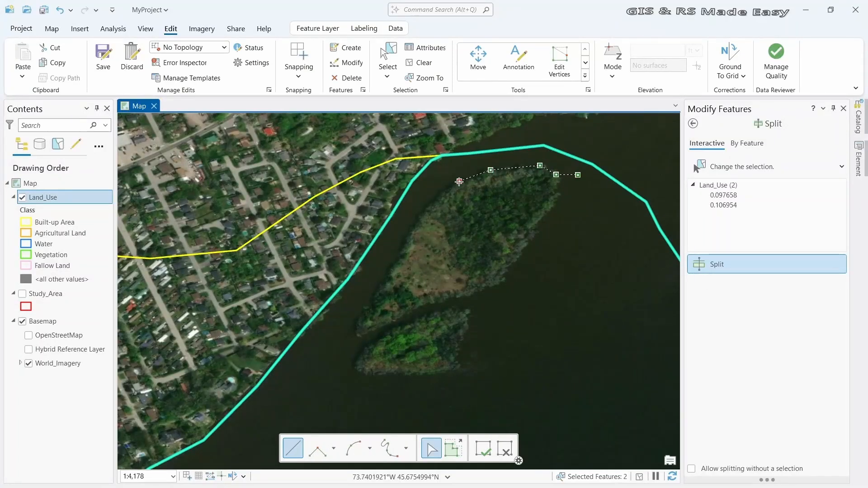
pyautogui.click(459, 181)
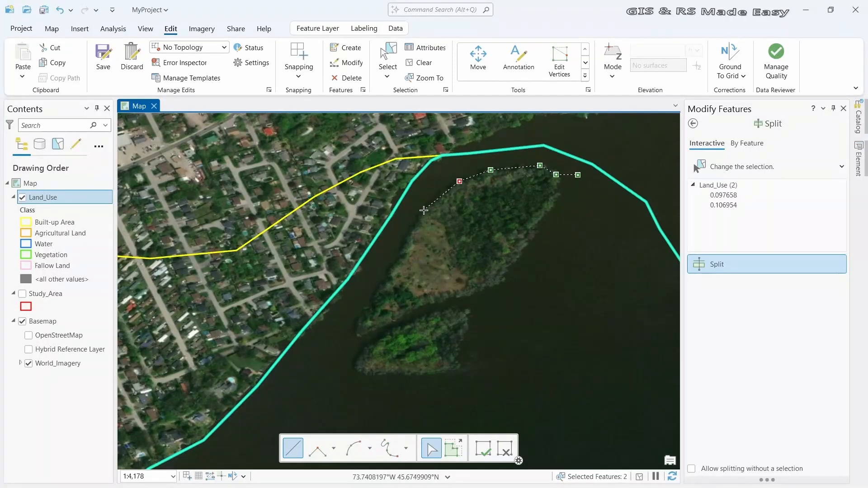
# - Trace the larger northern island's west shore around its southwest tip and back along the south shore
pyautogui.click(363, 318)
pyautogui.click(355, 331)
pyautogui.click(373, 323)
pyautogui.click(394, 315)
pyautogui.click(423, 305)
pyautogui.click(461, 298)
pyautogui.click(498, 283)
pyautogui.click(512, 263)
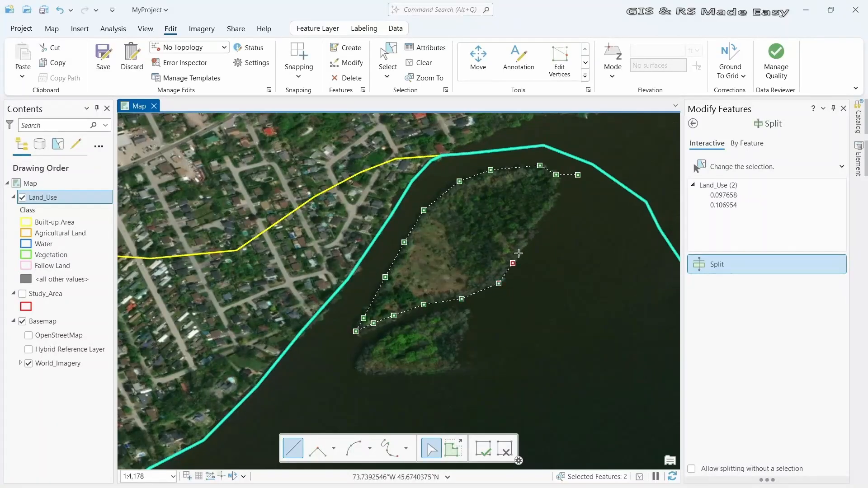
# - Trace the larger island's east shore and finish the line across its starting segment to split the island from the river
pyautogui.click(537, 232)
pyautogui.click(552, 205)
pyautogui.click(560, 186)
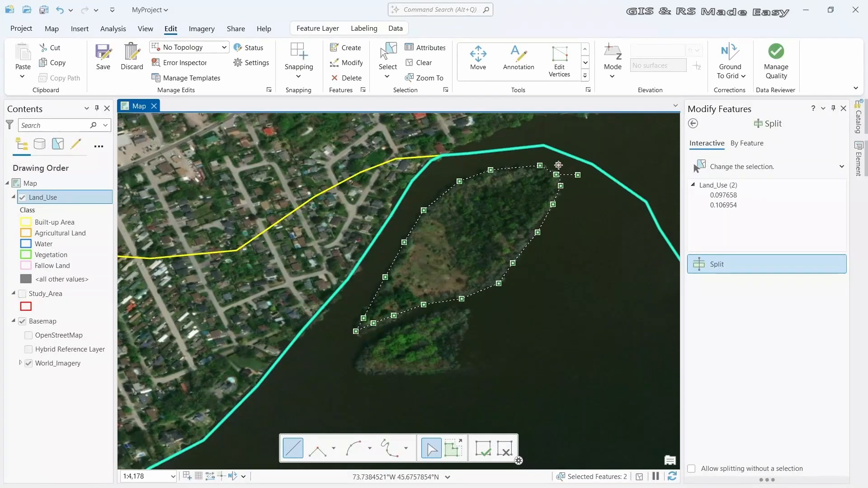
pyautogui.click(559, 165)
pyautogui.scroll(2, 560, 169)
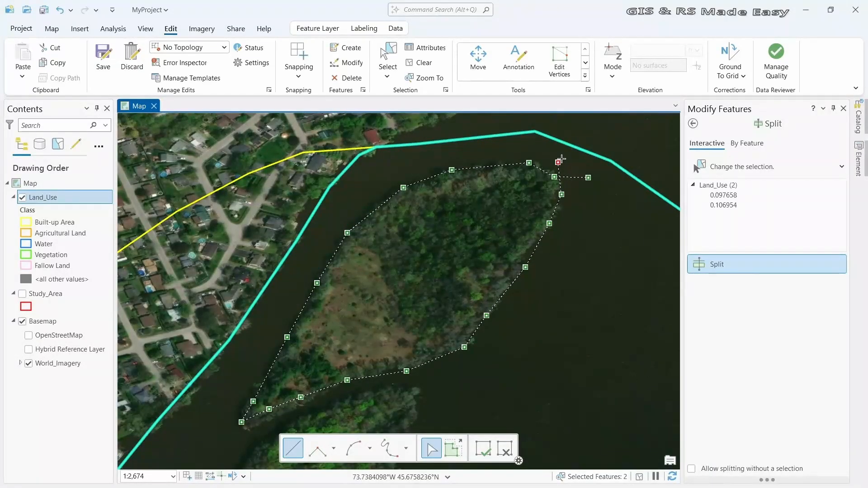
pyautogui.doubleClick(560, 160)
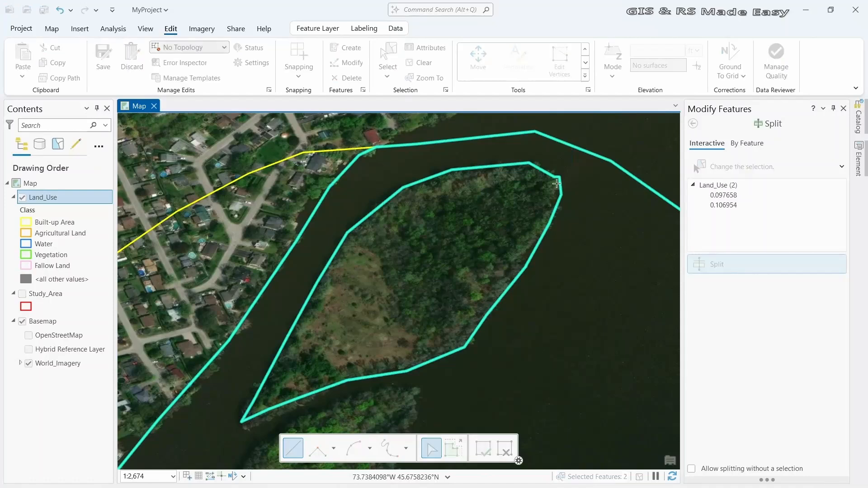
# - Begin a split line at the west end of the smaller adjacent island and trace its north shore to the northeast tip
pyautogui.moveTo(530, 218); pyautogui.dragTo(413, 304)
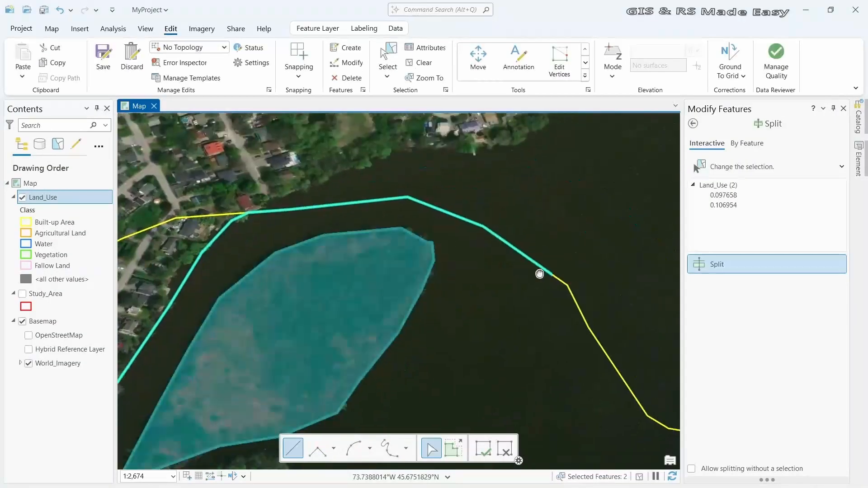
pyautogui.moveTo(467, 366); pyautogui.dragTo(549, 225)
pyautogui.moveTo(473, 288); pyautogui.dragTo(526, 223)
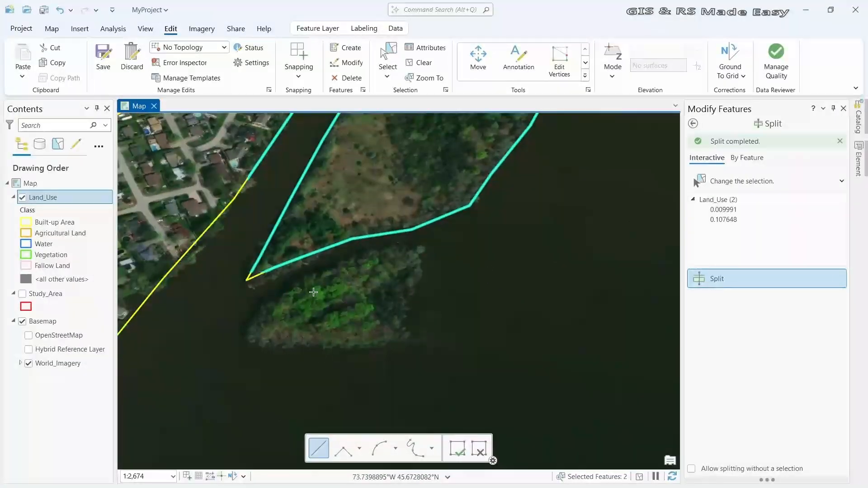
pyautogui.click(245, 335)
pyautogui.click(253, 314)
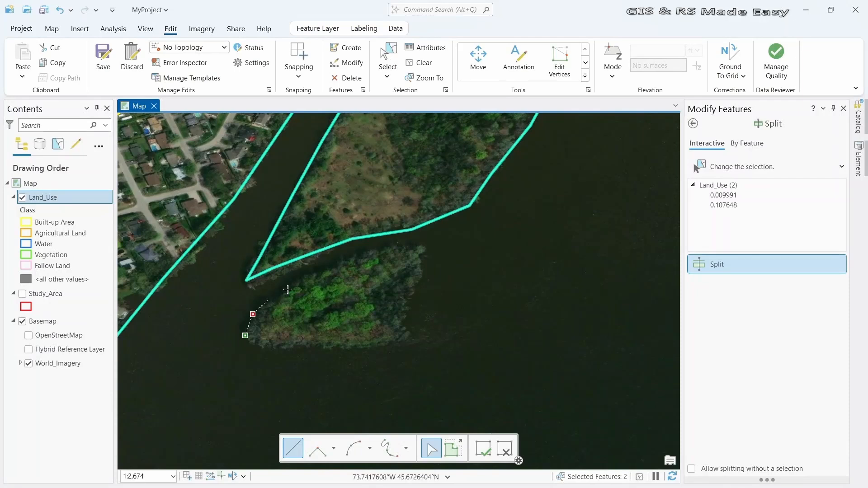
pyautogui.click(360, 260)
pyautogui.click(422, 250)
pyautogui.click(419, 276)
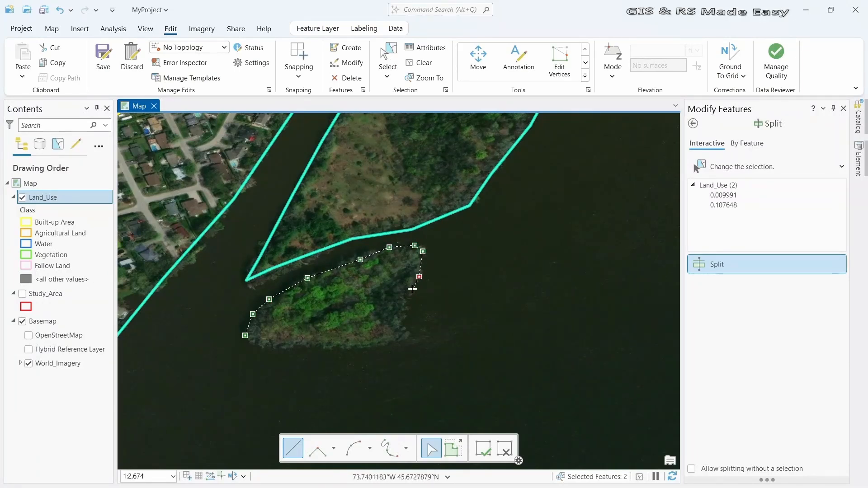
# - Trace the smaller island's east and south shores and cross the line's start to split the island from the river
pyautogui.click(411, 289)
pyautogui.click(405, 305)
pyautogui.click(403, 318)
pyautogui.click(406, 340)
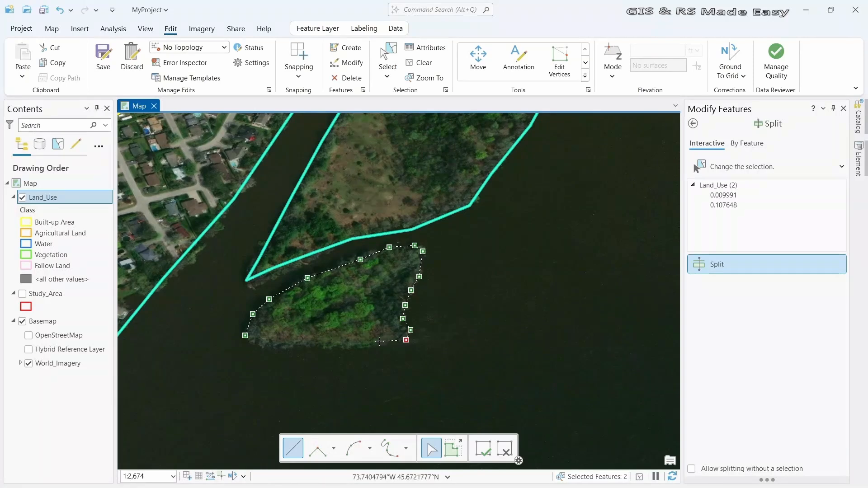
pyautogui.click(333, 345)
pyautogui.click(282, 347)
pyautogui.click(252, 340)
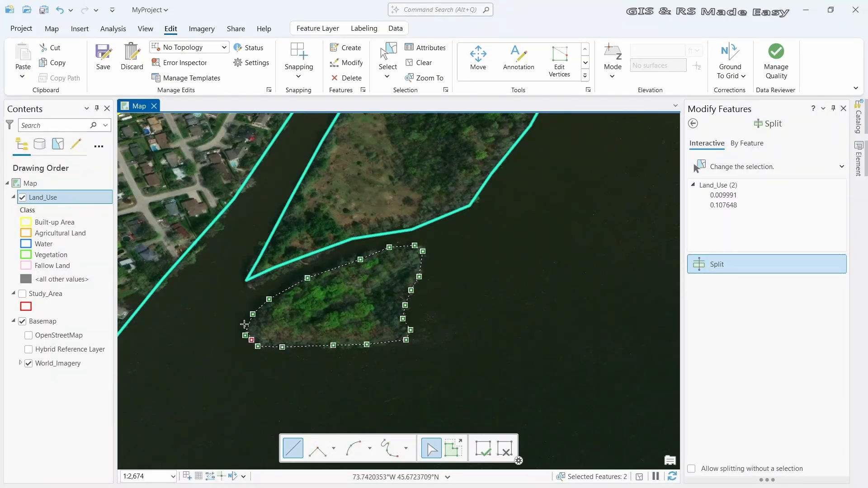
pyautogui.click(244, 323)
pyautogui.doubleClick(239, 316)
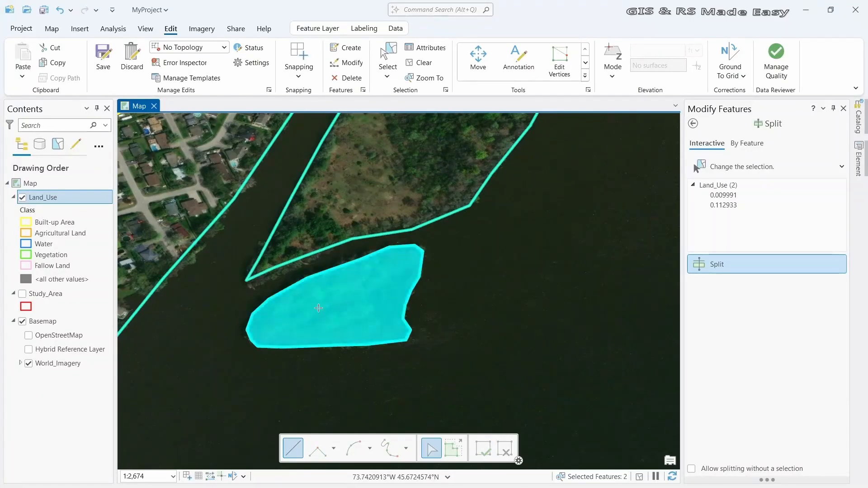
# - Begin a split line northeast of the small round island in the river bend and trace its north shore westward
pyautogui.scroll(-3, 351, 316)
pyautogui.scroll(-4, 352, 317)
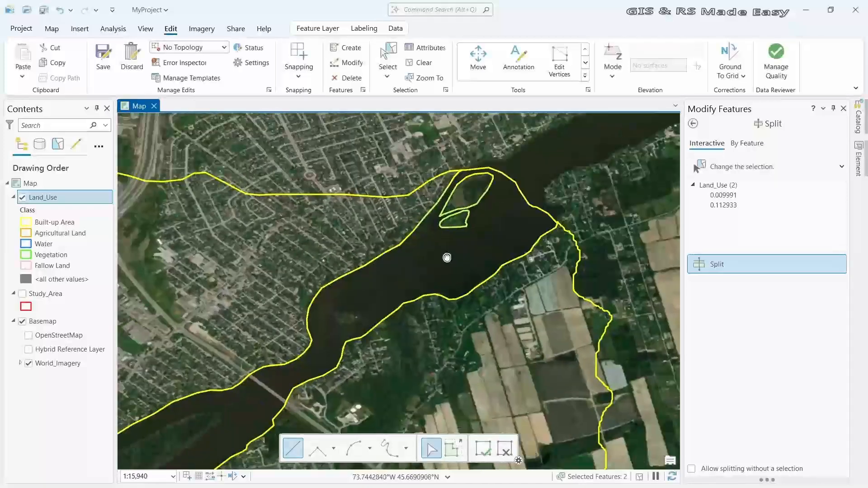
pyautogui.scroll(5, 374, 323)
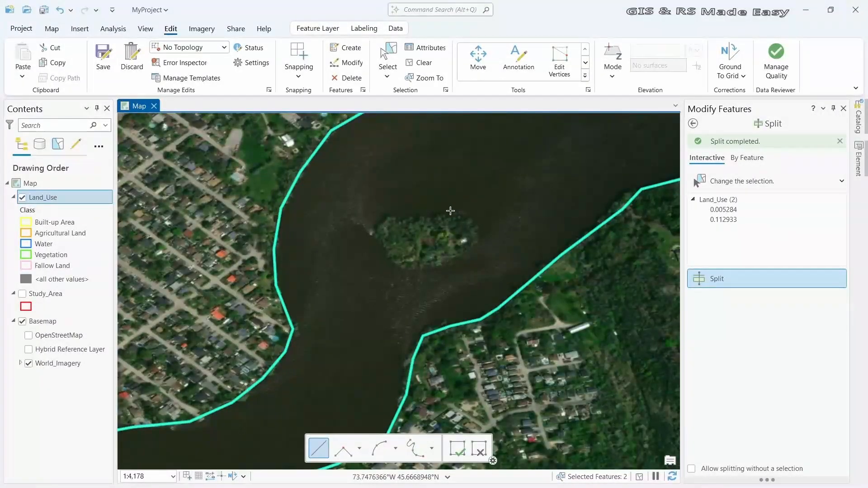
pyautogui.click(460, 197)
pyautogui.click(446, 213)
pyautogui.click(415, 216)
pyautogui.click(393, 216)
pyautogui.click(381, 220)
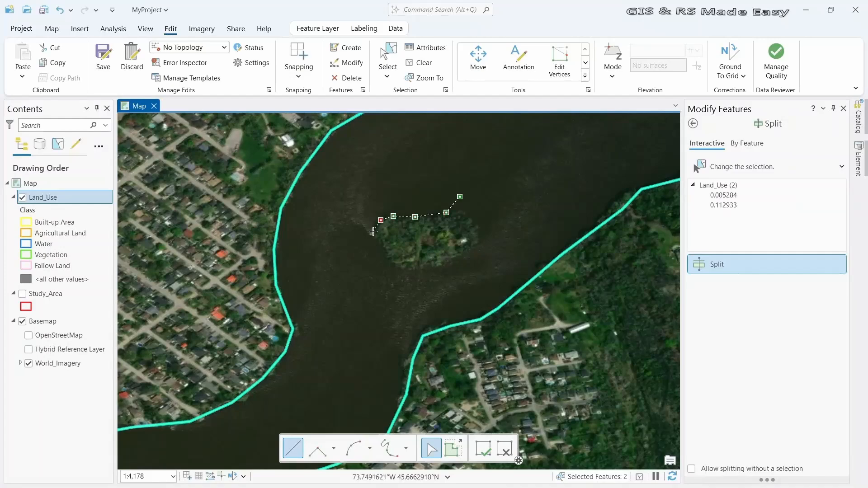
# - Trace the small round island's west, south and east shores and cross the line's start to split it from the river
pyautogui.click(375, 236)
pyautogui.click(383, 248)
pyautogui.click(391, 261)
pyautogui.click(432, 268)
pyautogui.click(450, 261)
pyautogui.click(470, 252)
pyautogui.click(482, 238)
pyautogui.click(480, 229)
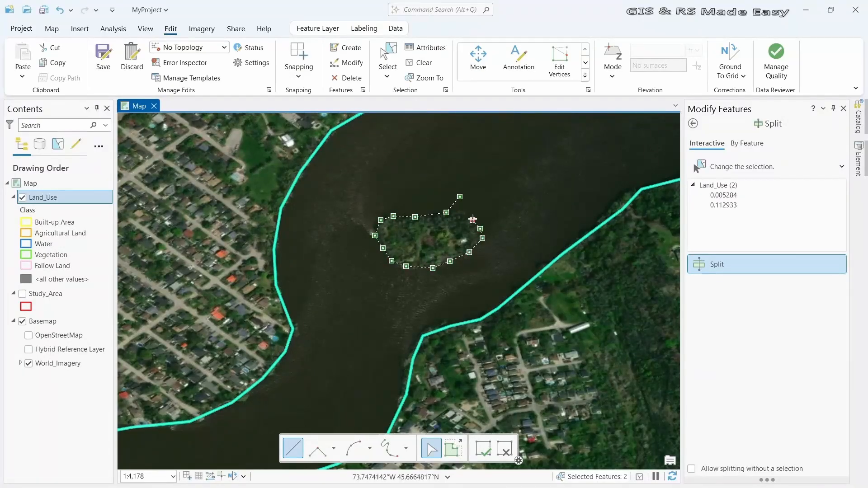
pyautogui.doubleClick(425, 205)
# - Begin a split line at the southwest tip of the long wooded island southwest of the bridge and trace its northwest shore
pyautogui.scroll(-4, 381, 333)
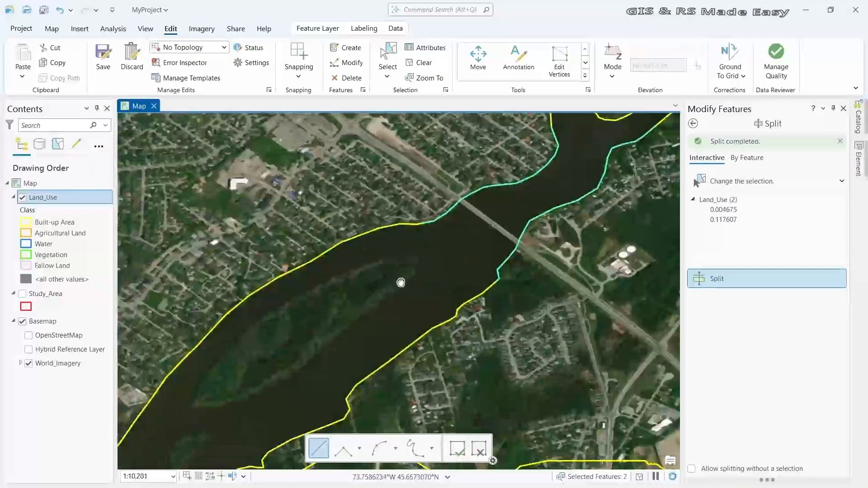
pyautogui.scroll(4, 254, 378)
pyautogui.click(246, 374)
pyautogui.click(258, 345)
pyautogui.click(278, 296)
pyautogui.click(344, 228)
pyautogui.click(418, 162)
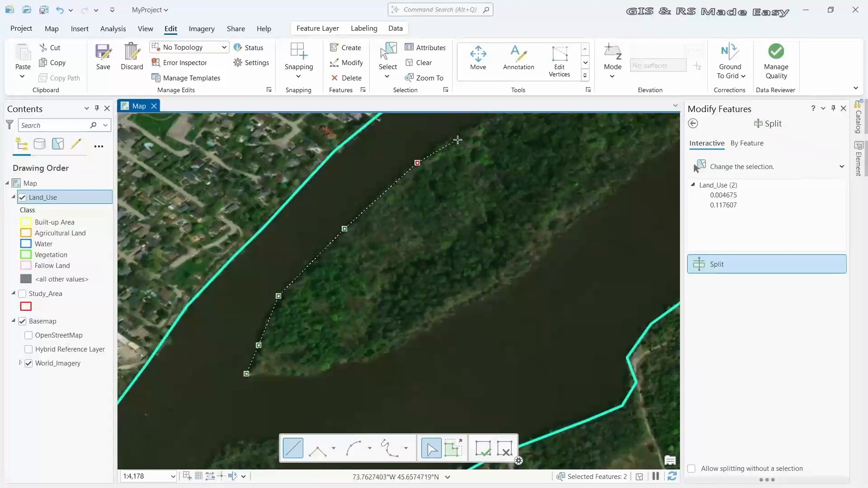
pyautogui.click(461, 131)
# - Continue the long island's split line northeast along the northwest shore to near its northeast tip
pyautogui.moveTo(535, 147); pyautogui.dragTo(362, 319)
pyautogui.click(336, 274)
pyautogui.click(416, 235)
pyautogui.click(474, 210)
pyautogui.click(522, 191)
pyautogui.click(568, 183)
pyautogui.click(583, 185)
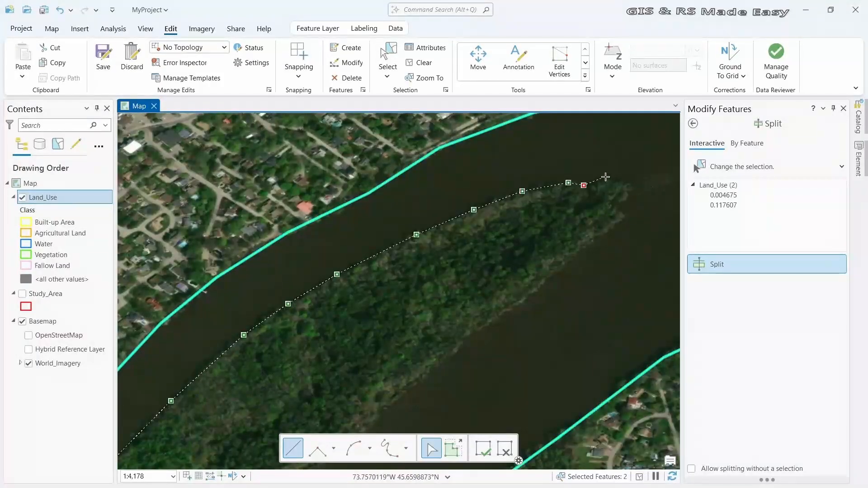
# - Carry the split line around the long island's northeast tip and southwest along its southeast shore
pyautogui.click(626, 187)
pyautogui.click(623, 210)
pyautogui.click(605, 231)
pyautogui.click(552, 274)
pyautogui.click(499, 316)
pyautogui.click(446, 359)
# - Trace the rest of the long island's southeast shore to its southwest tip and cross the line's start to split it from the river
pyautogui.moveTo(405, 392); pyautogui.dragTo(448, 282)
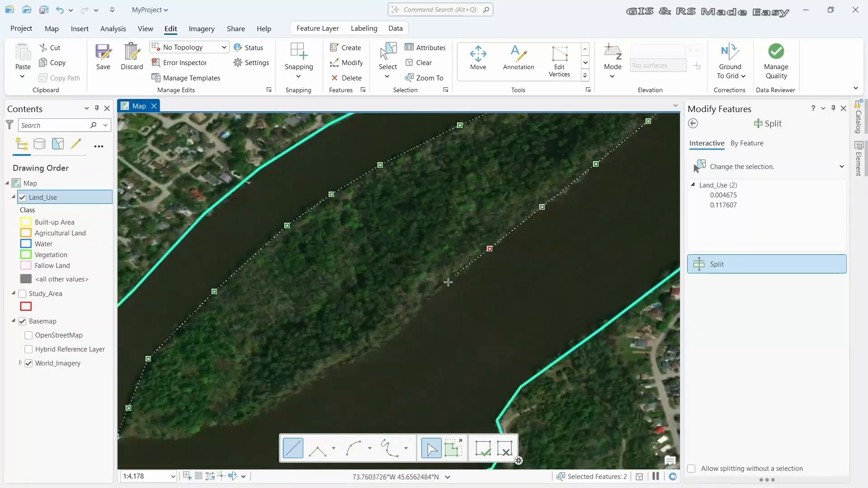
pyautogui.click(447, 282)
pyautogui.click(406, 325)
pyautogui.click(360, 357)
pyautogui.click(287, 400)
pyautogui.click(239, 422)
pyautogui.click(215, 423)
pyautogui.click(187, 438)
pyautogui.moveTo(138, 442); pyautogui.dragTo(304, 333)
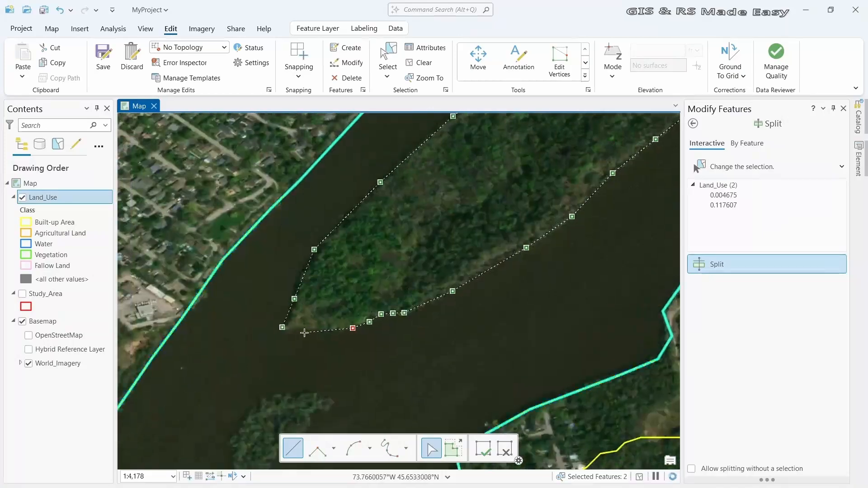
pyautogui.rightClick(265, 315)
pyautogui.click(274, 325)
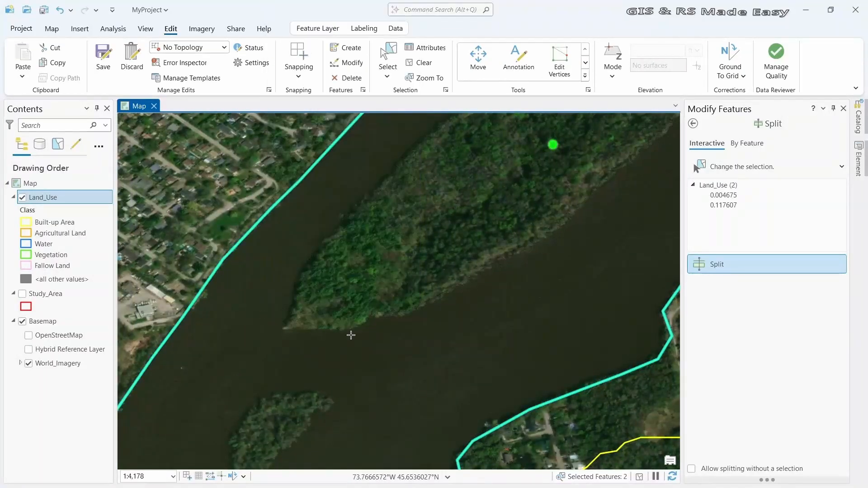
# - Begin a split line at the northeast tip of the small narrow island southwest of the long one and trace its northwest shore
pyautogui.moveTo(351, 334)
pyautogui.mouseDown()
pyautogui.moveTo(481, 209)
pyautogui.moveTo(489, 146)
pyautogui.mouseUp()
pyautogui.click(491, 145)
pyautogui.click(468, 155)
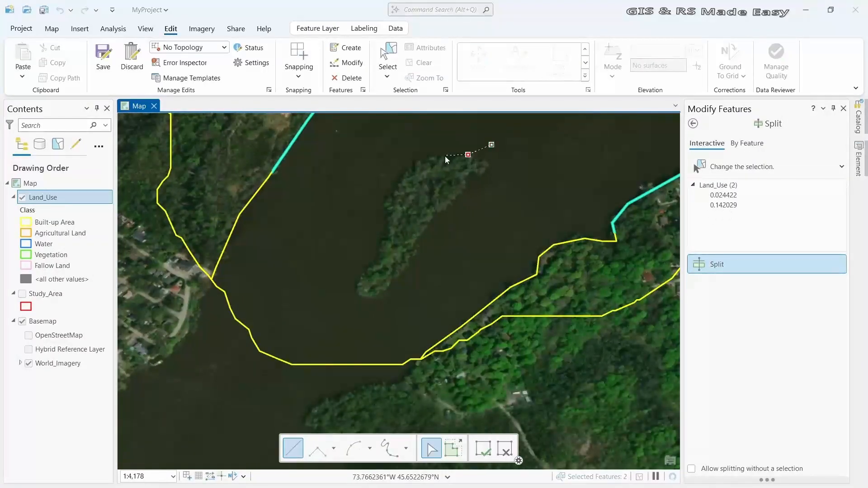
pyautogui.click(449, 154)
pyautogui.click(432, 156)
pyautogui.click(414, 161)
pyautogui.click(397, 178)
pyautogui.click(385, 197)
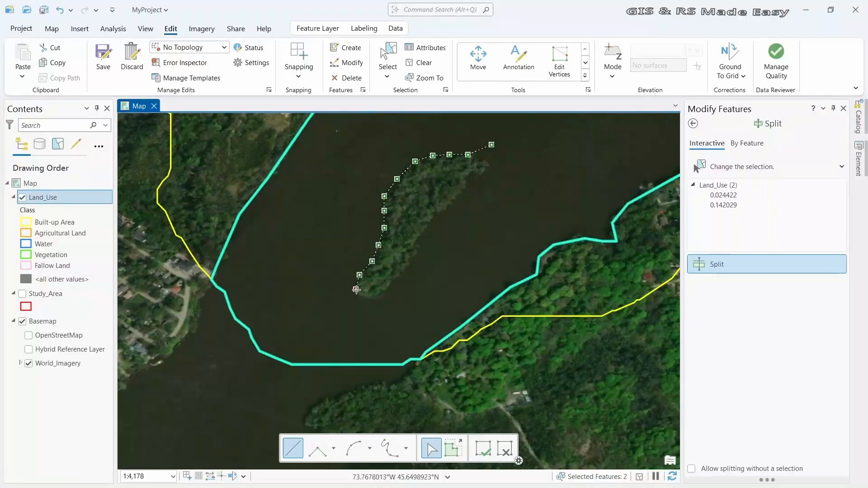
# - Trace the small narrow island's south tip and southeast shore, then close over the line's start and finish the split
pyautogui.click(365, 297)
pyautogui.click(377, 295)
pyautogui.click(393, 285)
pyautogui.click(407, 266)
pyautogui.click(416, 248)
pyautogui.click(439, 212)
pyautogui.click(455, 200)
pyautogui.click(466, 179)
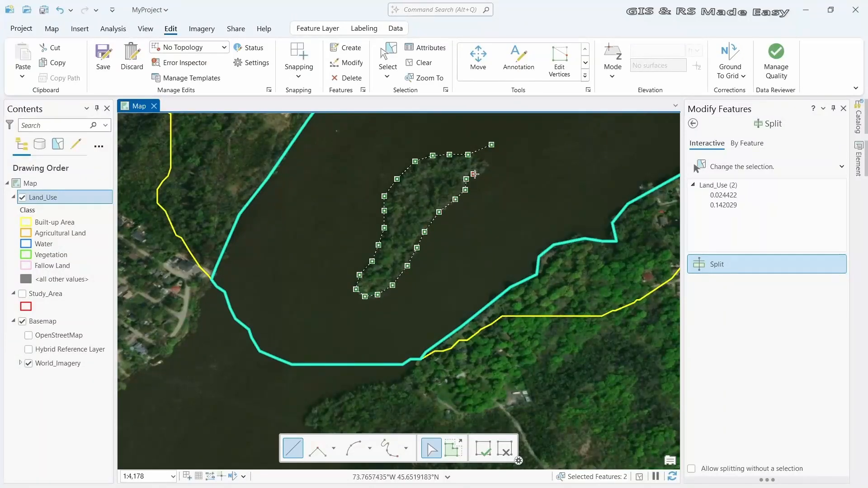
pyautogui.click(464, 148)
pyautogui.rightClick(464, 147)
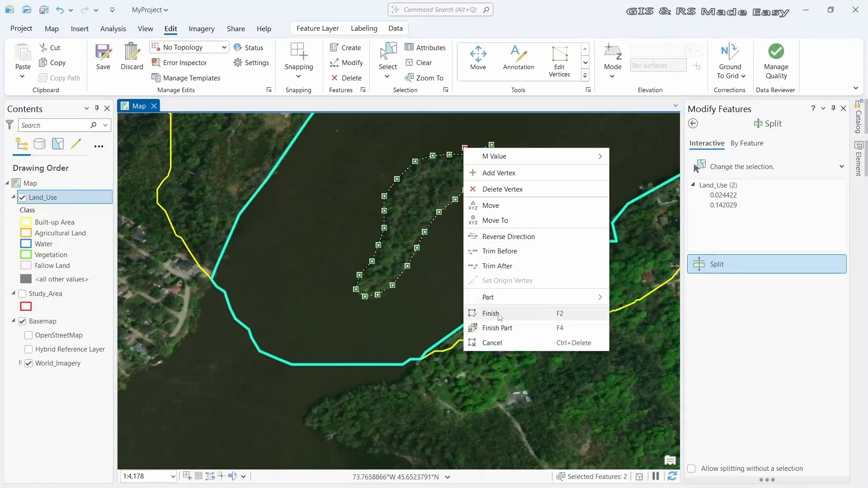
pyautogui.click(491, 314)
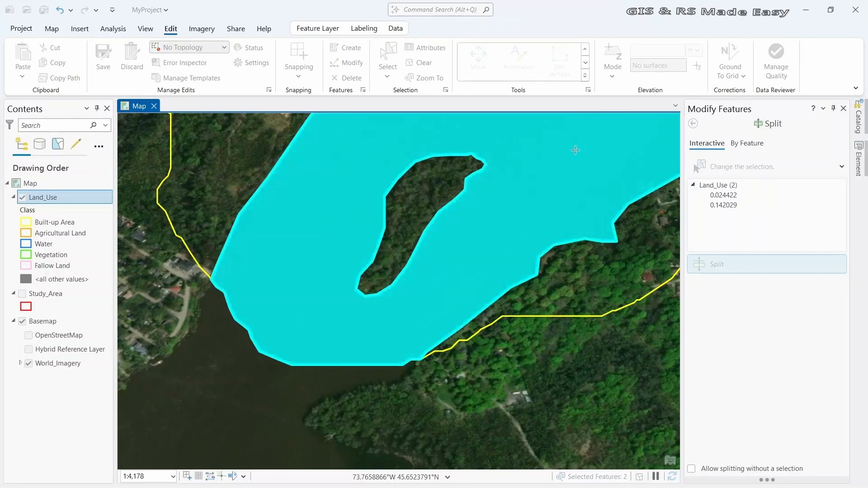
# - Open the Land_Use attribute table, shrink it to a low strip under the map, and save the edits
pyautogui.moveTo(593, 153); pyautogui.dragTo(458, 259)
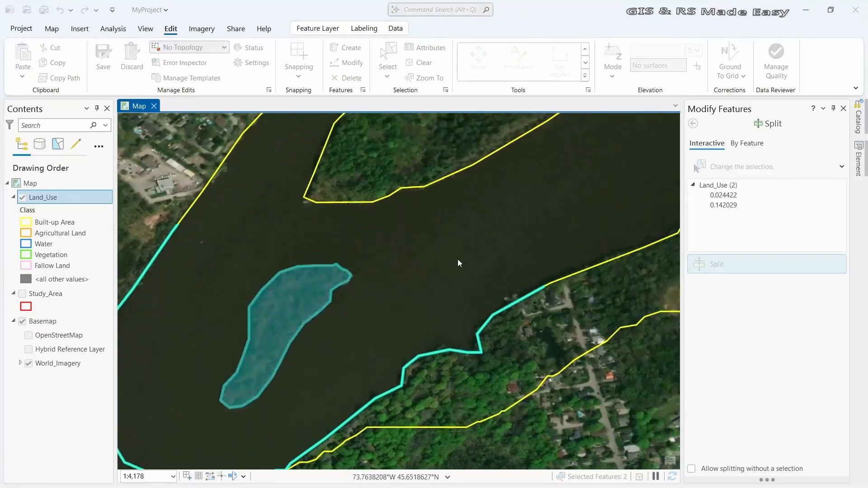
pyautogui.scroll(-5, 457, 260)
pyautogui.scroll(-5, 561, 243)
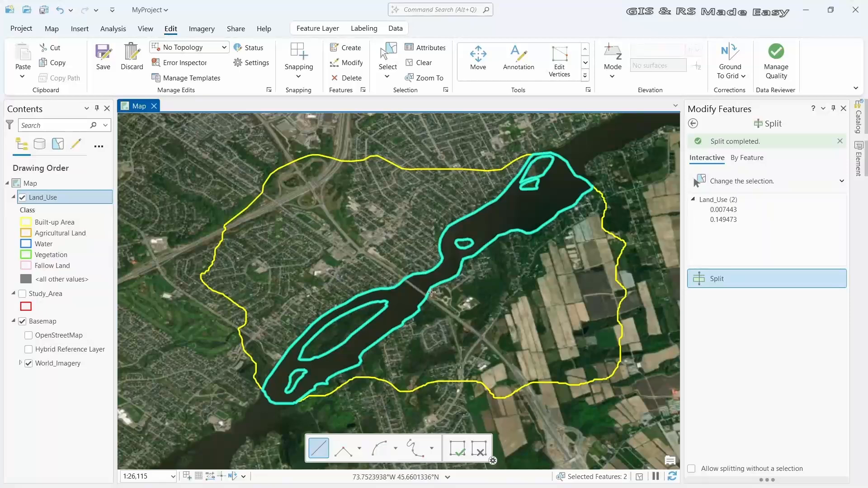
pyautogui.rightClick(60, 194)
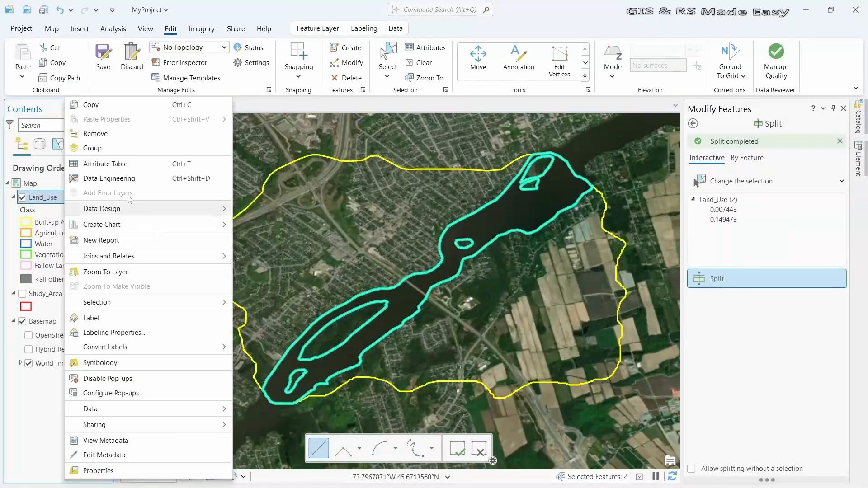
pyautogui.click(126, 170)
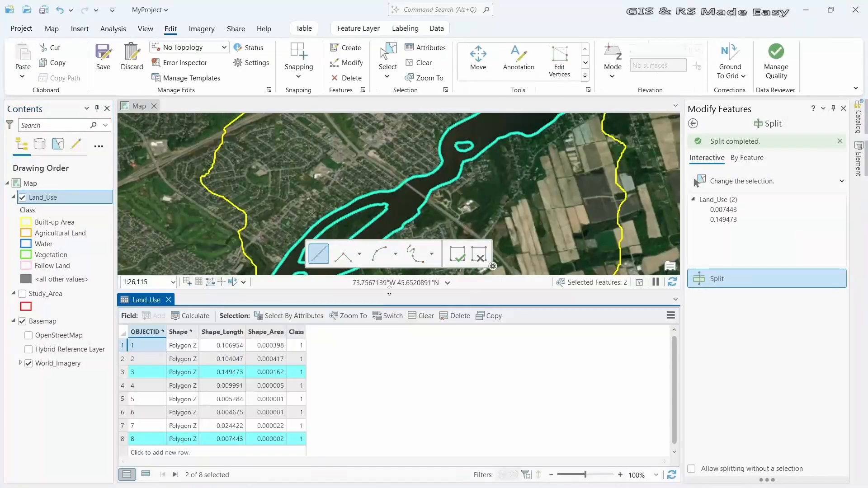
pyautogui.moveTo(389, 292); pyautogui.dragTo(395, 371)
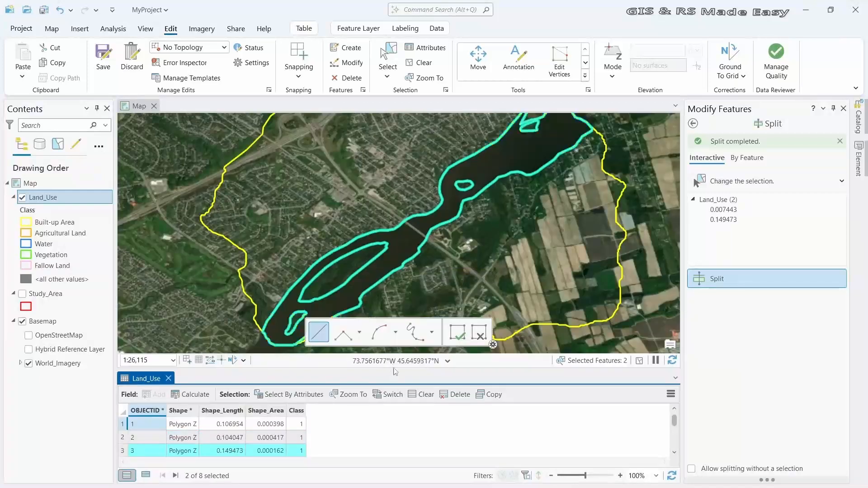
pyautogui.click(104, 58)
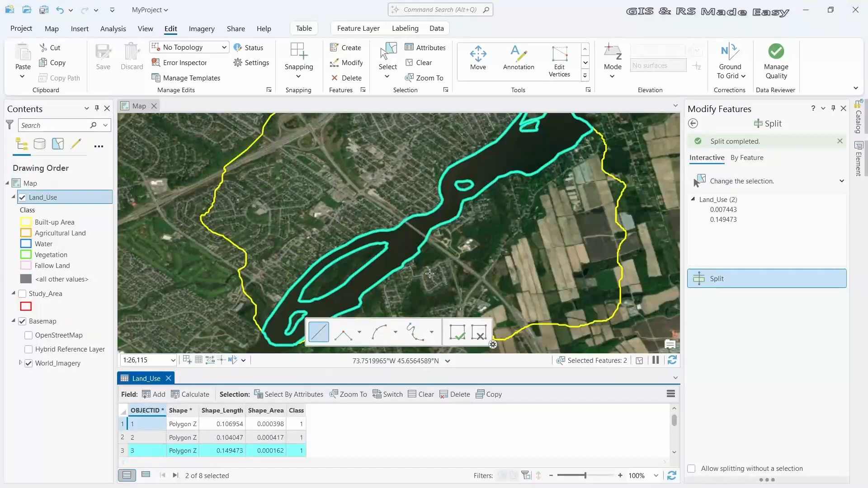
# - Select the river polygon on the map and set its Class to 3 in the Land_Use table
pyautogui.moveTo(429, 273); pyautogui.dragTo(445, 238)
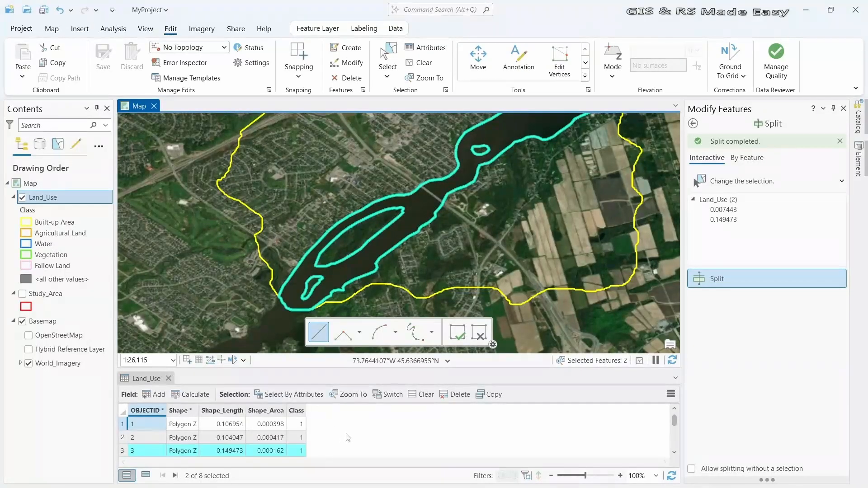
pyautogui.click(385, 56)
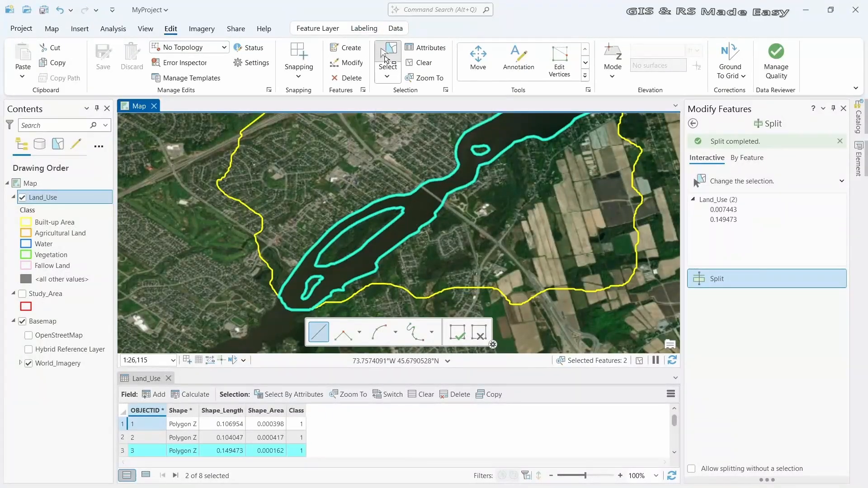
pyautogui.click(216, 254)
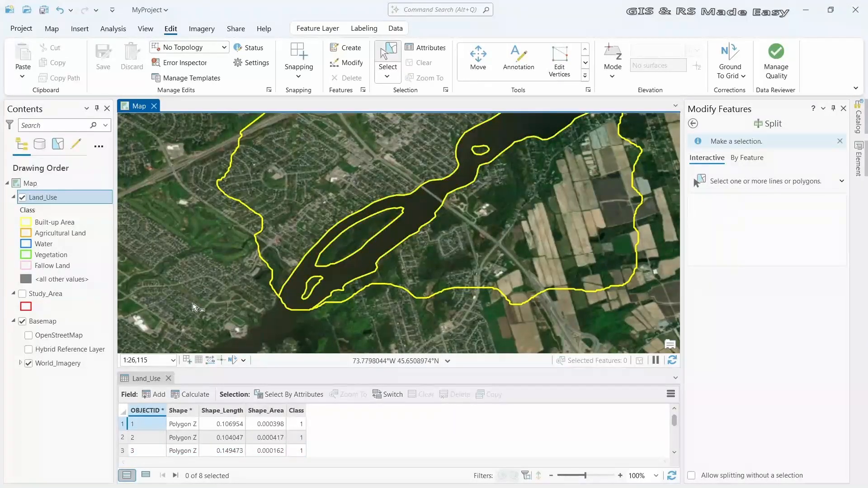
pyautogui.click(421, 214)
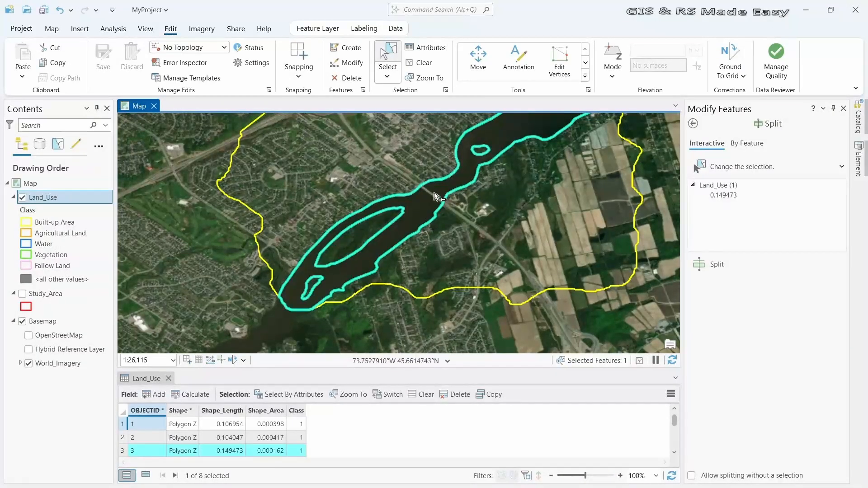
pyautogui.moveTo(433, 196); pyautogui.dragTo(414, 231)
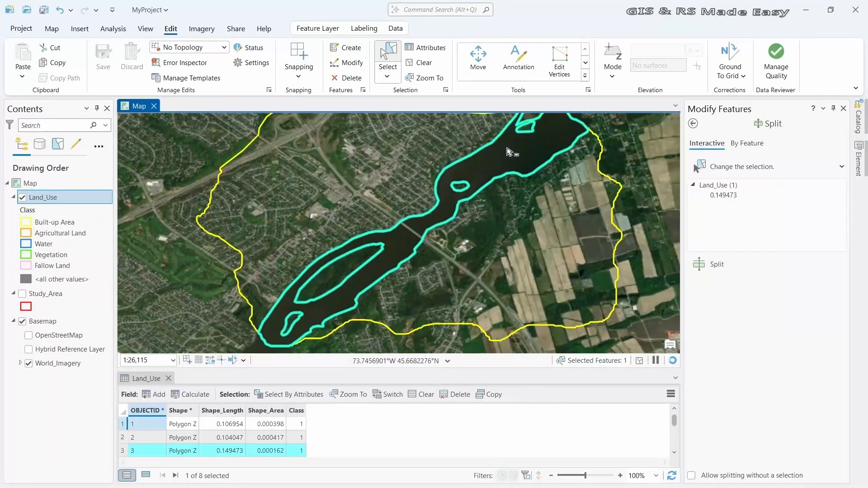
pyautogui.click(329, 283)
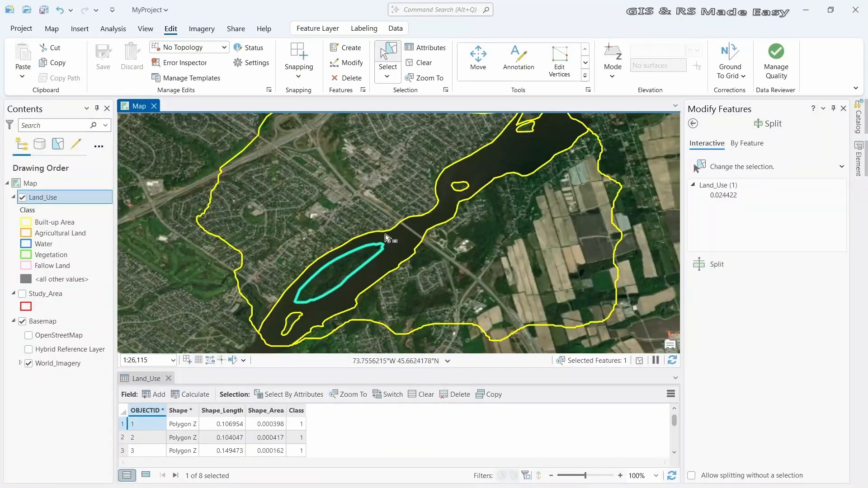
pyautogui.click(401, 262)
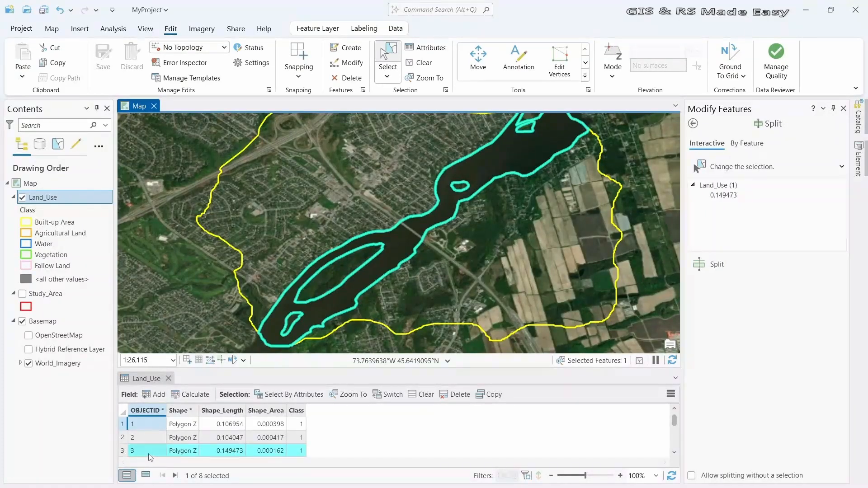
pyautogui.click(301, 454)
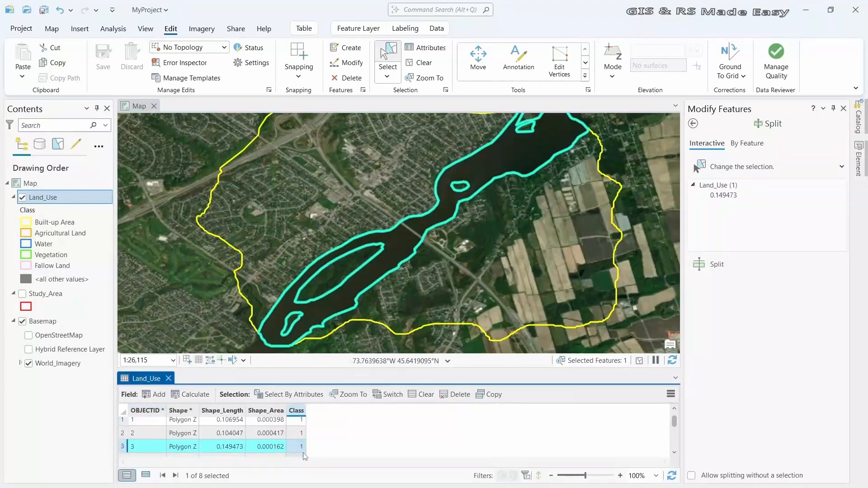
pyautogui.click(301, 447)
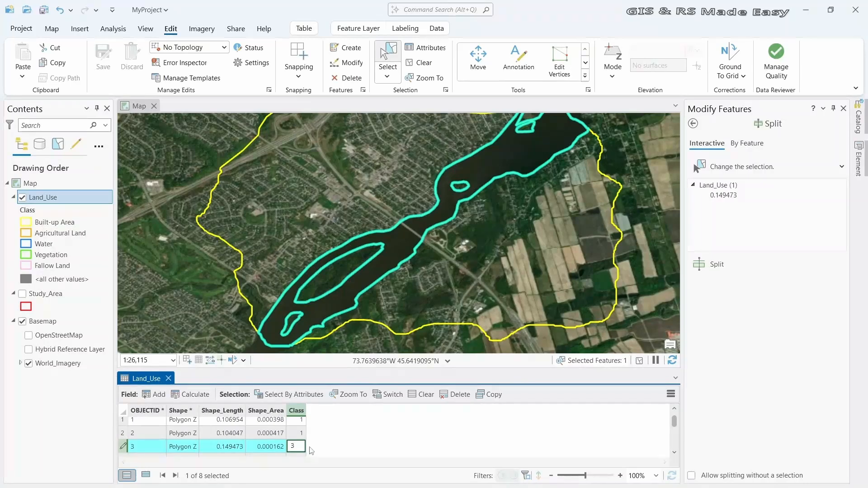
pyautogui.press('Return')
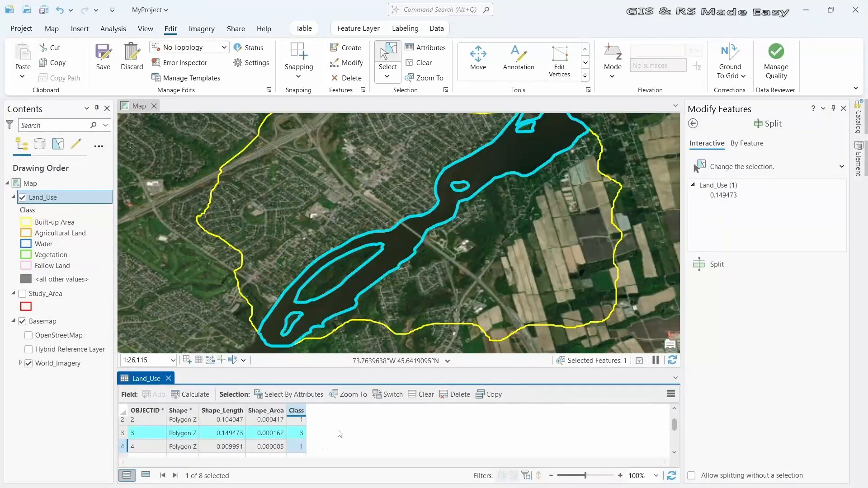
# - Select the long wooded island, limit the table to selected records, and set the island's Class to 4
pyautogui.click(339, 278)
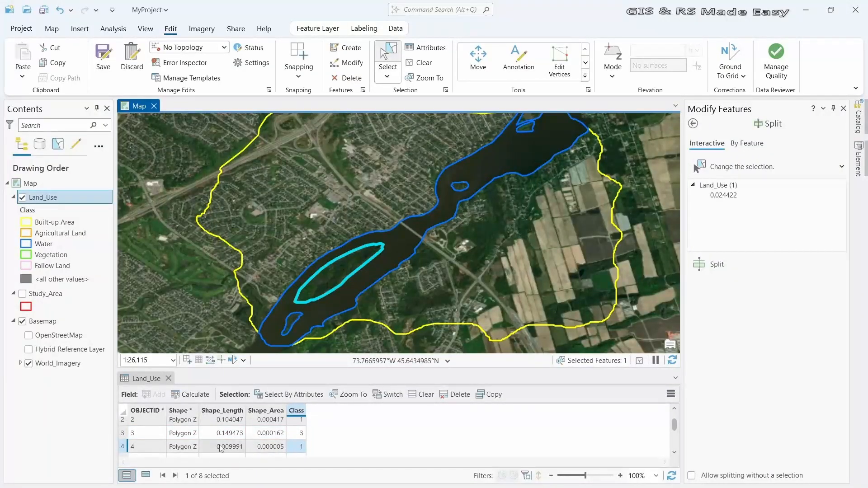
pyautogui.scroll(-2, 221, 441)
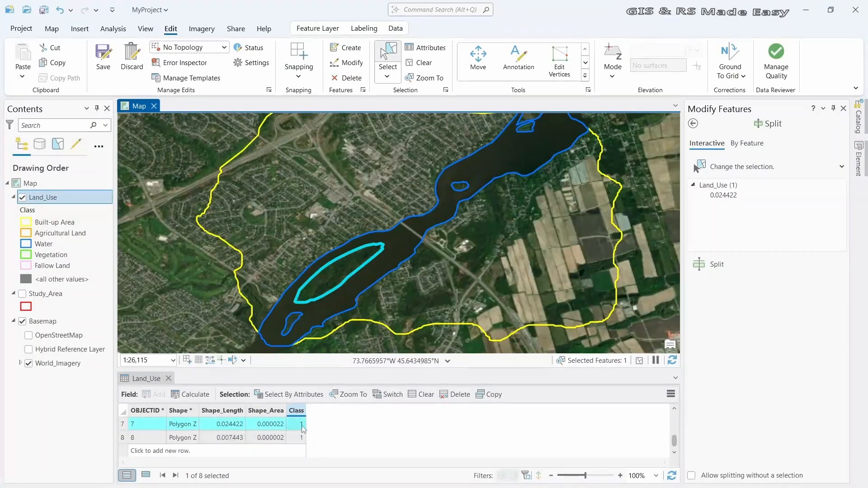
pyautogui.click(145, 476)
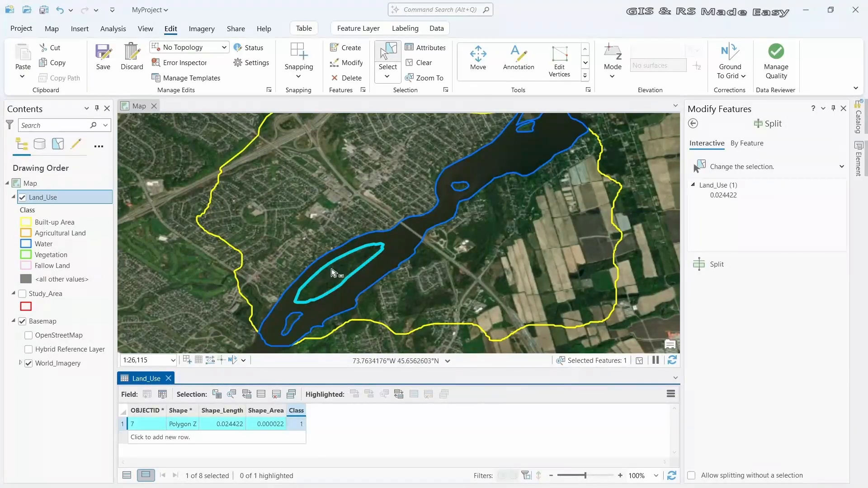
pyautogui.doubleClick(296, 428)
pyautogui.write('4')
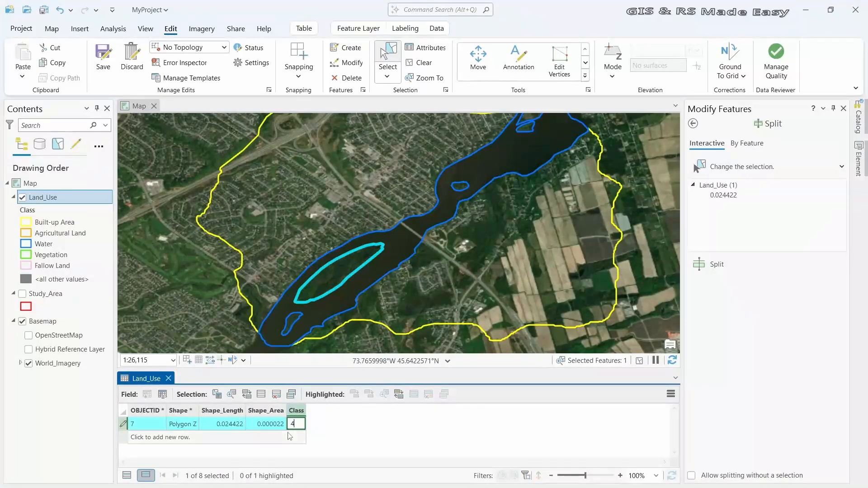
pyautogui.press('Return')
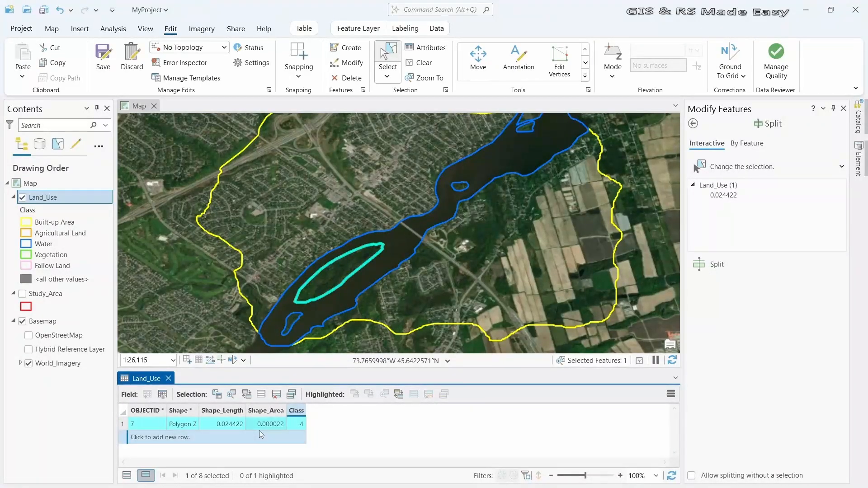
# - Select the small narrow island at the river's southwest end and set its Class to 4
pyautogui.click(292, 322)
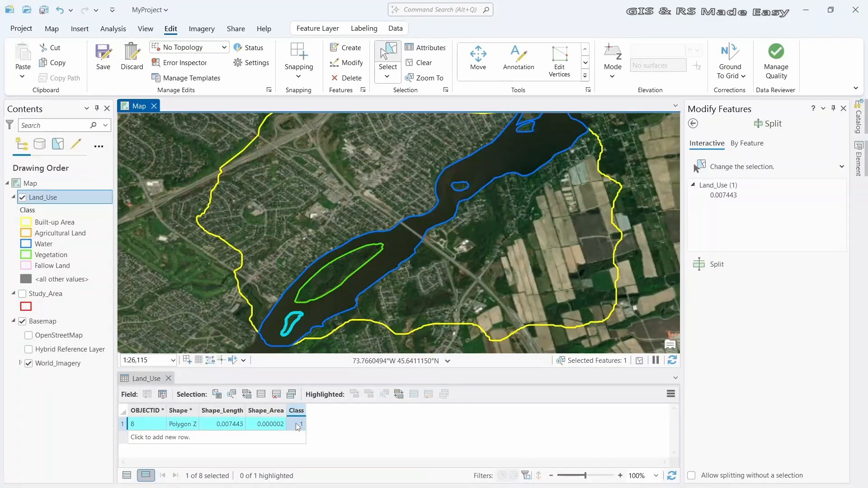
pyautogui.click(300, 427)
pyautogui.click(301, 426)
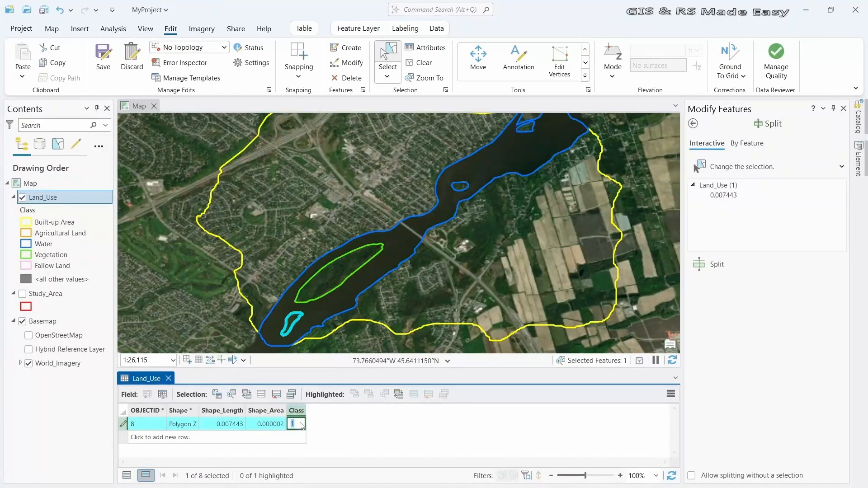
pyautogui.press('Return')
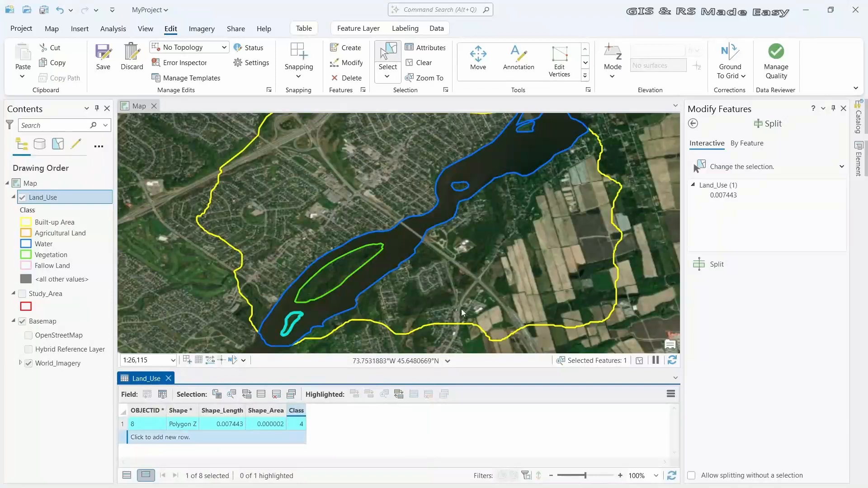
# - Select the small round island northeast of the bridge and set its Class to 4
pyautogui.click(467, 188)
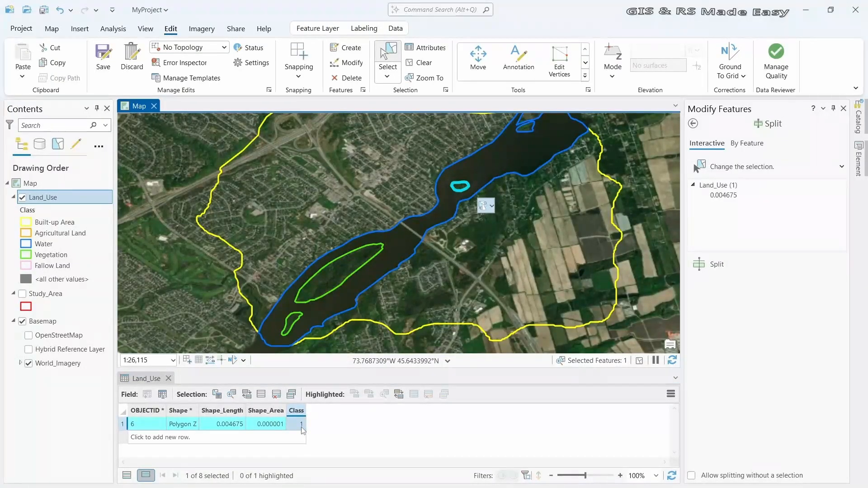
pyautogui.click(302, 426)
pyautogui.click(301, 426)
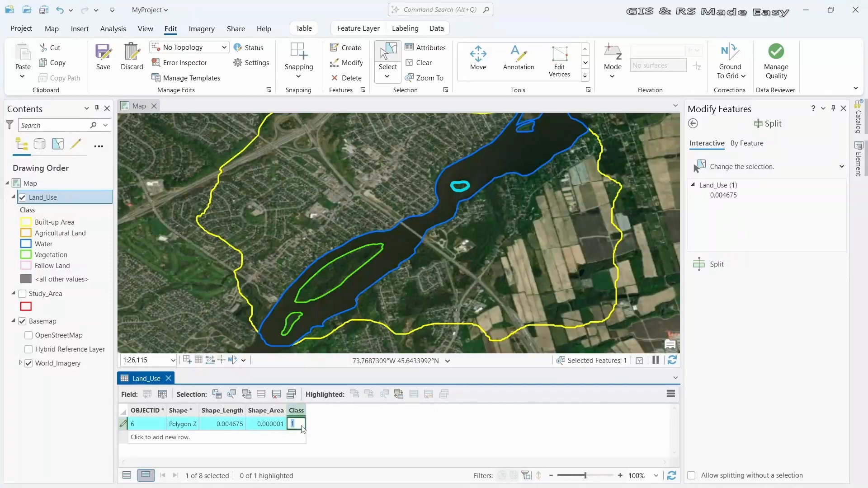
pyautogui.write('4')
pyautogui.press('Return')
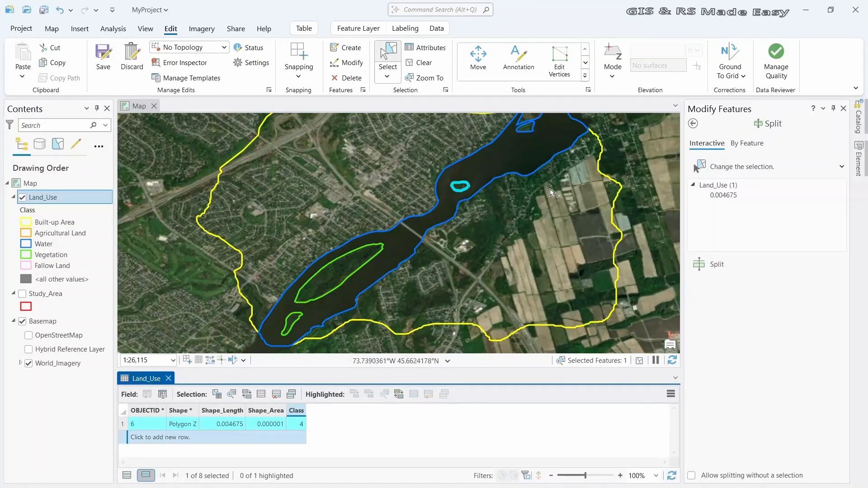
# - Select the two adjacent islands at the river's northeast end, set Class to 4 for both, and clear the selection
pyautogui.moveTo(523, 173); pyautogui.dragTo(489, 241)
pyautogui.scroll(2, 490, 241)
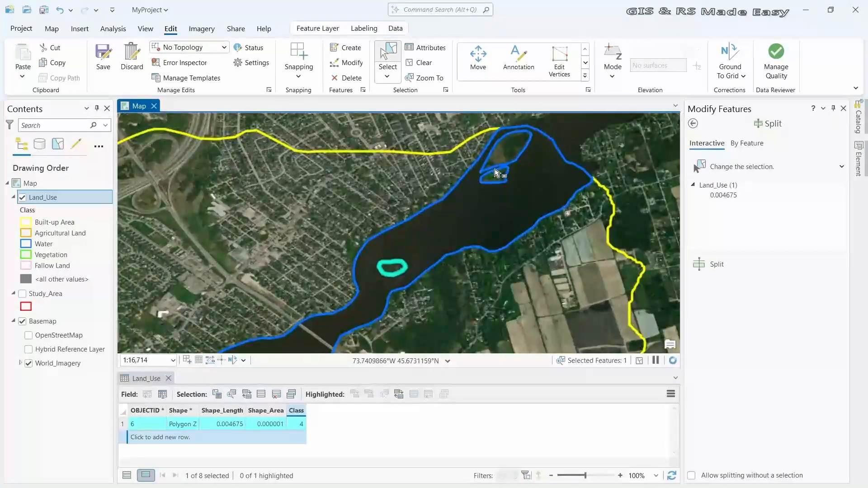
pyautogui.click(510, 157)
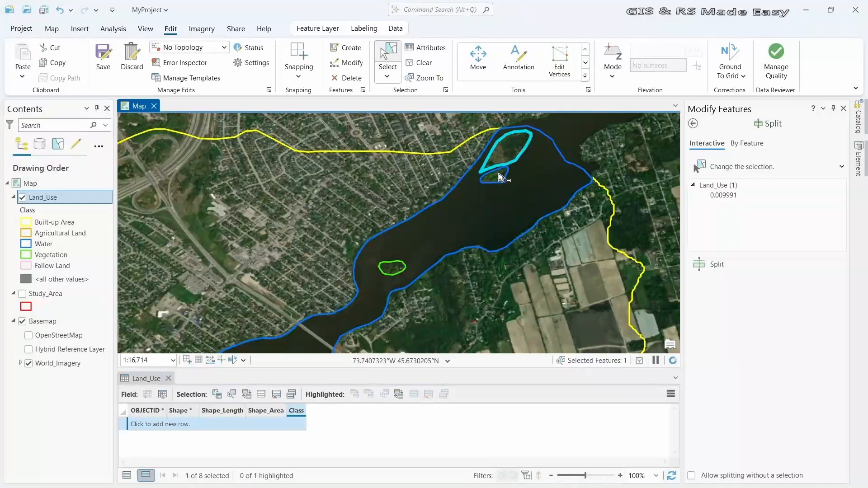
pyautogui.keyDown('shift'); pyautogui.click(499, 178); pyautogui.keyUp('shift')
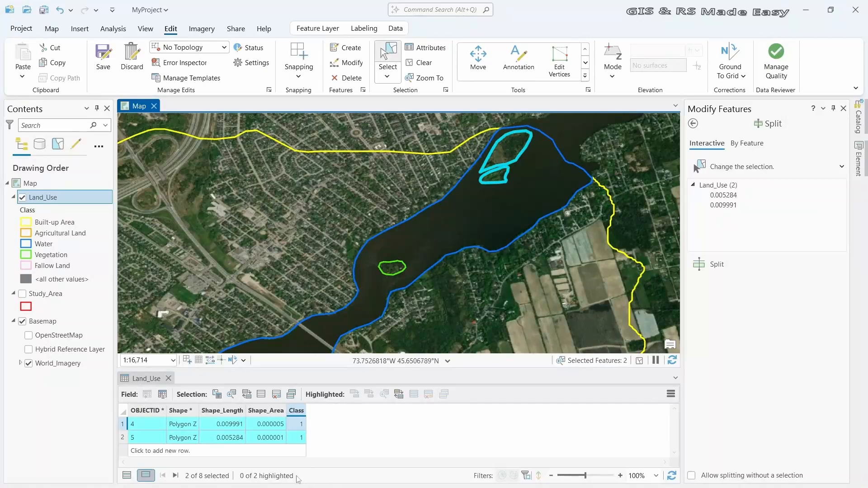
pyautogui.click(301, 422)
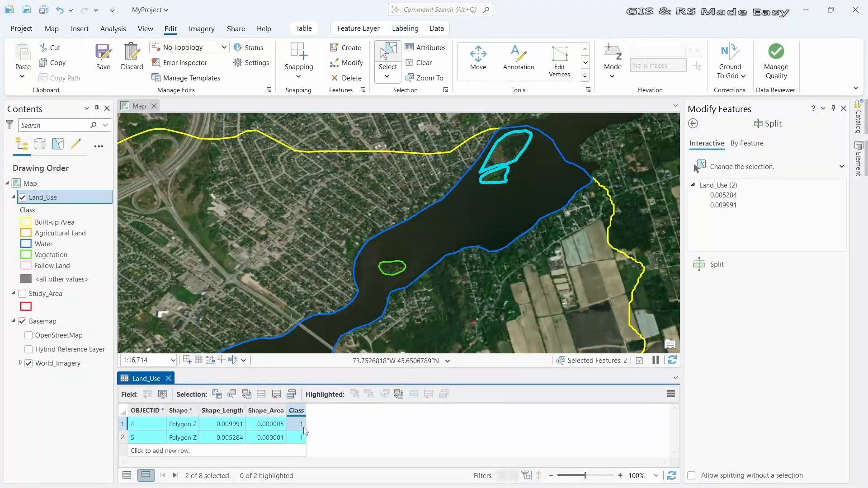
pyautogui.click(301, 425)
pyautogui.click(304, 437)
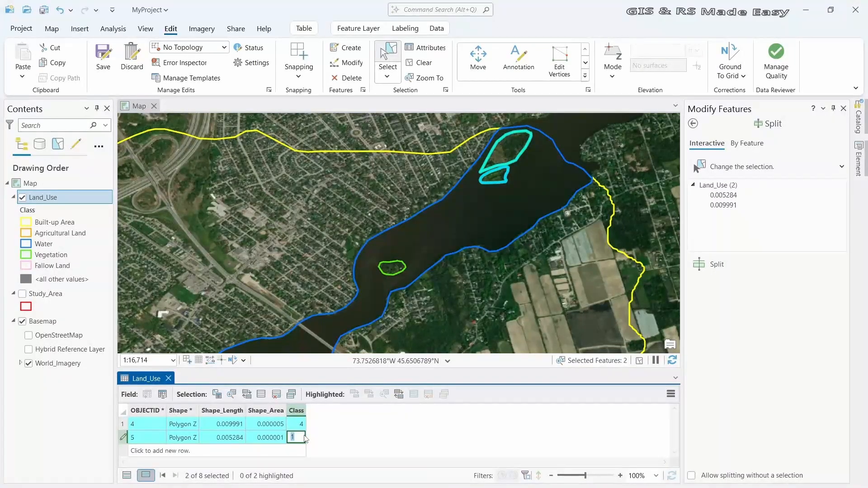
pyautogui.press('Return')
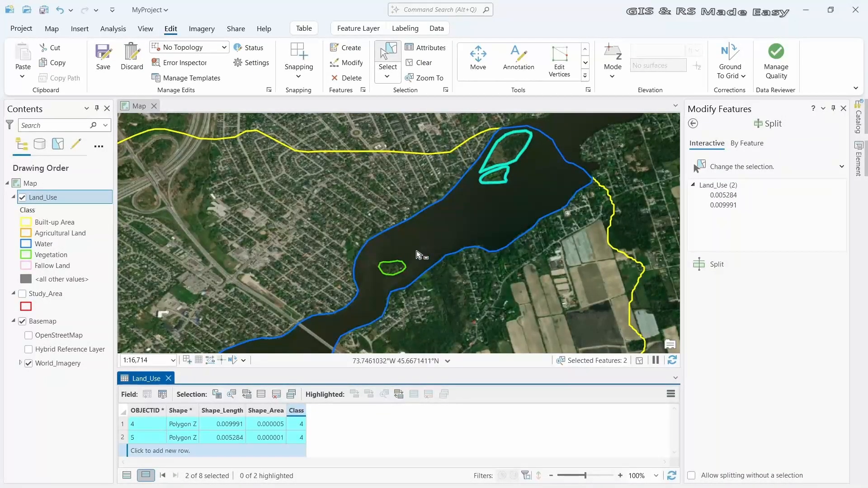
pyautogui.click(370, 266)
# - Select the polygon on the river's southeast bank and start a split line south of its boundary, following the road northeast across the highway
pyautogui.scroll(-2, 475, 263)
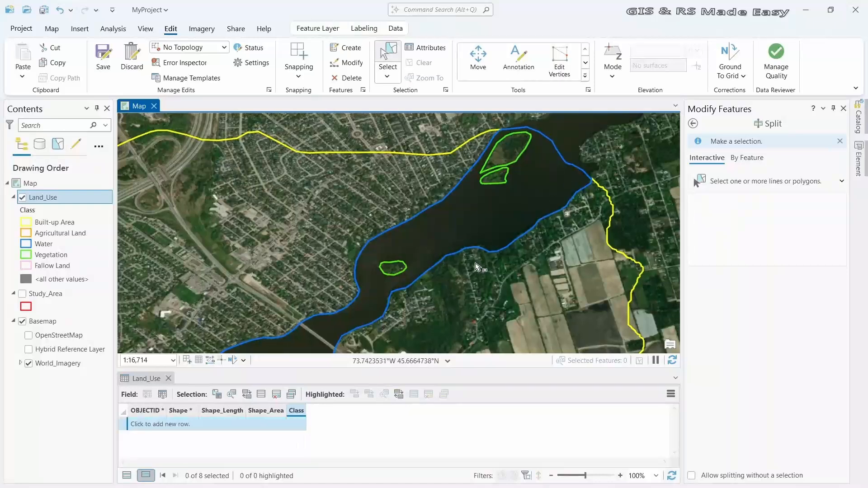
pyautogui.scroll(-2, 466, 315)
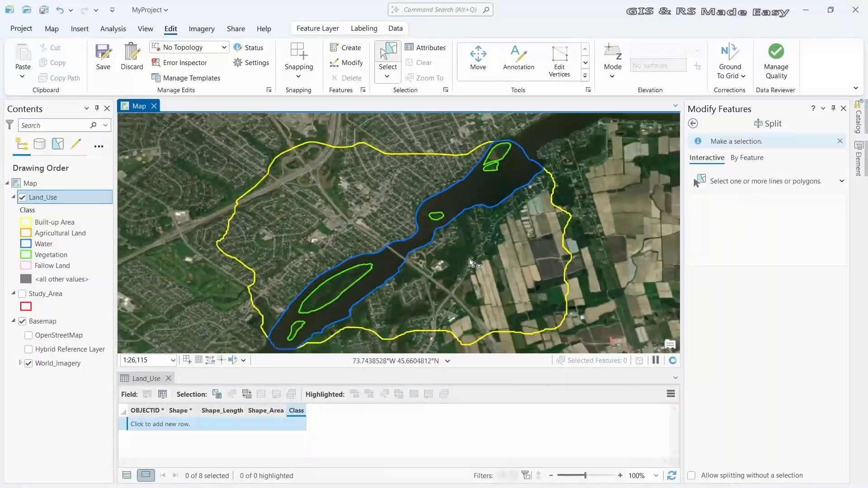
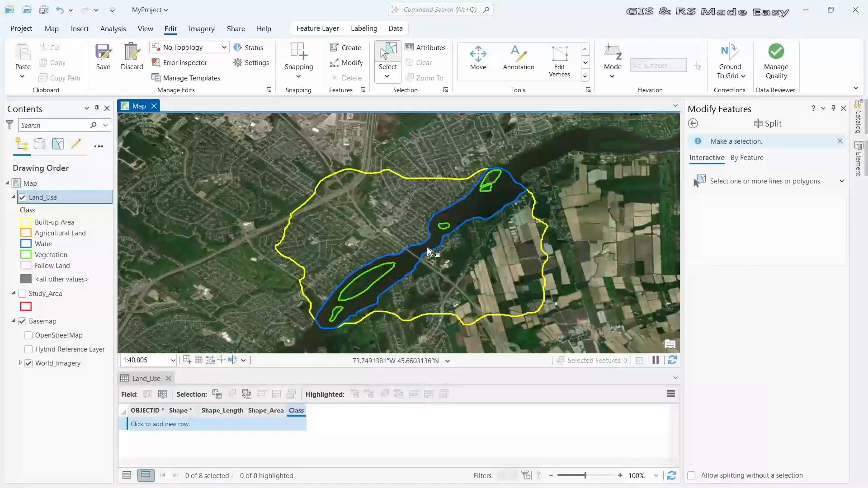
pyautogui.scroll(-2, 427, 240)
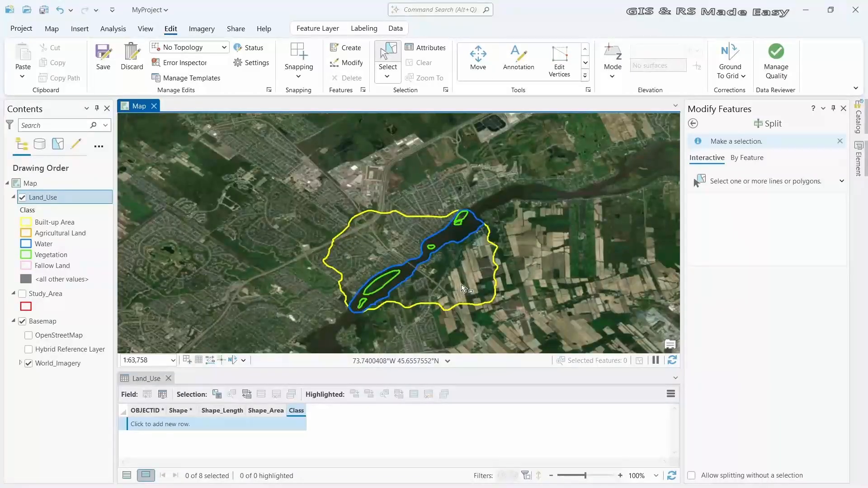
pyautogui.click(462, 285)
pyautogui.scroll(6, 458, 317)
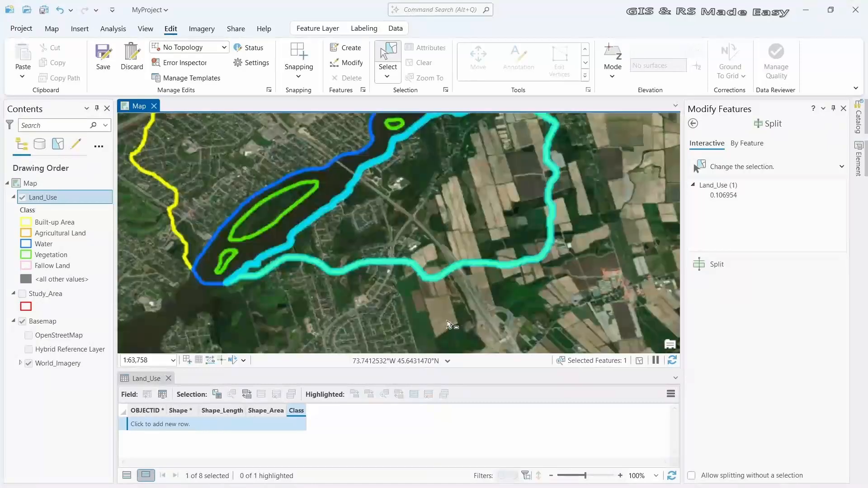
pyautogui.moveTo(447, 126); pyautogui.dragTo(364, 237)
pyautogui.scroll(-2, 364, 238)
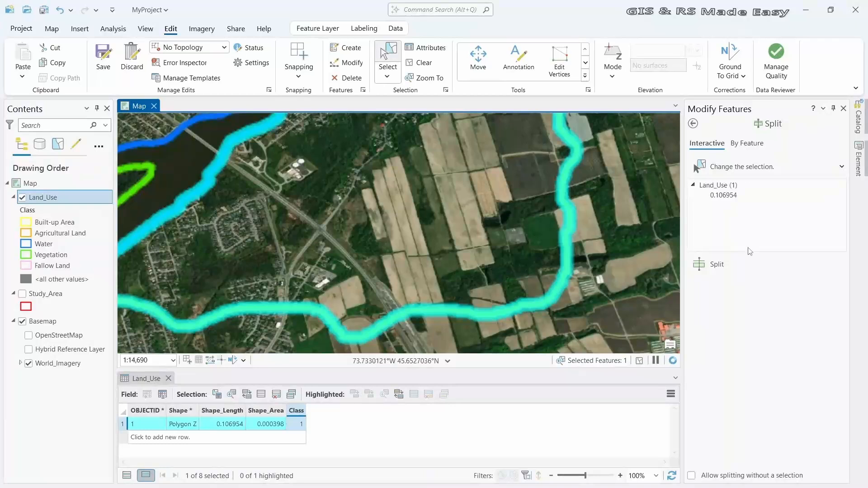
pyautogui.click(714, 266)
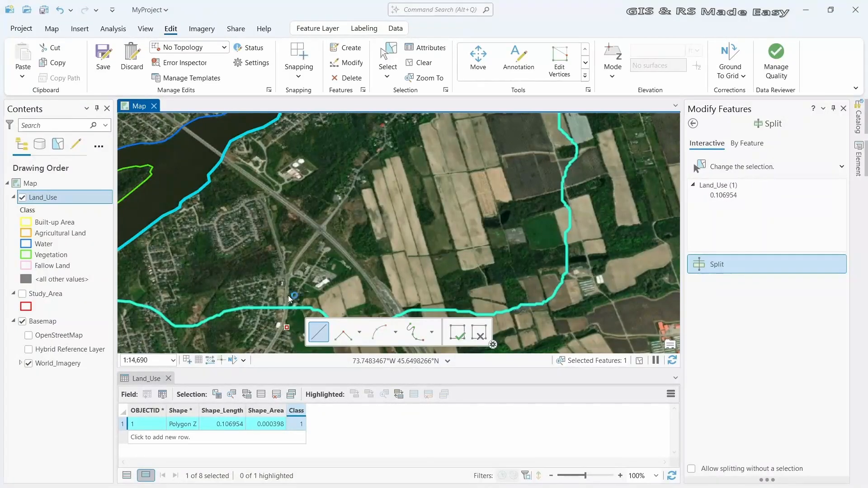
pyautogui.click(287, 328)
pyautogui.click(288, 295)
pyautogui.click(299, 256)
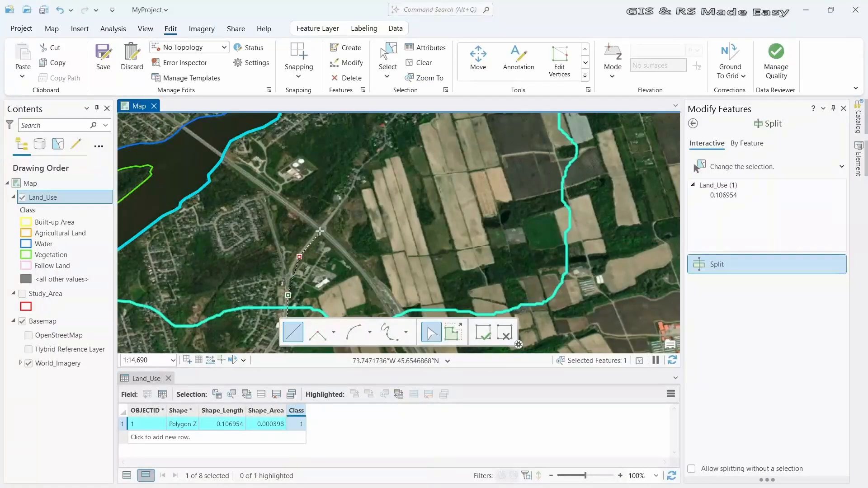
pyautogui.click(328, 219)
pyautogui.scroll(2, 362, 154)
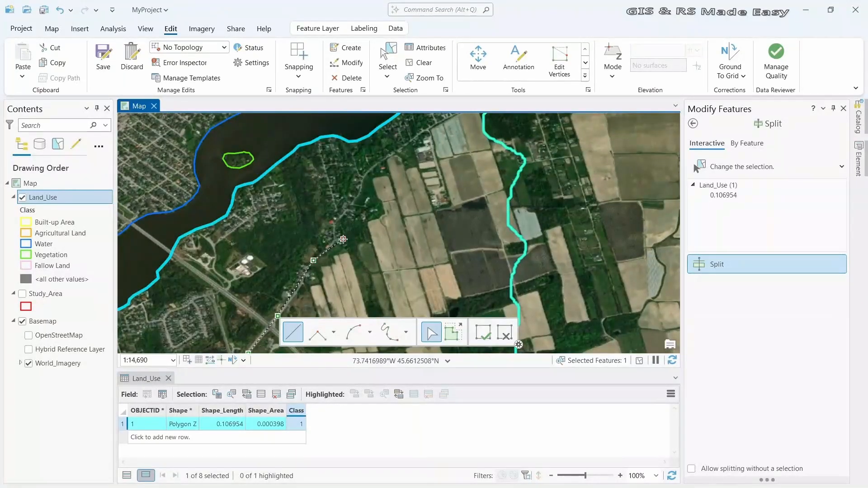
# - Continue the split line northeast between the riverside settlement and the farm fields to the bank polygon's northeast edge
pyautogui.click(343, 239)
pyautogui.click(358, 230)
pyautogui.click(374, 201)
pyautogui.click(375, 181)
pyautogui.click(386, 160)
pyautogui.moveTo(417, 146); pyautogui.dragTo(385, 202)
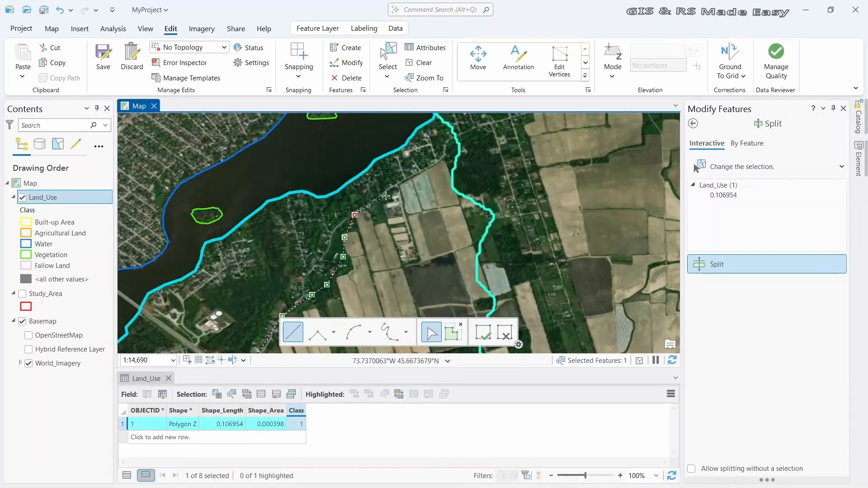
pyautogui.click(445, 154)
pyautogui.moveTo(444, 154); pyautogui.dragTo(374, 270)
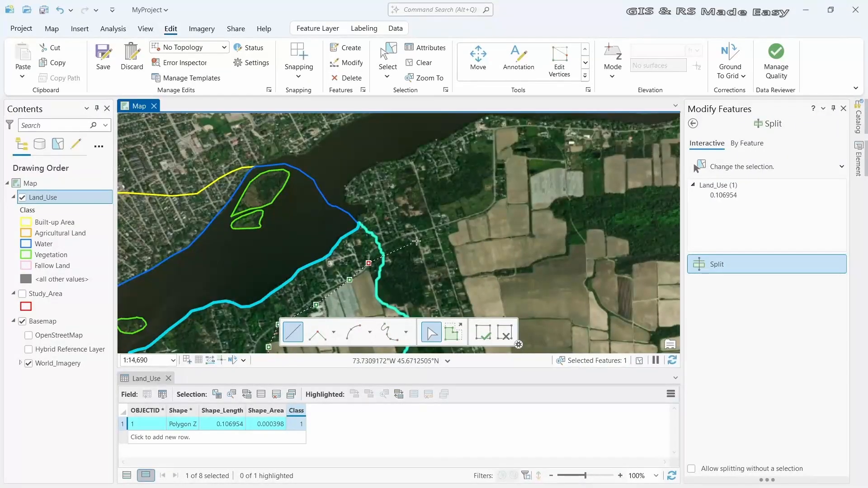
# - Extend the split line beyond the polygon's northeast boundary around the outer fields and finish it to split the bank polygon
pyautogui.click(492, 199)
pyautogui.click(494, 161)
pyautogui.click(496, 133)
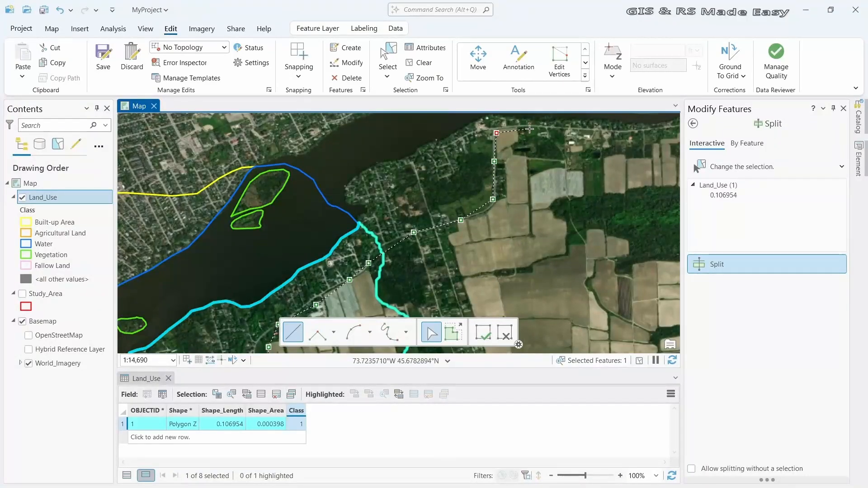
pyautogui.click(519, 128)
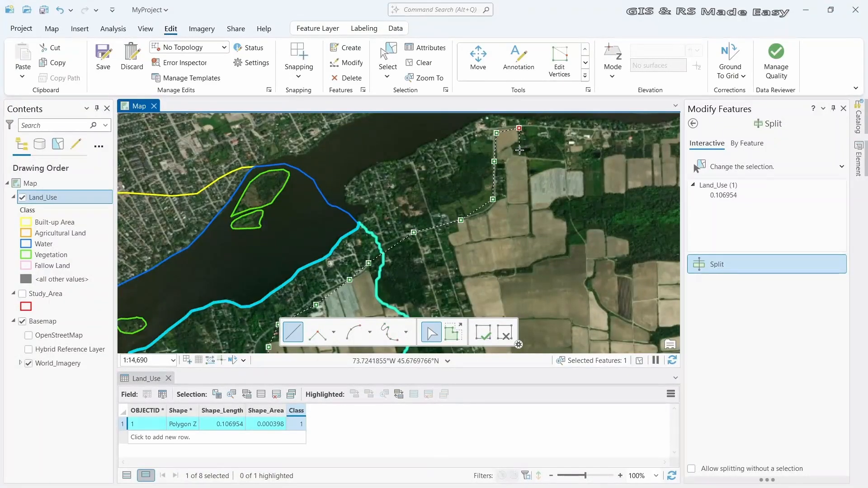
pyautogui.click(520, 150)
pyautogui.click(545, 161)
pyautogui.click(571, 161)
pyautogui.click(596, 155)
pyautogui.click(618, 155)
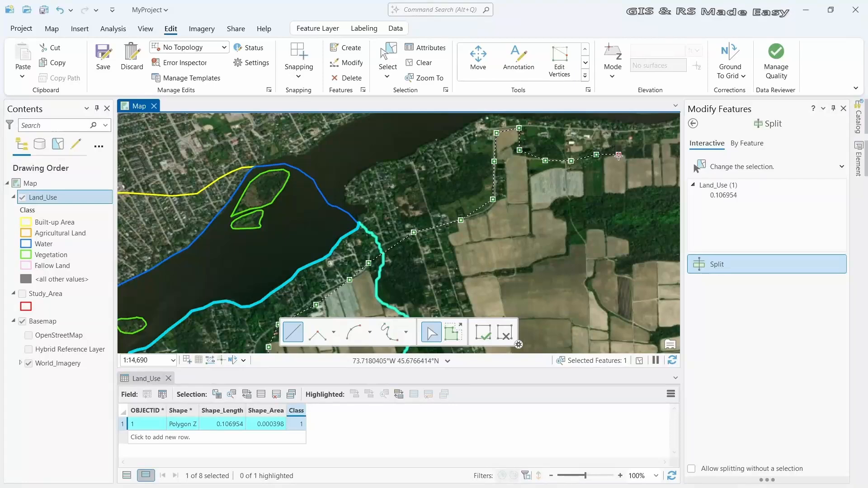
pyautogui.moveTo(619, 155); pyautogui.dragTo(438, 230)
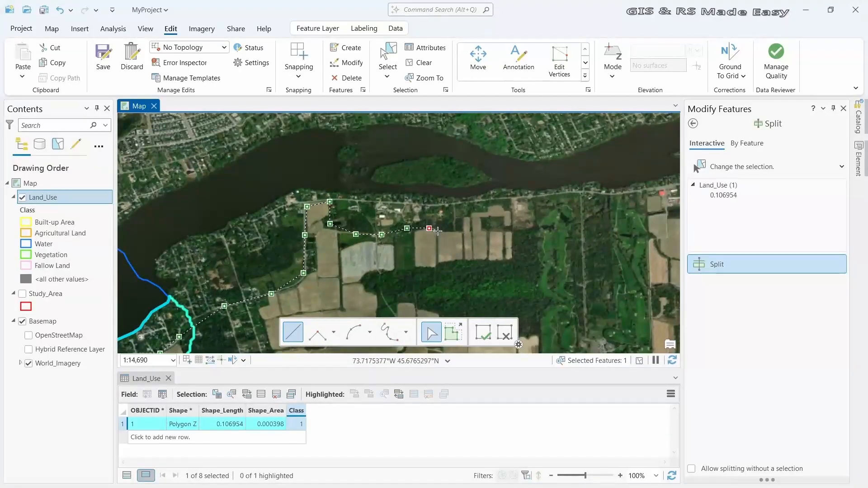
pyautogui.scroll(-3, 437, 230)
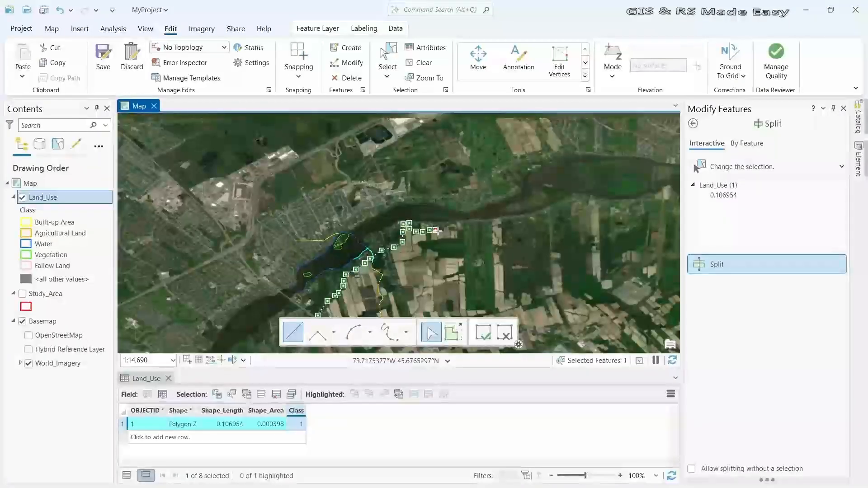
pyautogui.moveTo(401, 263); pyautogui.dragTo(443, 206)
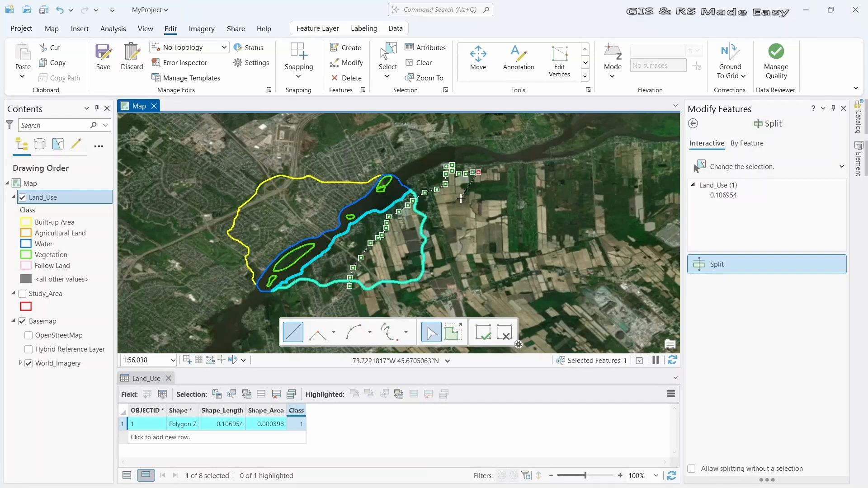
pyautogui.press('F2')
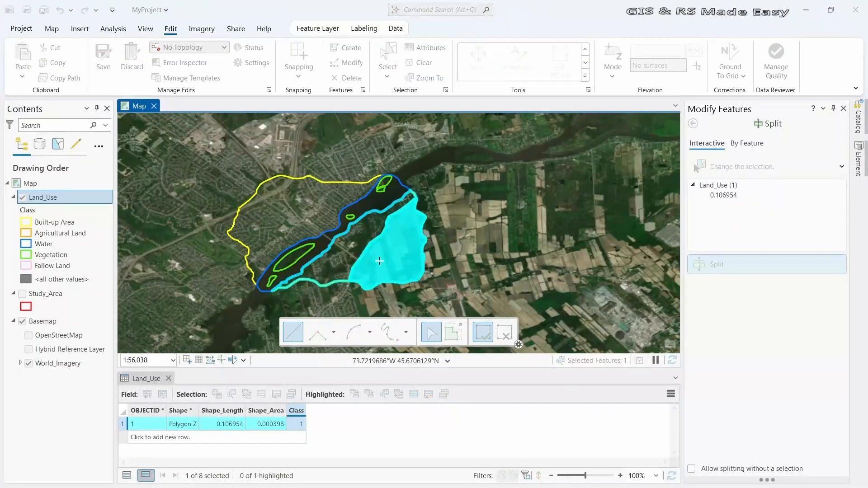
# - Start another split line in the houses west of the new dividing line, crossing it and passing along the buildings north of the small fields
pyautogui.scroll(3, 379, 261)
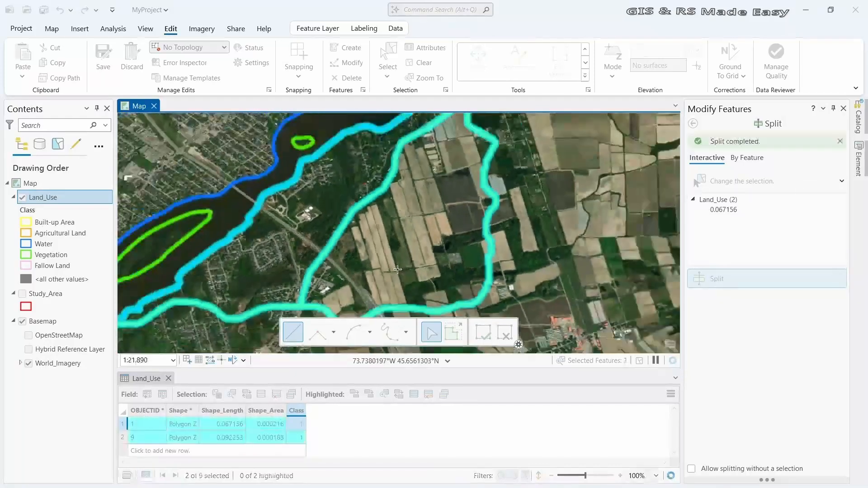
pyautogui.moveTo(397, 270); pyautogui.dragTo(420, 219)
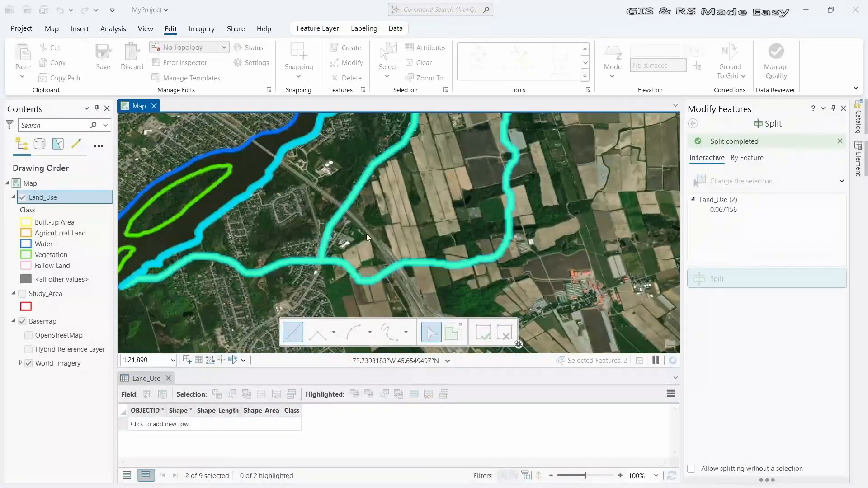
pyautogui.scroll(1, 366, 234)
pyautogui.scroll(1, 377, 206)
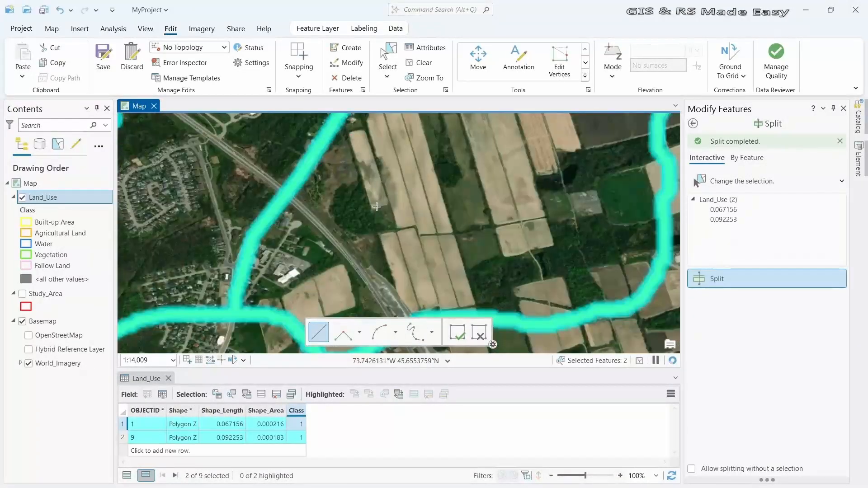
pyautogui.scroll(1, 376, 207)
pyautogui.scroll(-2, 376, 206)
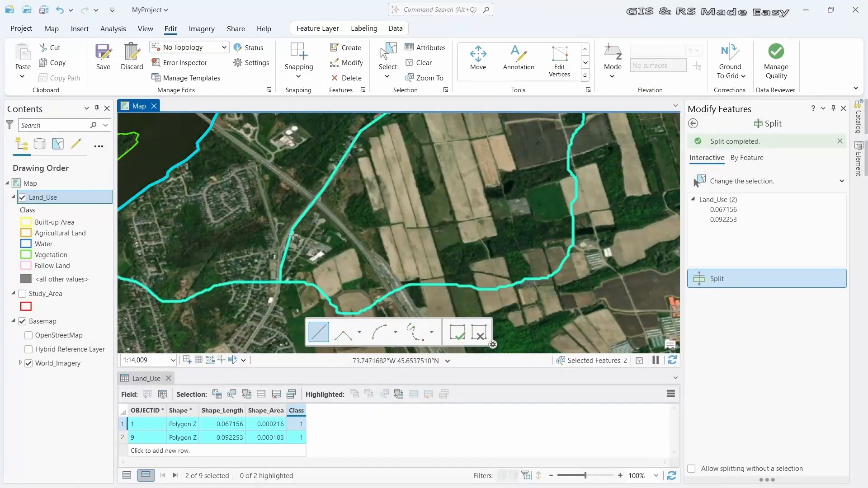
pyautogui.click(255, 244)
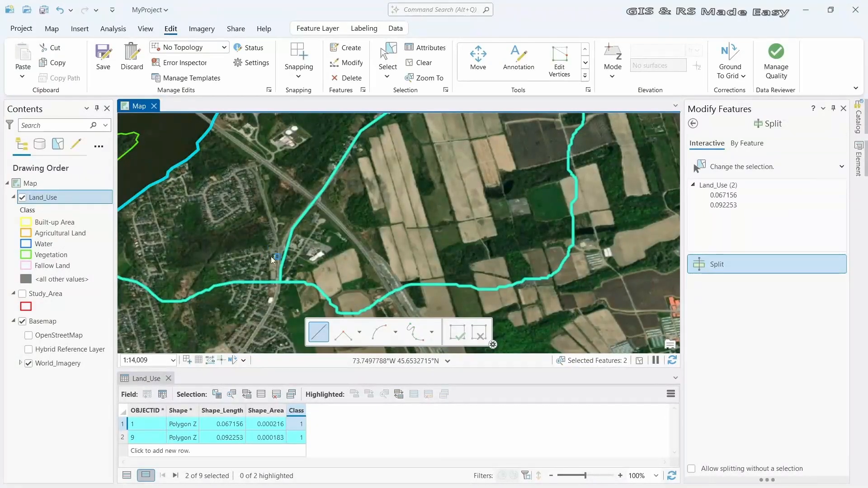
pyautogui.click(301, 264)
pyautogui.click(314, 260)
pyautogui.click(324, 254)
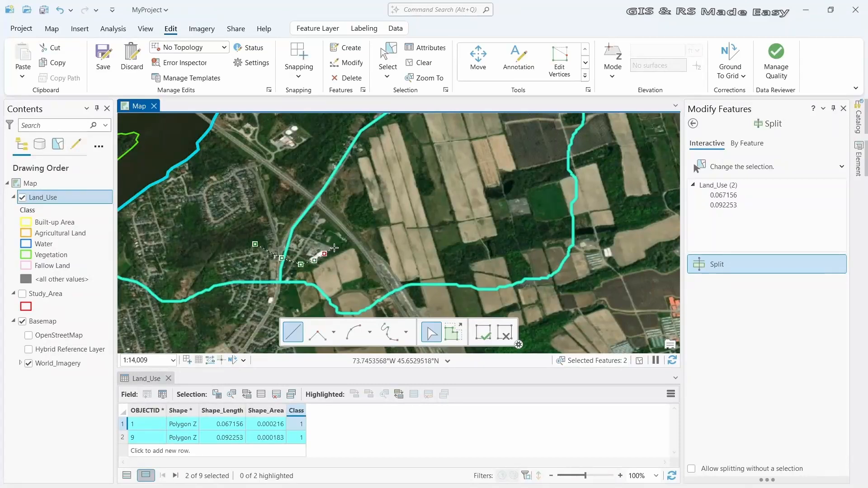
# - Continue the line southeast to the highway, turn it north along the large fields' western edge back across the dividing line, and finish the split
pyautogui.click(361, 251)
pyautogui.click(374, 270)
pyautogui.click(384, 280)
pyautogui.click(391, 278)
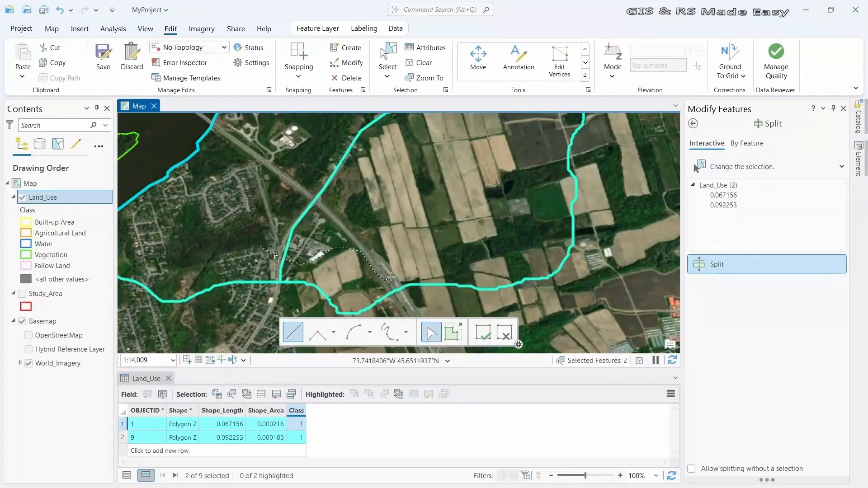
pyautogui.click(389, 260)
pyautogui.click(384, 237)
pyautogui.click(373, 207)
pyautogui.click(361, 173)
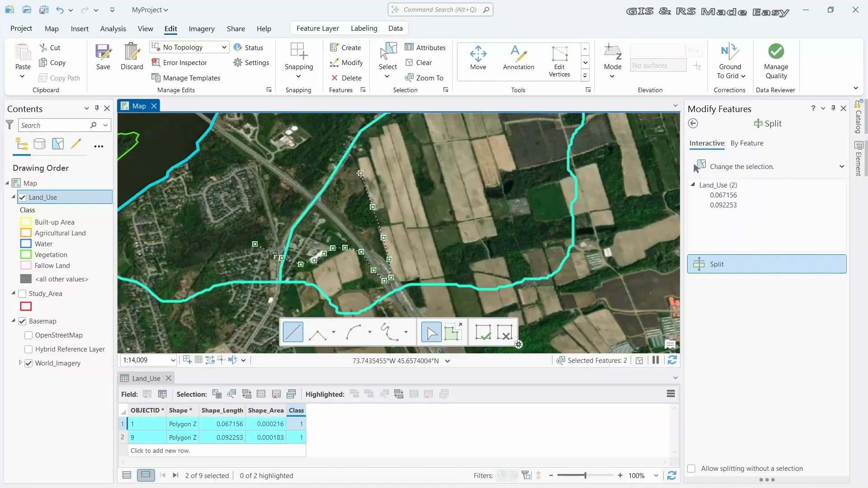
pyautogui.click(344, 129)
pyautogui.rightClick(340, 128)
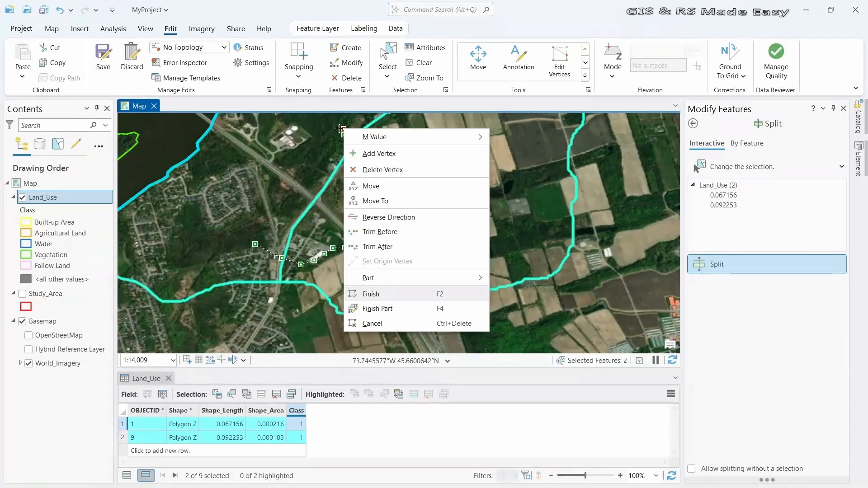
pyautogui.press('Escape')
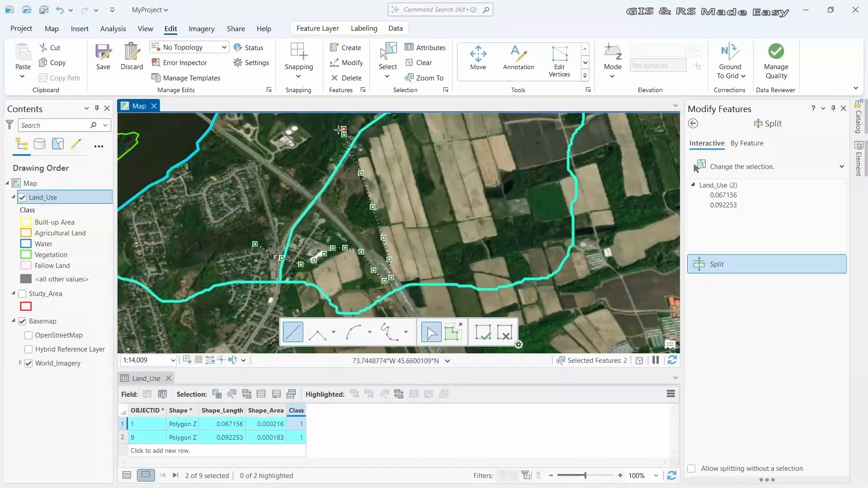
pyautogui.press('F2')
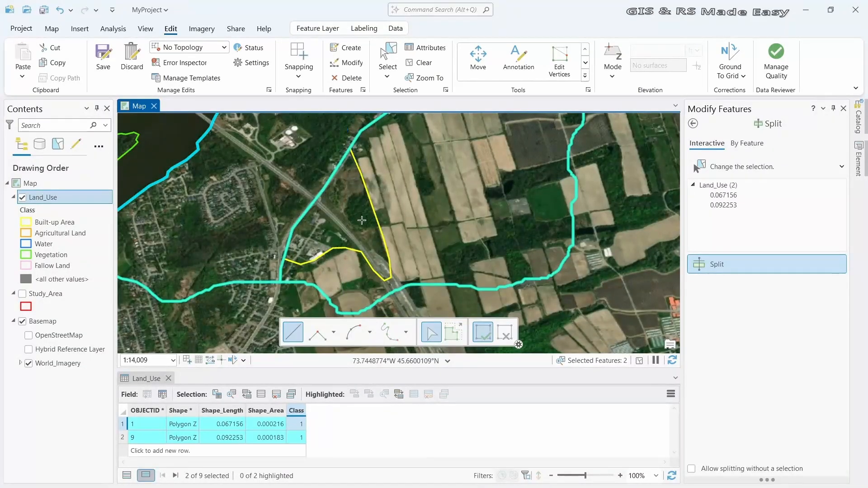
# - Select the riverbank polygon west of the highway and start a split line in the river, entering the bank between the woods and houses
pyautogui.scroll(-2, 361, 221)
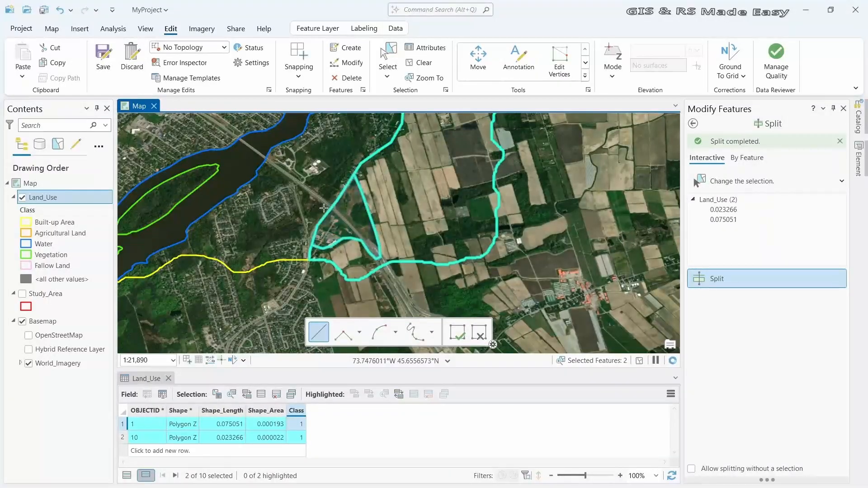
pyautogui.moveTo(330, 207); pyautogui.dragTo(347, 227)
pyautogui.scroll(4, 311, 248)
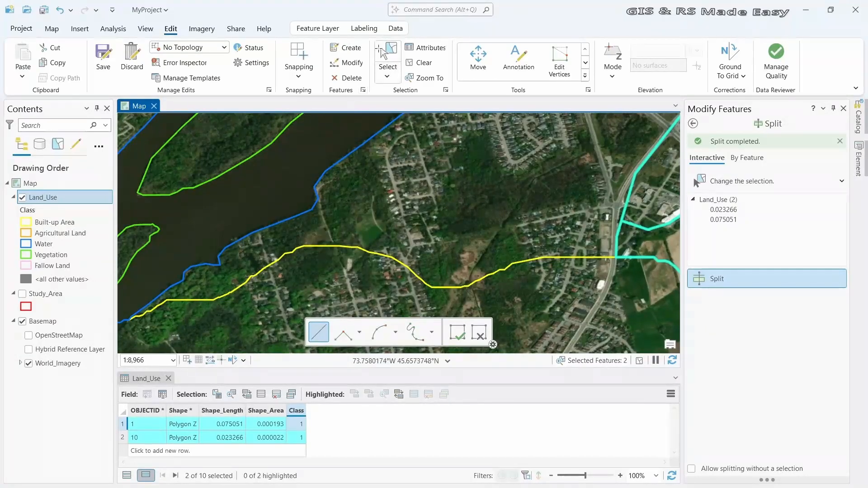
pyautogui.click(387, 57)
pyautogui.click(353, 216)
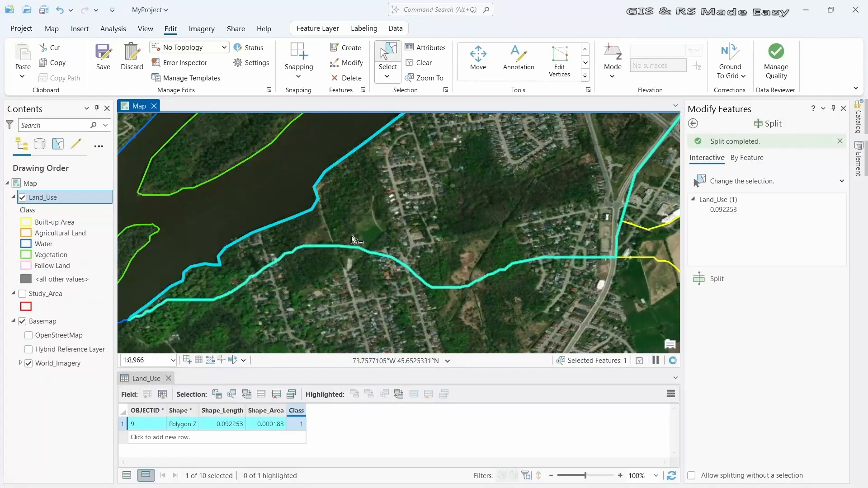
pyautogui.click(719, 276)
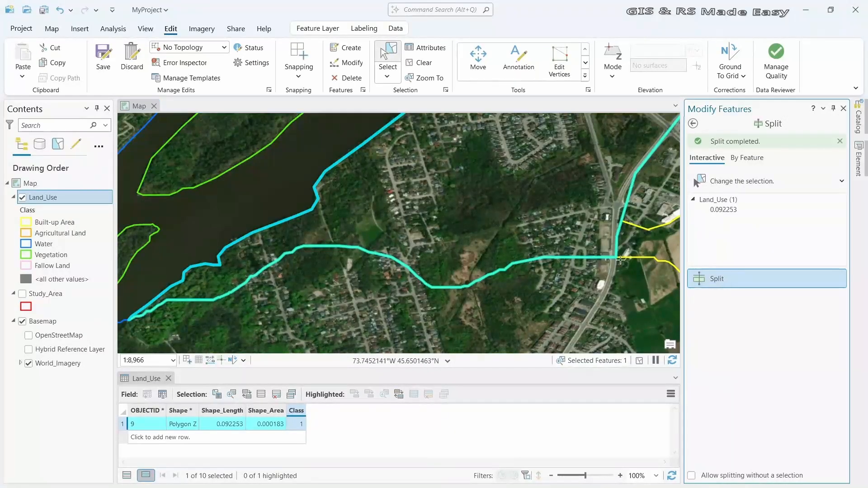
pyautogui.click(359, 133)
pyautogui.click(368, 143)
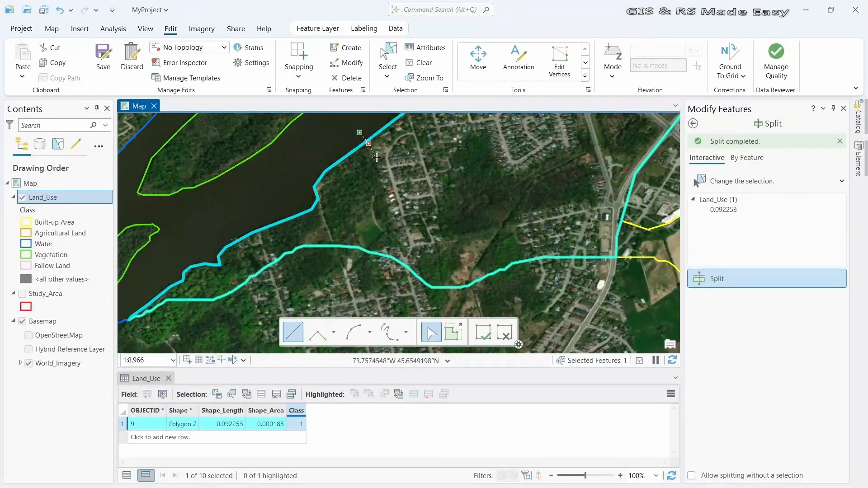
pyautogui.click(375, 156)
pyautogui.click(378, 166)
# - Continue the split line south along the woods' eastern edge, curve it west across the polygon's southern boundary and finish the split
pyautogui.click(390, 195)
pyautogui.click(390, 214)
pyautogui.click(397, 228)
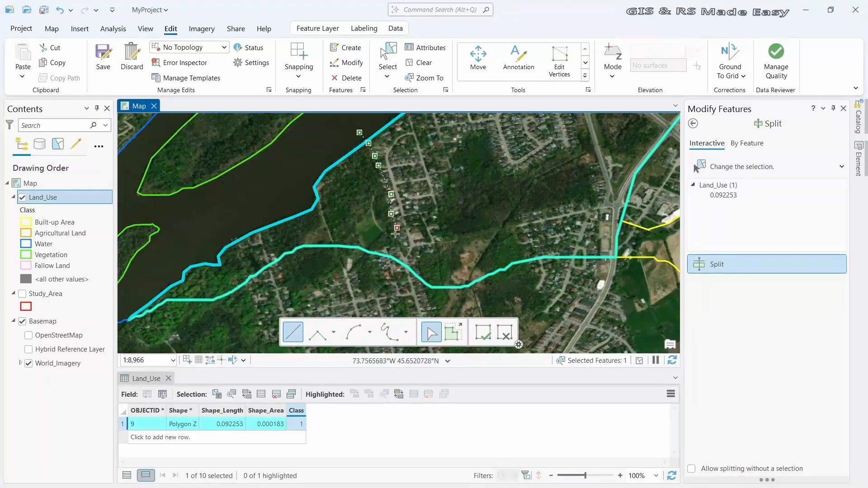
pyautogui.click(394, 237)
pyautogui.click(392, 246)
pyautogui.click(371, 255)
pyautogui.rightClick(362, 260)
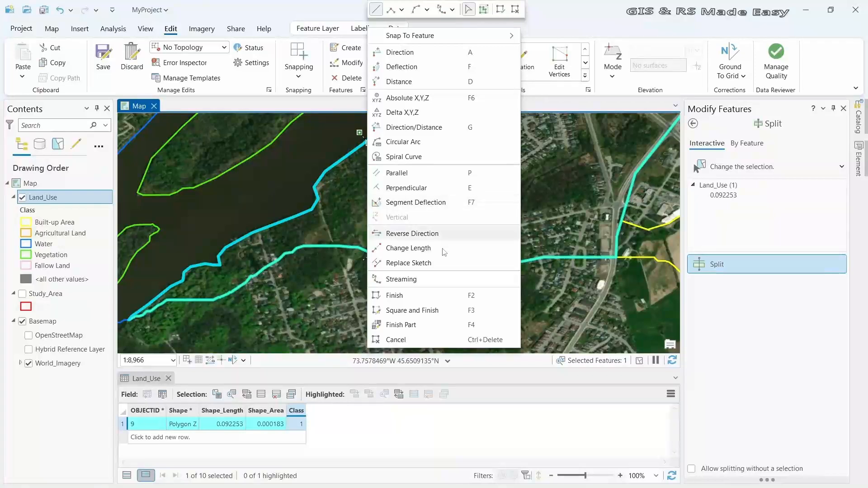
pyautogui.click(410, 295)
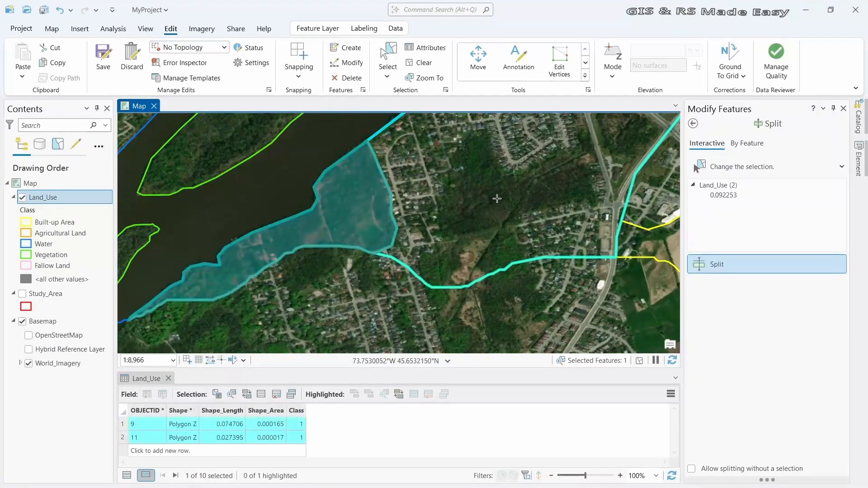
# - Start another split line south of the bank polygon's southern boundary and run it north along the eastern edge of the riverside houses
pyautogui.moveTo(470, 207)
pyautogui.mouseDown()
pyautogui.moveTo(416, 231)
pyautogui.moveTo(337, 208)
pyautogui.mouseUp()
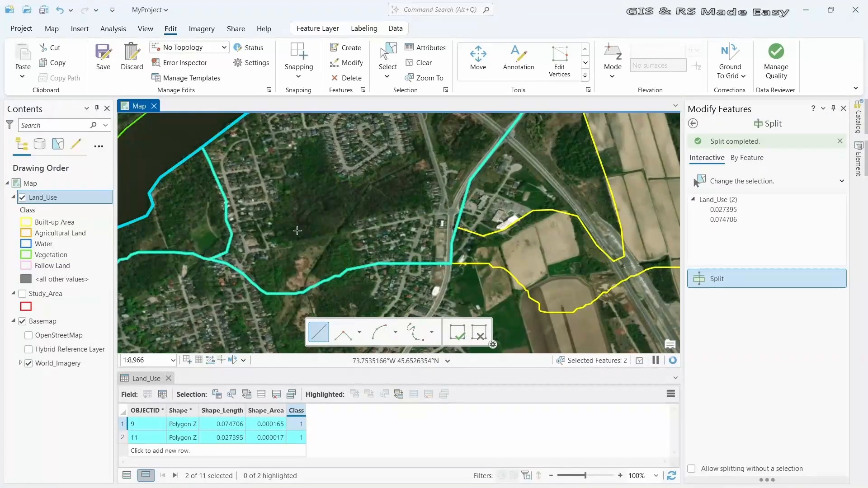
pyautogui.click(263, 302)
pyautogui.click(253, 274)
pyautogui.click(255, 260)
pyautogui.click(268, 249)
pyautogui.click(272, 235)
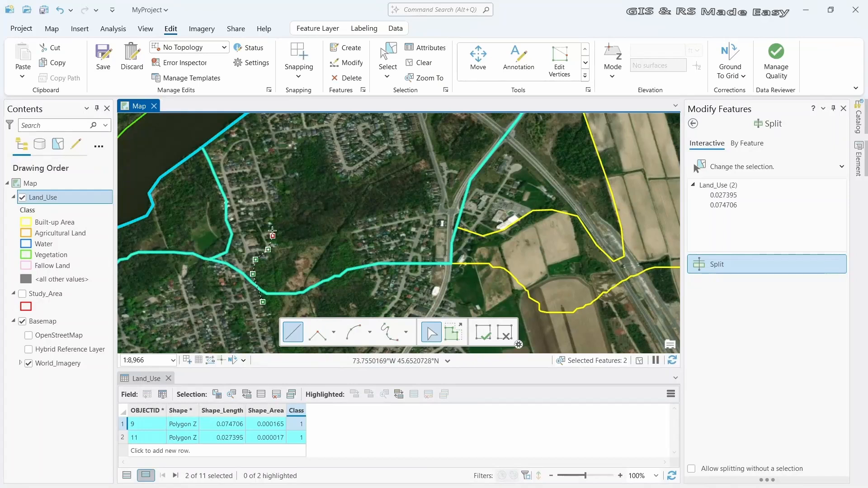
pyautogui.click(268, 223)
pyautogui.click(269, 207)
# - Continue the split line northeast between the riverside houses and the woods, then east around the woods' northern tip
pyautogui.click(272, 201)
pyautogui.click(276, 191)
pyautogui.click(281, 179)
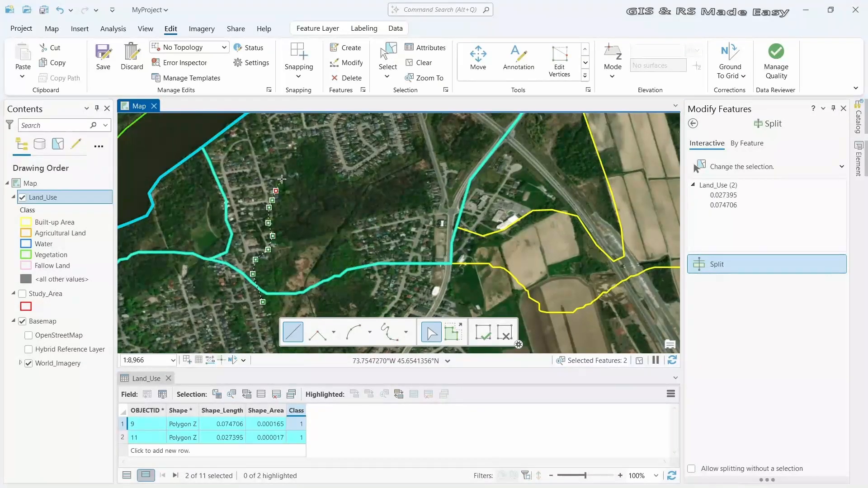
pyautogui.click(287, 166)
pyautogui.click(289, 157)
pyautogui.click(290, 150)
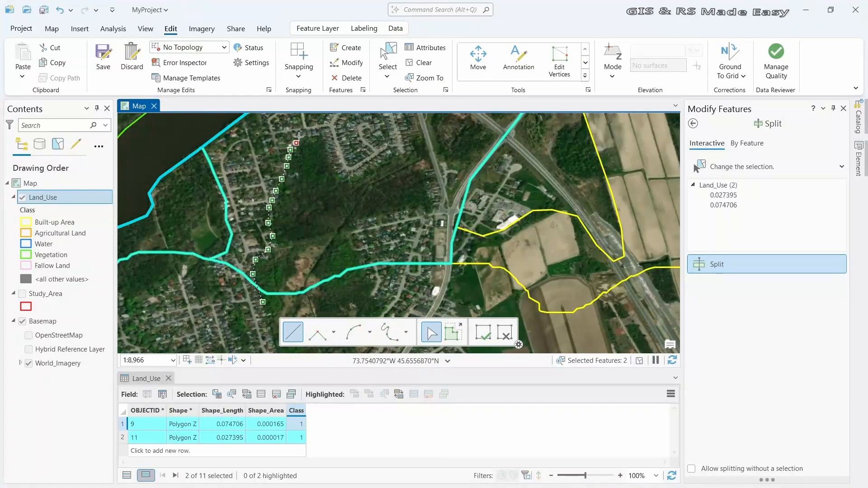
pyautogui.click(300, 136)
pyautogui.click(317, 133)
# - Extend the split line south and then east between the woods and the southern edge of the oval housing estate
pyautogui.click(324, 142)
pyautogui.click(327, 156)
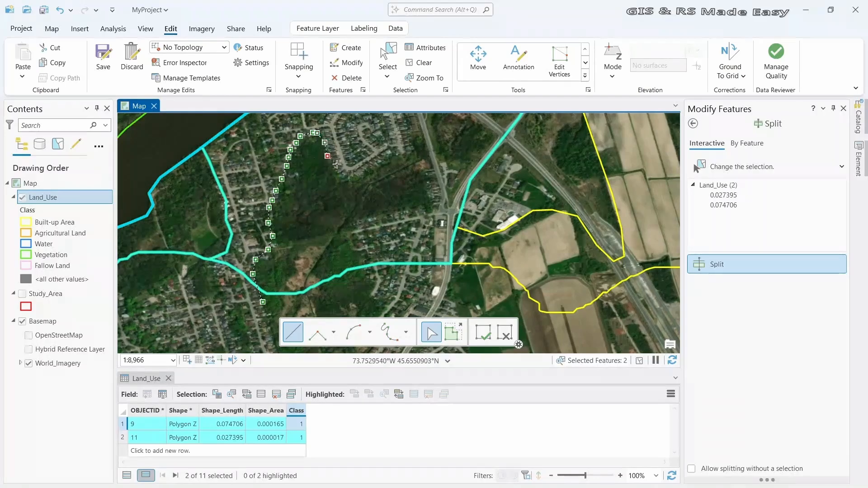
pyautogui.click(332, 171)
pyautogui.click(344, 178)
pyautogui.click(357, 176)
pyautogui.click(371, 166)
pyautogui.click(378, 163)
pyautogui.click(390, 160)
pyautogui.click(399, 157)
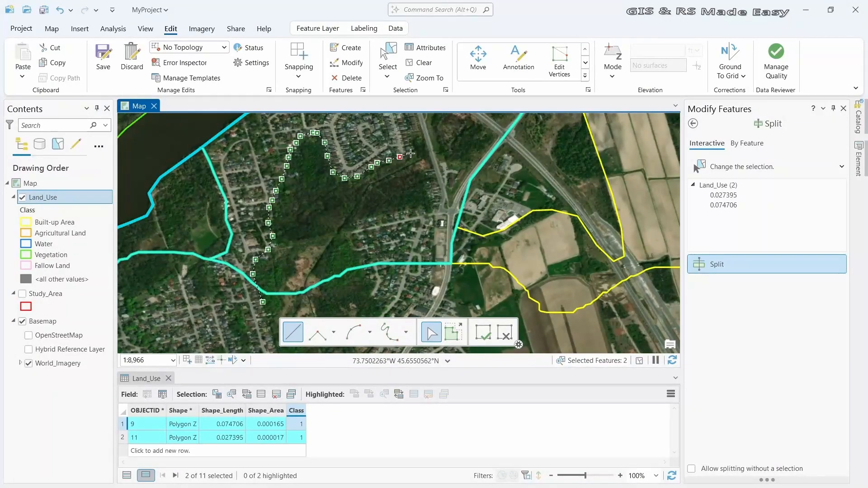
pyautogui.click(413, 144)
# - Continue the split line north along the oval housing estate's eastern edge and around its northern corner
pyautogui.moveTo(414, 145); pyautogui.dragTo(380, 262)
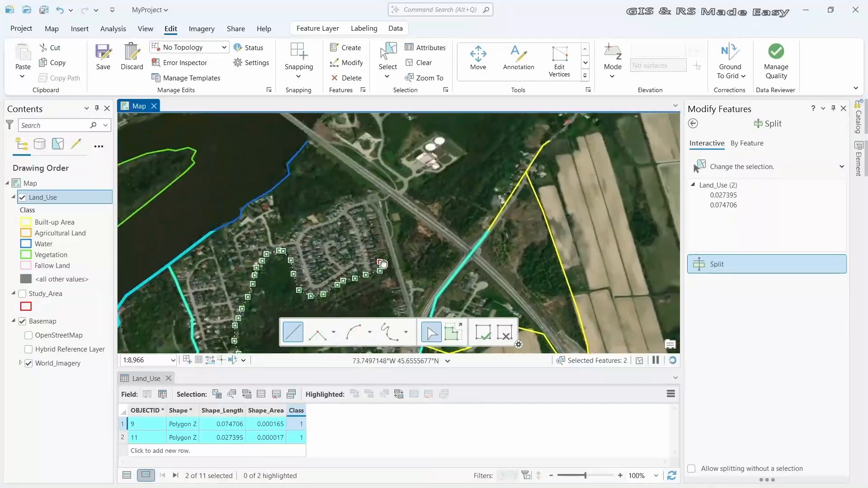
pyautogui.click(389, 254)
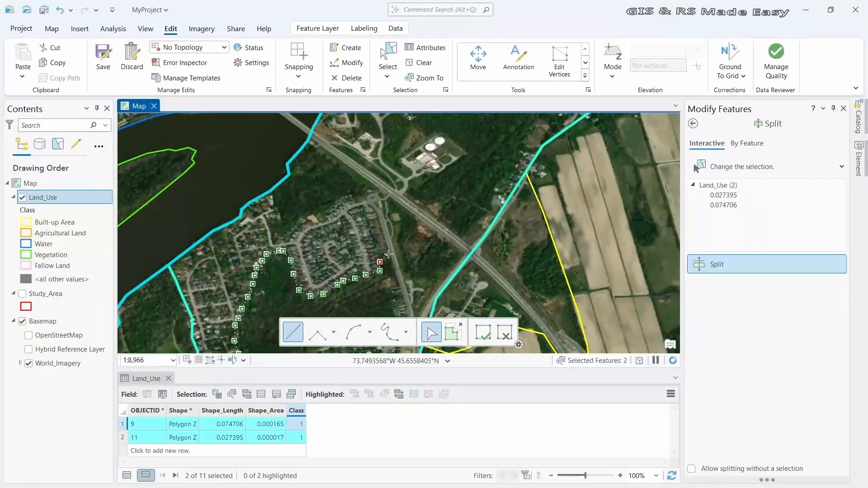
pyautogui.click(389, 238)
pyautogui.click(386, 227)
pyautogui.click(382, 214)
pyautogui.click(376, 203)
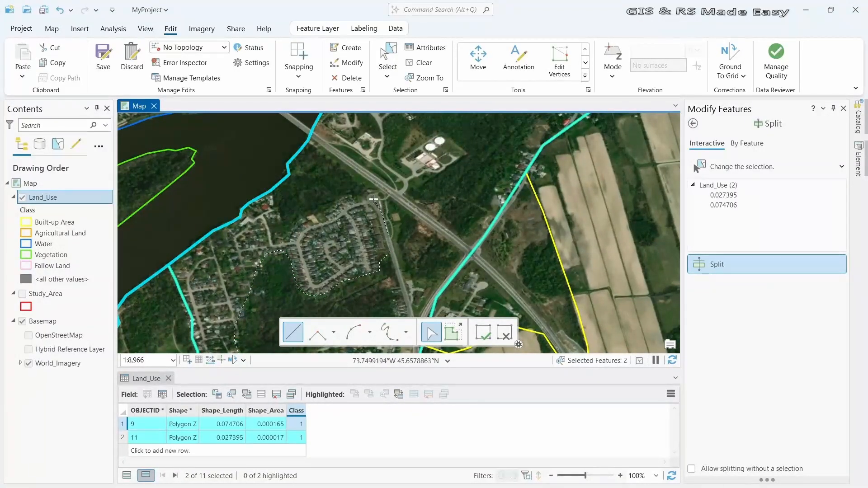
pyautogui.click(367, 195)
pyautogui.click(357, 195)
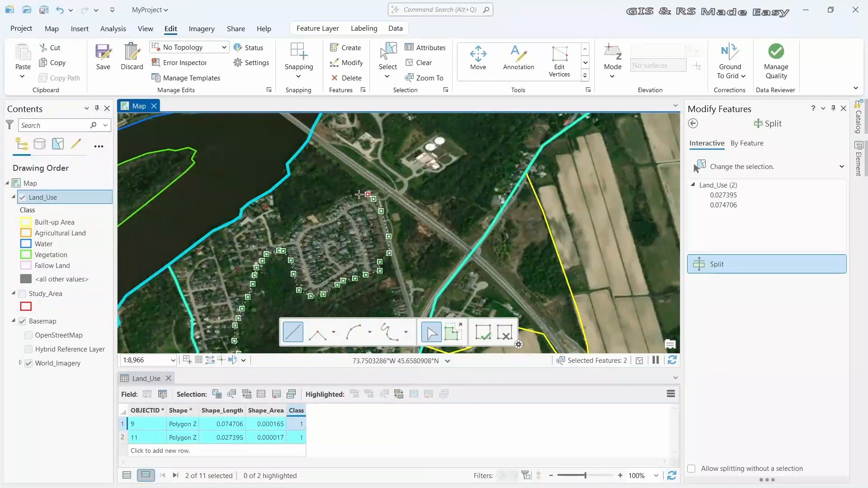
# - Run the line southwest along the estate's northern edge, turn it north across the riverbank into the river, and finish the split
pyautogui.click(335, 204)
pyautogui.click(318, 210)
pyautogui.click(303, 216)
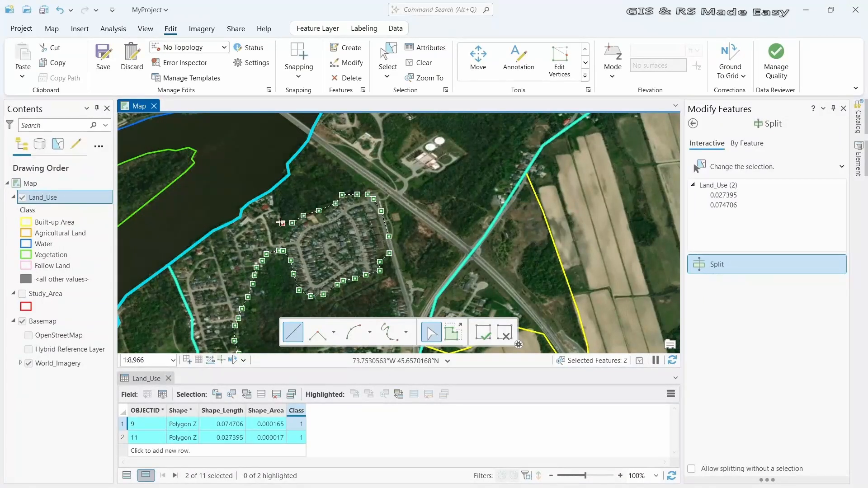
pyautogui.click(278, 215)
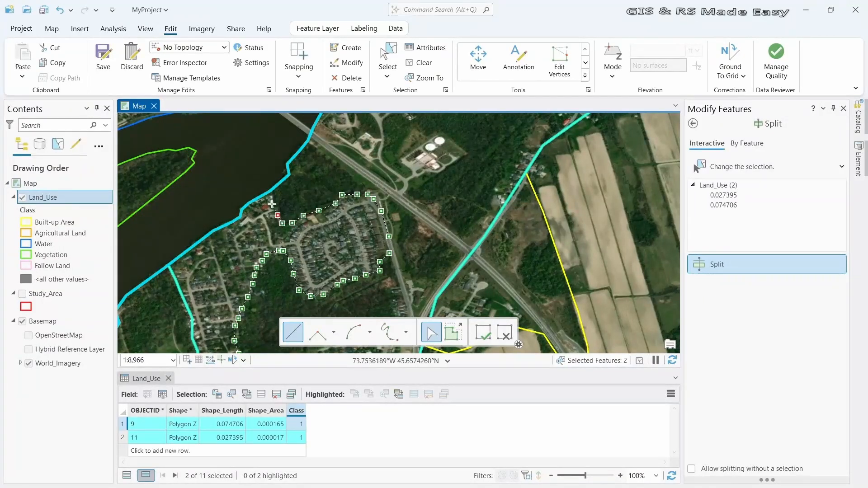
pyautogui.click(263, 166)
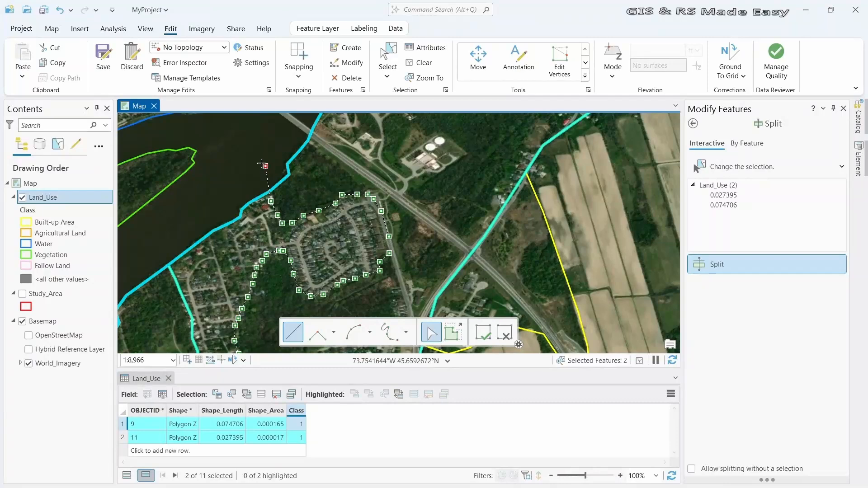
pyautogui.press('F2')
# - Start a split line below the bank polygon's southern boundary and trace north along the western edge of the houses beside the road
pyautogui.scroll(-2, 308, 215)
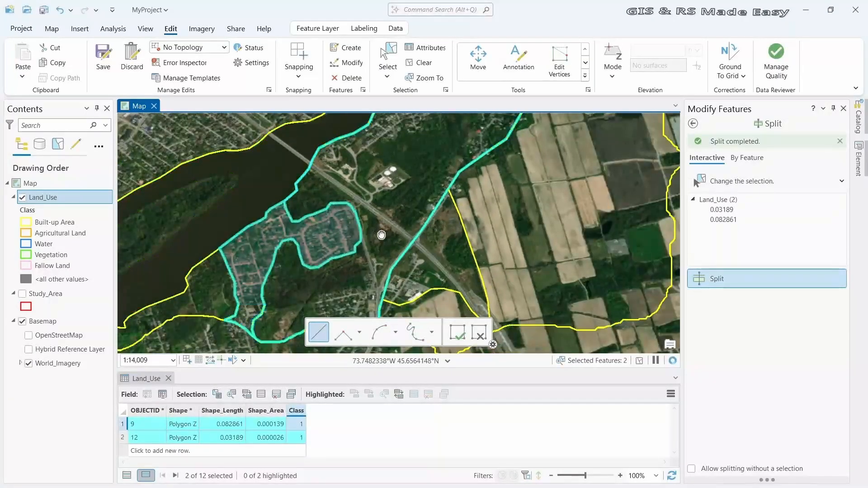
pyautogui.moveTo(370, 234); pyautogui.dragTo(328, 227)
pyautogui.scroll(2, 305, 291)
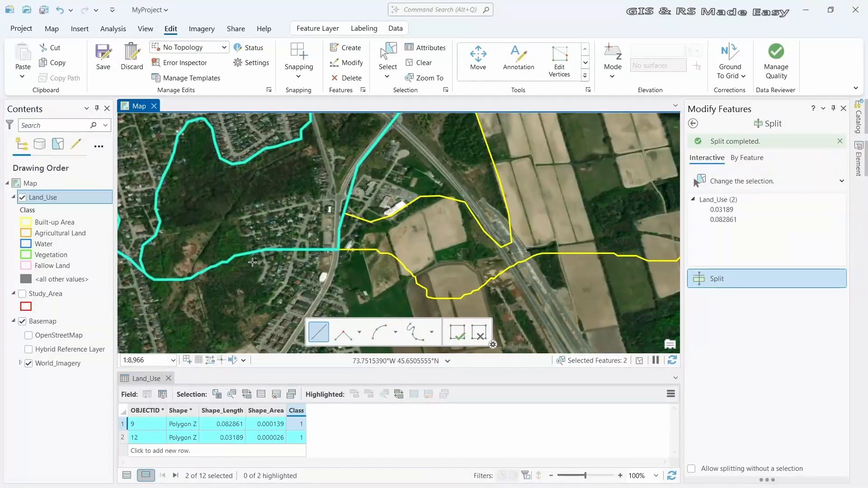
pyautogui.click(250, 243)
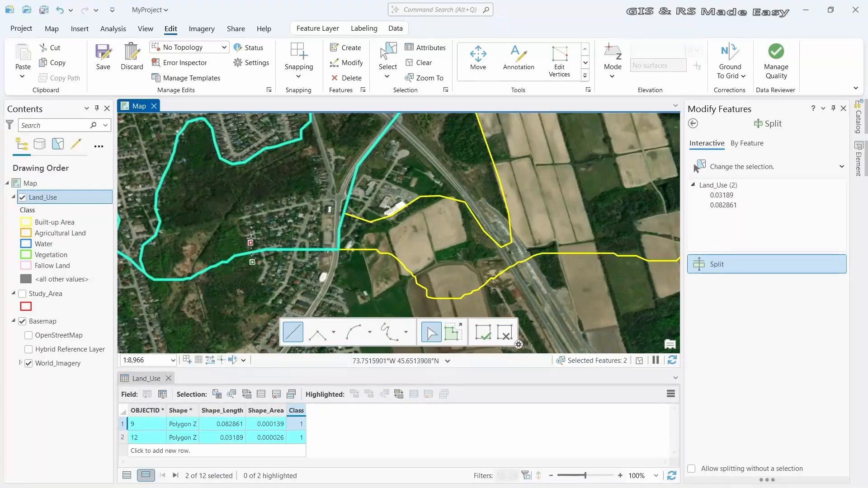
pyautogui.click(245, 234)
pyautogui.click(236, 220)
pyautogui.click(250, 205)
# - Continue the line east along the houses' northern edge and across the road past the polygon's eastern boundary, then finish the split
pyautogui.click(272, 198)
pyautogui.click(288, 199)
pyautogui.click(309, 199)
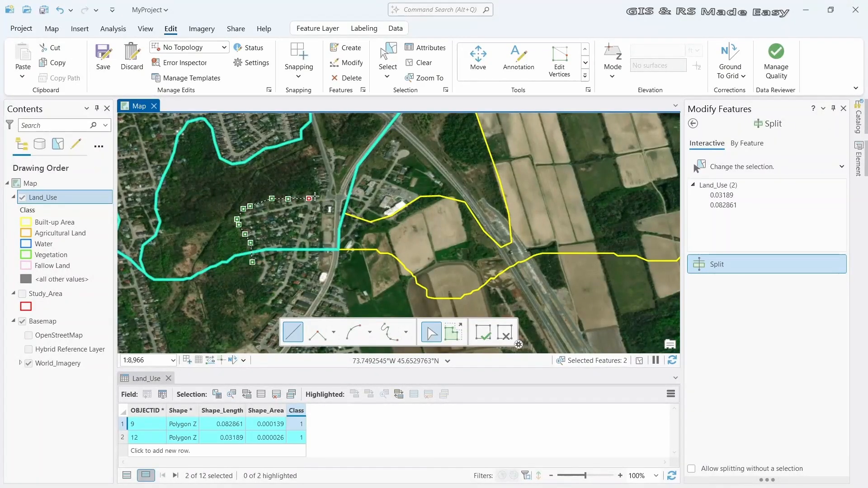
pyautogui.click(314, 197)
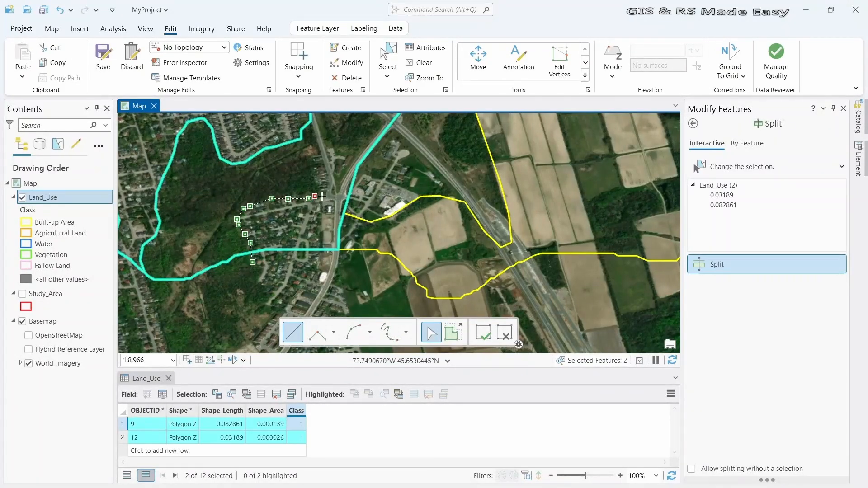
pyautogui.click(348, 195)
pyautogui.rightClick(361, 197)
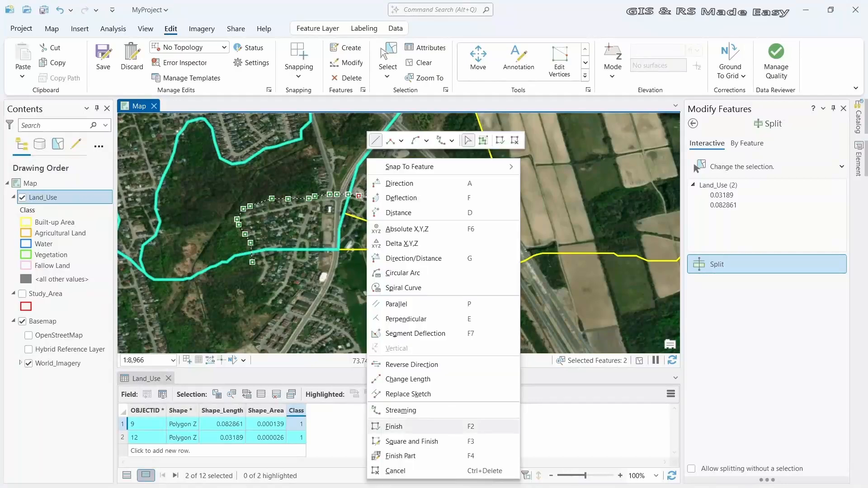
pyautogui.click(438, 426)
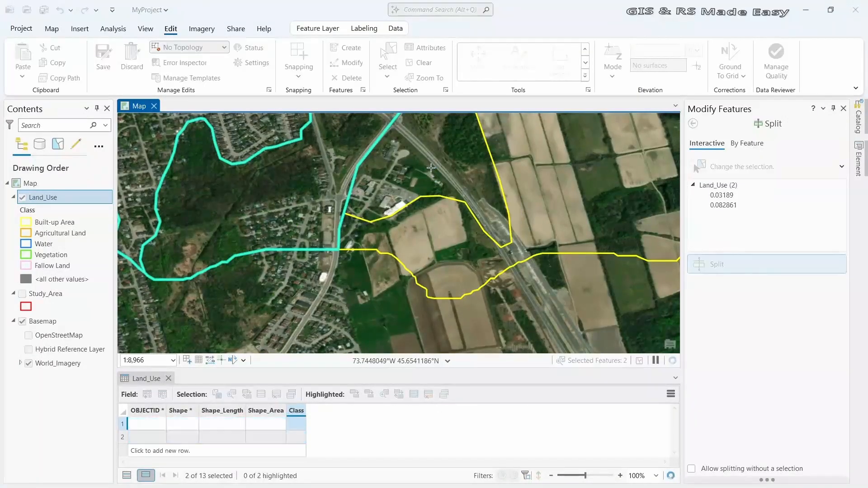
pyautogui.scroll(2, 453, 144)
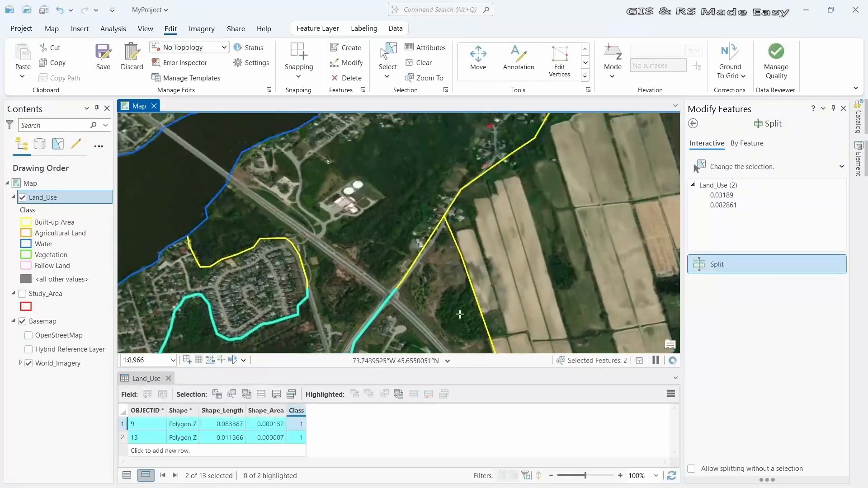
# - Start a split line at the riverbank by the highway bridge and trace it southeast beside the highway to the white-tank complex
pyautogui.scroll(-3, 382, 175)
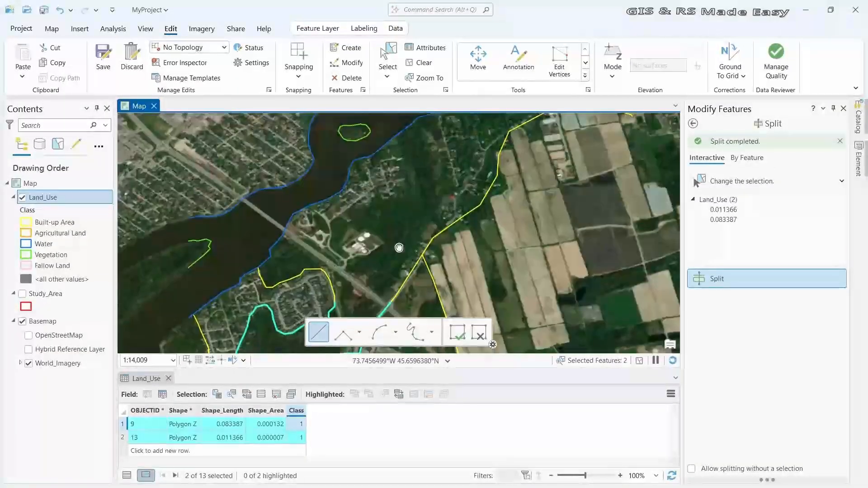
pyautogui.scroll(2, 330, 239)
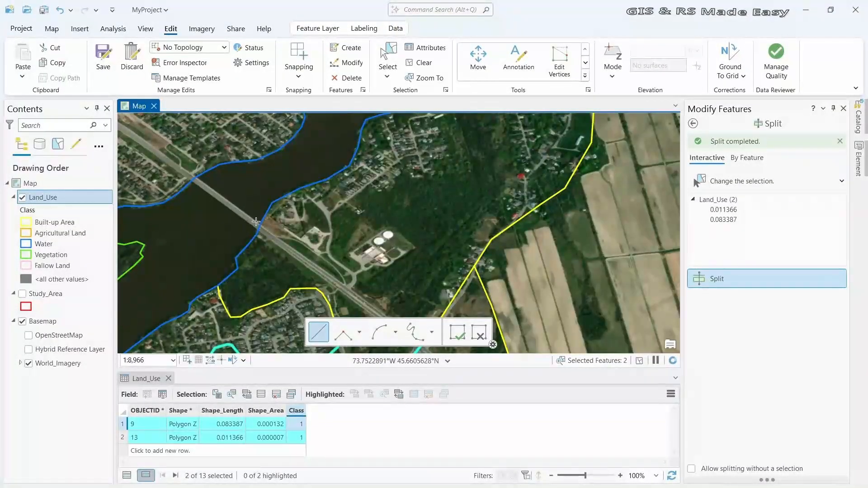
pyautogui.click(255, 222)
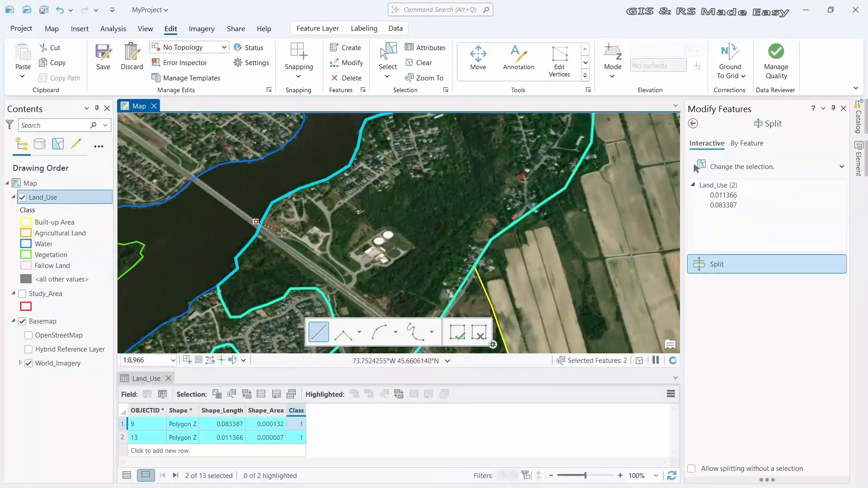
pyautogui.click(303, 241)
pyautogui.click(316, 247)
pyautogui.click(327, 256)
pyautogui.click(334, 264)
pyautogui.click(341, 272)
pyautogui.click(356, 274)
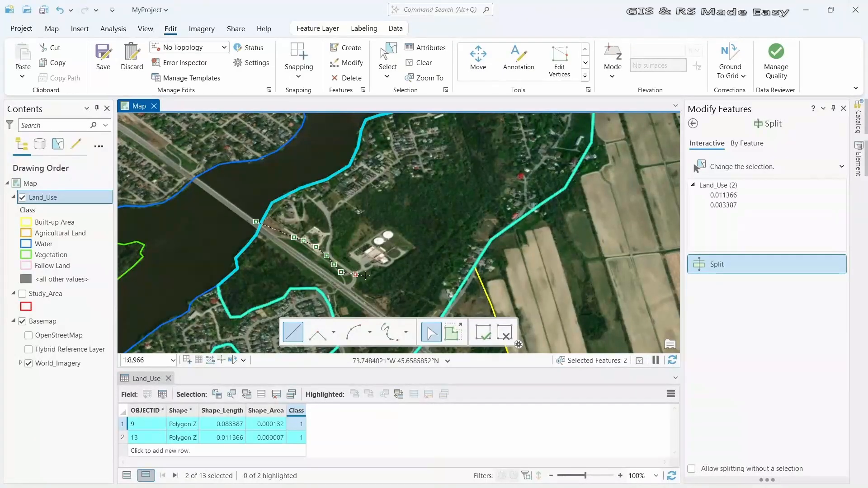
# - Continue the split line around the complex with the white tanks, returning to the access road on its west side
pyautogui.click(398, 261)
pyautogui.click(413, 249)
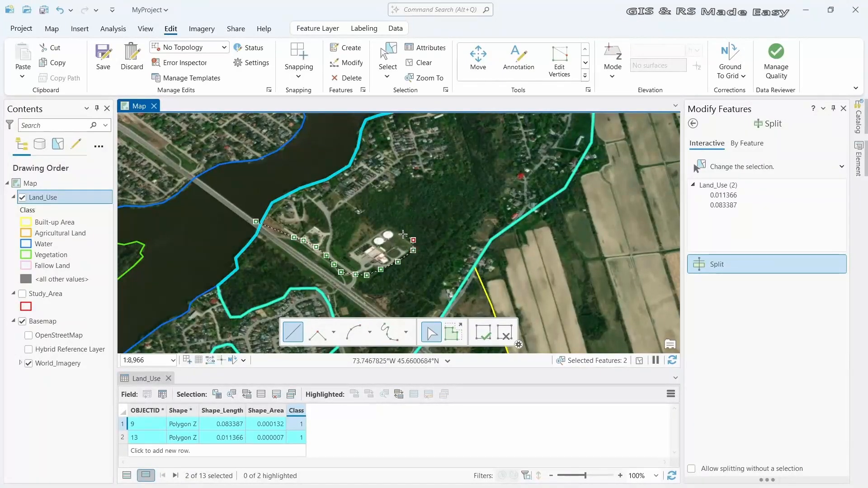
pyautogui.click(399, 231)
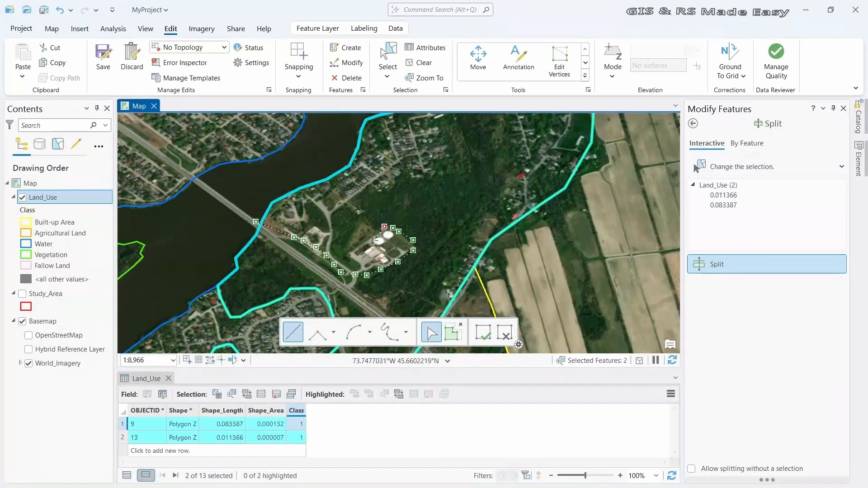
pyautogui.click(353, 251)
pyautogui.click(346, 259)
pyautogui.click(339, 254)
pyautogui.click(334, 248)
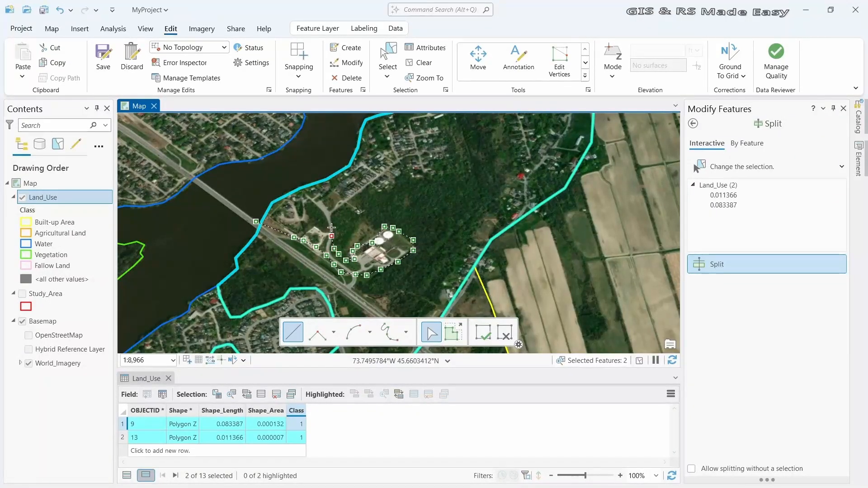
# - Extend the split line north and then northeast along the boundary between the riverside housing and the forest
pyautogui.click(338, 210)
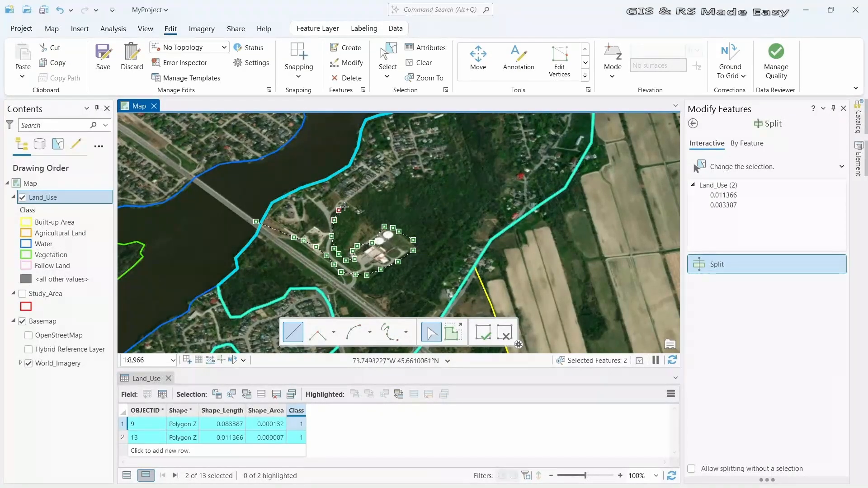
pyautogui.click(374, 194)
pyautogui.click(387, 193)
pyautogui.click(393, 187)
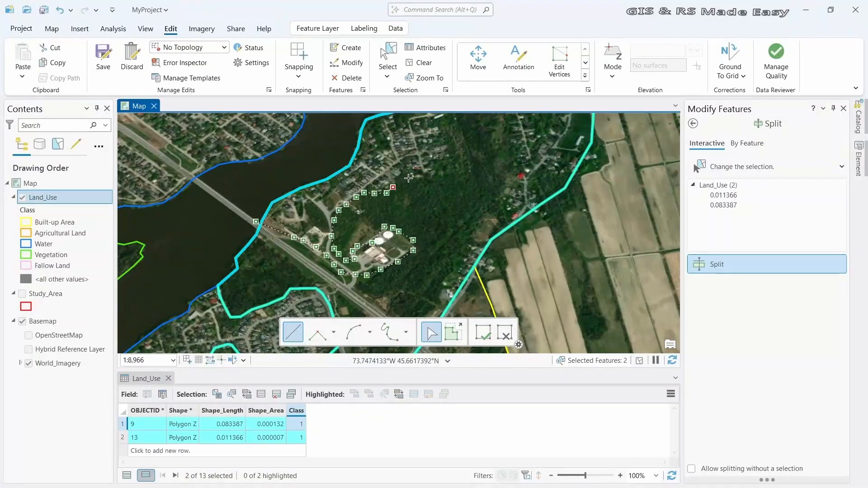
pyautogui.click(398, 179)
pyautogui.click(408, 178)
pyautogui.click(414, 178)
pyautogui.click(431, 175)
pyautogui.click(437, 172)
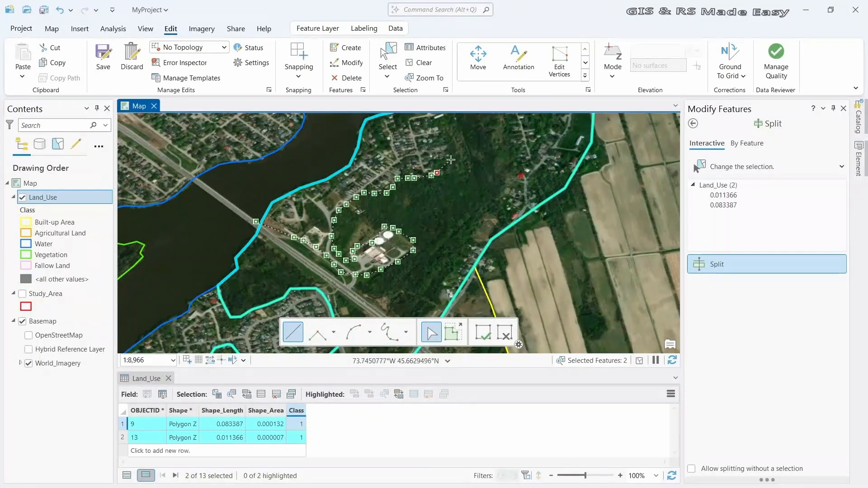
# - Trace the split line around the housing's east and north edges, end it in the river, and split the selected Land_Use polygon
pyautogui.click(451, 159)
pyautogui.moveTo(451, 149); pyautogui.dragTo(441, 211)
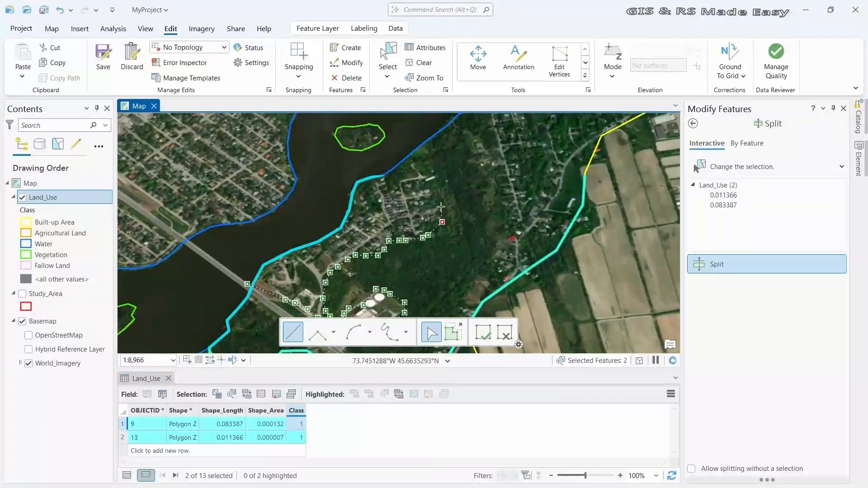
pyautogui.click(443, 207)
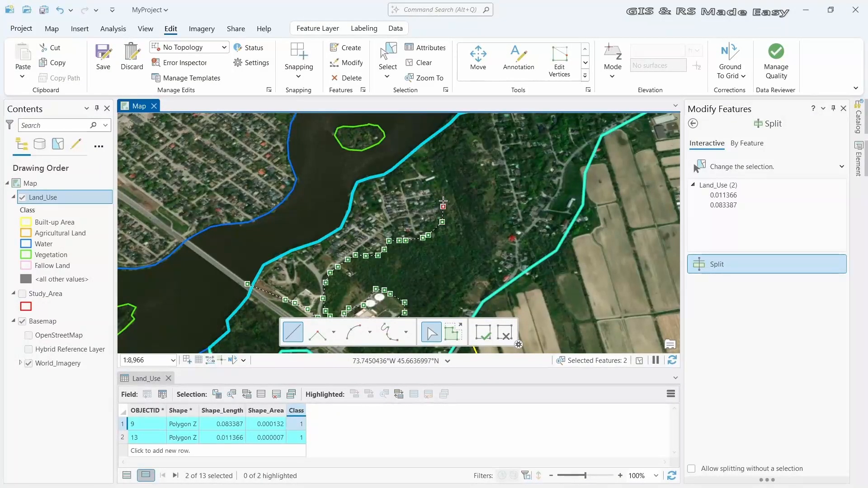
pyautogui.click(438, 196)
pyautogui.click(435, 183)
pyautogui.click(424, 173)
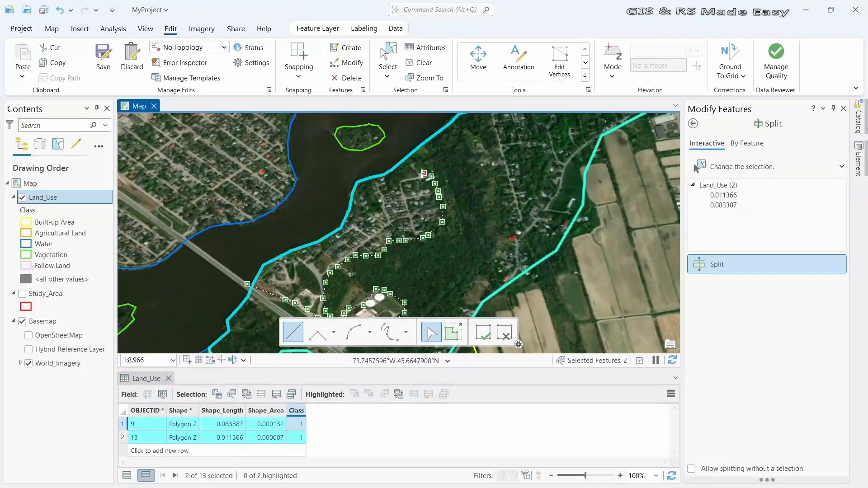
pyautogui.click(412, 177)
pyautogui.click(406, 181)
pyautogui.click(400, 187)
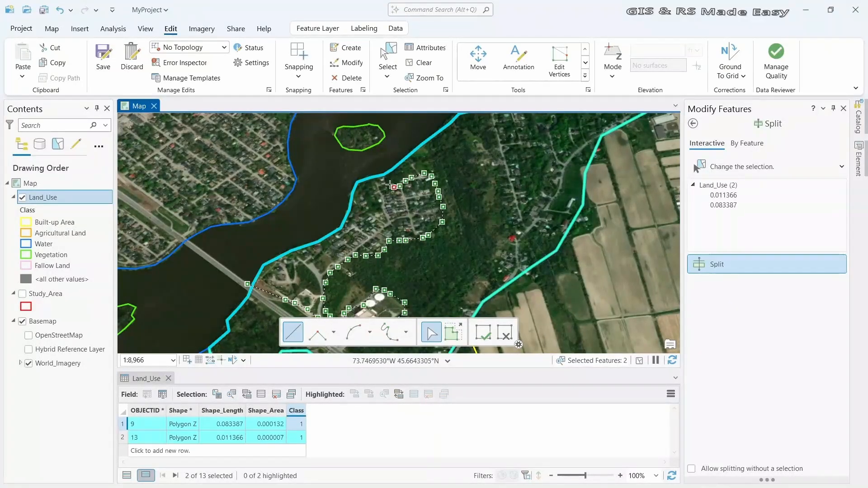
pyautogui.moveTo(390, 184); pyautogui.dragTo(416, 237)
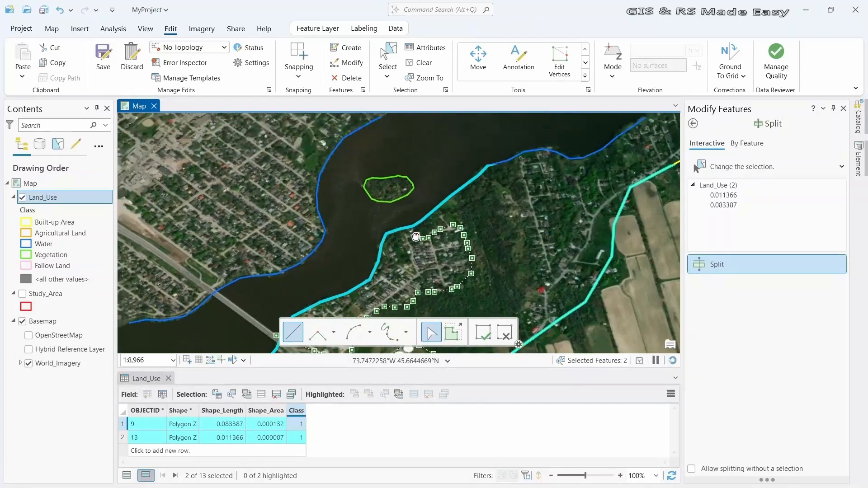
pyautogui.click(407, 217)
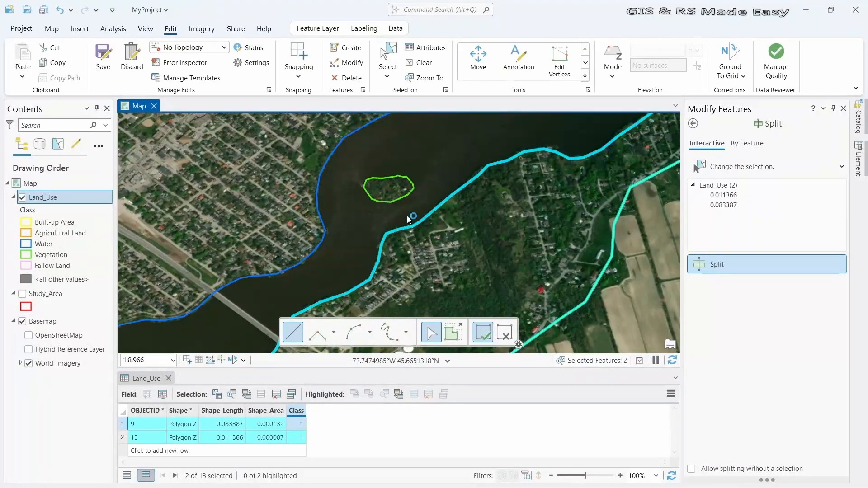
pyautogui.doubleClick(407, 216)
# - Examine the selected Land_Use polygon northeast of the riverside housing for the remaining boundary between forest and built-up land
pyautogui.moveTo(487, 255); pyautogui.dragTo(310, 209)
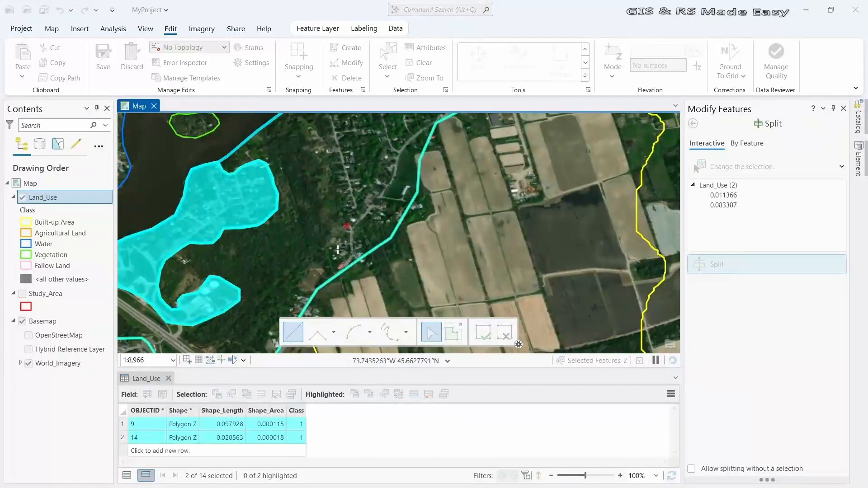
pyautogui.moveTo(351, 248); pyautogui.dragTo(325, 205)
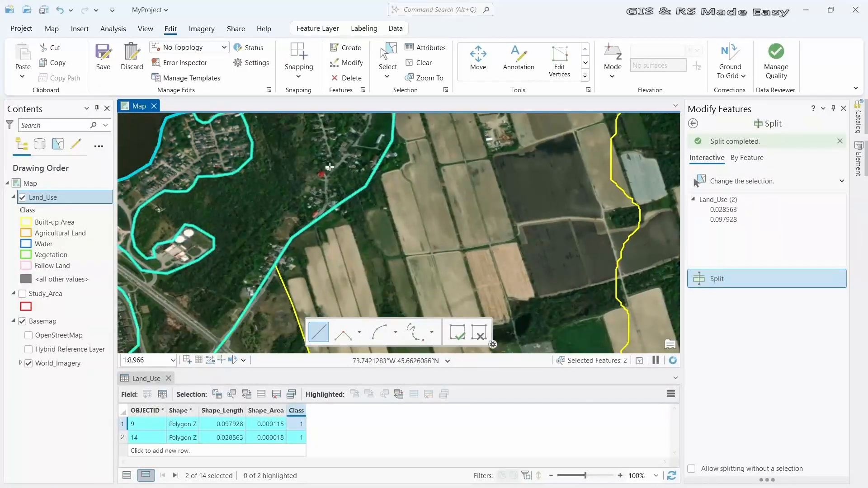
pyautogui.scroll(3, 325, 205)
pyautogui.scroll(-6, 327, 207)
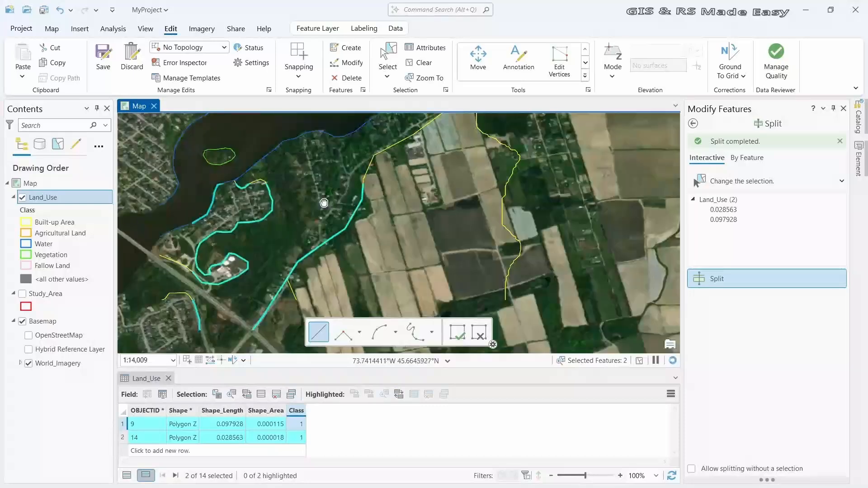
pyautogui.scroll(6, 298, 209)
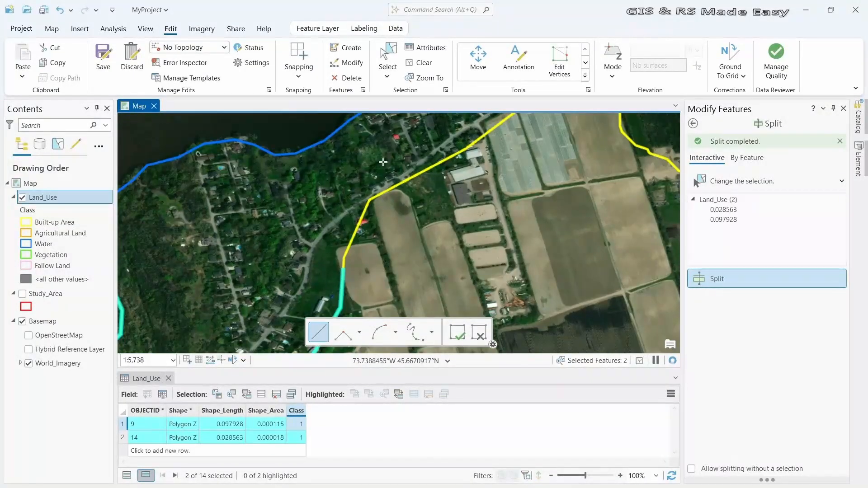
pyautogui.moveTo(408, 177); pyautogui.dragTo(321, 275)
pyautogui.moveTo(407, 178); pyautogui.dragTo(377, 212)
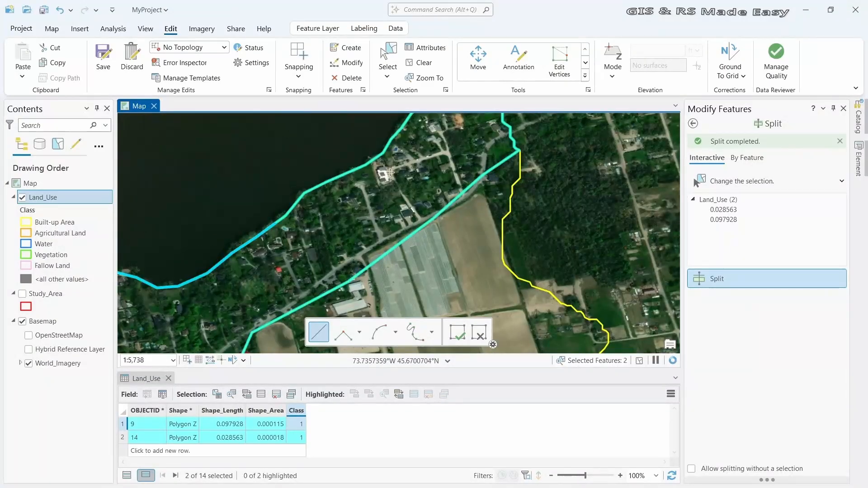
pyautogui.scroll(-3, 390, 172)
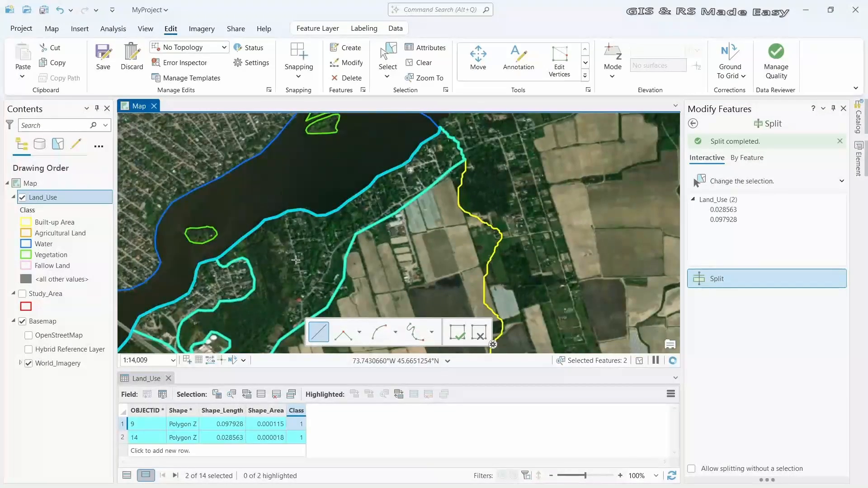
pyautogui.moveTo(296, 260); pyautogui.dragTo(313, 220)
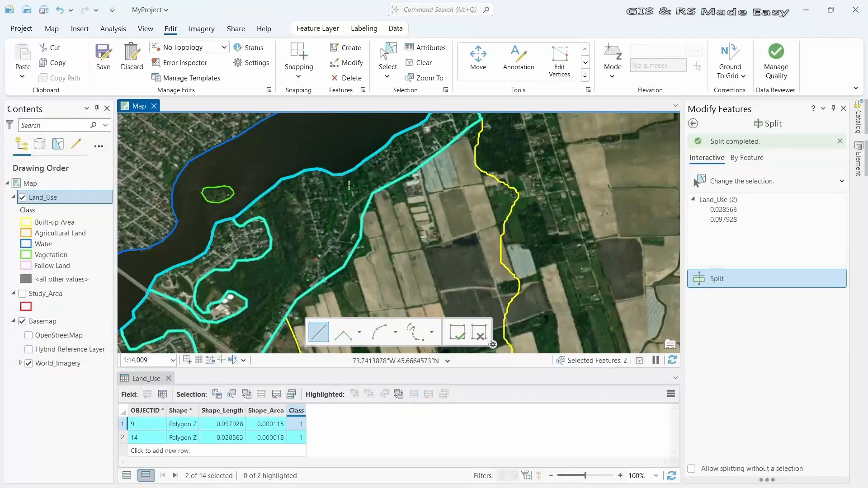
pyautogui.moveTo(277, 197); pyautogui.dragTo(275, 151)
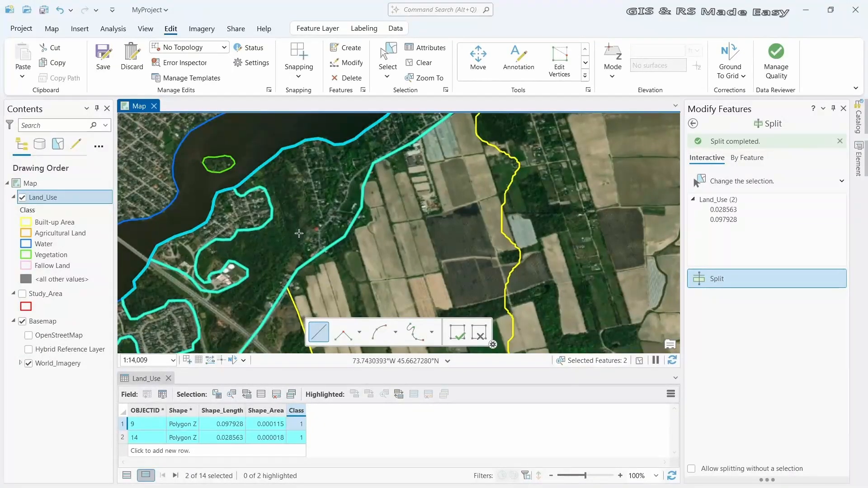
# - Split the selected Land_Use polygon from the river south to the farmland edge, along the forest's boundary with the eastern settlement
pyautogui.click(288, 123)
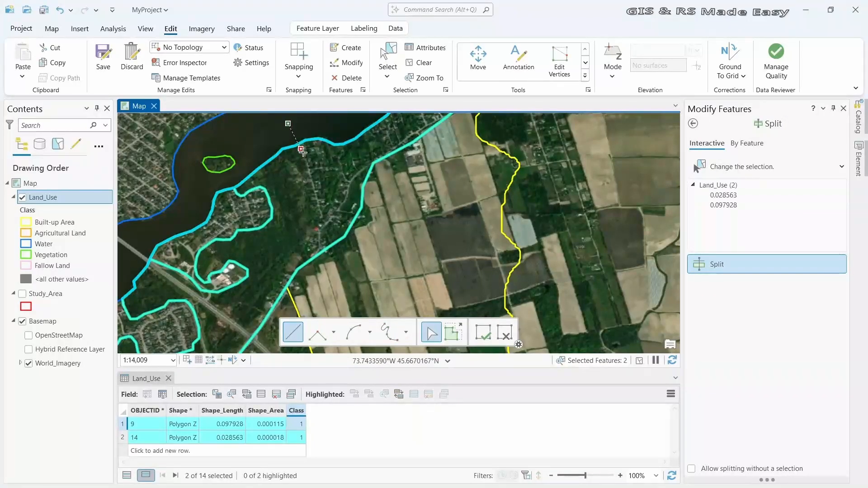
pyautogui.click(306, 166)
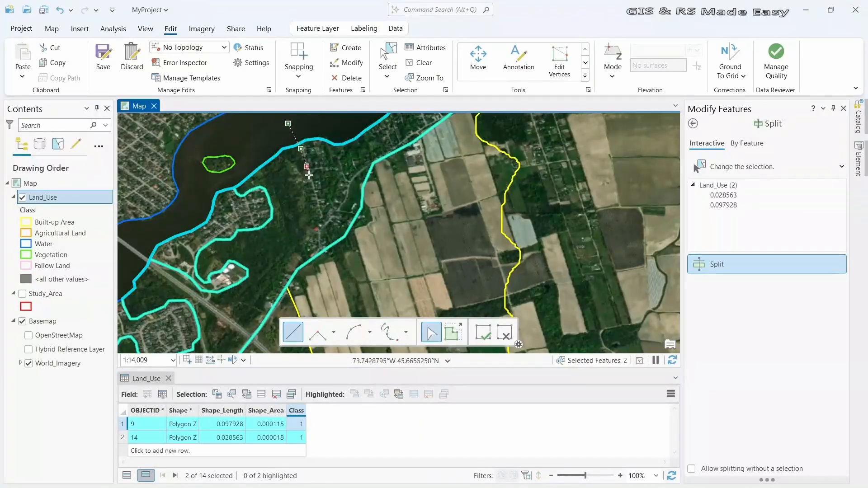
pyautogui.click(313, 207)
pyautogui.click(306, 219)
pyautogui.click(302, 234)
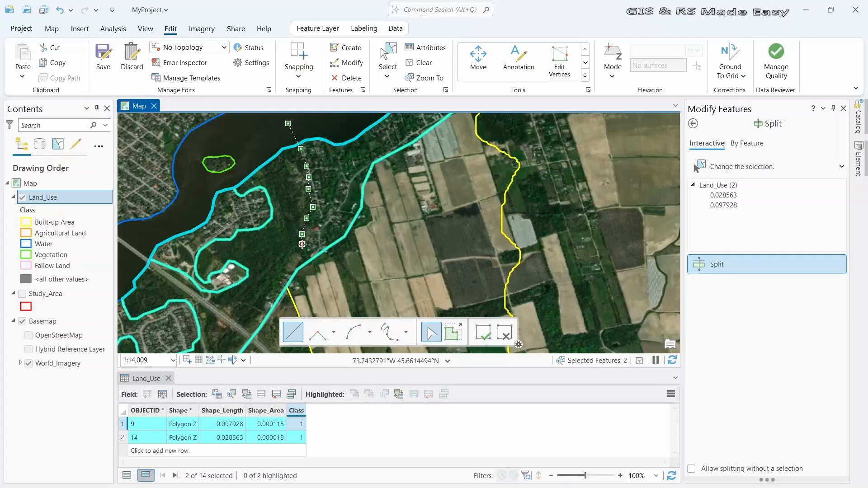
pyautogui.click(298, 275)
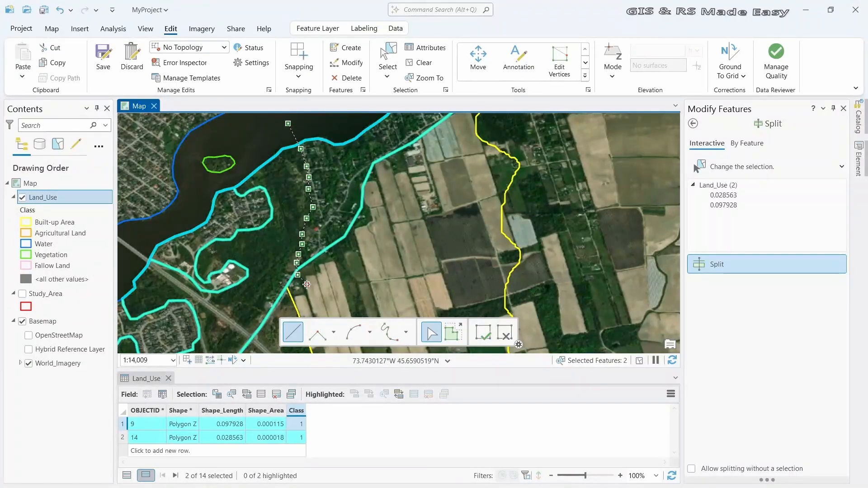
pyautogui.press('F2')
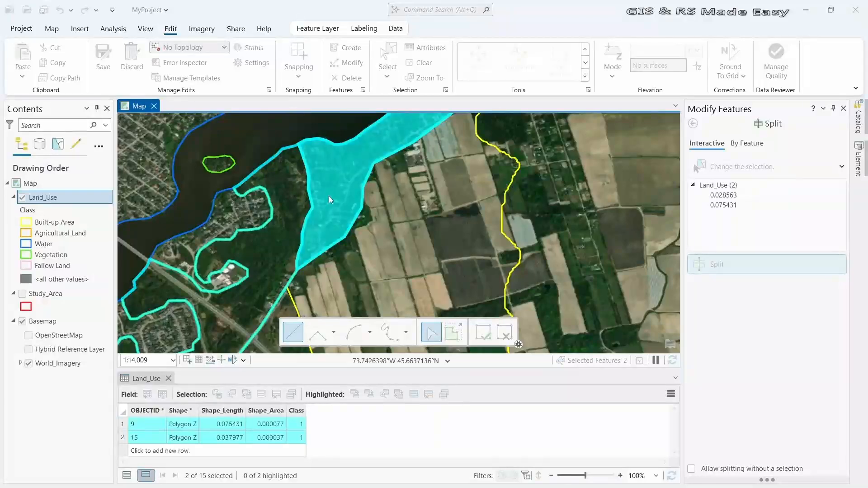
# - Try to split the selected Land_Use polygons along the highway that crosses the triangular area southeast of the forest
pyautogui.scroll(-5, 329, 196)
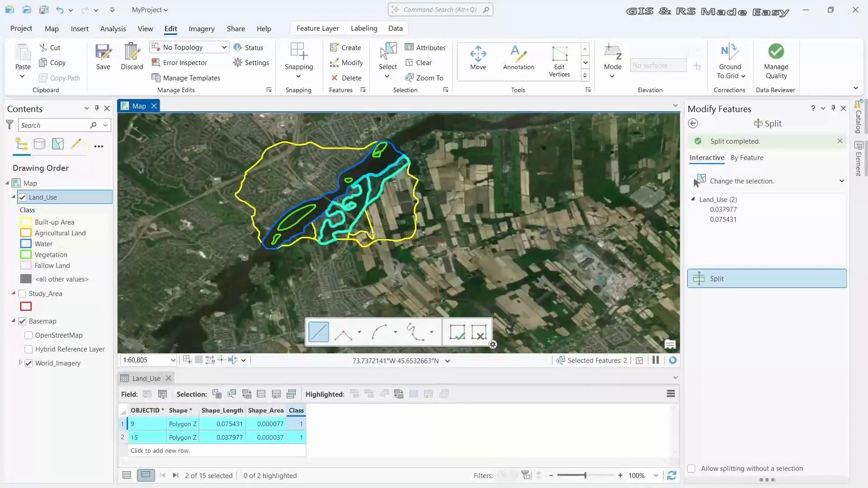
pyautogui.scroll(3, 371, 233)
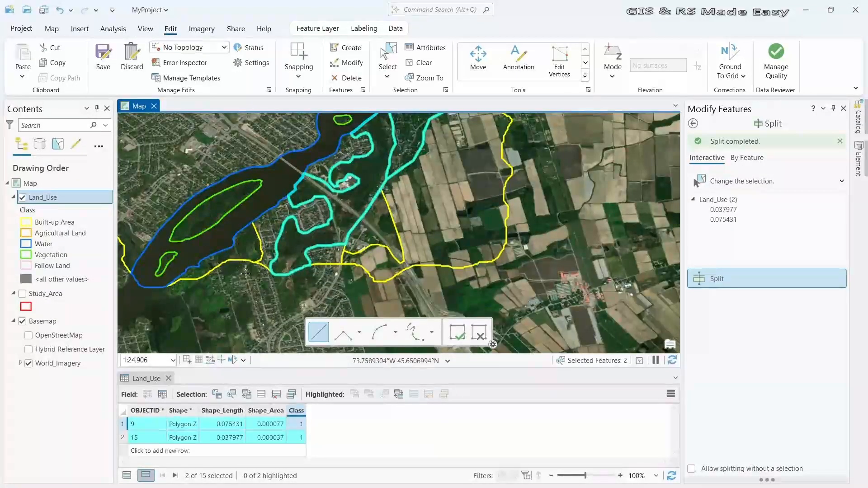
pyautogui.scroll(3, 416, 203)
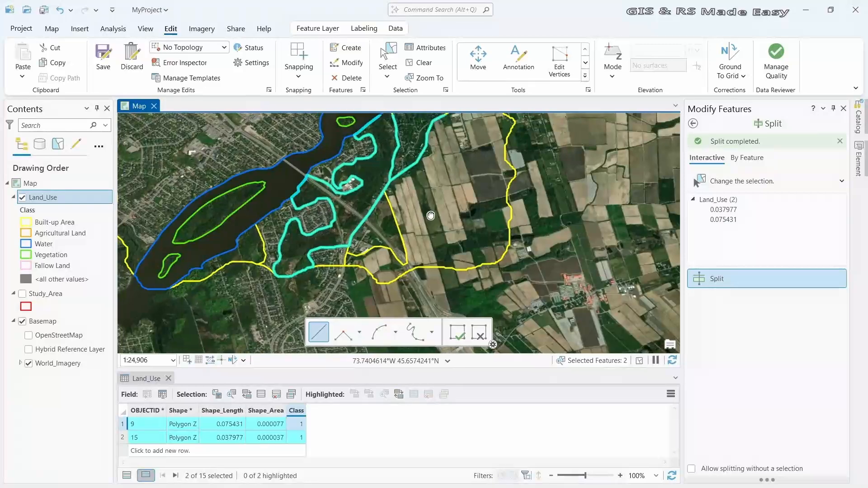
pyautogui.moveTo(405, 253); pyautogui.dragTo(282, 229)
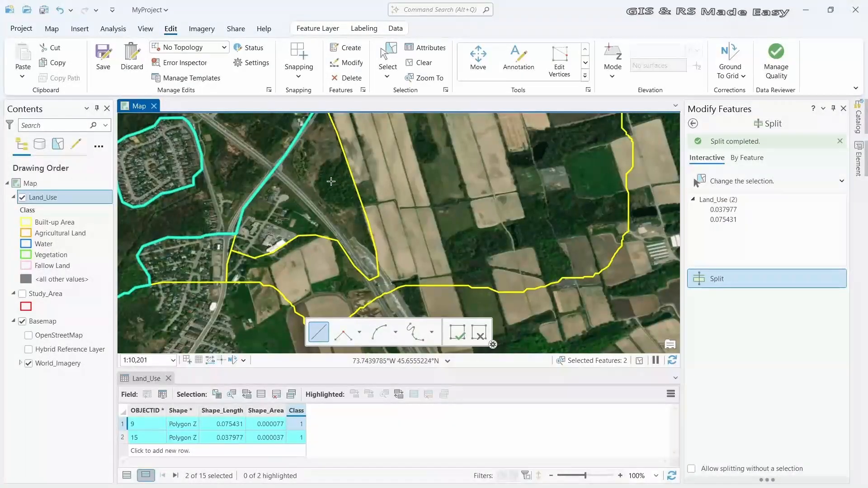
pyautogui.click(263, 158)
pyautogui.click(284, 179)
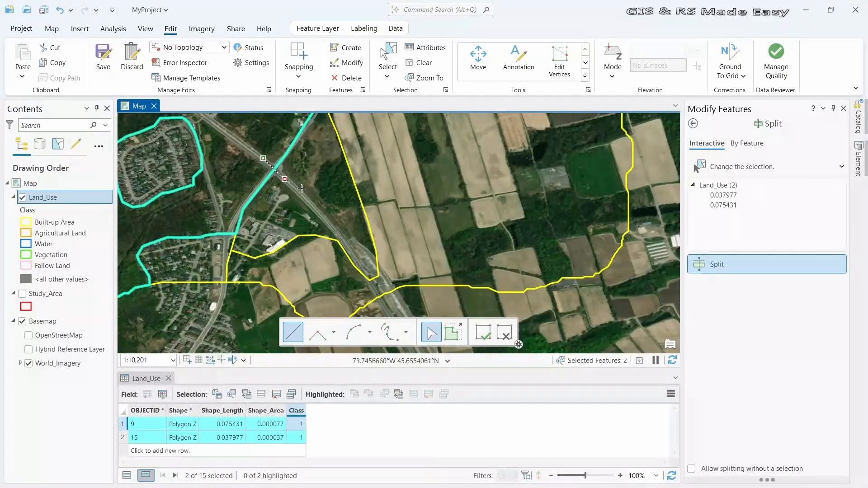
pyautogui.click(347, 245)
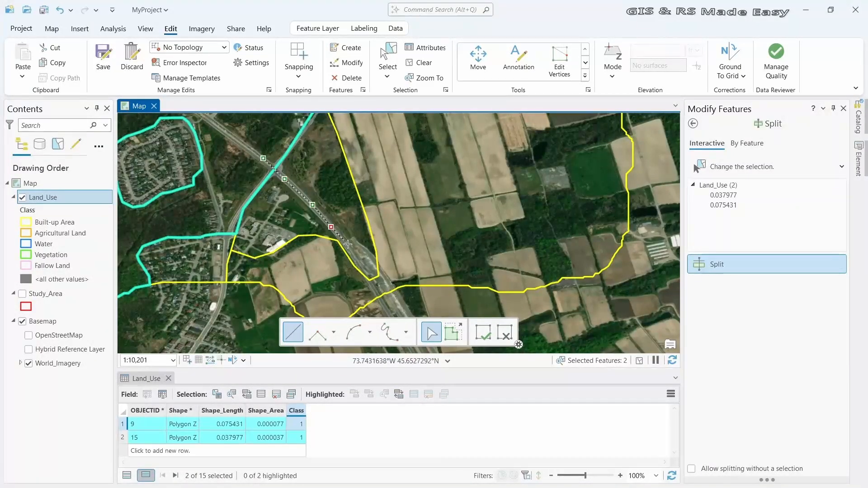
pyautogui.click(358, 261)
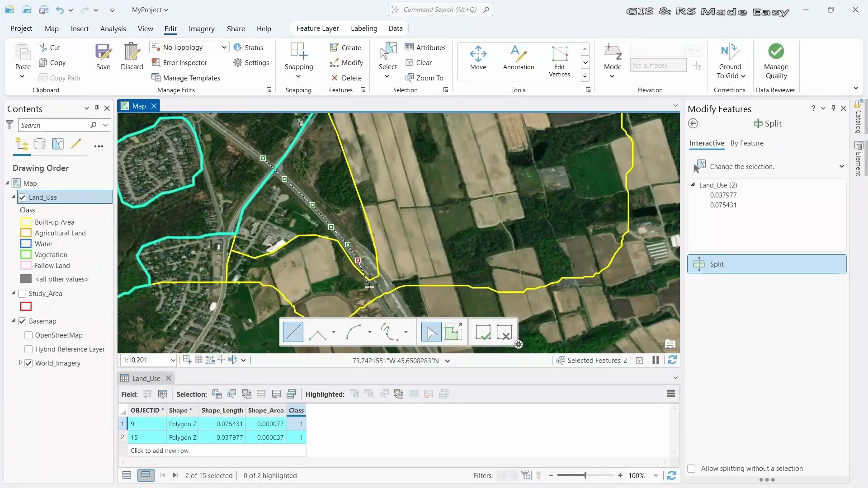
pyautogui.click(367, 287)
pyautogui.doubleClick(368, 287)
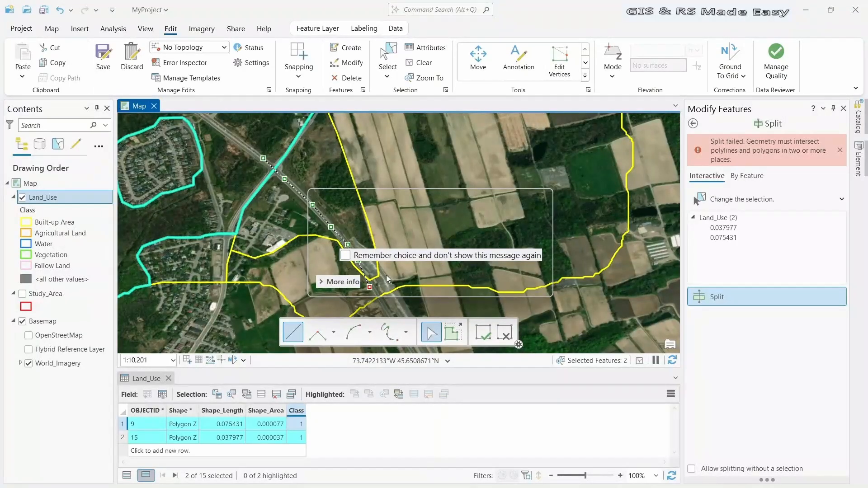
pyautogui.click(524, 282)
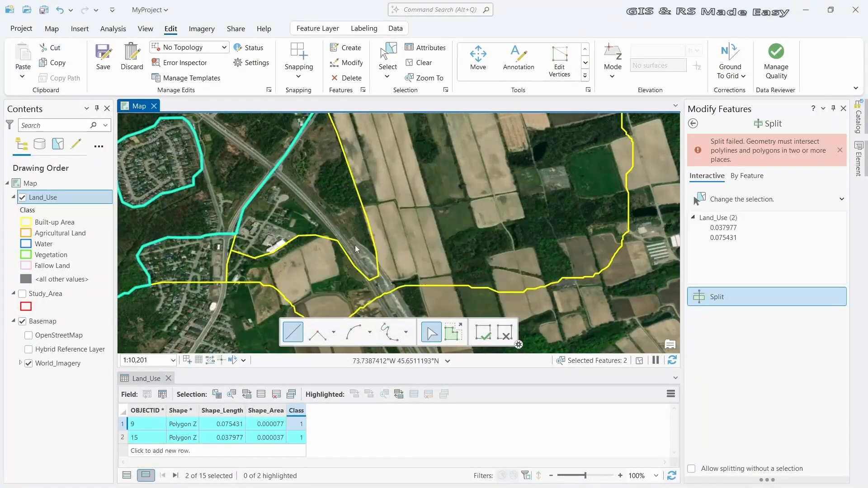
# - Select the triangular Land_Use polygon beside the farmland and split it along the highway from its northwest edge to its southern tip
pyautogui.click(387, 54)
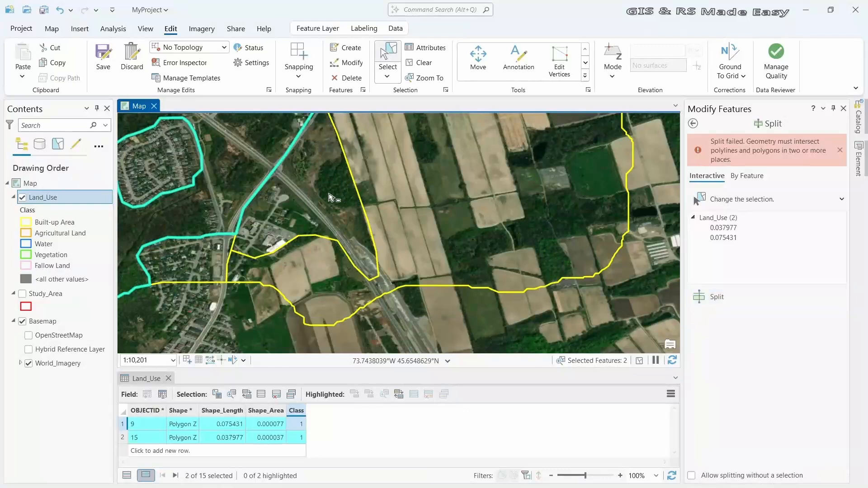
pyautogui.click(329, 197)
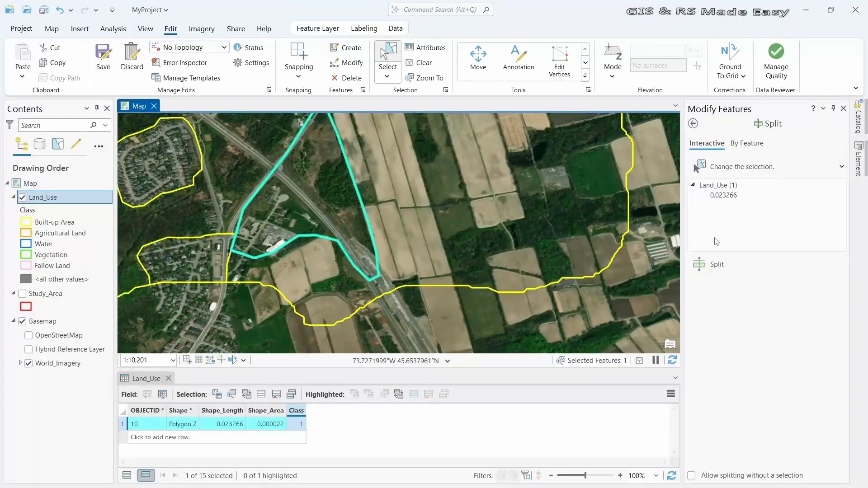
pyautogui.click(715, 264)
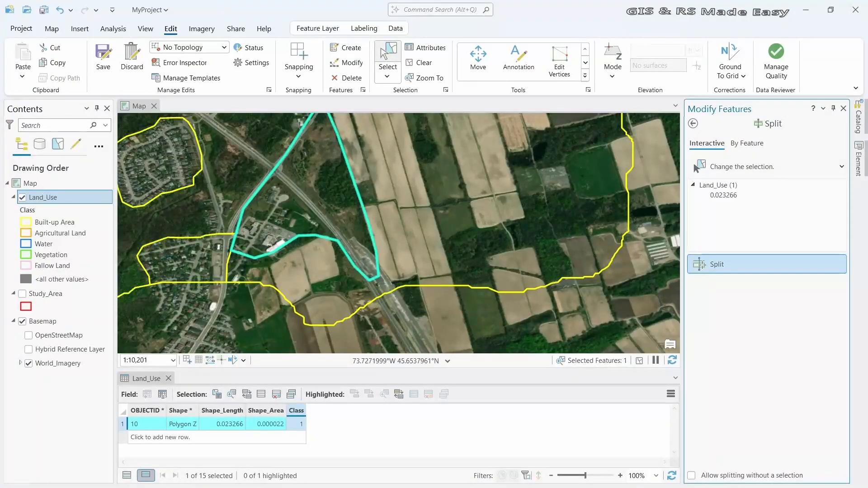
pyautogui.click(261, 156)
pyautogui.click(300, 189)
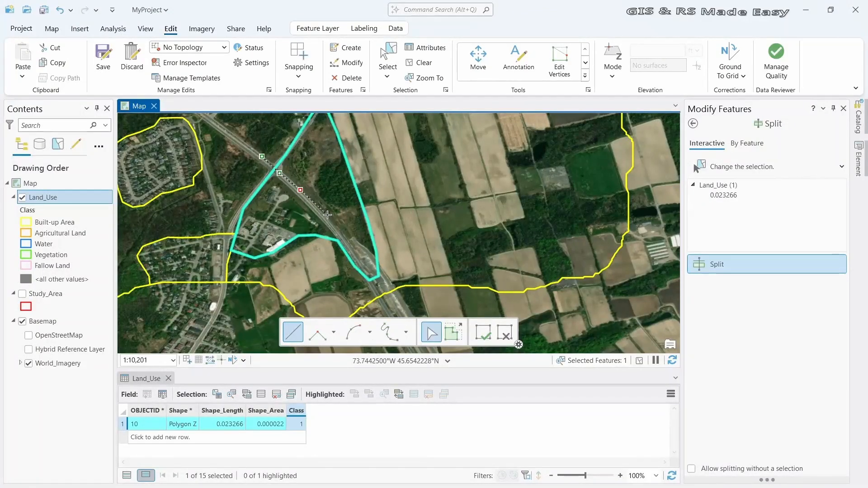
pyautogui.click(350, 251)
pyautogui.press('F2')
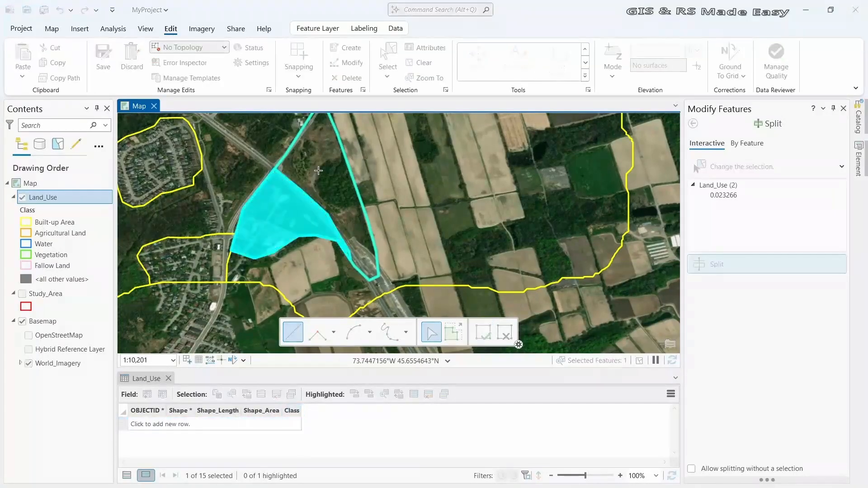
# - Select the large Land_Use polygon north of the river and start a split line southeast from its western edge near the golf course
pyautogui.scroll(-1, 319, 169)
pyautogui.moveTo(320, 169); pyautogui.dragTo(350, 216)
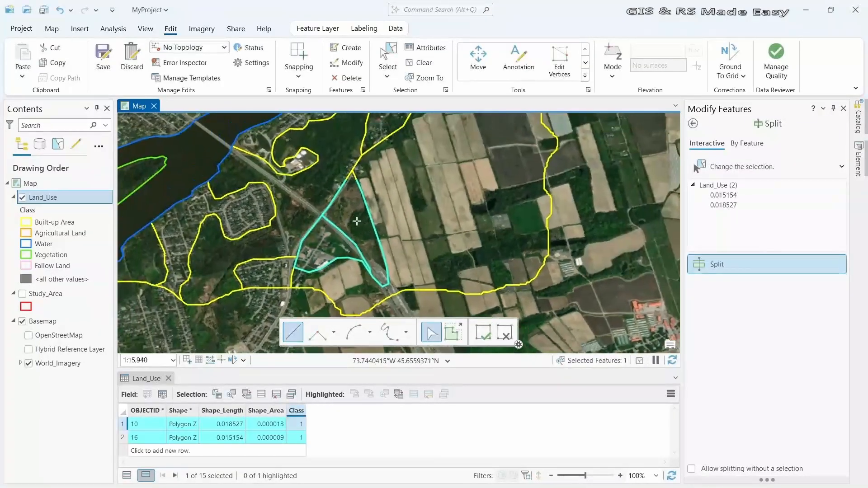
pyautogui.scroll(1, 348, 231)
pyautogui.scroll(-3, 393, 159)
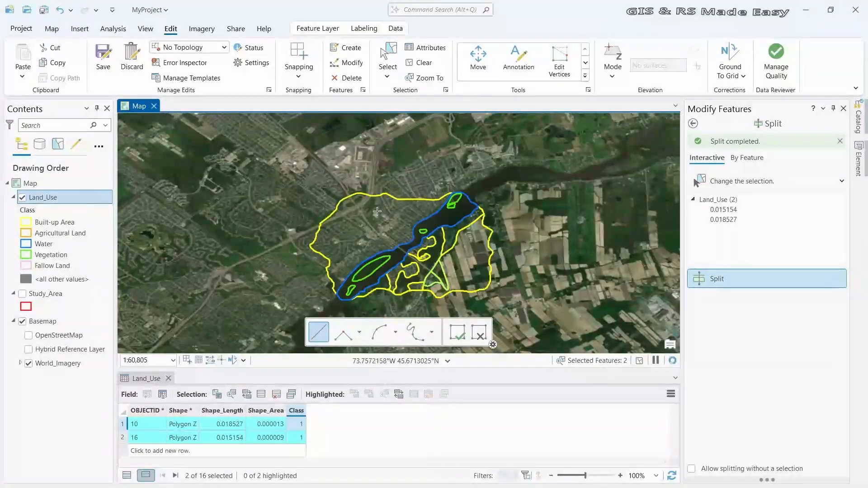
pyautogui.scroll(2, 386, 209)
pyautogui.scroll(2, 341, 208)
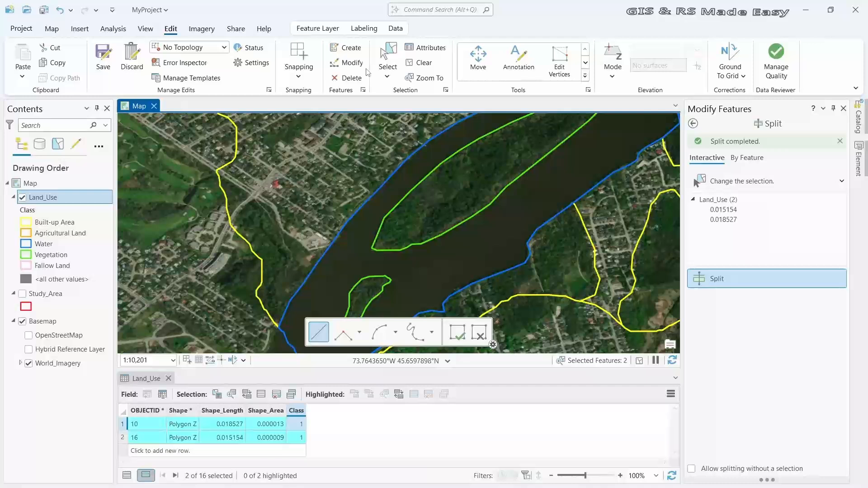
pyautogui.click(387, 56)
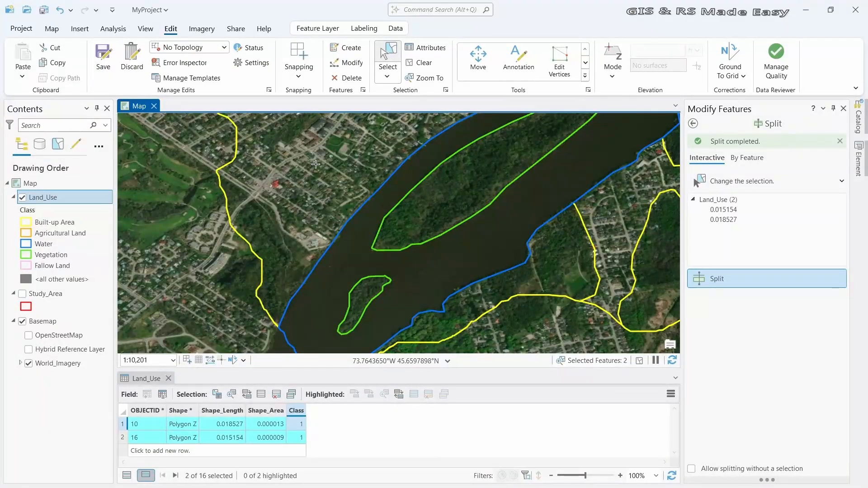
pyautogui.click(264, 244)
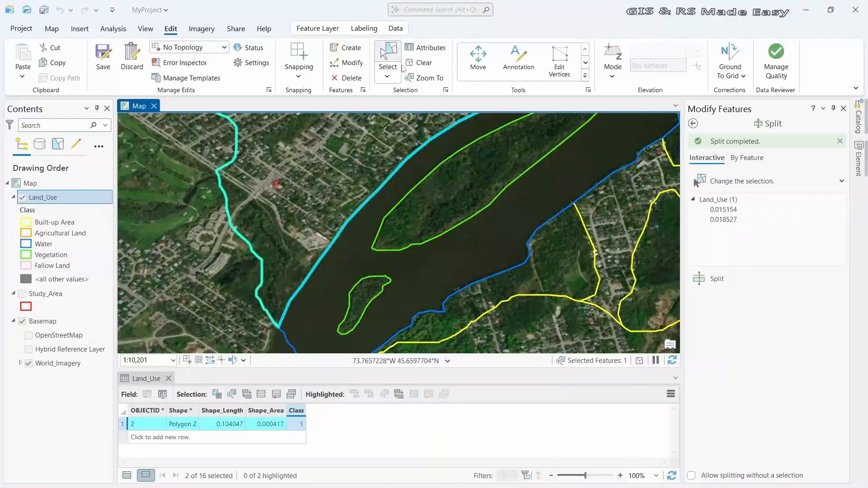
pyautogui.click(723, 278)
pyautogui.click(203, 169)
pyautogui.click(226, 177)
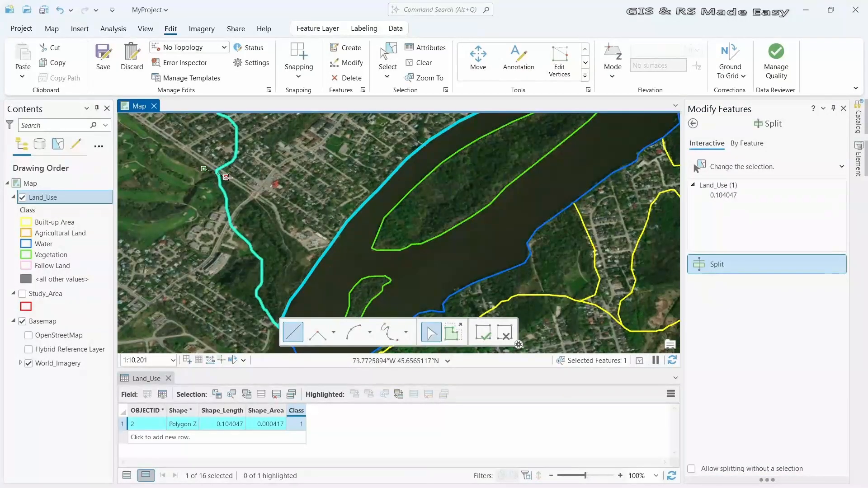
pyautogui.click(239, 185)
pyautogui.click(246, 191)
pyautogui.click(258, 197)
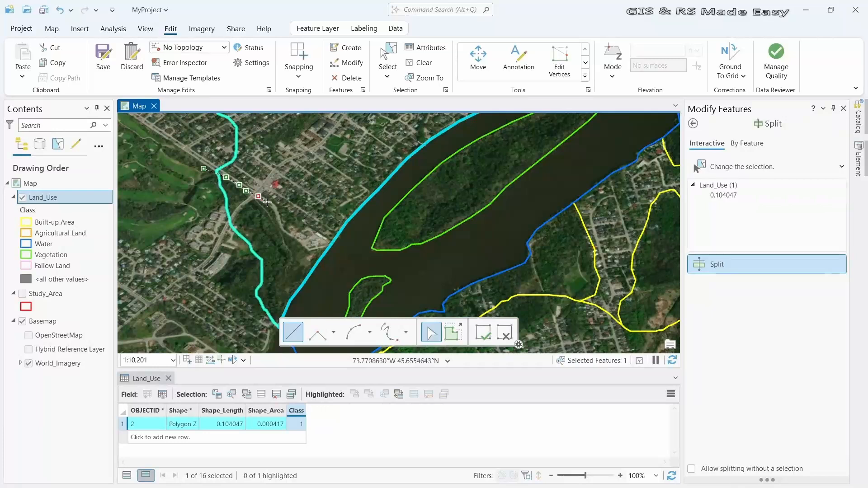
# - Continue the split line southeast between the housing and the trees, end it in the river, and split the polygon
pyautogui.click(273, 207)
pyautogui.click(278, 219)
pyautogui.click(285, 228)
pyautogui.click(300, 242)
pyautogui.click(308, 247)
pyautogui.click(316, 248)
pyautogui.click(331, 244)
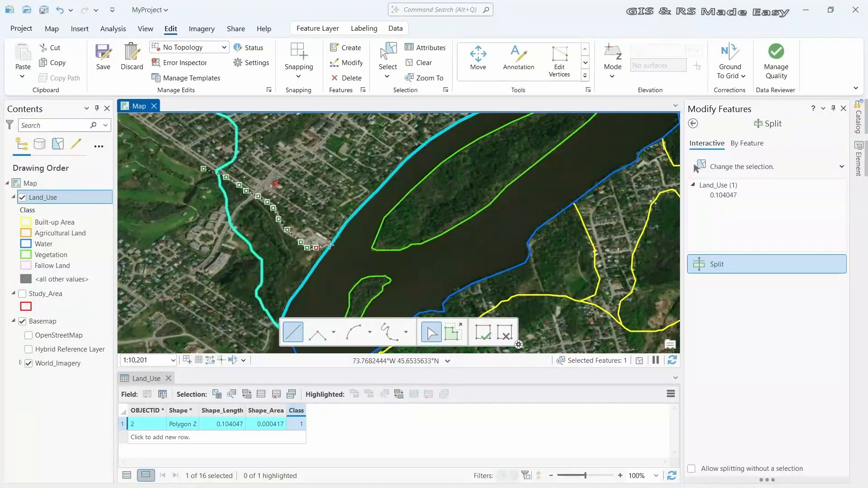
pyautogui.click(345, 243)
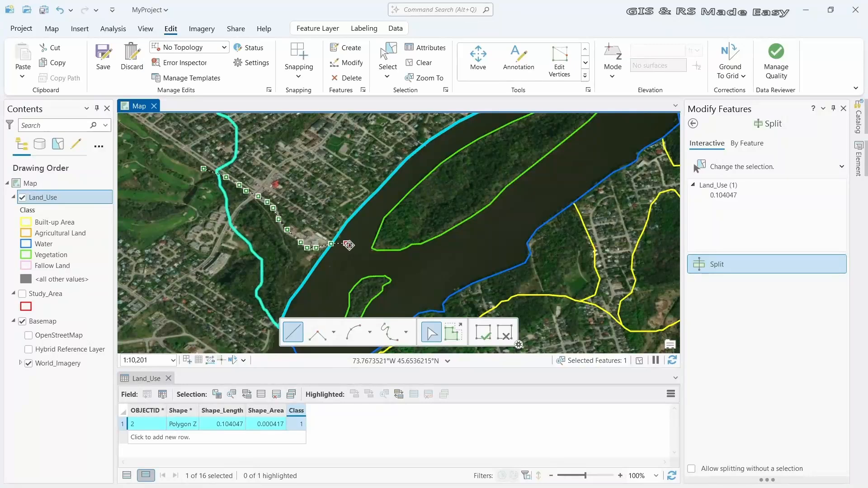
pyautogui.press('F2')
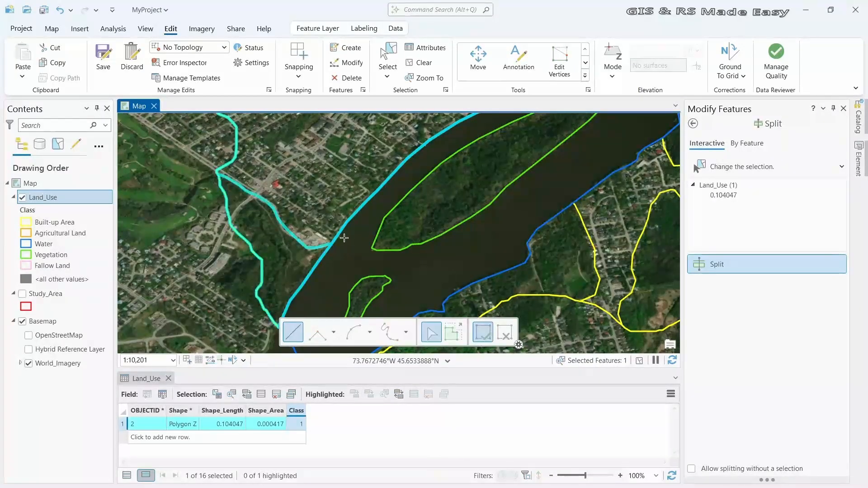
# - Start a split line around the vegetated lot west of the white-roofed building, tracing its northwest and southwest edges
pyautogui.scroll(-2, 323, 182)
pyautogui.moveTo(354, 159); pyautogui.dragTo(349, 237)
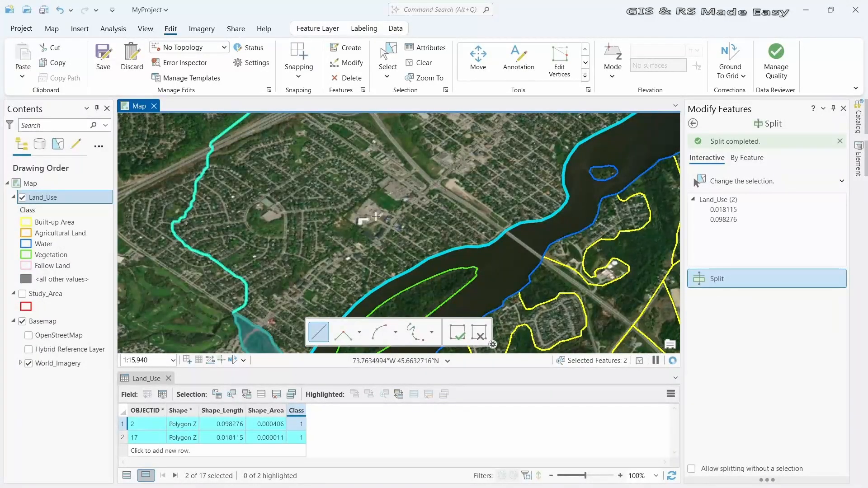
pyautogui.scroll(4, 375, 217)
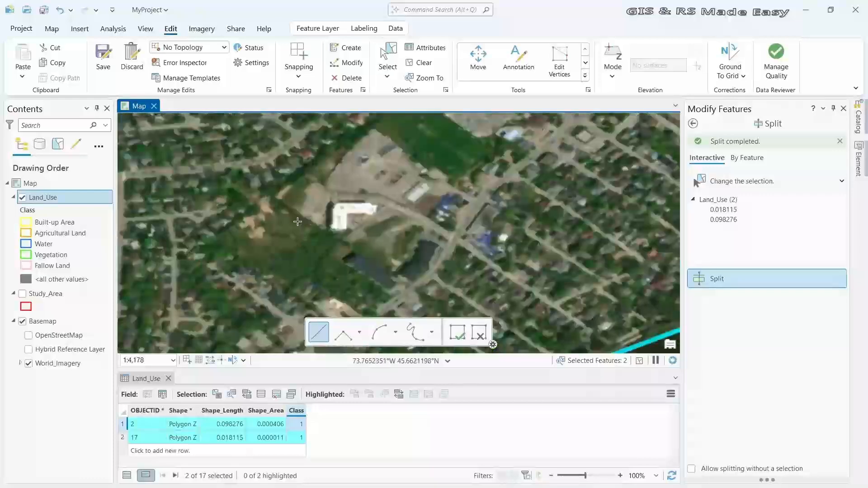
pyautogui.moveTo(298, 235); pyautogui.dragTo(317, 183)
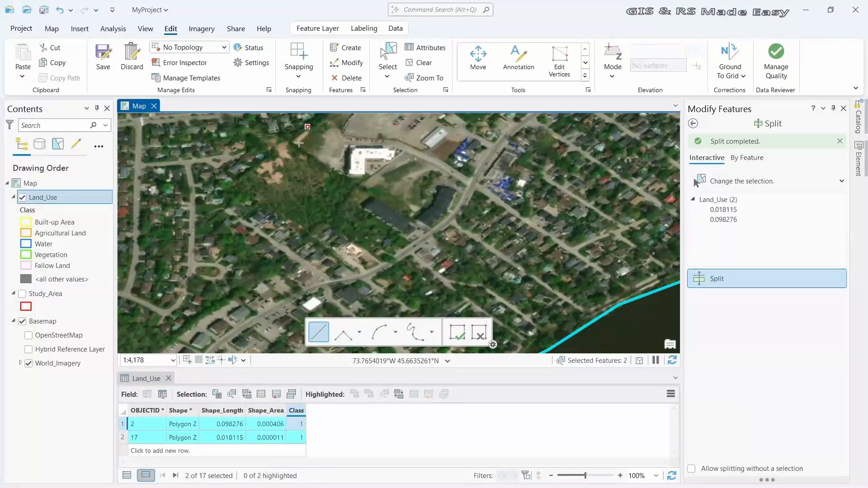
pyautogui.click(223, 189)
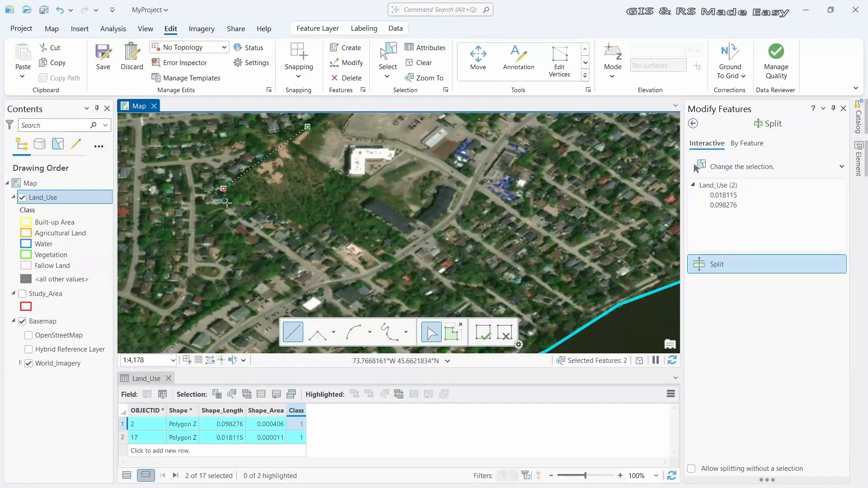
pyautogui.click(227, 202)
pyautogui.click(244, 203)
pyautogui.click(265, 212)
pyautogui.click(299, 226)
pyautogui.click(336, 233)
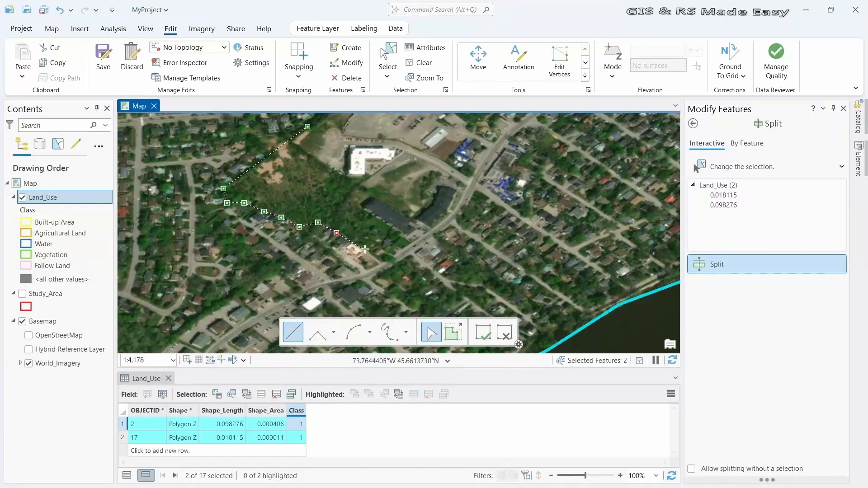
# - Trace the vegetated lot's southeast and northeast edges, cross the line's starting segment to close the loop, and split the polygon
pyautogui.click(366, 251)
pyautogui.click(366, 212)
pyautogui.click(359, 198)
pyautogui.click(356, 186)
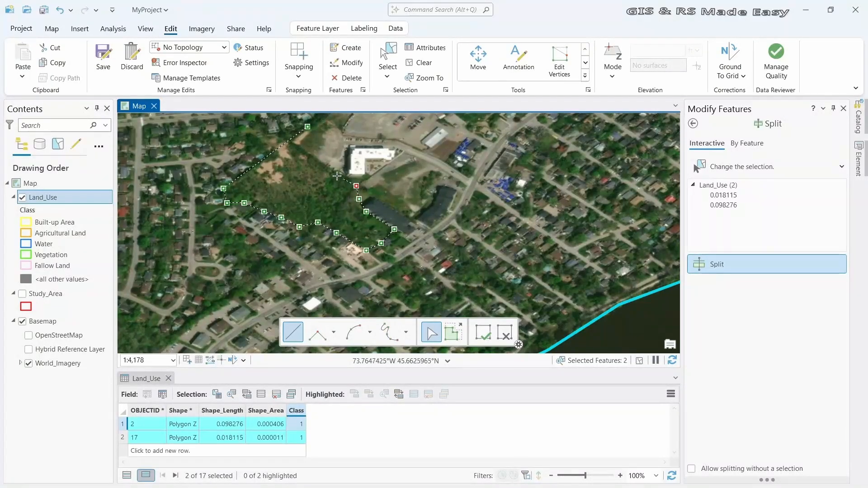
pyautogui.click(302, 148)
pyautogui.click(281, 127)
pyautogui.doubleClick(281, 125)
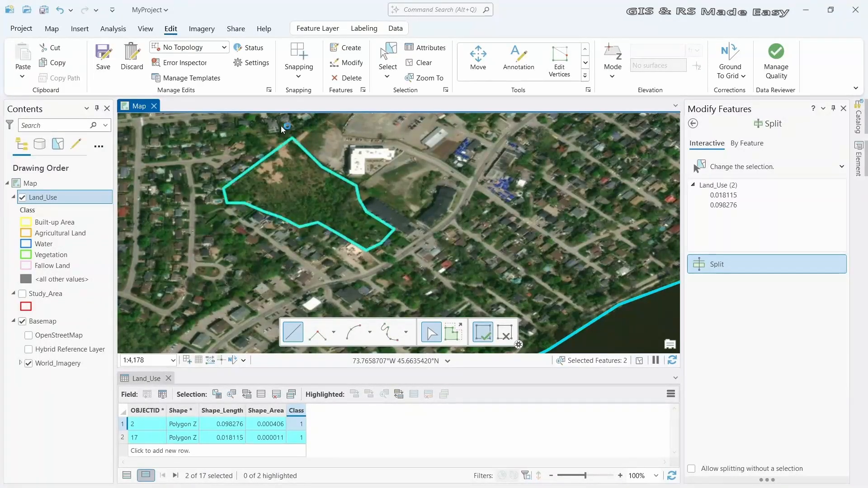
# - Start a split line around the wooded area inside the ring road, tracing its northern edge west past the large building and parking lot
pyautogui.scroll(-3, 315, 166)
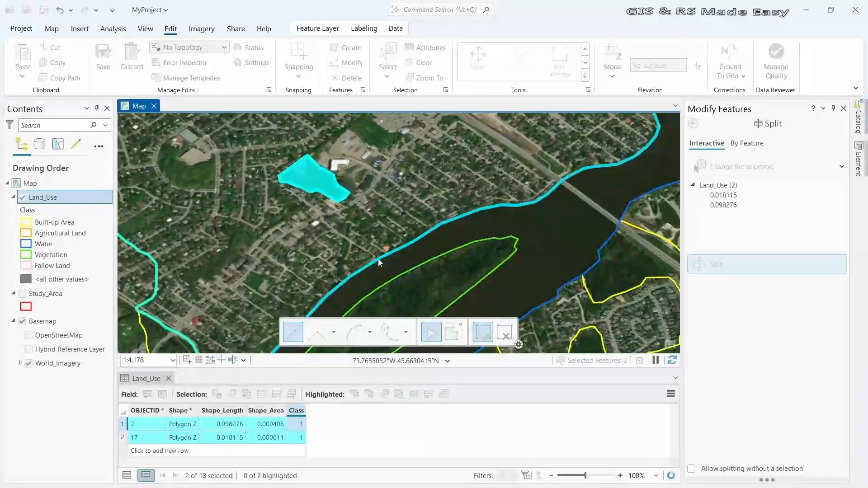
pyautogui.moveTo(186, 161)
pyautogui.mouseDown()
pyautogui.moveTo(219, 199)
pyautogui.moveTo(371, 292)
pyautogui.moveTo(370, 262)
pyautogui.mouseUp()
pyautogui.scroll(3, 370, 263)
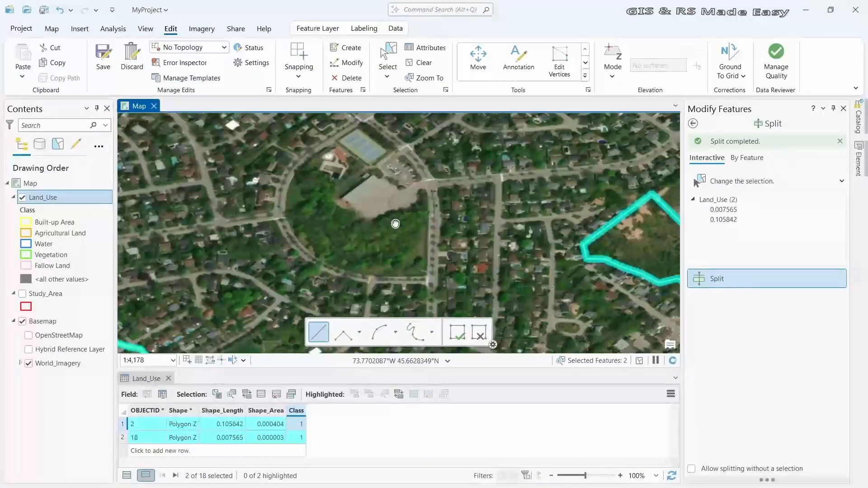
pyautogui.click(430, 185)
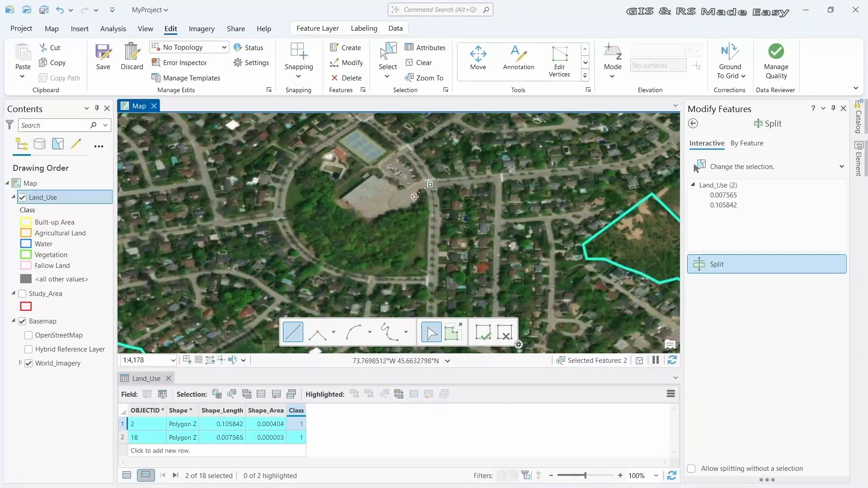
pyautogui.click(378, 214)
pyautogui.click(352, 213)
pyautogui.click(333, 199)
pyautogui.click(336, 184)
pyautogui.click(319, 169)
pyautogui.click(291, 178)
pyautogui.click(283, 200)
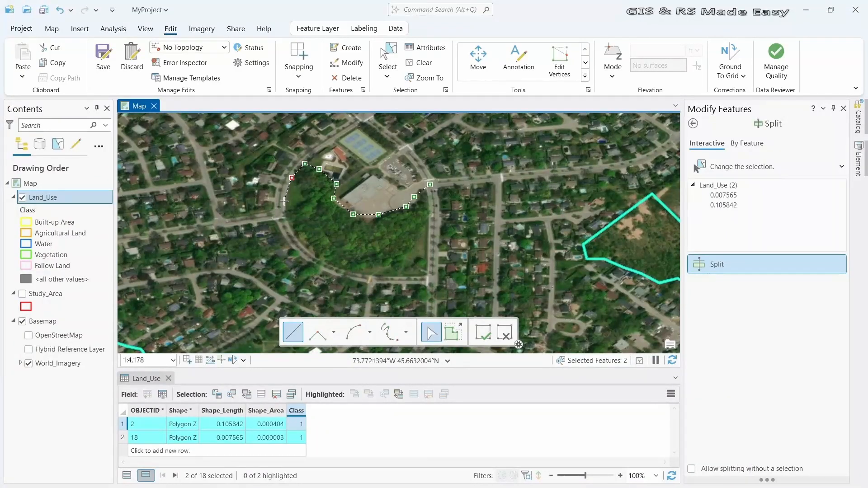
# - Trace the wooded area's southern and eastern edges along the ring road, close the loop across the line's start, and split the polygon
pyautogui.click(290, 229)
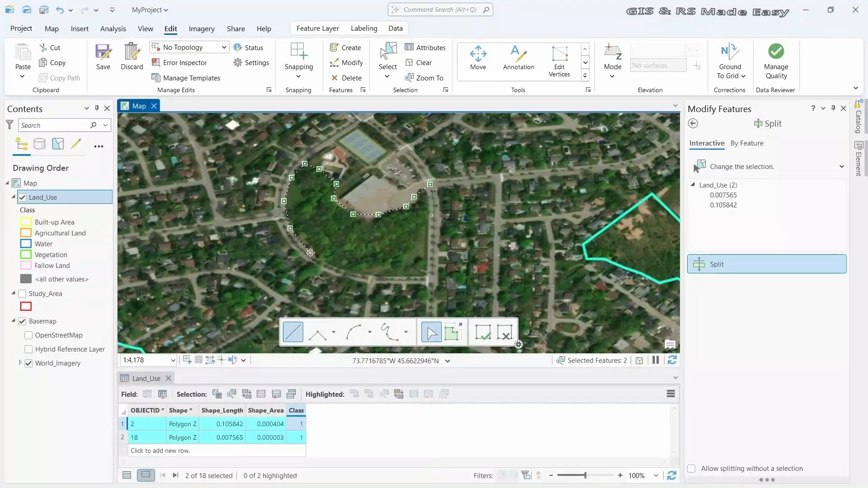
pyautogui.click(310, 253)
pyautogui.click(354, 275)
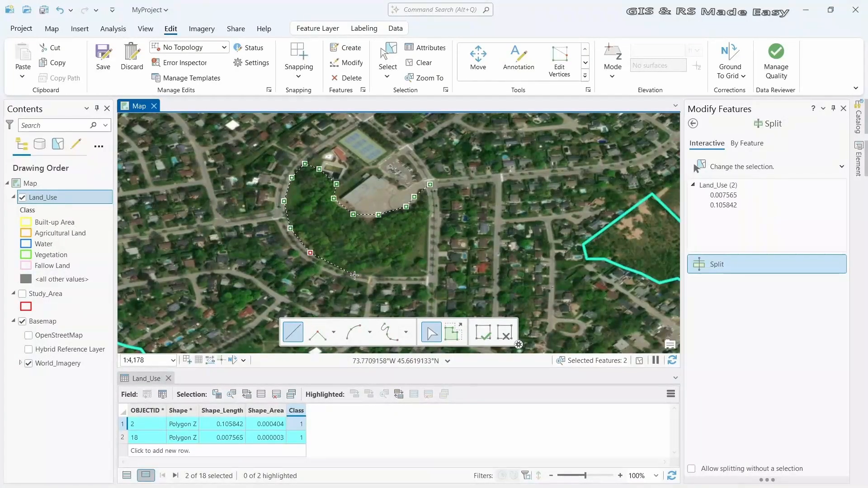
pyautogui.click(404, 277)
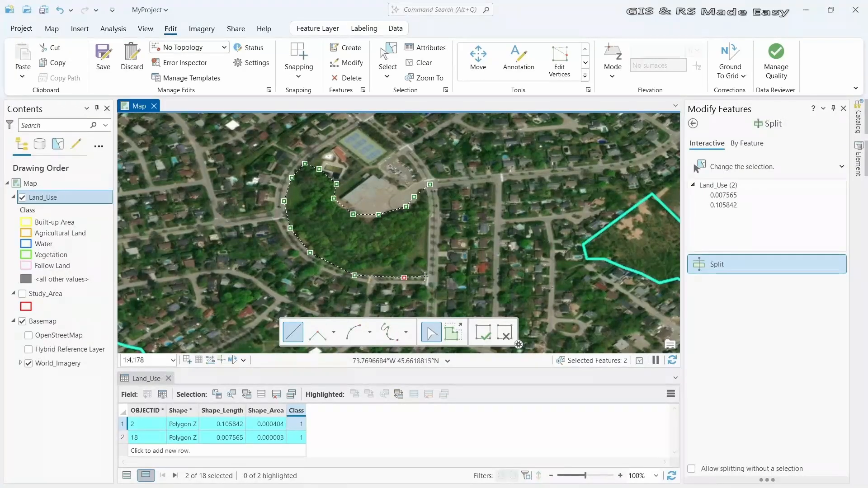
pyautogui.click(427, 222)
pyautogui.click(428, 197)
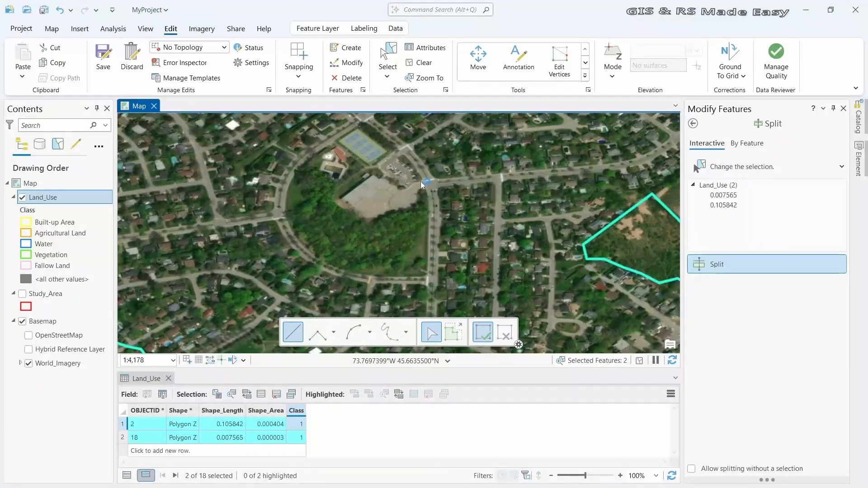
pyautogui.doubleClick(420, 181)
# - Start a split line above the polygon's northern boundary east of the highway interchange and trace south between the vegetation and the housing
pyautogui.scroll(-3, 420, 181)
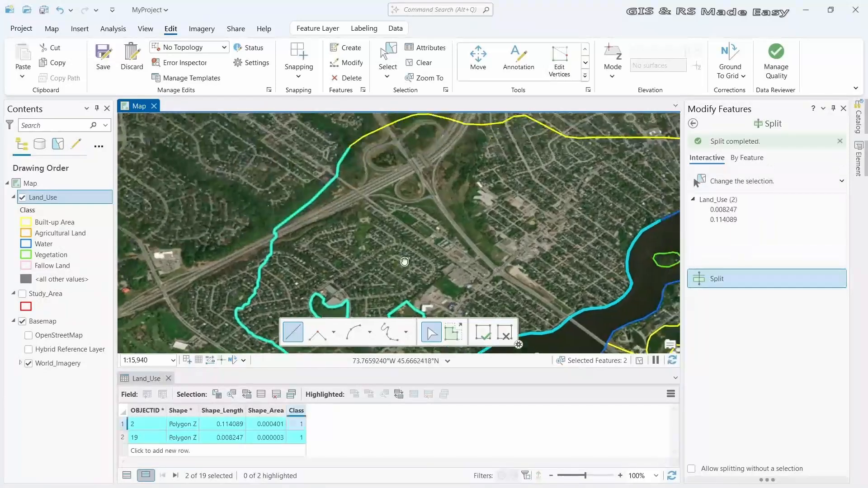
pyautogui.scroll(2, 363, 251)
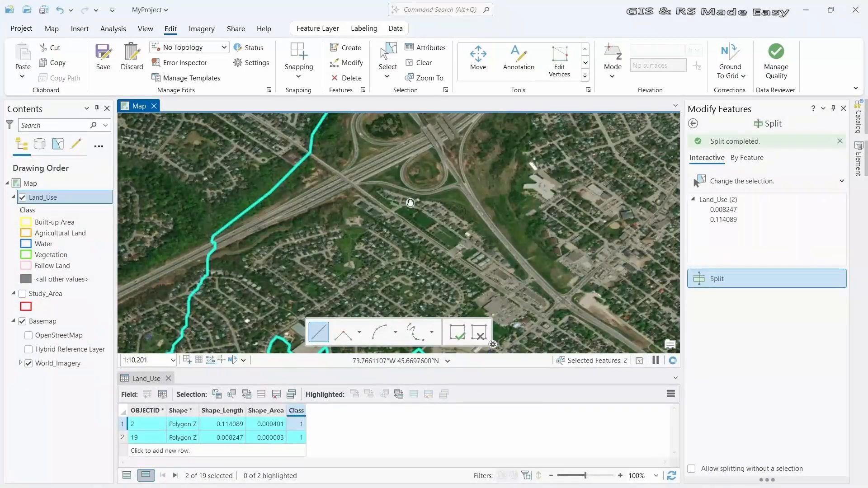
pyautogui.moveTo(410, 203); pyautogui.dragTo(406, 253)
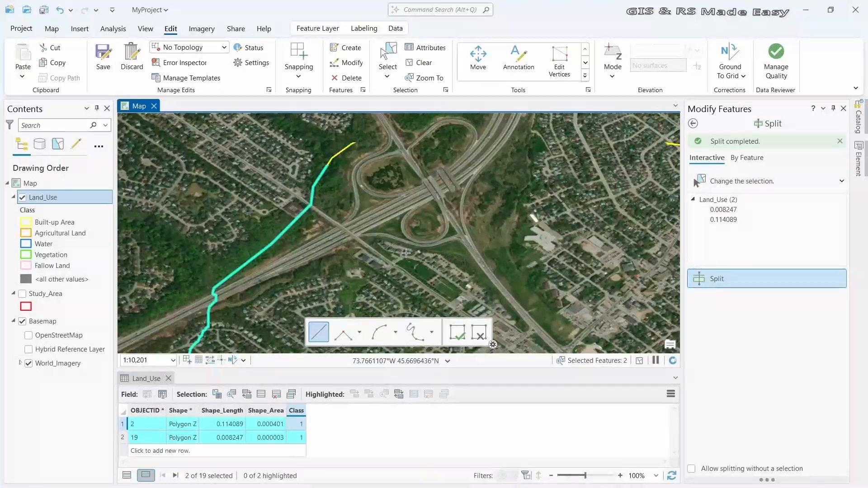
pyautogui.moveTo(405, 253); pyautogui.dragTo(366, 198)
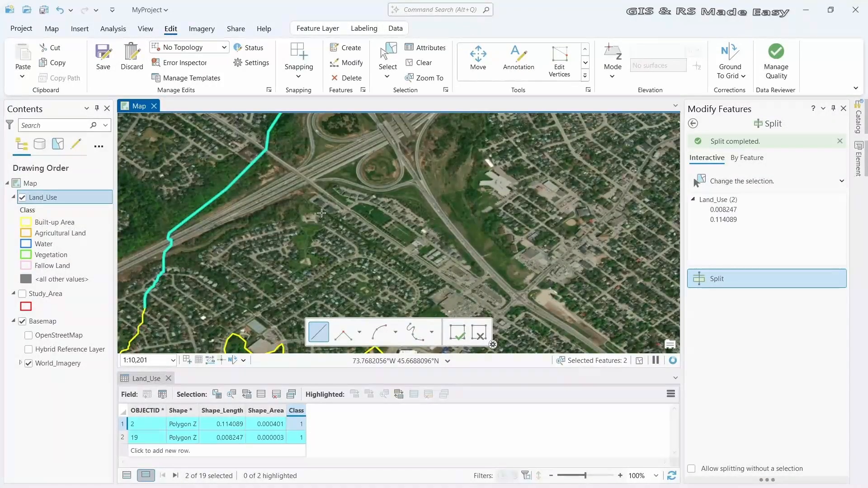
pyautogui.scroll(2, 322, 212)
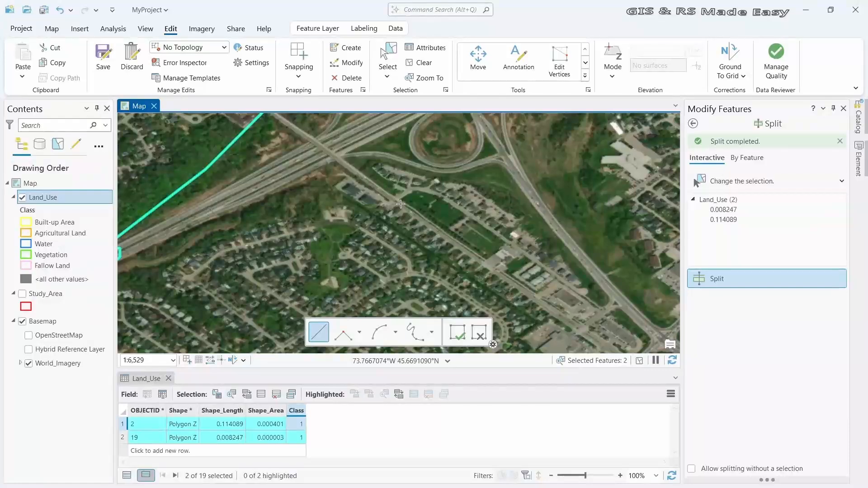
pyautogui.moveTo(349, 188); pyautogui.dragTo(276, 327)
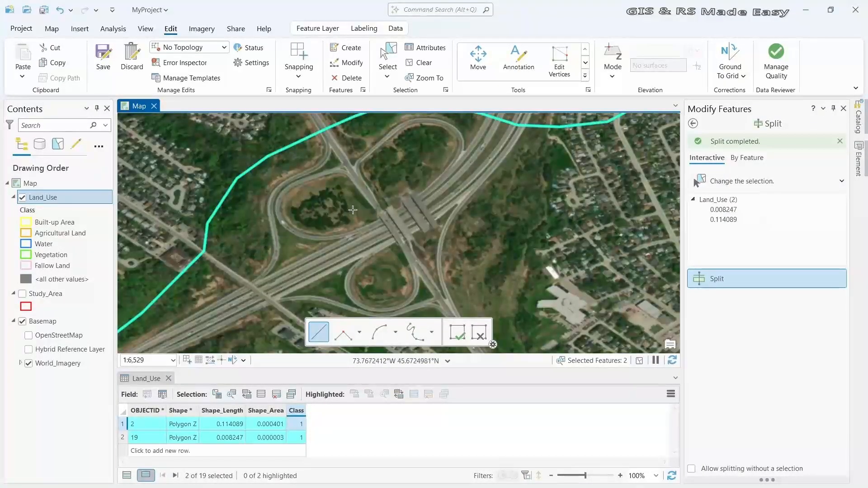
pyautogui.moveTo(367, 206); pyautogui.dragTo(331, 278)
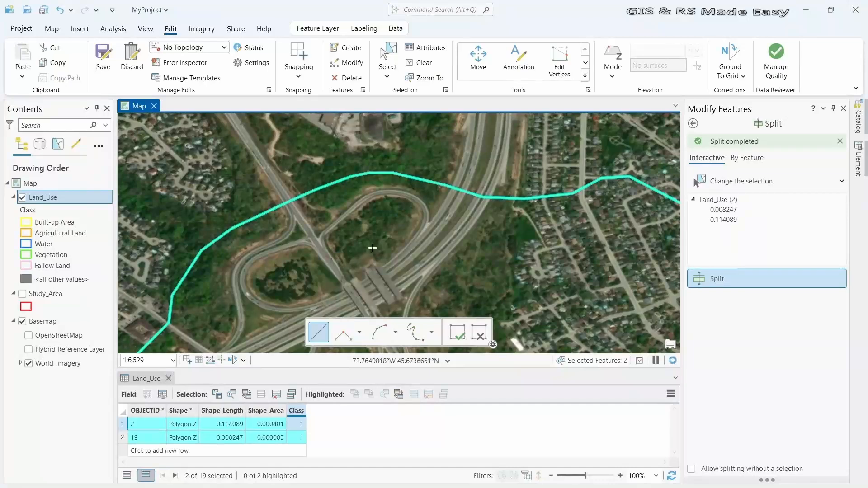
pyautogui.moveTo(492, 256); pyautogui.dragTo(479, 200)
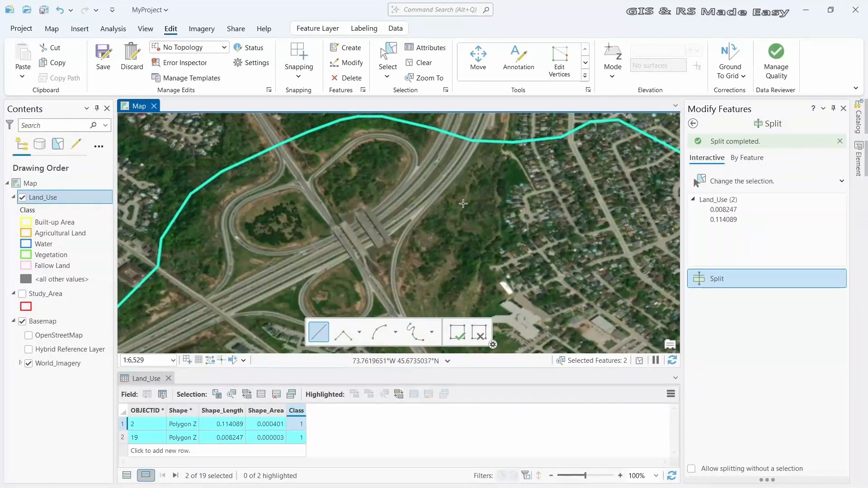
pyautogui.scroll(-2, 462, 204)
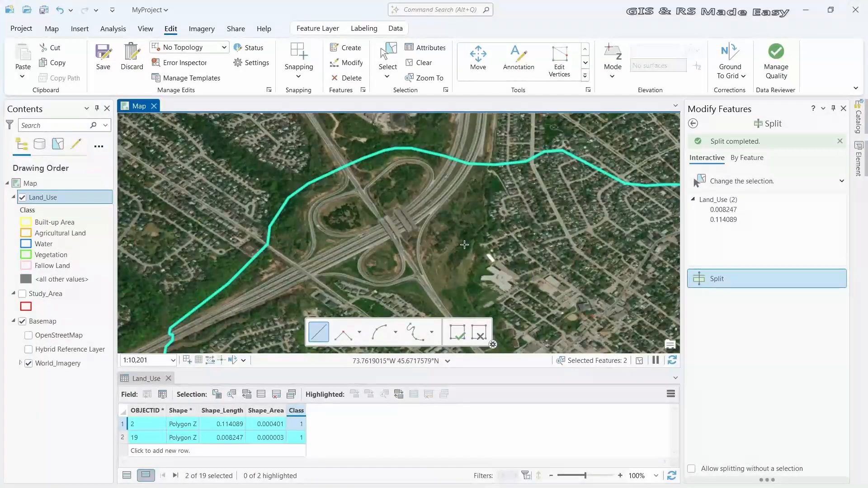
pyautogui.moveTo(464, 245); pyautogui.dragTo(429, 230)
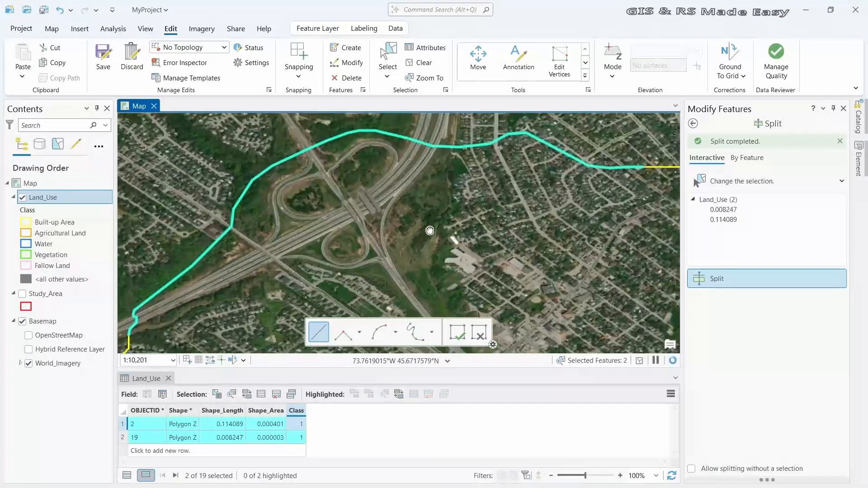
pyautogui.click(455, 133)
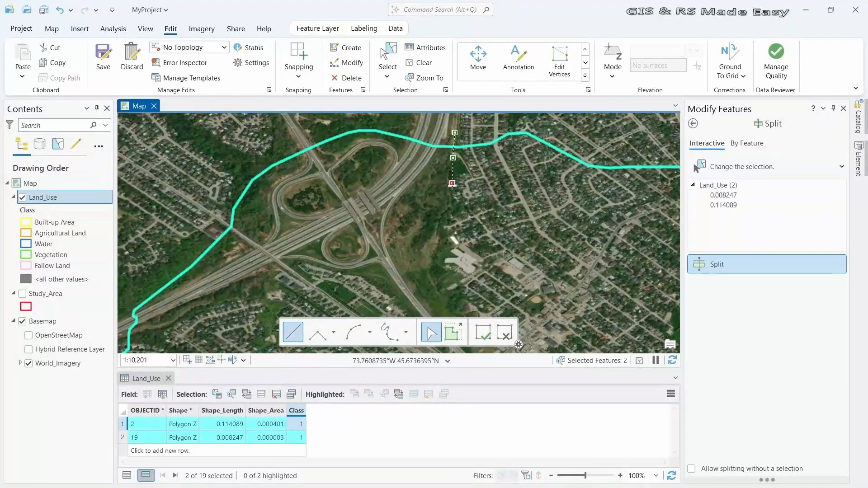
pyautogui.click(437, 262)
pyautogui.click(442, 280)
pyautogui.moveTo(444, 289); pyautogui.dragTo(445, 207)
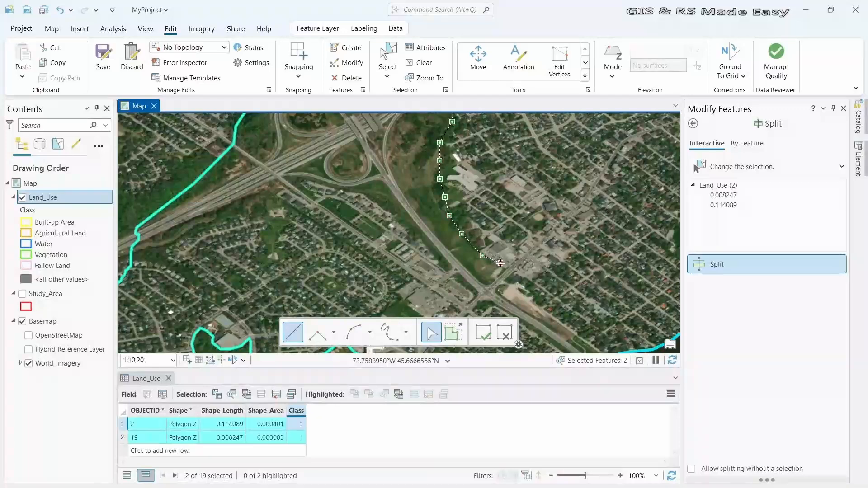
# - Continue the split line around the road intersection and northwest between the highway and the commercial buildings
pyautogui.scroll(4, 529, 290)
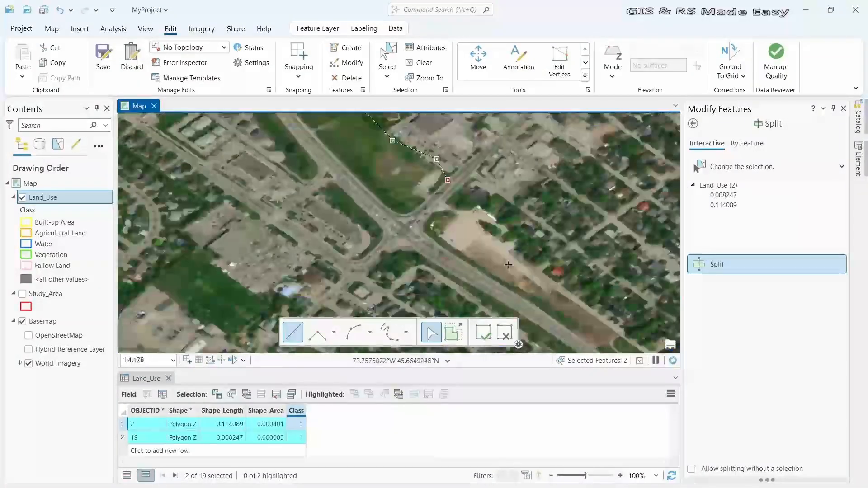
pyautogui.click(398, 274)
pyautogui.click(348, 244)
pyautogui.click(303, 201)
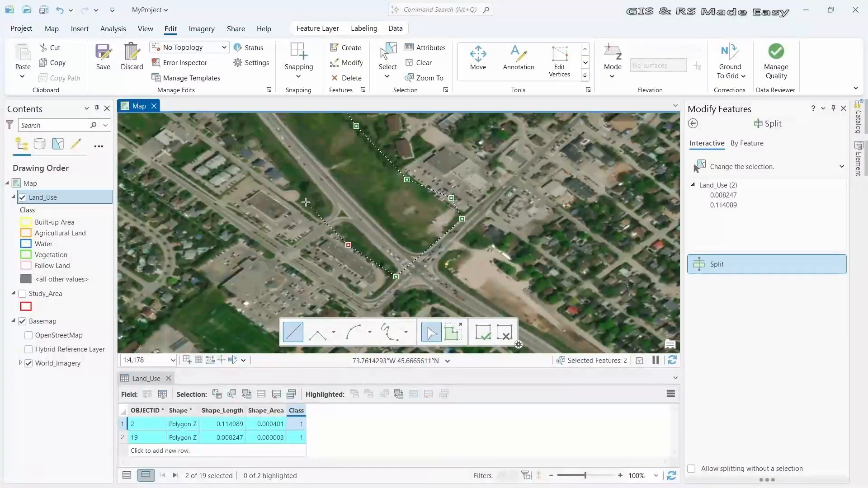
pyautogui.click(261, 143)
pyautogui.moveTo(266, 144); pyautogui.dragTo(406, 234)
pyautogui.click(390, 224)
pyautogui.click(370, 216)
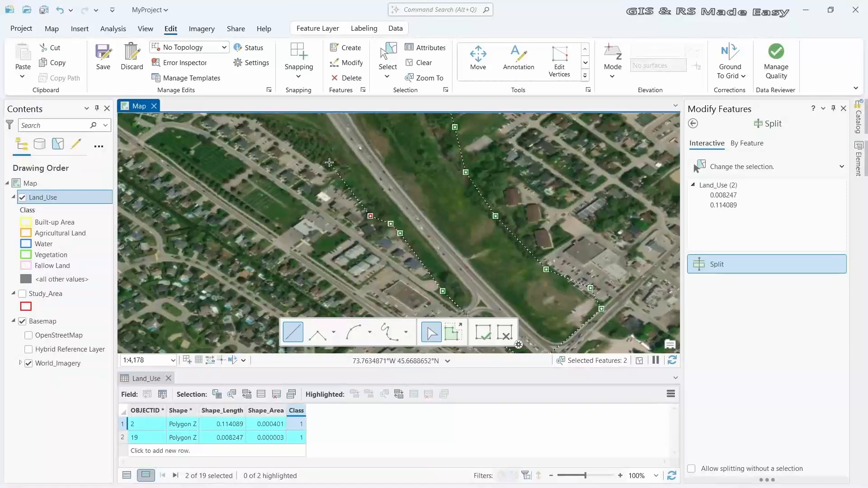
pyautogui.click(328, 161)
# - Continue the split line northwest below the interchange ramps, then turn it southwest along the northern edge of the housing
pyautogui.moveTo(329, 164); pyautogui.dragTo(416, 248)
pyautogui.scroll(-2, 416, 249)
pyautogui.click(389, 222)
pyautogui.click(304, 203)
pyautogui.press('Left')
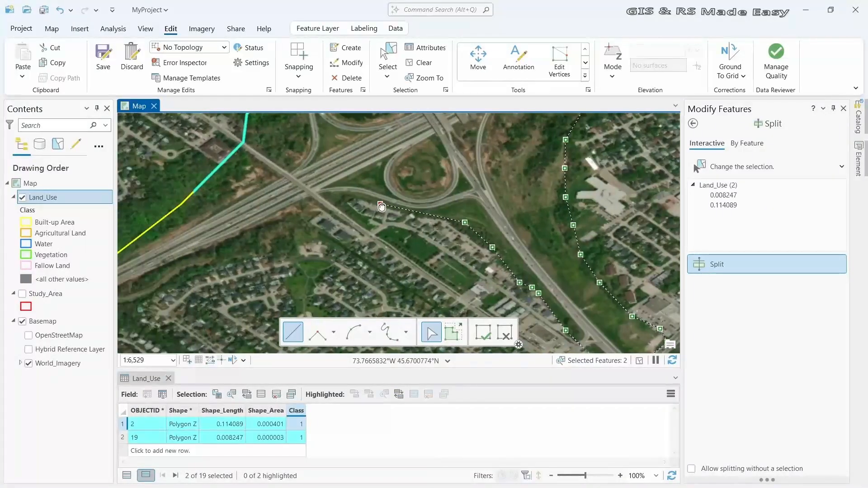
pyautogui.click(329, 193)
pyautogui.click(308, 214)
pyautogui.click(287, 251)
pyautogui.click(242, 255)
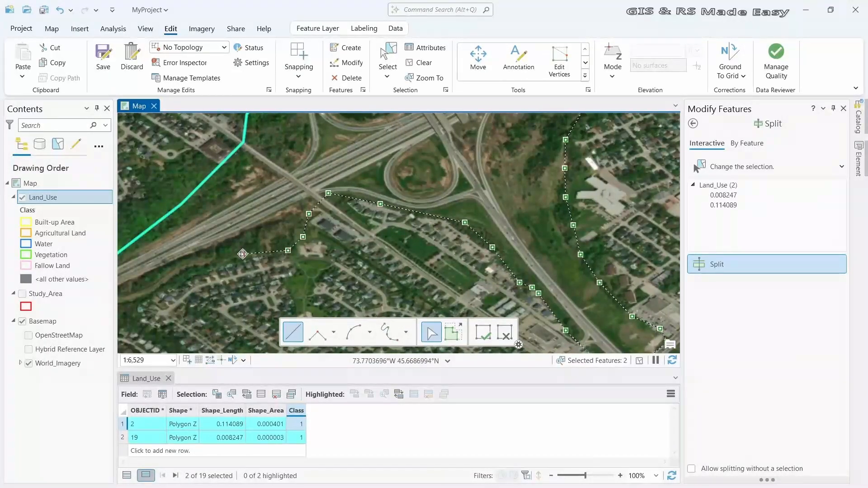
# - Extend the split line southwest along the housing's edge, cross the polygon's western boundary, and split off the highway interchange area
pyautogui.moveTo(212, 266); pyautogui.dragTo(351, 221)
pyautogui.click(326, 229)
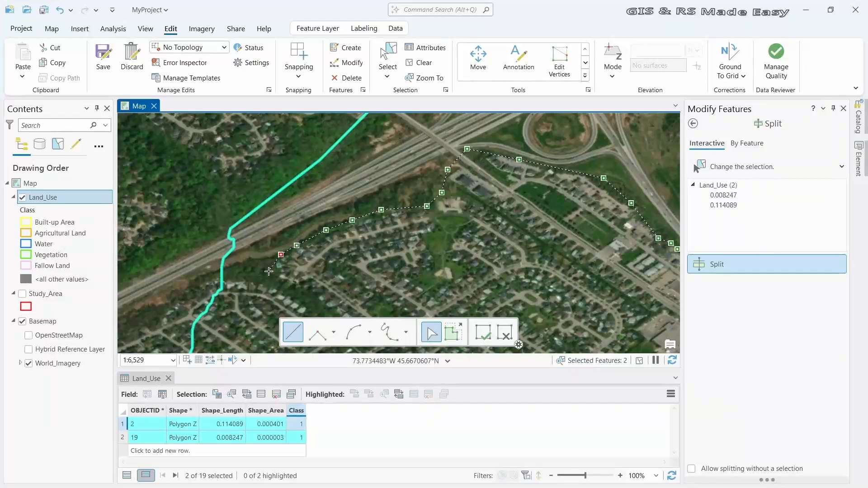
pyautogui.click(203, 276)
pyautogui.press('F2')
# - Select the wooded Land_Use polygon southeast of the river, west of the highway junction
pyautogui.moveTo(384, 221)
pyautogui.mouseDown()
pyautogui.moveTo(372, 244)
pyautogui.moveTo(306, 296)
pyautogui.mouseUp()
pyautogui.scroll(-4, 365, 232)
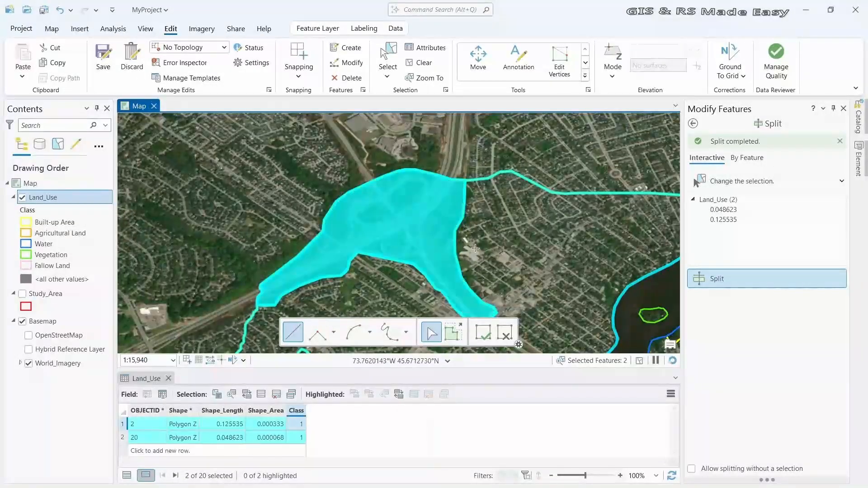
pyautogui.moveTo(474, 247); pyautogui.dragTo(302, 242)
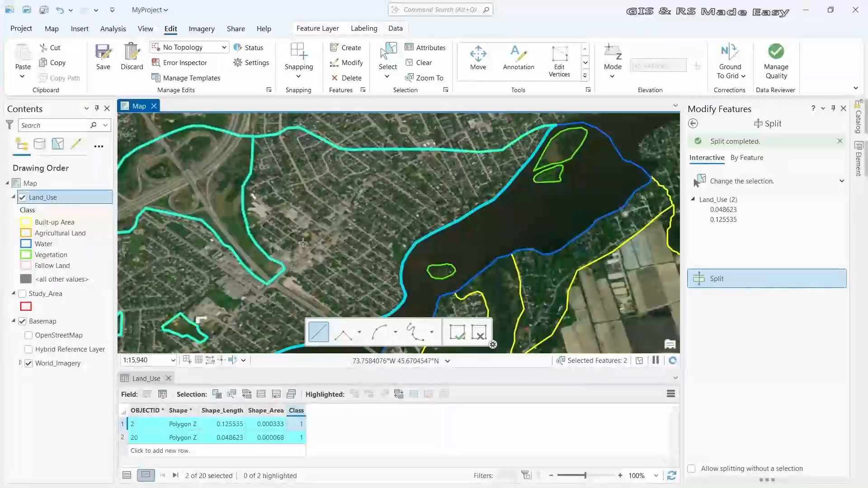
pyautogui.moveTo(371, 248); pyautogui.dragTo(441, 153)
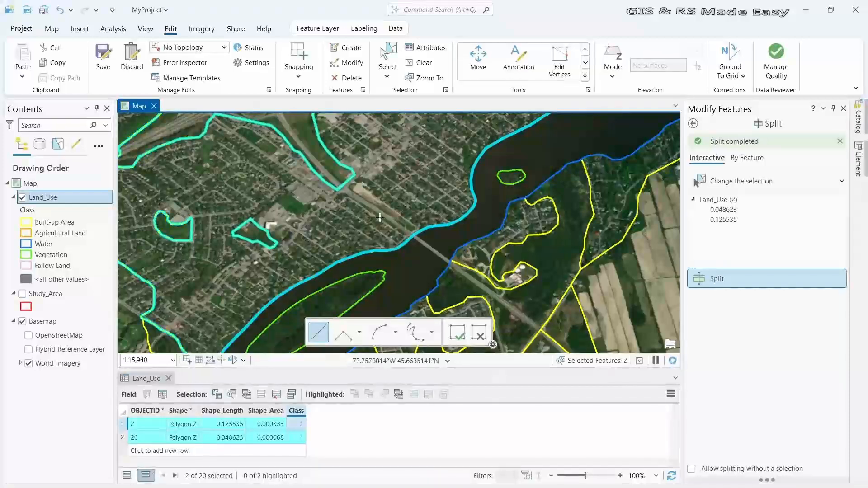
pyautogui.scroll(-2, 404, 189)
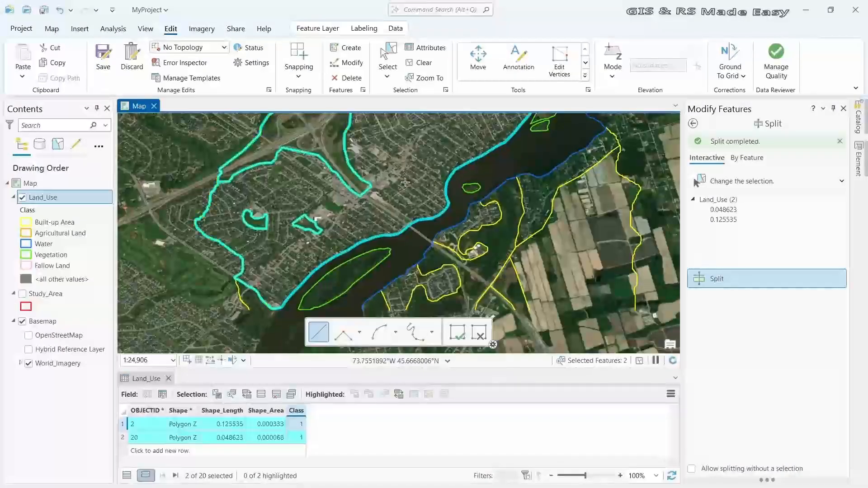
pyautogui.moveTo(452, 233); pyautogui.dragTo(429, 184)
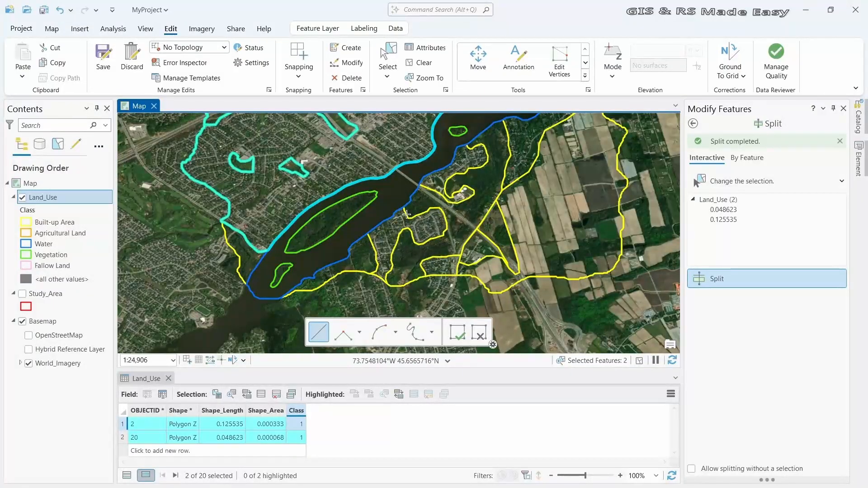
pyautogui.scroll(5, 460, 254)
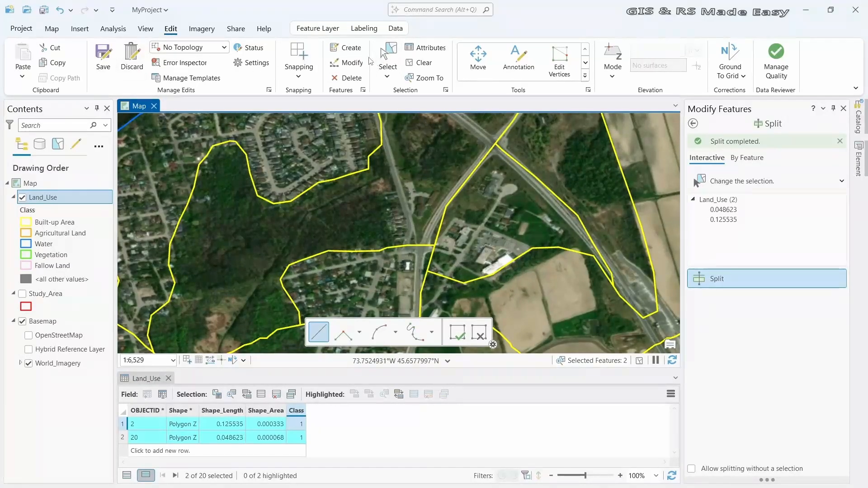
pyautogui.click(387, 54)
pyautogui.click(408, 222)
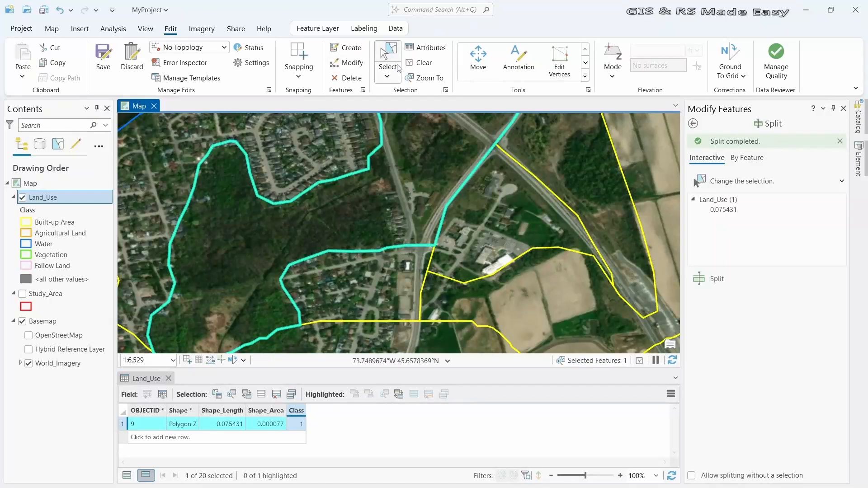
# - Start a split line below the selected polygon's southern edge, running north along the houses' western side and east across the road above them
pyautogui.click(723, 279)
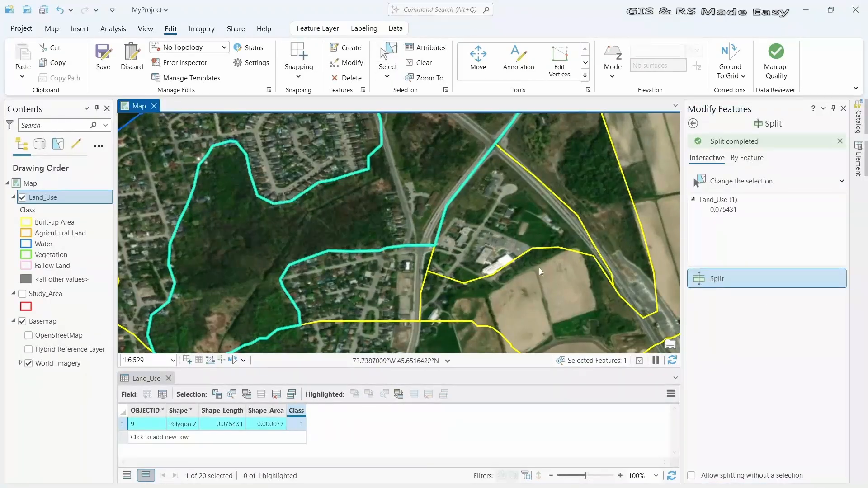
pyautogui.click(390, 253)
pyautogui.click(386, 223)
pyautogui.click(385, 213)
pyautogui.click(385, 203)
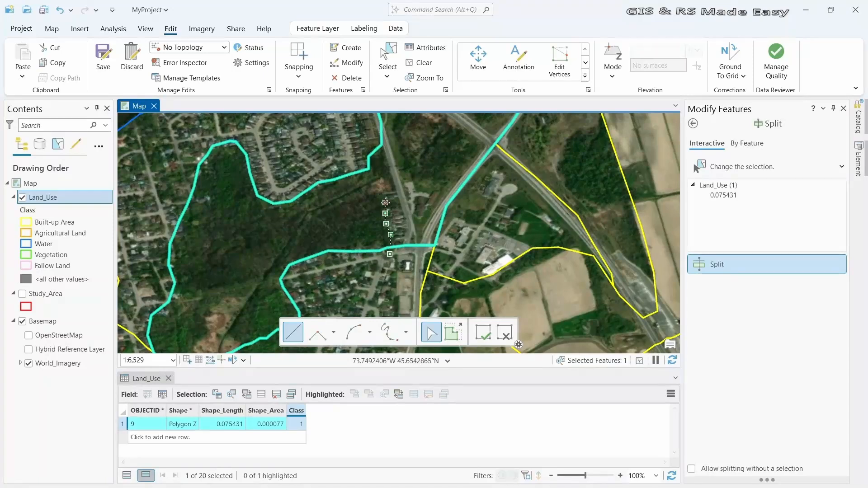
pyautogui.click(385, 193)
pyautogui.click(389, 188)
pyautogui.click(397, 188)
pyautogui.click(401, 188)
pyautogui.click(409, 187)
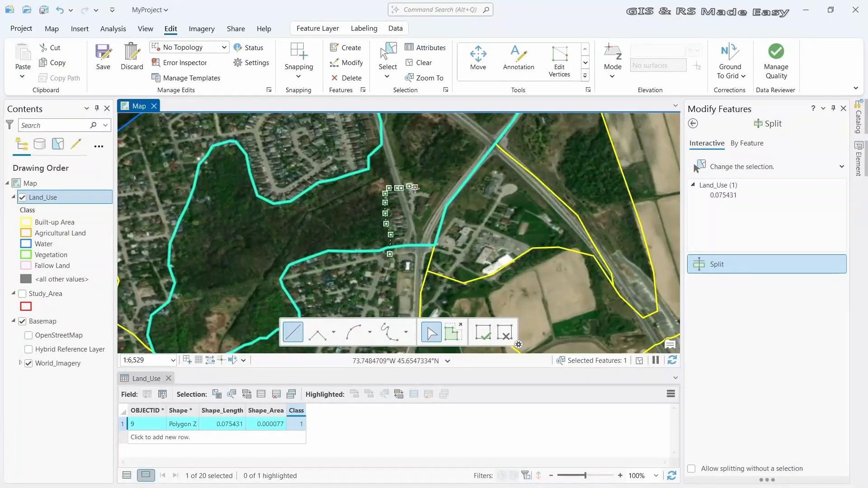
# - Continue the split line east across the polygon's boundary at the highway, split off the roadside housing block, and save the edits
pyautogui.click(416, 189)
pyautogui.click(427, 190)
pyautogui.click(436, 191)
pyautogui.click(439, 192)
pyautogui.click(442, 193)
pyautogui.click(447, 197)
pyautogui.click(457, 204)
pyautogui.press('F2')
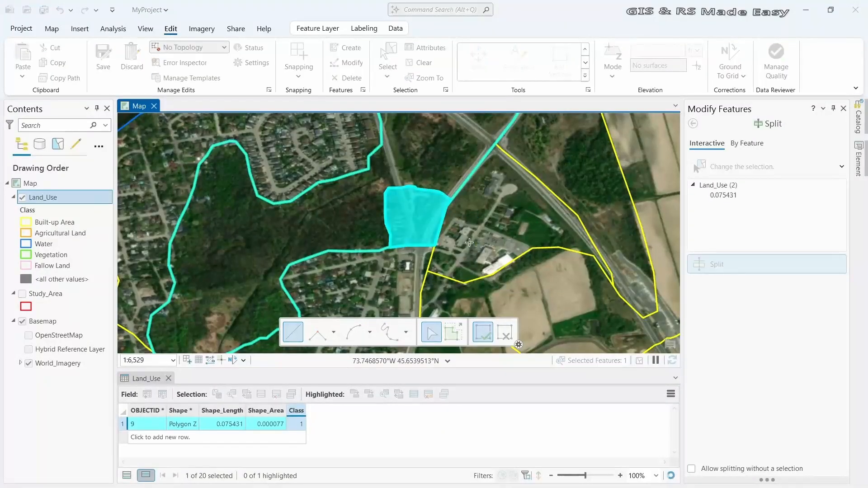
pyautogui.scroll(-2, 469, 243)
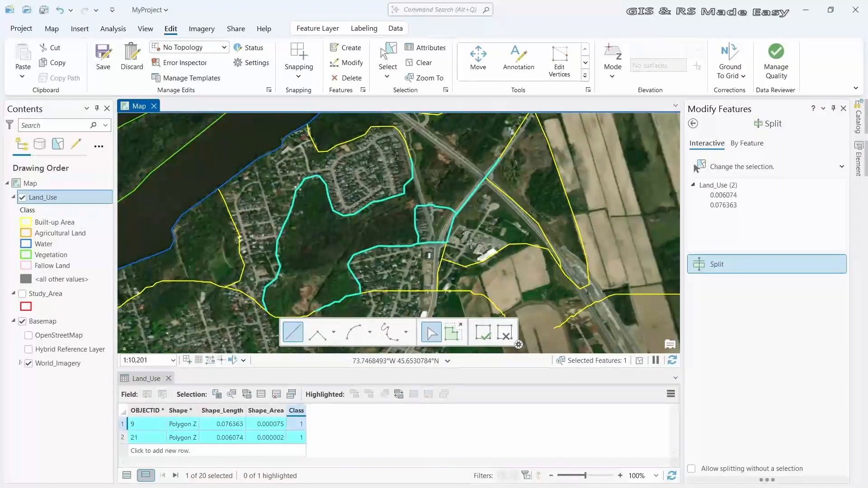
pyautogui.click(104, 56)
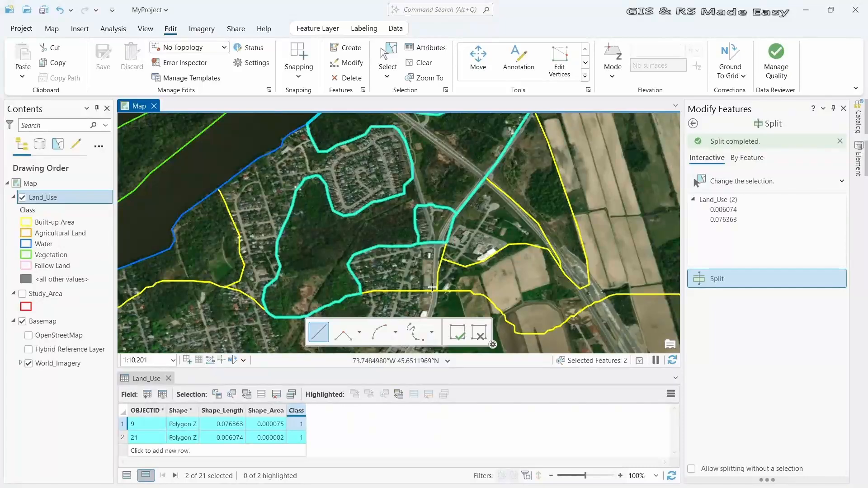
# - Select the new roadside housing polygon together with the adjoining commercial polygon to the east and the residential polygon to the southwest
pyautogui.scroll(5, 432, 287)
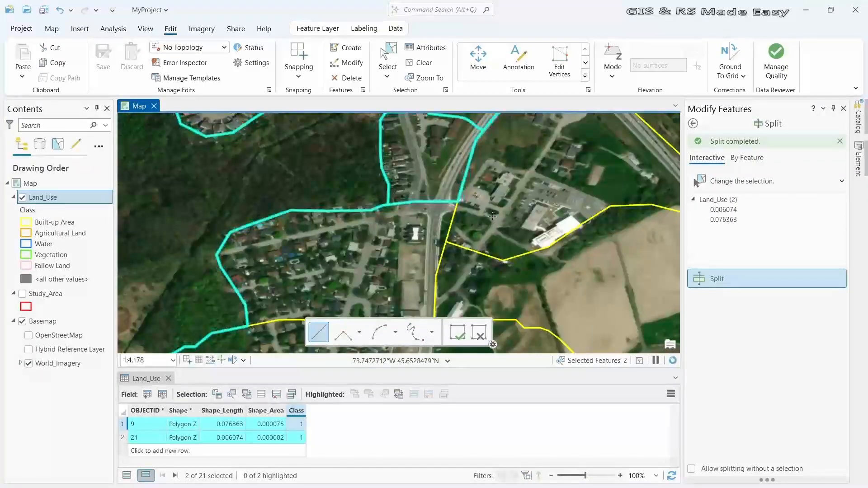
pyautogui.scroll(-2, 492, 216)
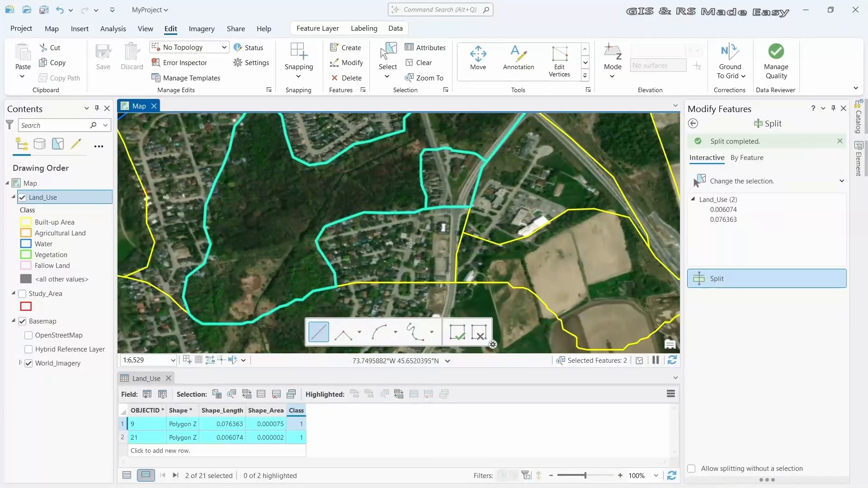
pyautogui.click(388, 59)
pyautogui.click(442, 175)
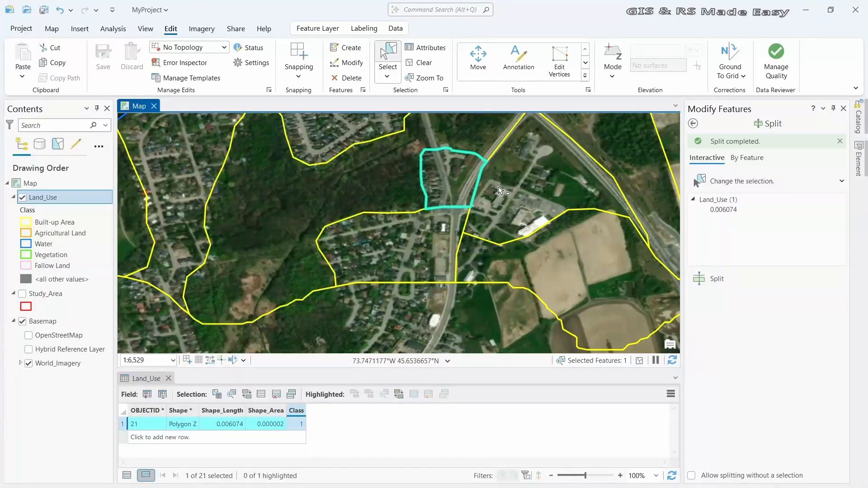
pyautogui.keyDown('shift'); pyautogui.click(523, 211); pyautogui.keyUp('shift')
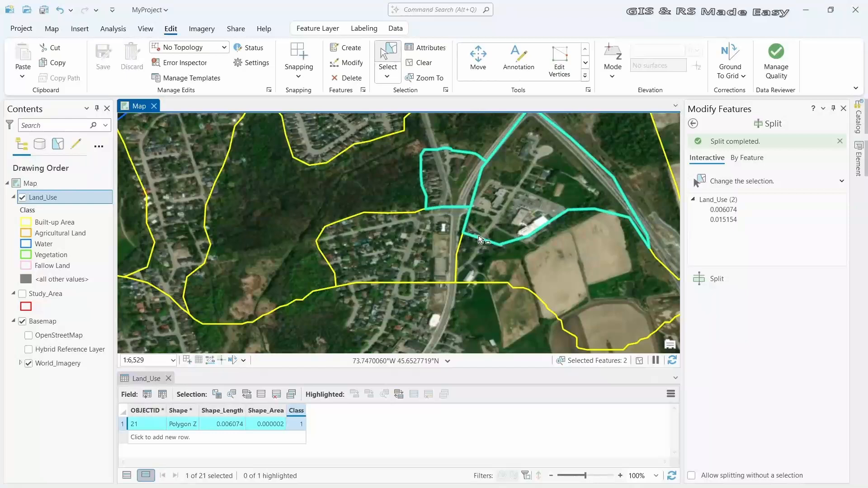
pyautogui.keyDown('shift'); pyautogui.click(424, 255); pyautogui.keyUp('shift')
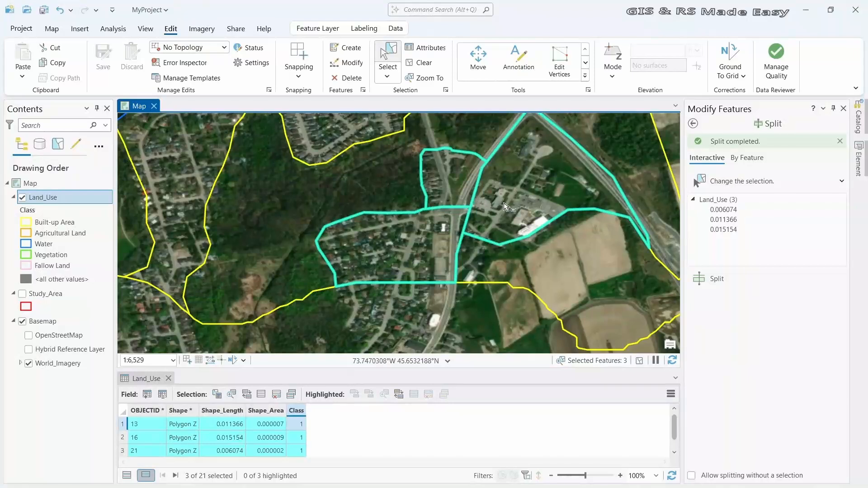
pyautogui.moveTo(506, 206); pyautogui.dragTo(481, 228)
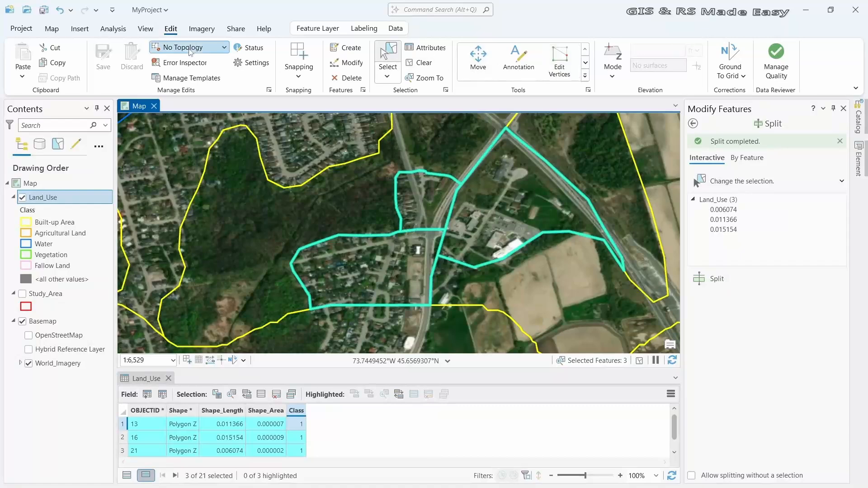
# - Merge the three selected Land_Use polygons into one existing feature with Class 1 and save the edits
pyautogui.click(586, 77)
pyautogui.click(647, 95)
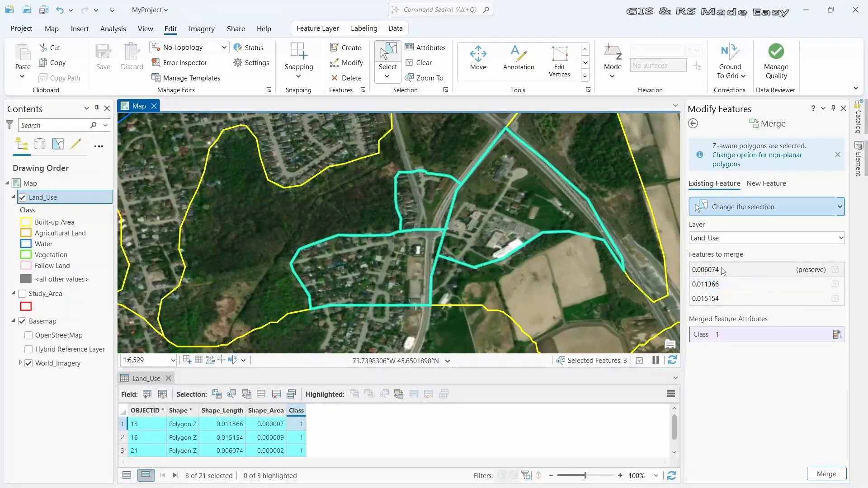
pyautogui.click(727, 339)
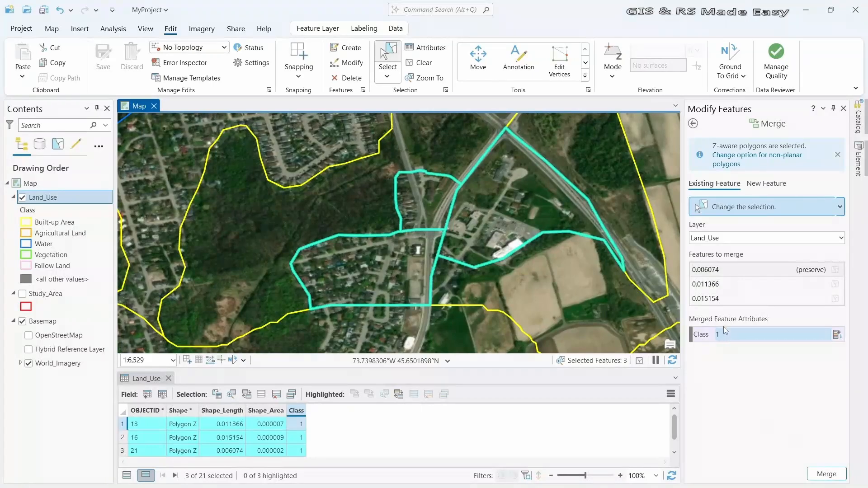
pyautogui.click(727, 333)
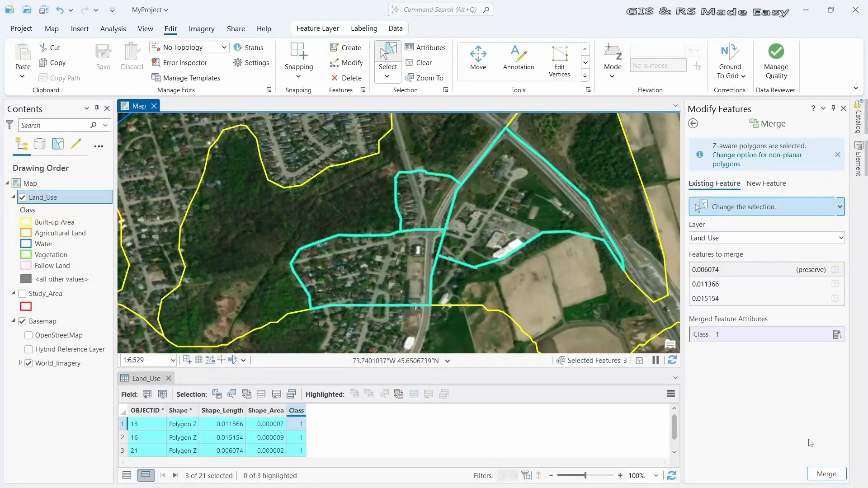
pyautogui.click(832, 474)
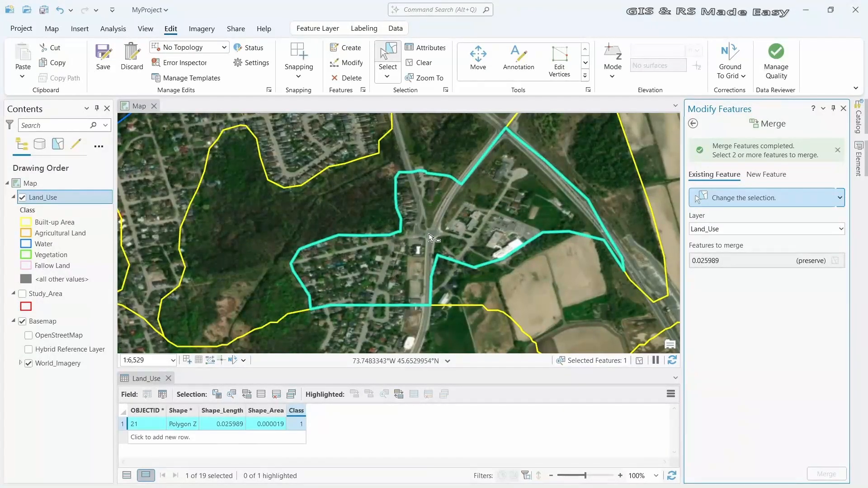
pyautogui.click(104, 61)
# - Close the Merge tool, set the Class of the large farmland polygon southeast of the river to 2, and clear the selection
pyautogui.scroll(-2, 397, 205)
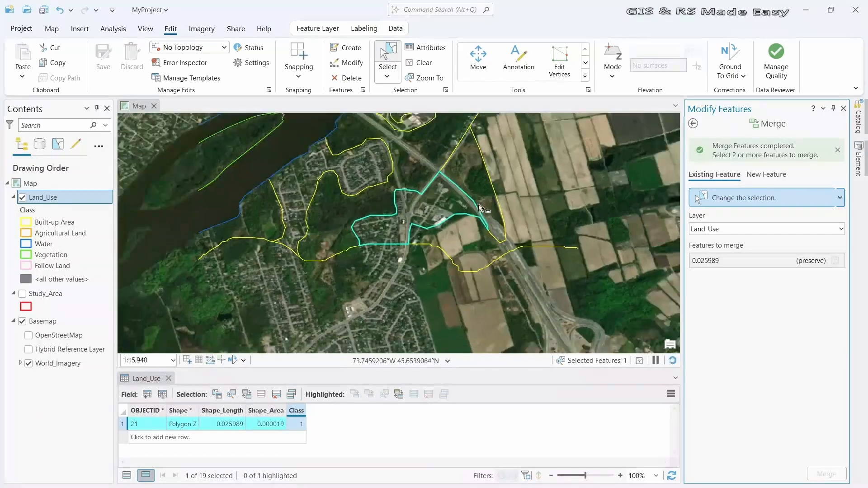
pyautogui.scroll(-2, 484, 200)
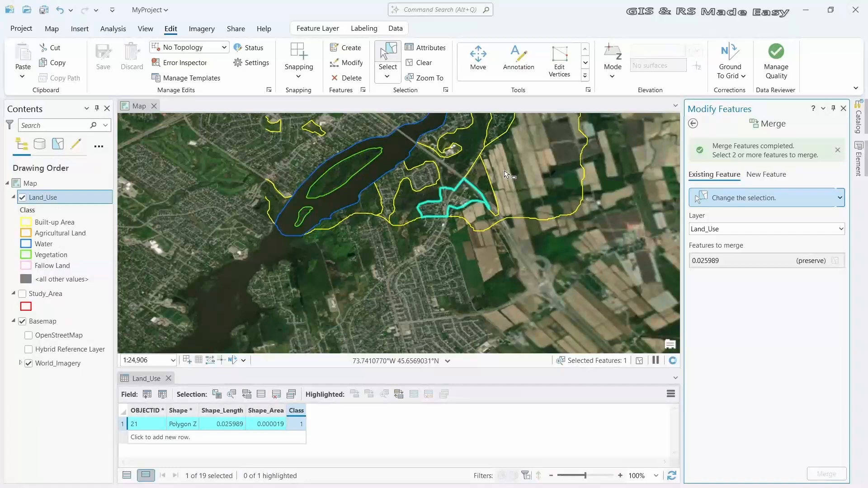
pyautogui.scroll(-2, 505, 174)
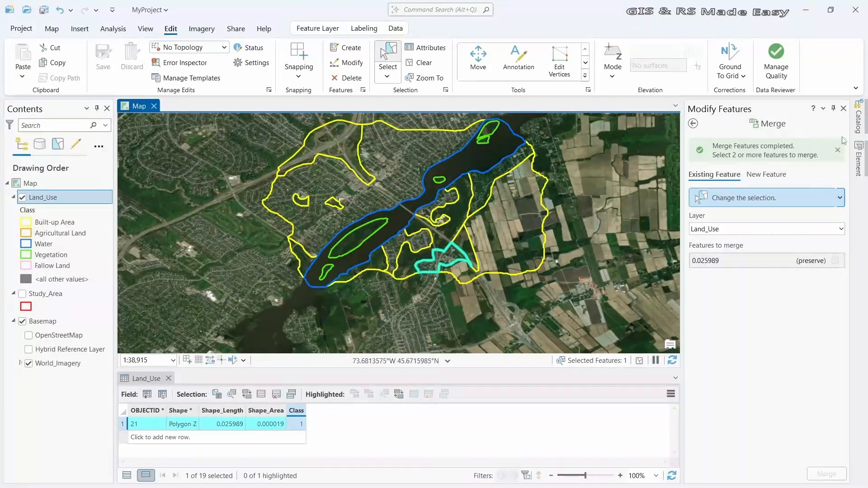
pyautogui.click(843, 108)
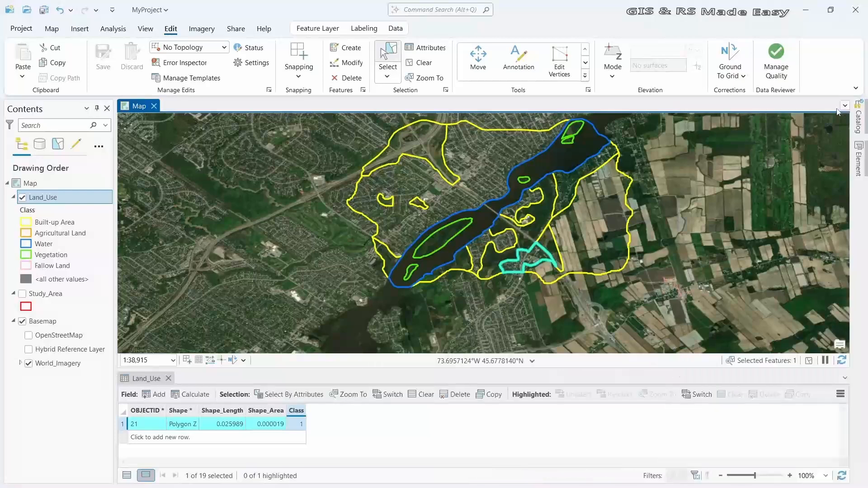
pyautogui.click(598, 220)
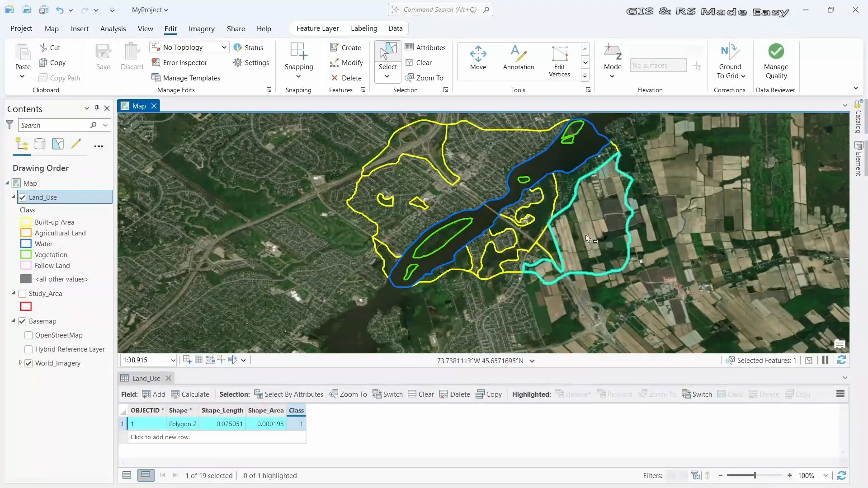
pyautogui.click(301, 427)
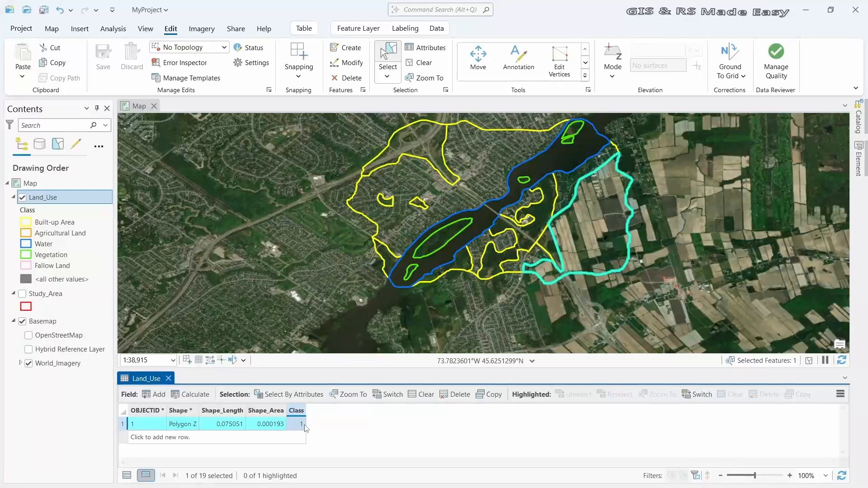
pyautogui.click(306, 427)
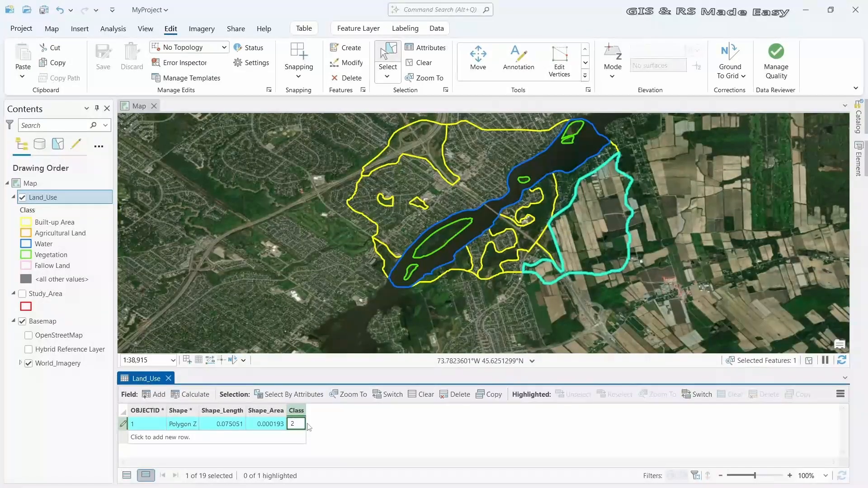
pyautogui.write('2')
pyautogui.press('Return')
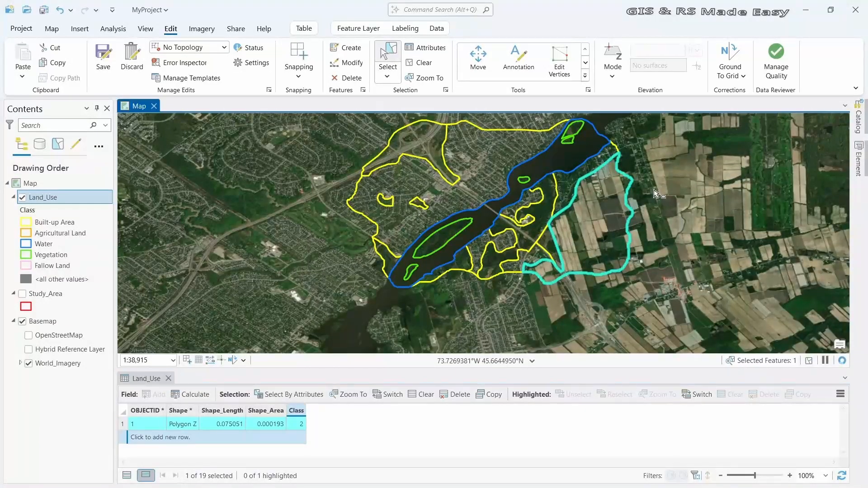
pyautogui.click(654, 193)
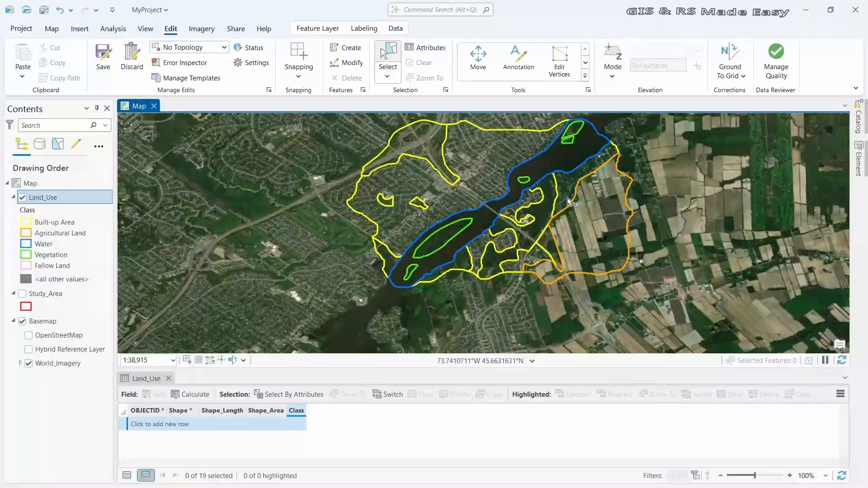
# - Set the Class of the large wooded polygon winding around the housing southeast of the river to 4
pyautogui.scroll(2, 571, 193)
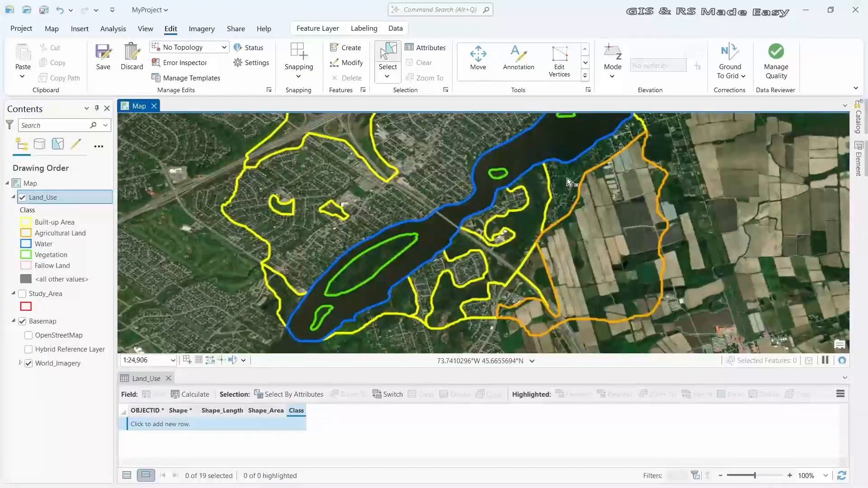
pyautogui.click(567, 182)
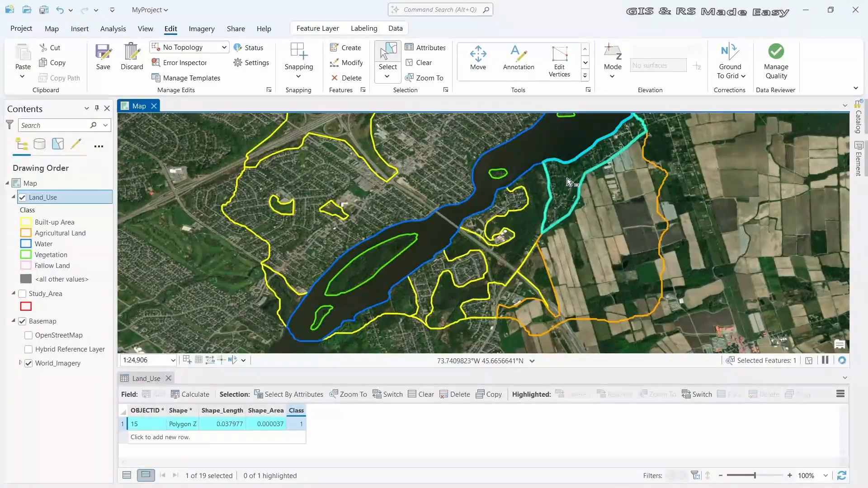
pyautogui.click(538, 220)
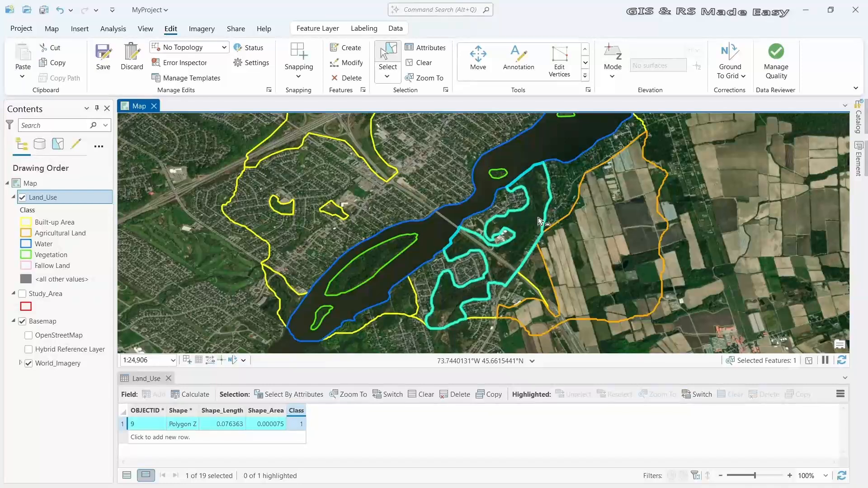
pyautogui.doubleClick(297, 425)
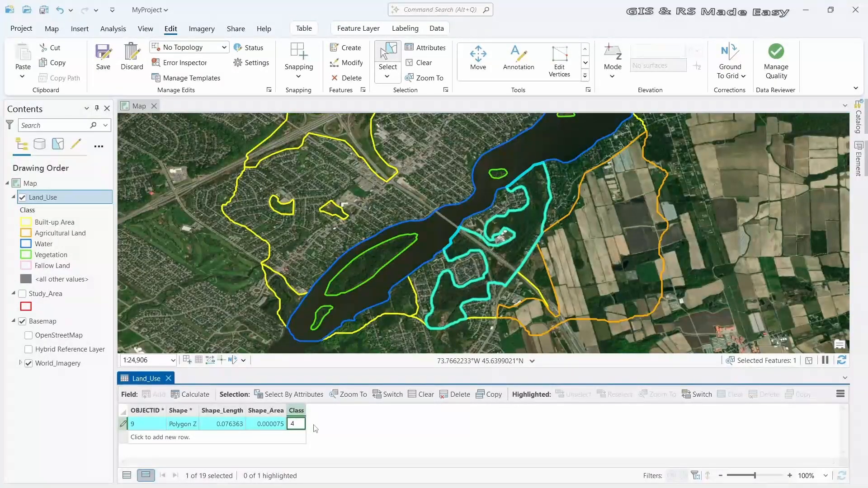
pyautogui.press('Return')
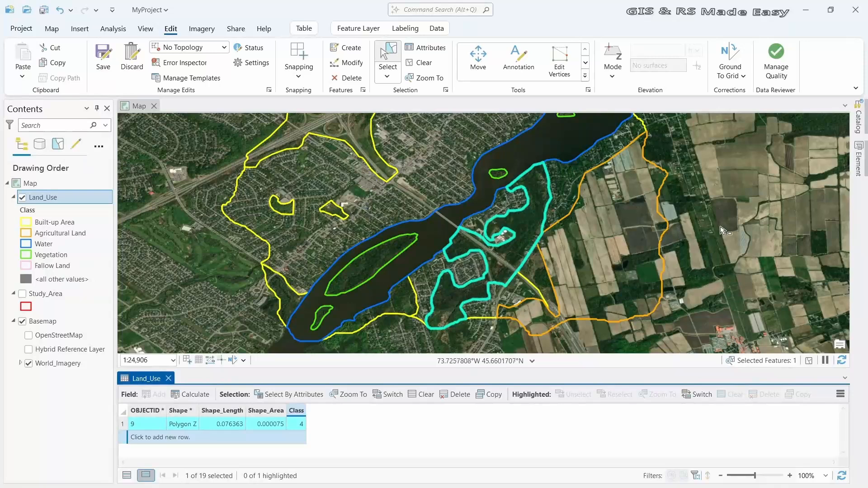
# - Set the Class of the wooded polygon along the river's southeast bank, at the study area's southwestern end, to 4
pyautogui.click(406, 304)
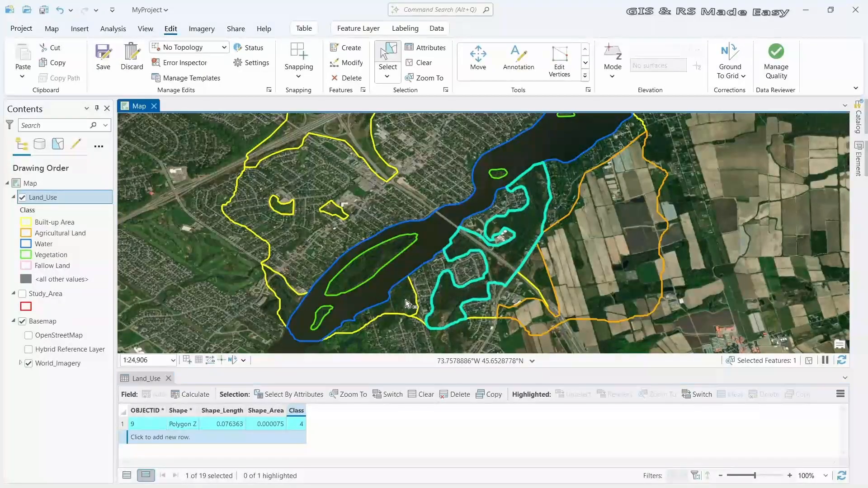
pyautogui.click(303, 425)
pyautogui.click(302, 424)
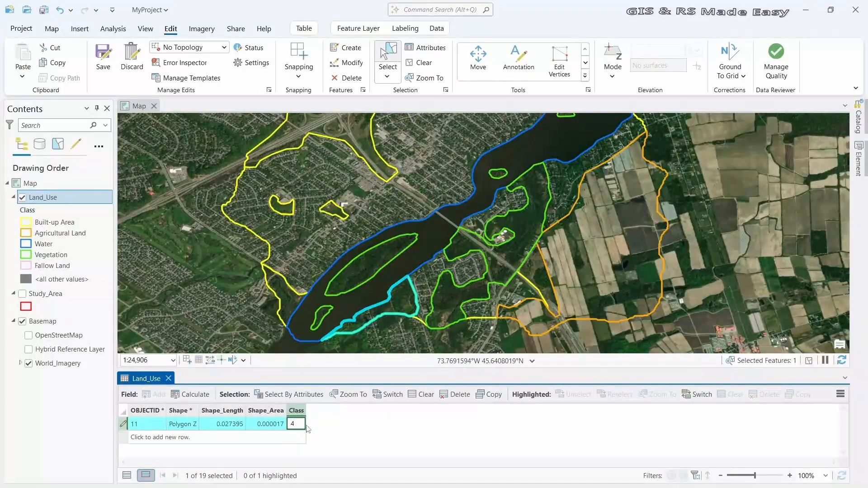
pyautogui.press('Return')
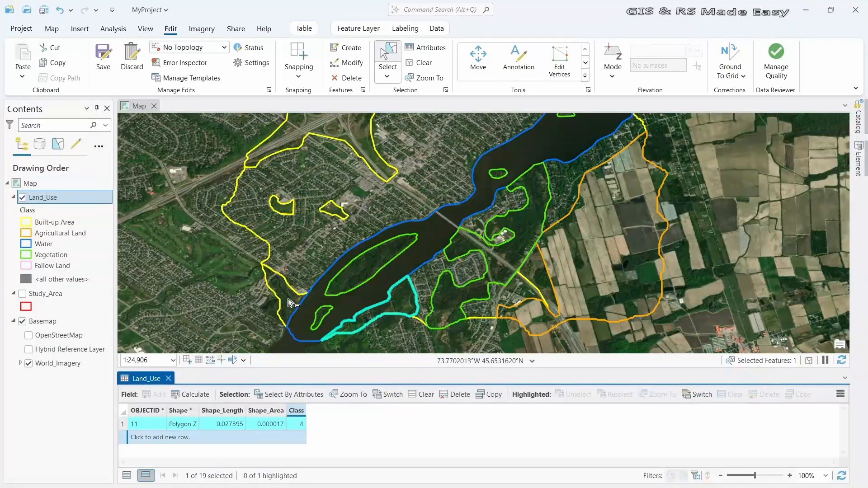
# - Set the Class of the wooded polygon on the river's northwest bank and the two small polygons within the housing to 4, then clear the selection
pyautogui.click(287, 299)
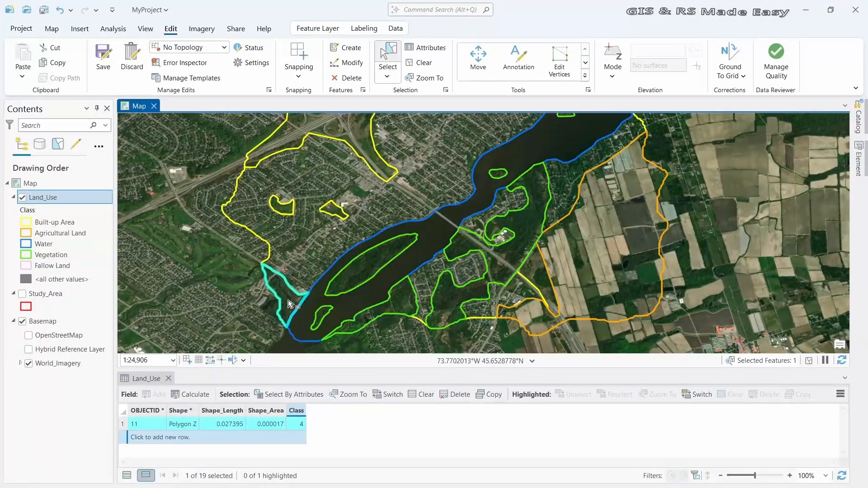
pyautogui.keyDown('shift'); pyautogui.click(289, 212); pyautogui.keyUp('shift')
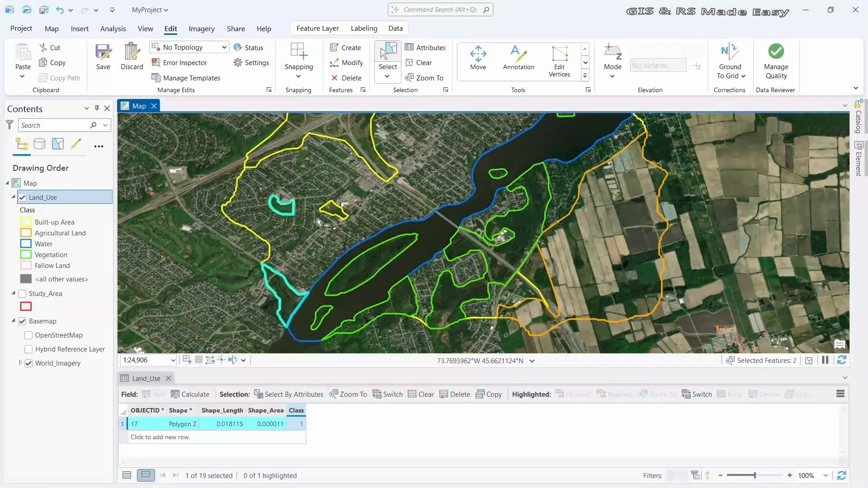
pyautogui.keyDown('shift'); pyautogui.click(335, 212); pyautogui.keyUp('shift')
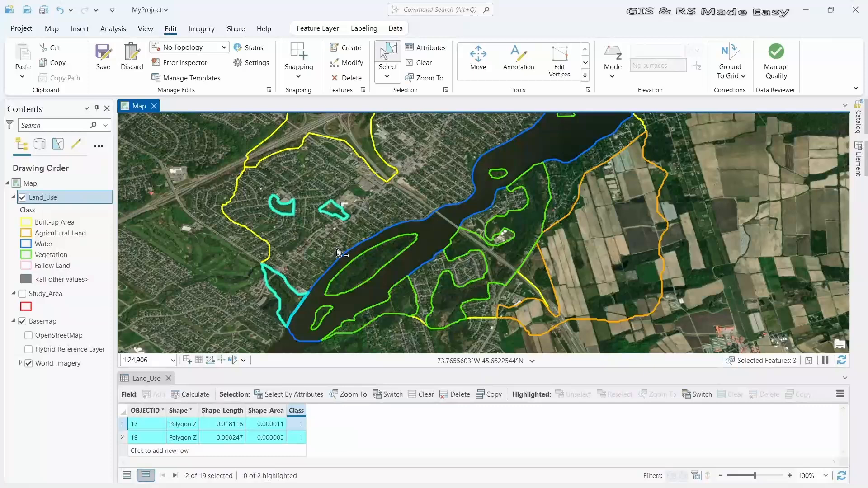
pyautogui.doubleClick(302, 423)
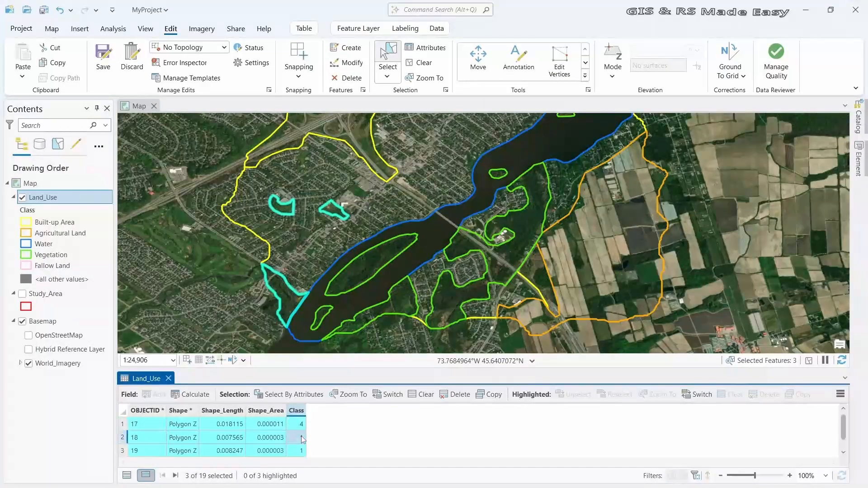
pyautogui.doubleClick(301, 436)
pyautogui.write('4')
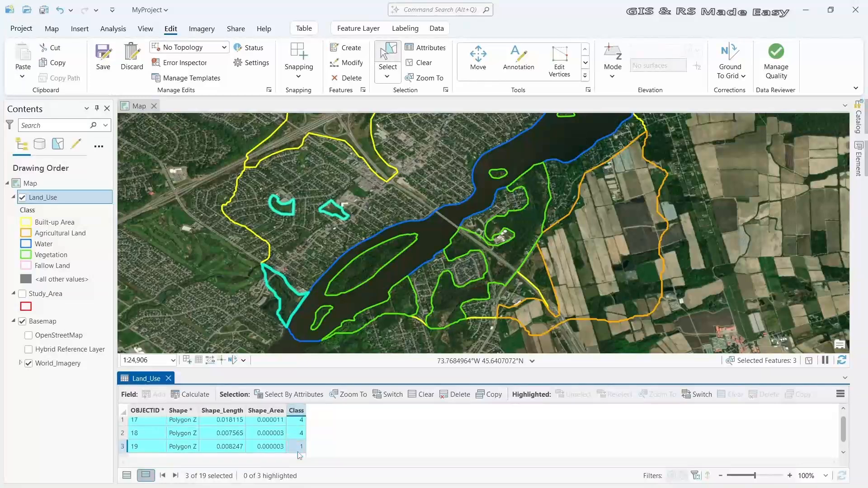
pyautogui.doubleClick(299, 451)
pyautogui.press('Return')
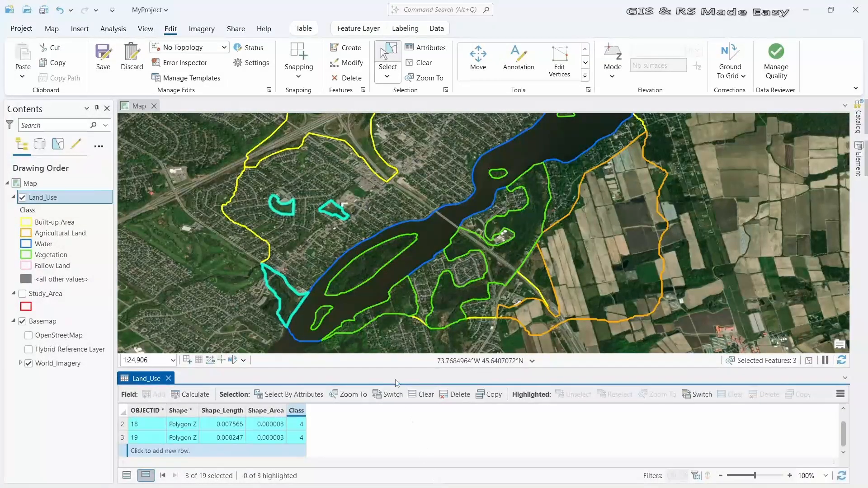
pyautogui.click(733, 219)
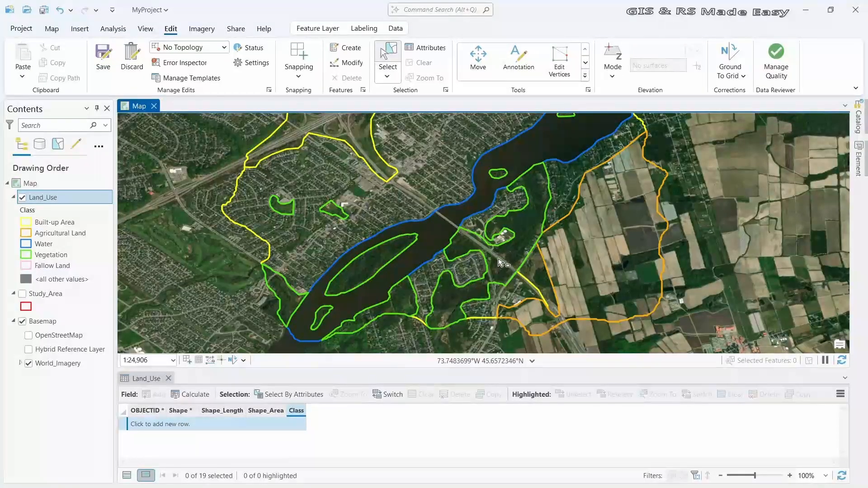
# - Set the Class of the highway interchange polygon and the triangular polygon beside the southeastern farmland to 5, and save the edits
pyautogui.moveTo(527, 230); pyautogui.dragTo(485, 225)
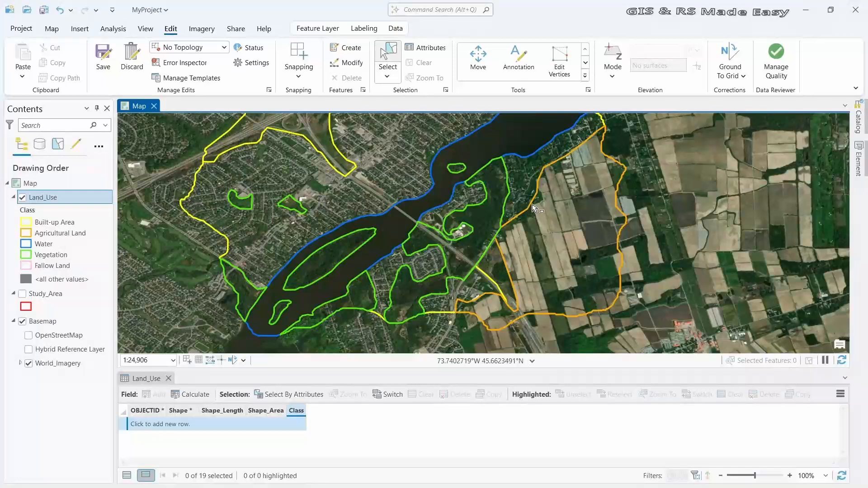
pyautogui.moveTo(525, 255); pyautogui.dragTo(571, 285)
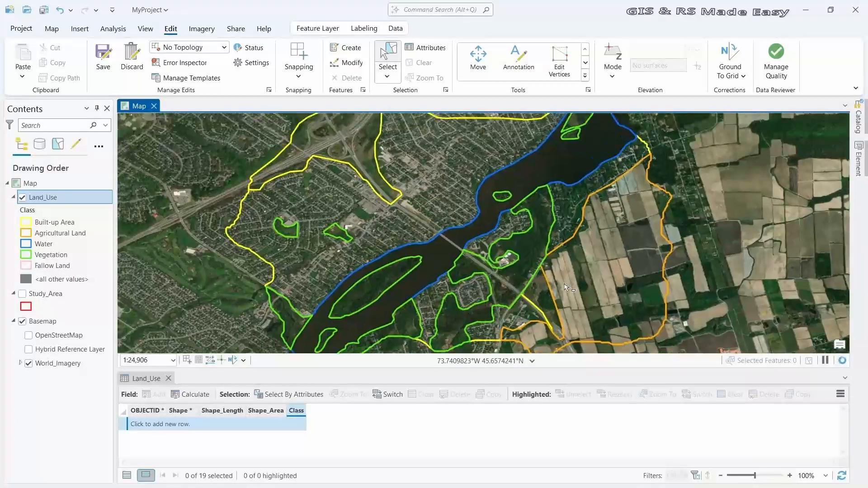
pyautogui.click(358, 146)
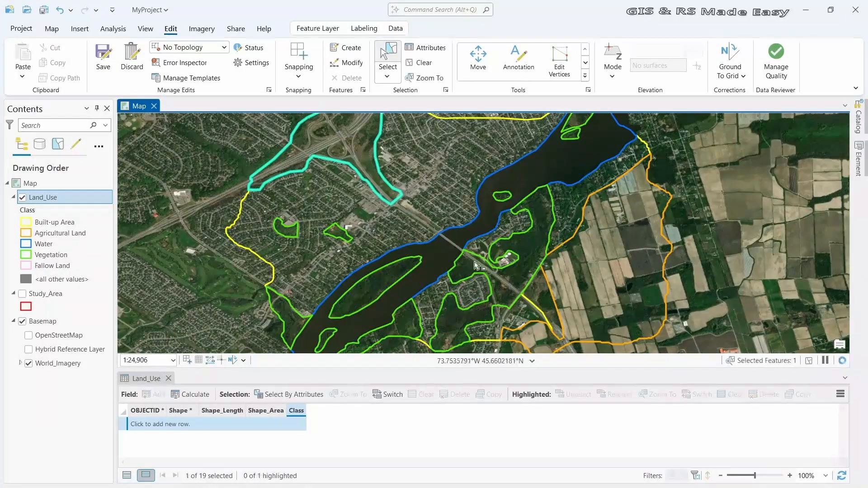
pyautogui.keyDown('shift'); pyautogui.click(547, 299); pyautogui.keyUp('shift')
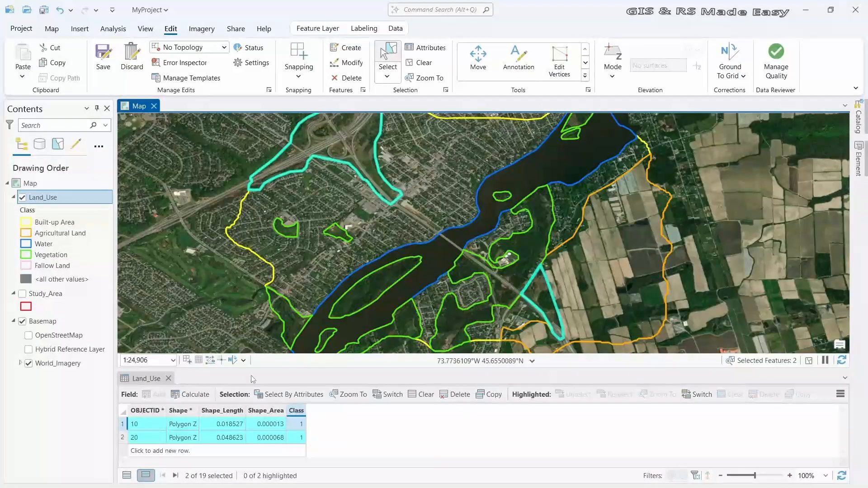
pyautogui.click(301, 427)
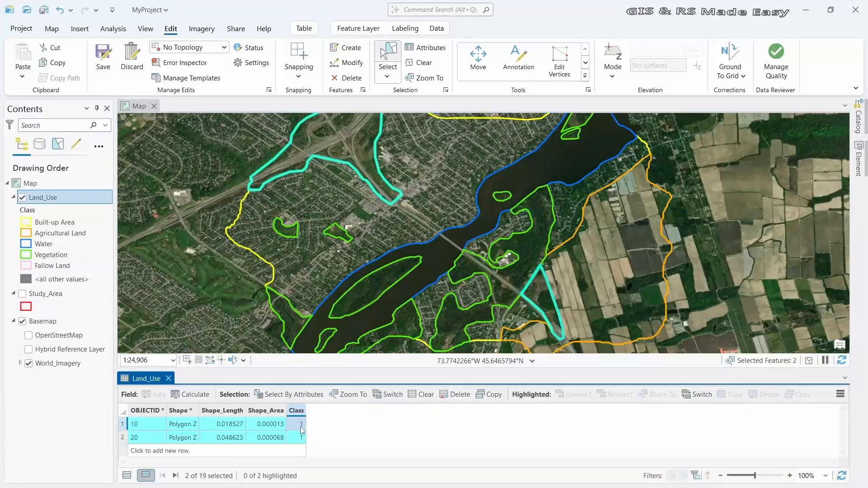
pyautogui.doubleClick(301, 424)
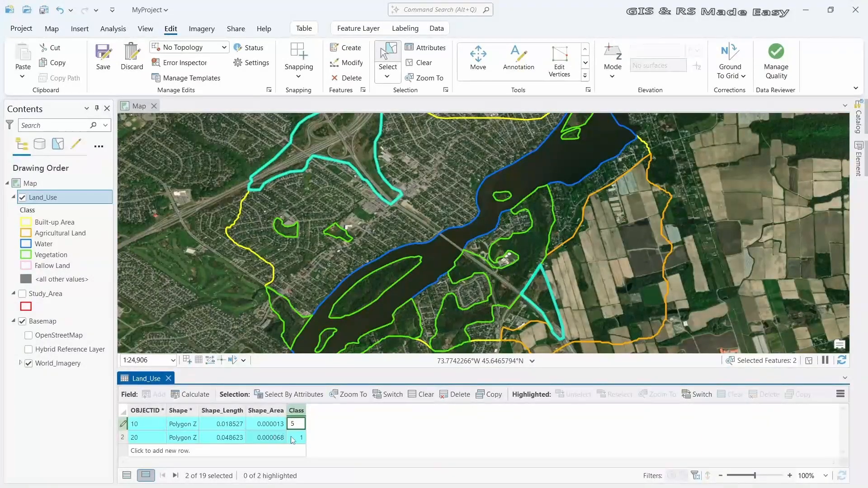
pyautogui.doubleClick(304, 439)
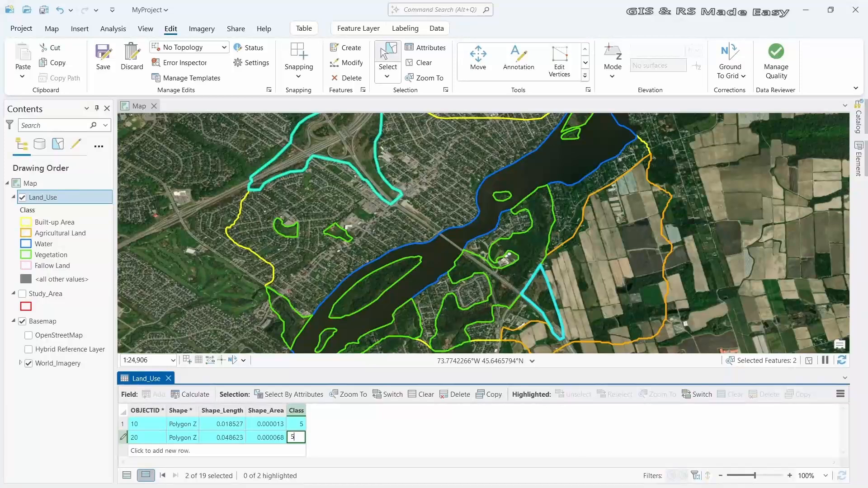
pyautogui.write('5')
pyautogui.press('Return')
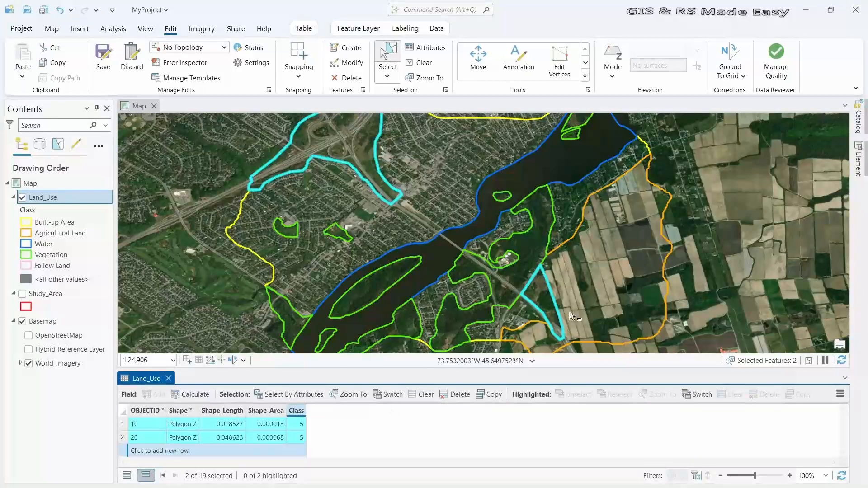
pyautogui.click(696, 287)
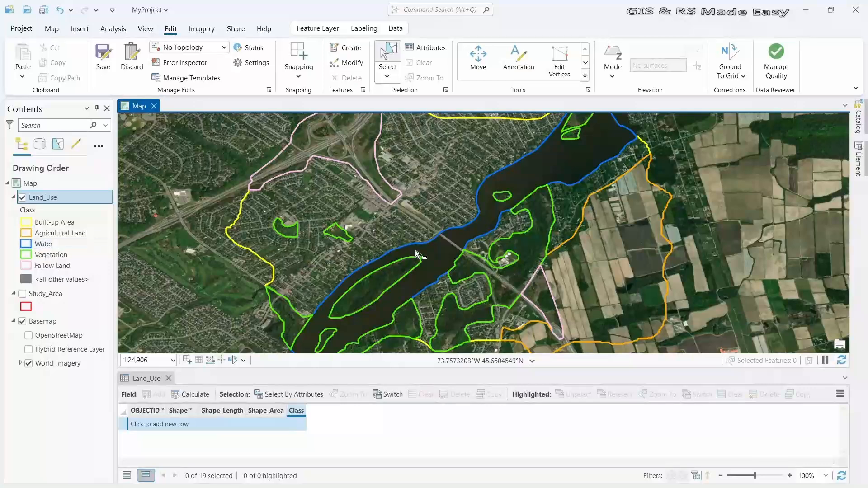
pyautogui.scroll(-2, 415, 253)
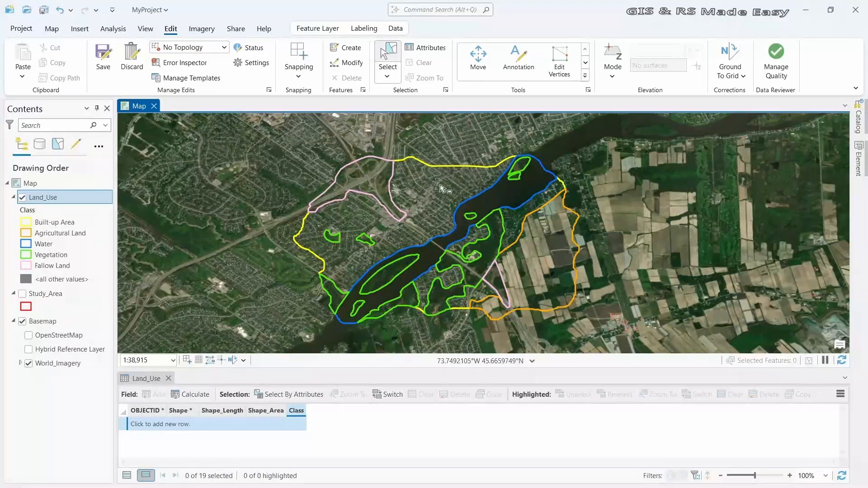
pyautogui.click(103, 63)
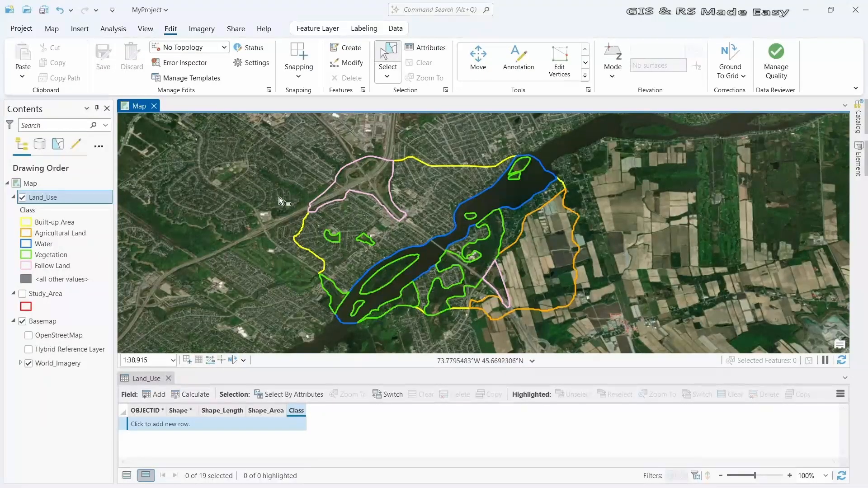
# - Create a Line feature class named Road in MyProject.gdb without extra fields, keeping the WGS 1984 coordinate system and adding it to the map
pyautogui.scroll(3, 280, 200)
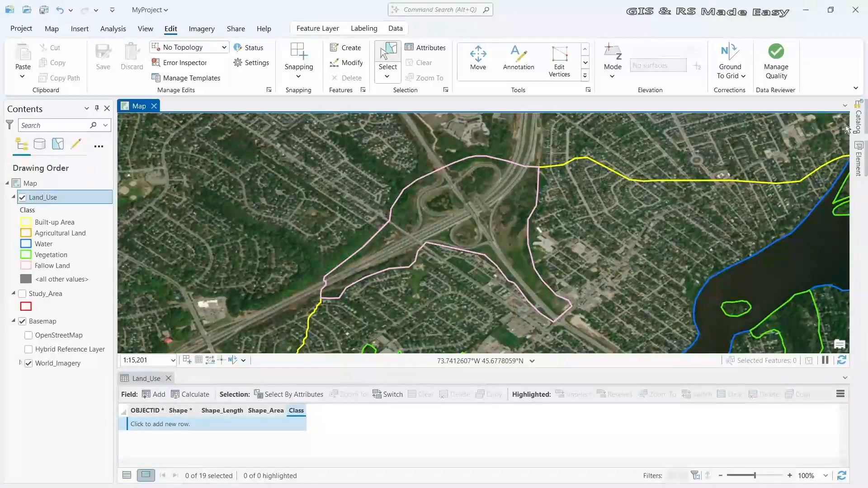
pyautogui.click(859, 122)
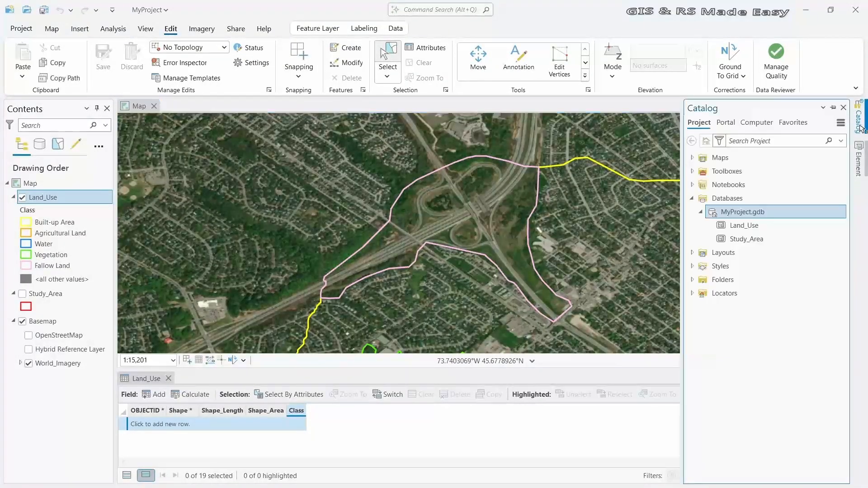
pyautogui.rightClick(751, 216)
pyautogui.moveTo(690, 167)
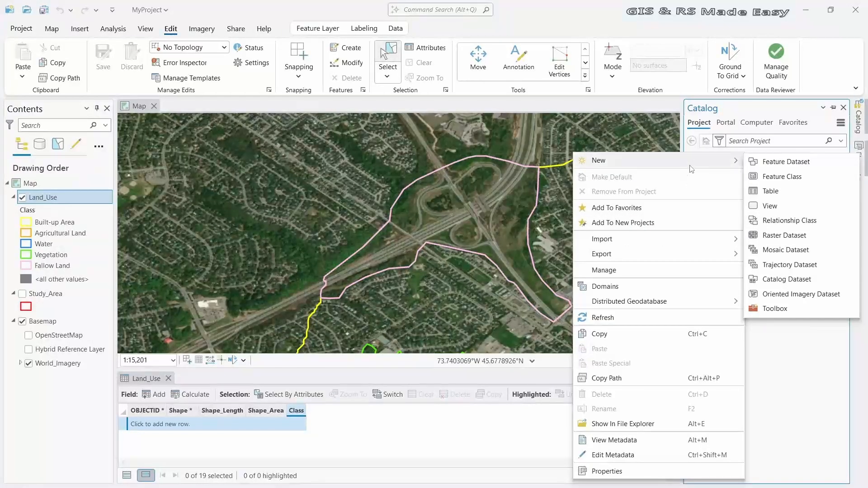
pyautogui.click(785, 176)
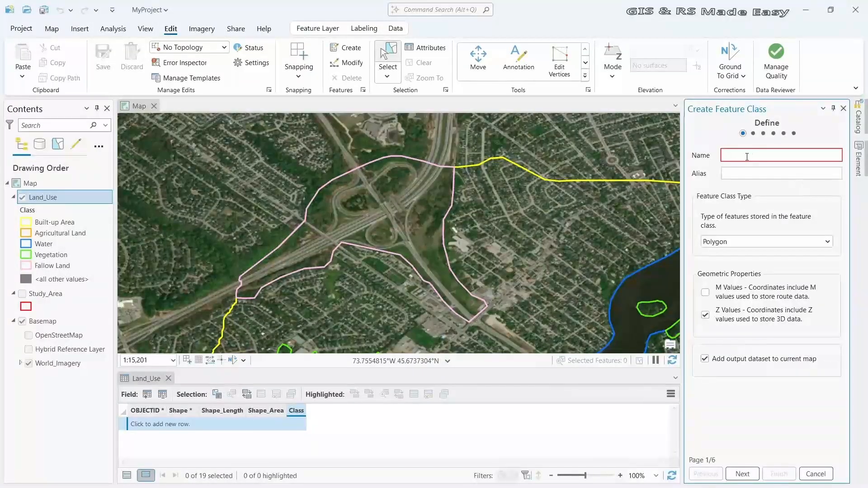
pyautogui.write('Road')
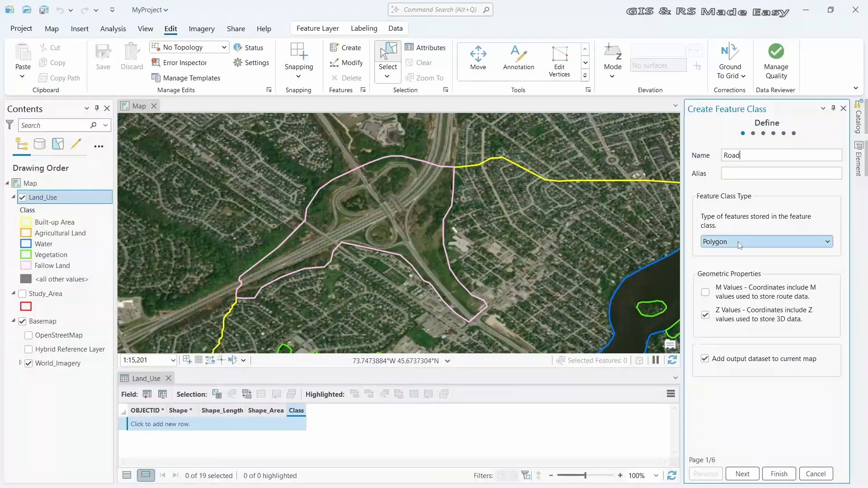
pyautogui.click(723, 243)
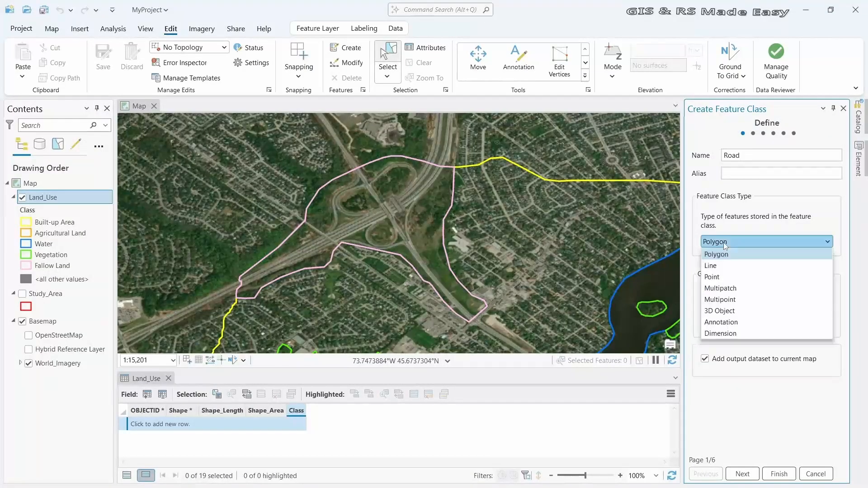
pyautogui.click(720, 267)
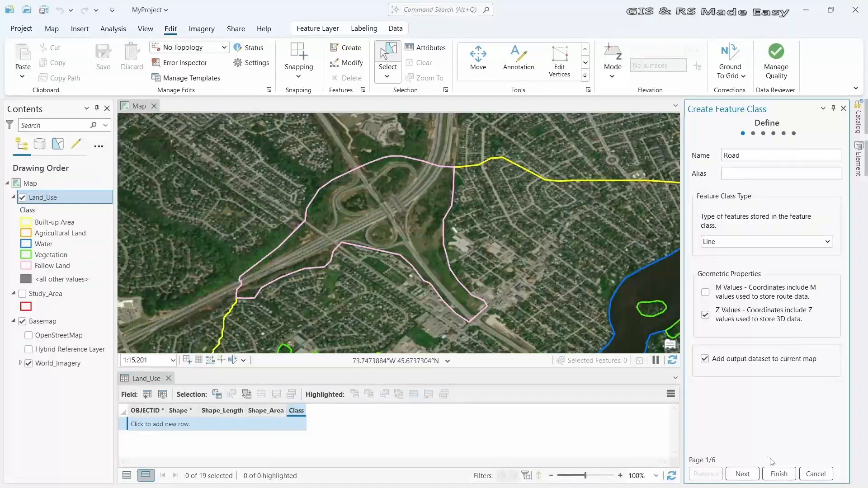
pyautogui.click(743, 475)
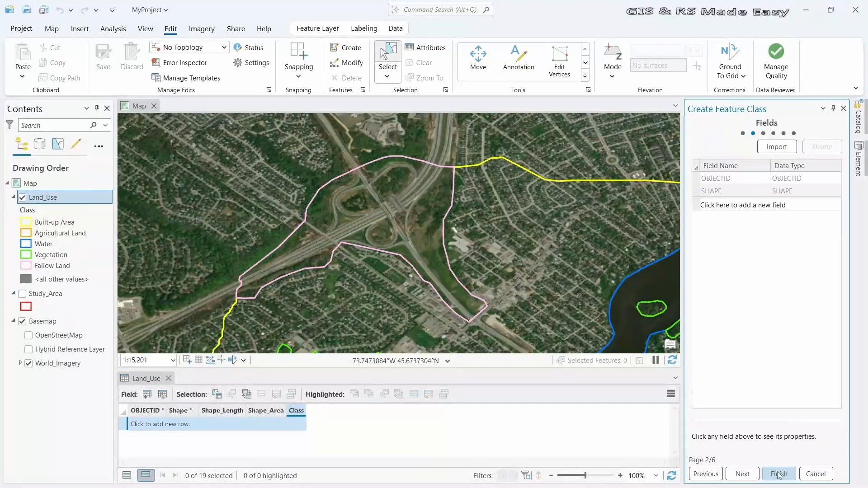
pyautogui.click(742, 474)
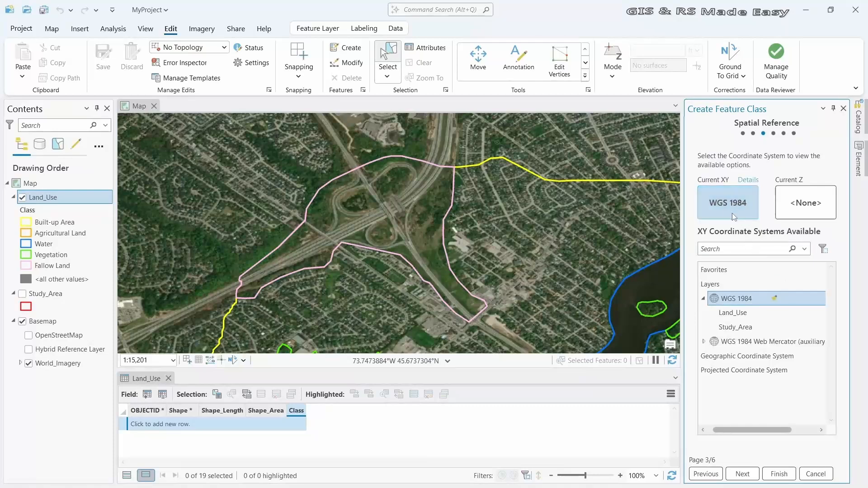
pyautogui.click(774, 475)
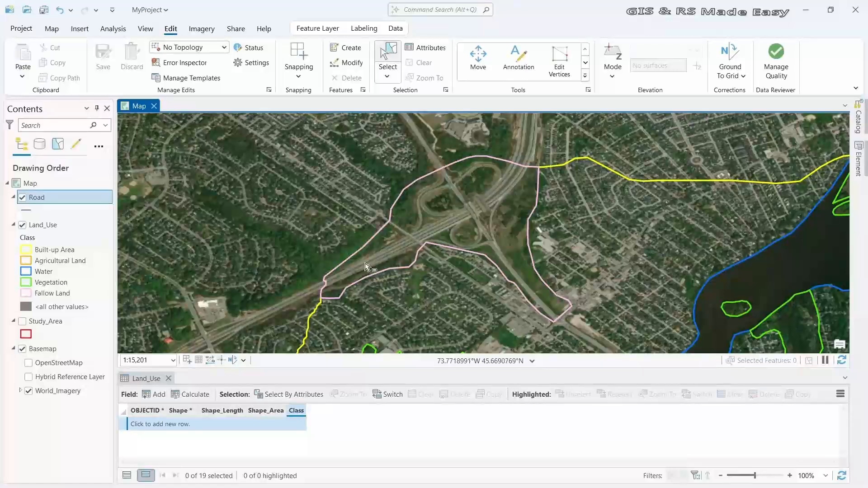
# - Digitize a Road line along the southwest–northeast highway, from the interchange polygon's southwestern edge to its northern boundary
pyautogui.click(75, 200)
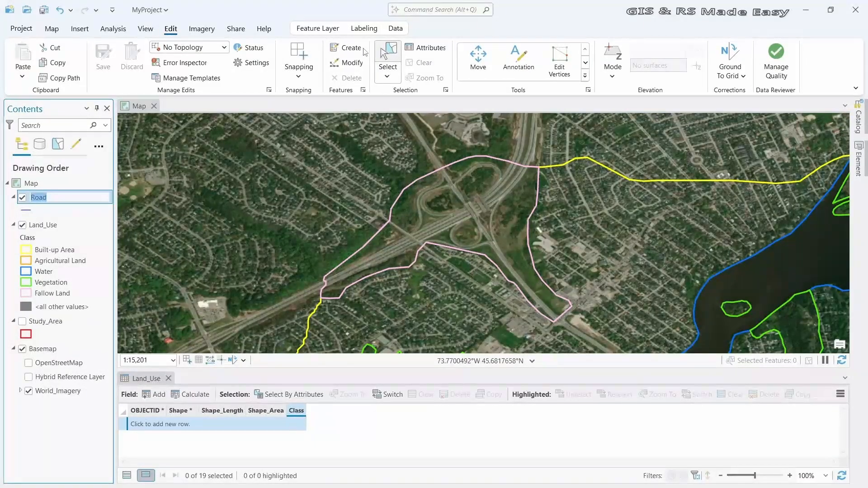
pyautogui.click(355, 49)
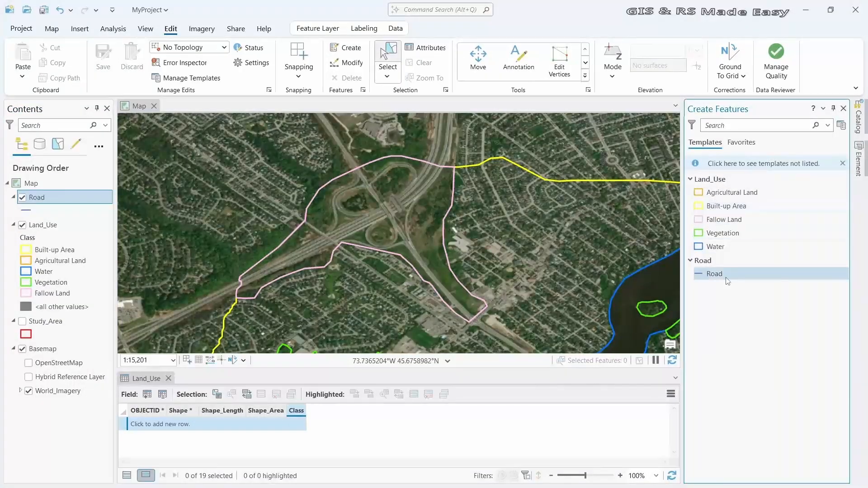
pyautogui.click(722, 280)
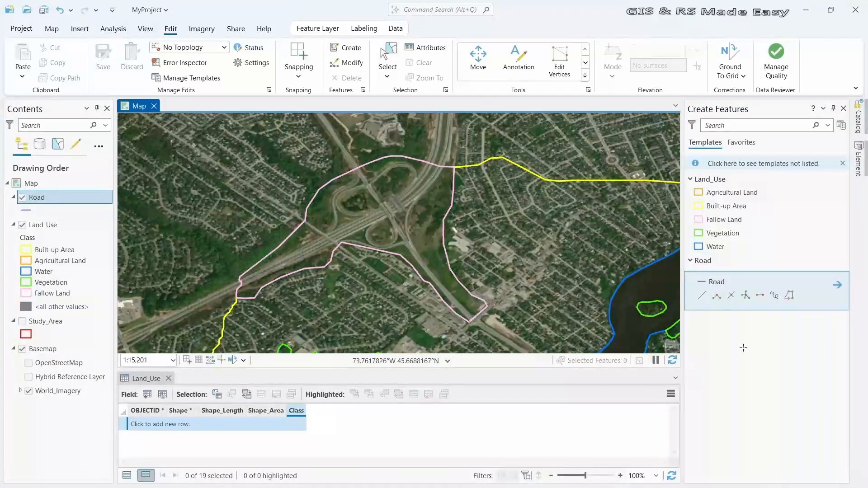
pyautogui.click(701, 297)
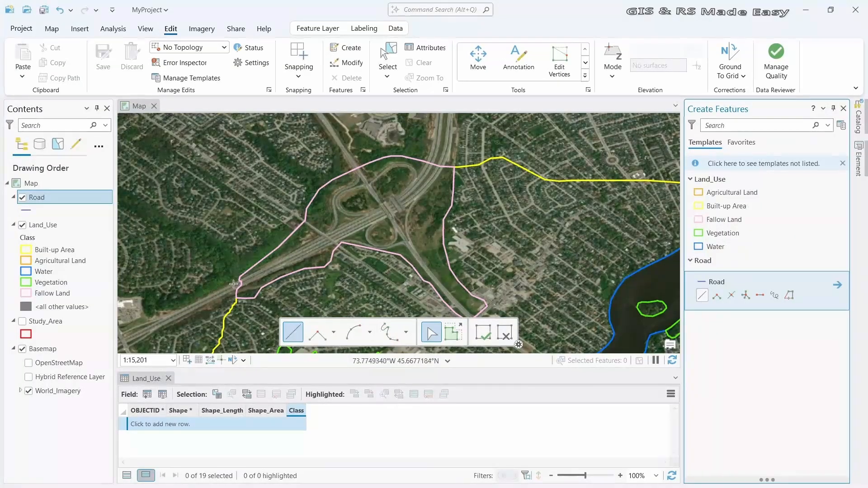
pyautogui.scroll(3, 246, 284)
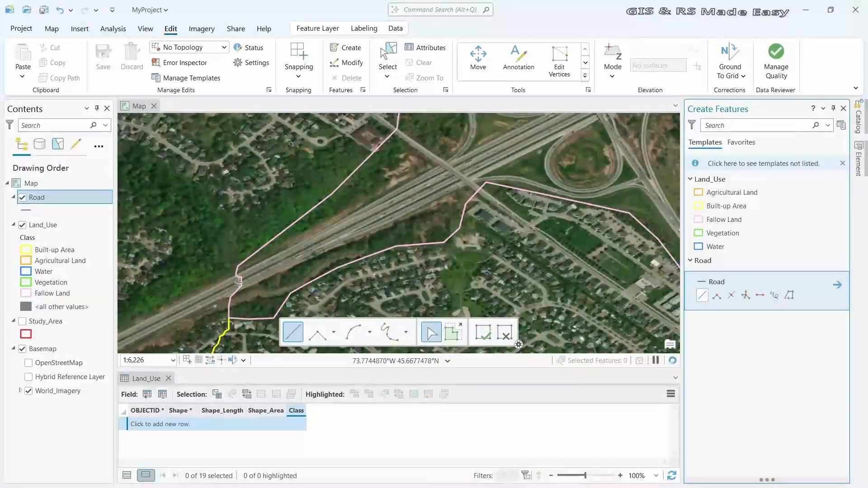
pyautogui.click(239, 280)
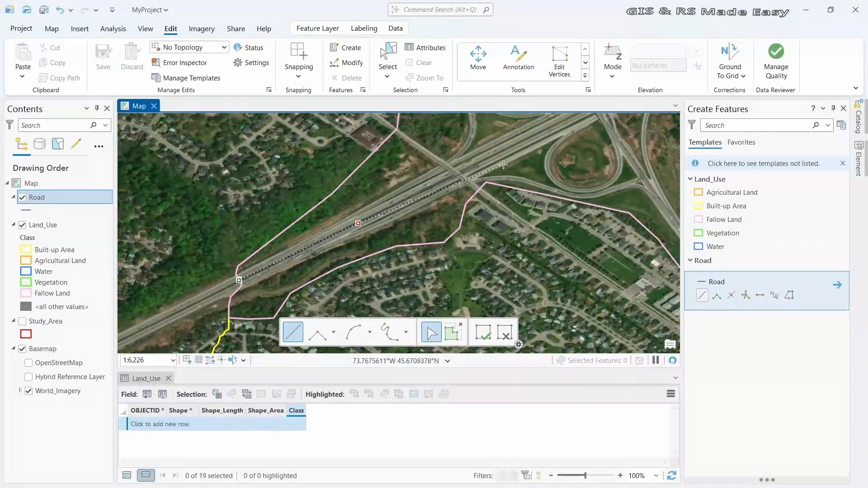
pyautogui.moveTo(503, 164); pyautogui.dragTo(373, 253)
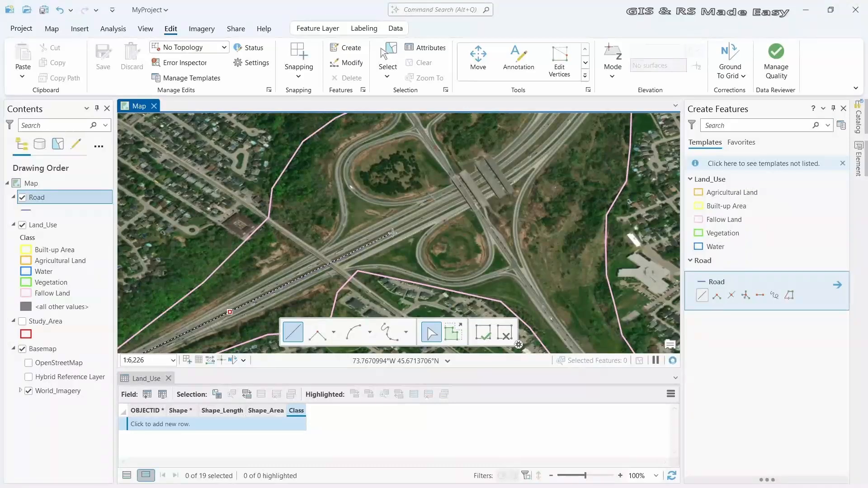
pyautogui.moveTo(498, 188); pyautogui.dragTo(451, 232)
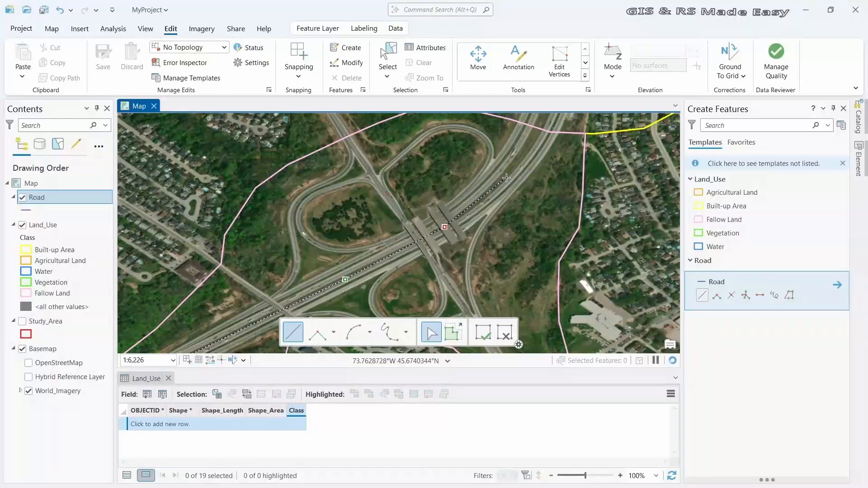
pyautogui.moveTo(531, 135); pyautogui.dragTo(509, 194)
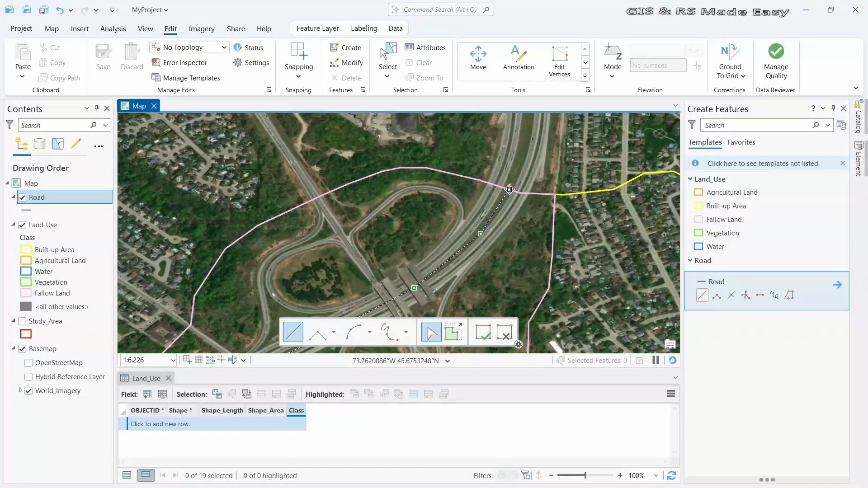
pyautogui.rightClick(509, 189)
pyautogui.click(533, 201)
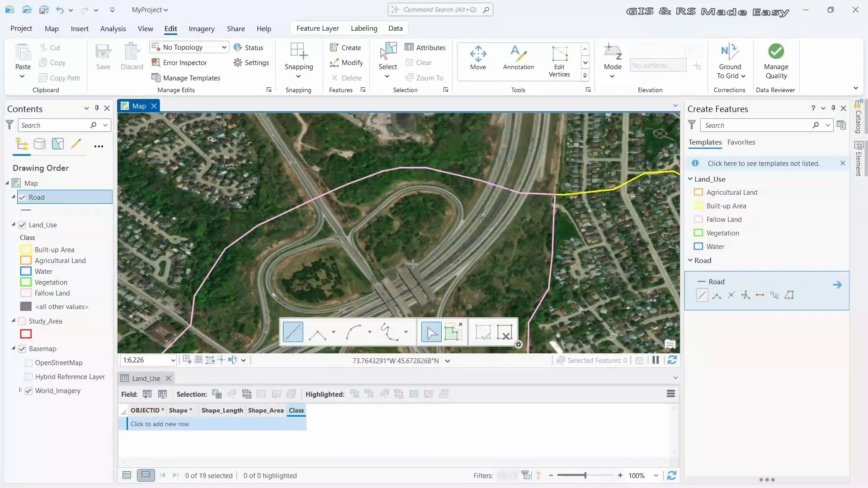
# - Start a Road line along the crossing highway at the interchange polygon's northwestern edge and trace it southeast past the polygon towards the river
pyautogui.moveTo(338, 180); pyautogui.dragTo(348, 120)
pyautogui.click(327, 135)
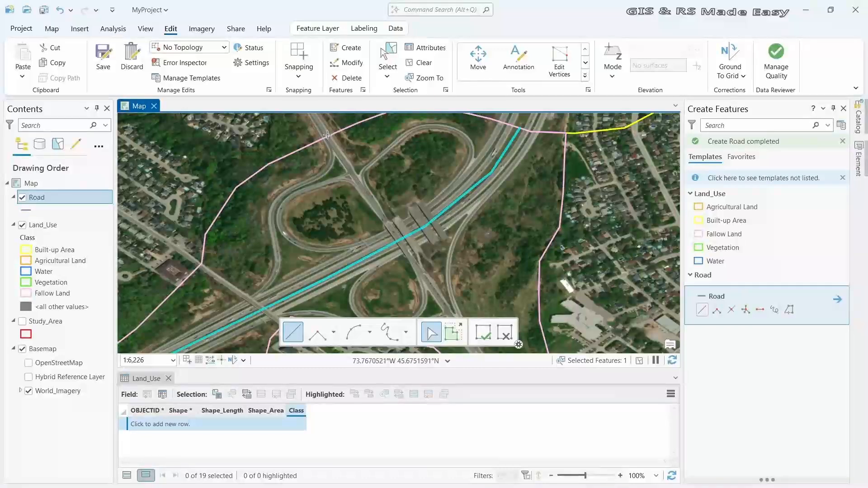
pyautogui.click(397, 238)
pyautogui.click(433, 285)
pyautogui.moveTo(434, 289); pyautogui.dragTo(377, 192)
pyautogui.scroll(-3, 377, 192)
pyautogui.click(403, 230)
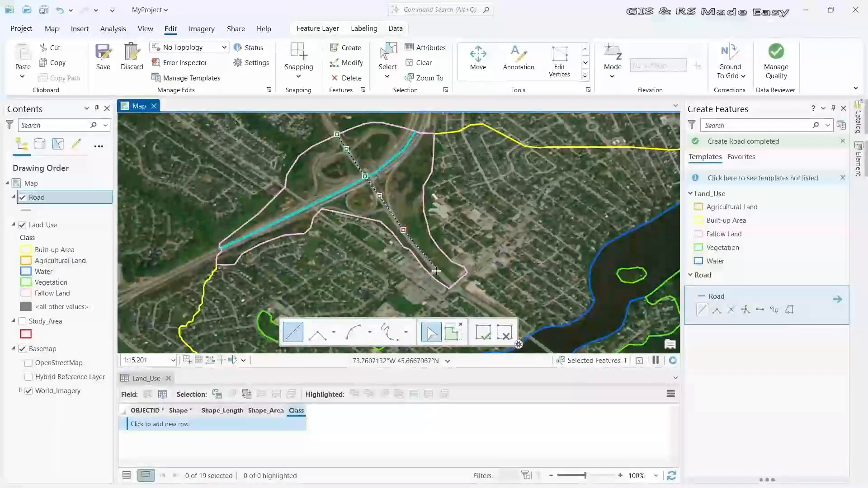
pyautogui.click(446, 279)
pyautogui.moveTo(475, 302); pyautogui.dragTo(333, 194)
pyautogui.click(332, 191)
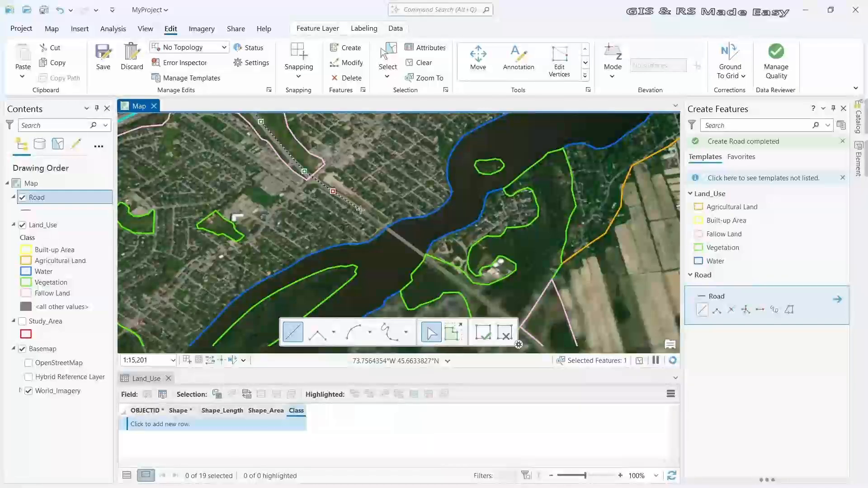
# - Continue the crossing highway's Road line over the river bridge and finish it at the study area's southeastern edge near the triangular Fallow Land polygon
pyautogui.click(361, 209)
pyautogui.click(408, 245)
pyautogui.click(452, 277)
pyautogui.click(493, 309)
pyautogui.moveTo(493, 309); pyautogui.dragTo(386, 187)
pyautogui.click(432, 226)
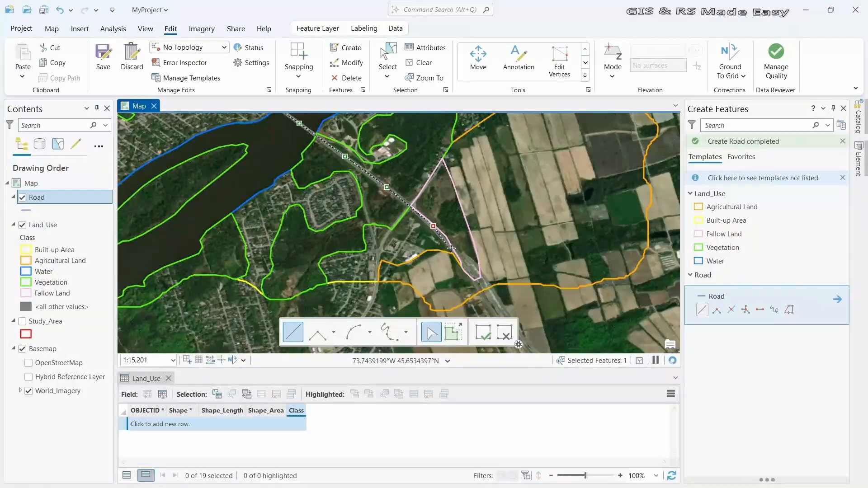
pyautogui.click(466, 269)
pyautogui.doubleClick(480, 287)
# - Digitize the interchange's western outer ramp as a Road line, from the southwestern highway up to the crossing highway at the northwestern edge
pyautogui.moveTo(367, 188); pyautogui.dragTo(597, 337)
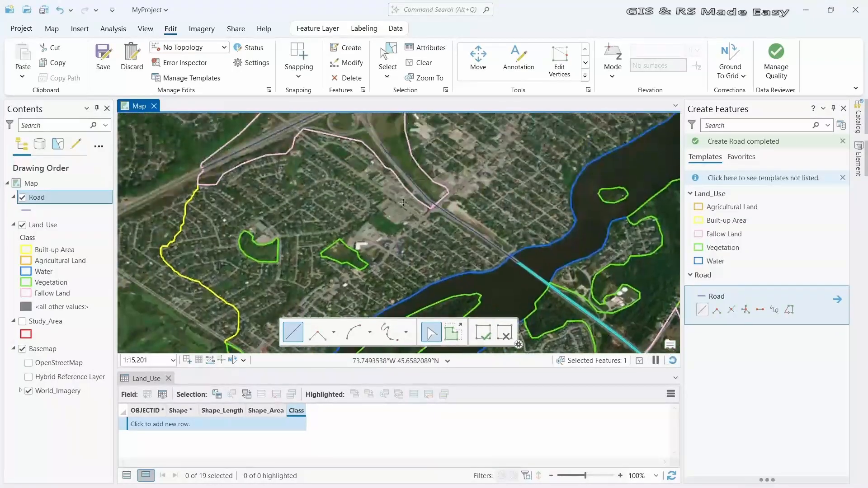
pyautogui.moveTo(317, 131); pyautogui.dragTo(404, 178)
pyautogui.scroll(4, 404, 178)
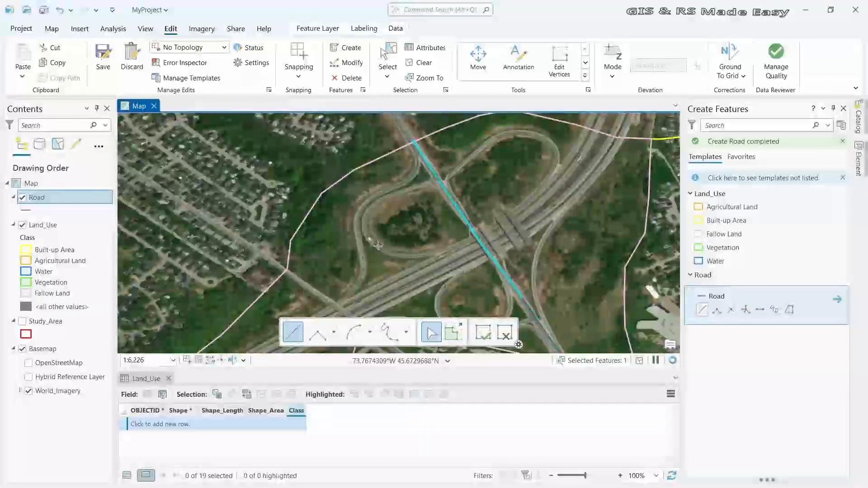
pyautogui.moveTo(376, 265); pyautogui.dragTo(402, 216)
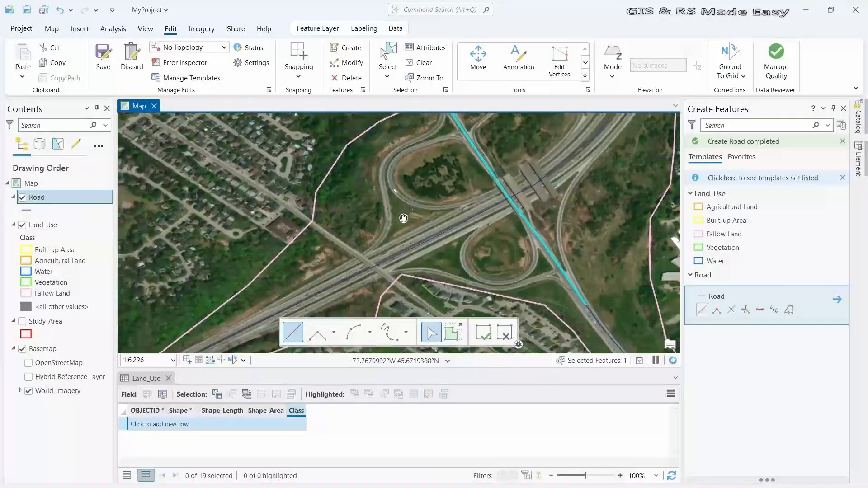
pyautogui.click(253, 323)
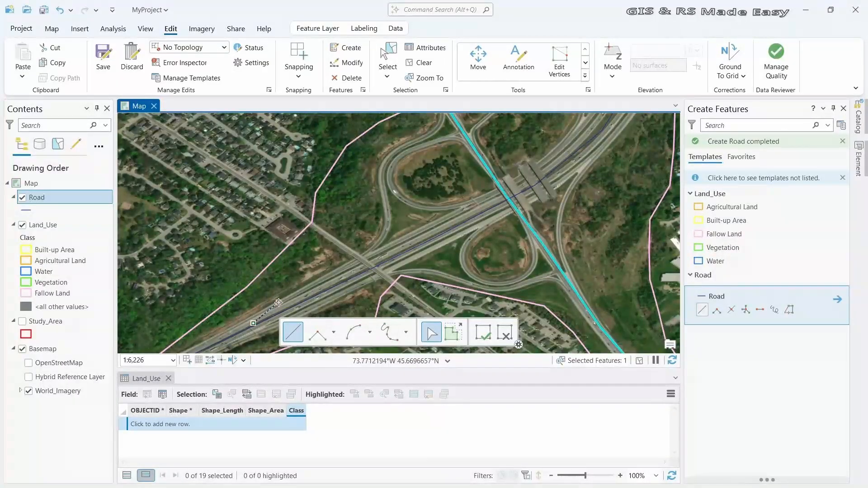
pyautogui.click(325, 279)
pyautogui.click(367, 254)
pyautogui.click(388, 215)
pyautogui.click(383, 188)
pyautogui.click(381, 167)
pyautogui.click(391, 152)
pyautogui.click(413, 141)
pyautogui.click(435, 131)
pyautogui.moveTo(437, 139); pyautogui.dragTo(432, 198)
pyautogui.click(437, 172)
pyautogui.click(433, 153)
pyautogui.click(483, 332)
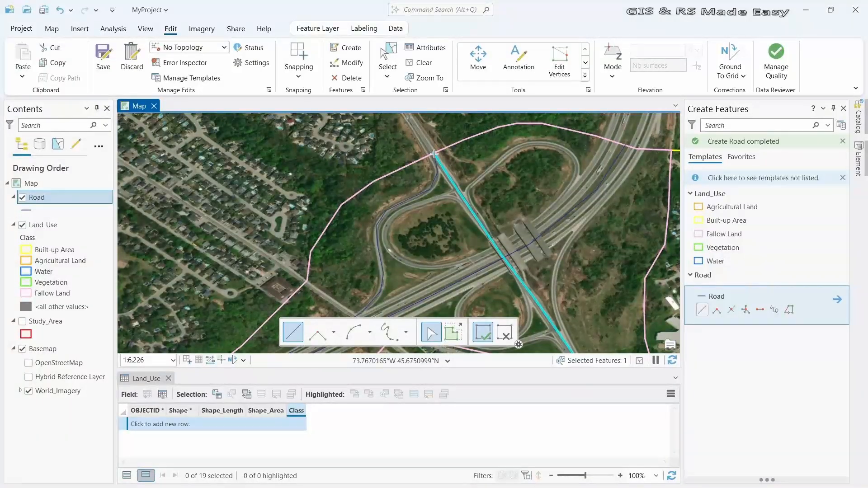
# - Digitize the interchange's northern loop ramp as a Road line, from the crossing highway around to the southwest–northeast highway
pyautogui.click(467, 204)
pyautogui.click(467, 191)
pyautogui.click(475, 180)
pyautogui.click(494, 165)
pyautogui.click(511, 152)
pyautogui.click(526, 146)
pyautogui.click(545, 143)
pyautogui.click(559, 148)
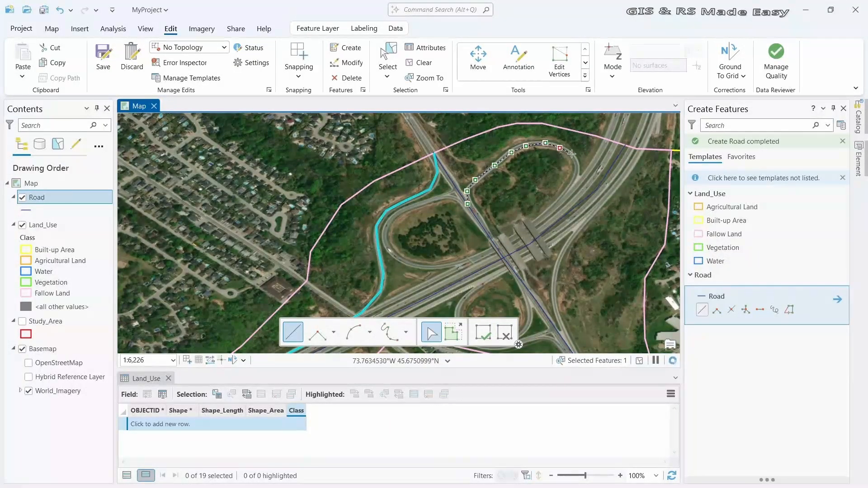
pyautogui.click(572, 154)
pyautogui.click(578, 167)
pyautogui.click(566, 201)
pyautogui.doubleClick(553, 220)
# - Digitize the interchange's western loop ramp as a Road line around the wooded patch, ending near the overpass
pyautogui.click(470, 207)
pyautogui.click(455, 197)
pyautogui.click(435, 199)
pyautogui.click(416, 204)
pyautogui.click(392, 216)
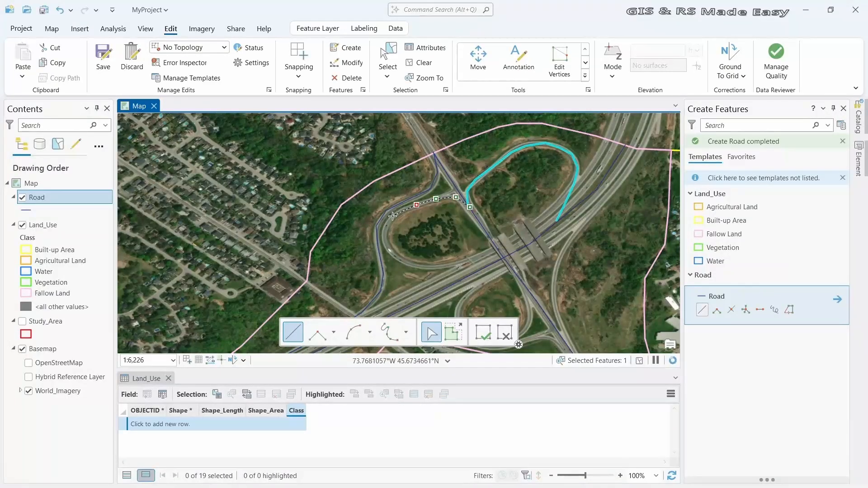
pyautogui.click(384, 231)
pyautogui.click(389, 249)
pyautogui.click(414, 266)
pyautogui.click(457, 265)
pyautogui.click(481, 258)
pyautogui.click(497, 249)
pyautogui.click(483, 332)
# - Digitize the interchange's southern outer ramp as a Road line, from the southwestern highway to the crossing highway southeast of the overpass
pyautogui.moveTo(544, 327)
pyautogui.mouseDown()
pyautogui.moveTo(481, 216)
pyautogui.moveTo(523, 252)
pyautogui.mouseUp()
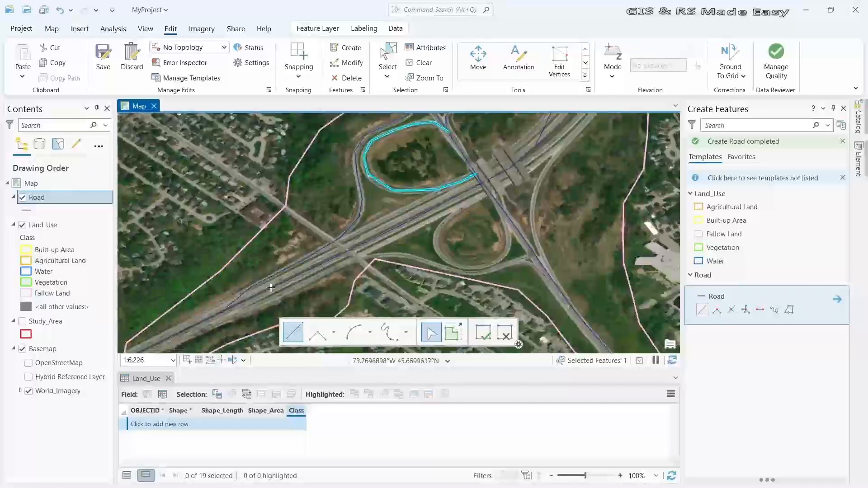
pyautogui.click(212, 317)
pyautogui.click(268, 300)
pyautogui.click(327, 273)
pyautogui.click(364, 258)
pyautogui.click(393, 255)
pyautogui.click(412, 257)
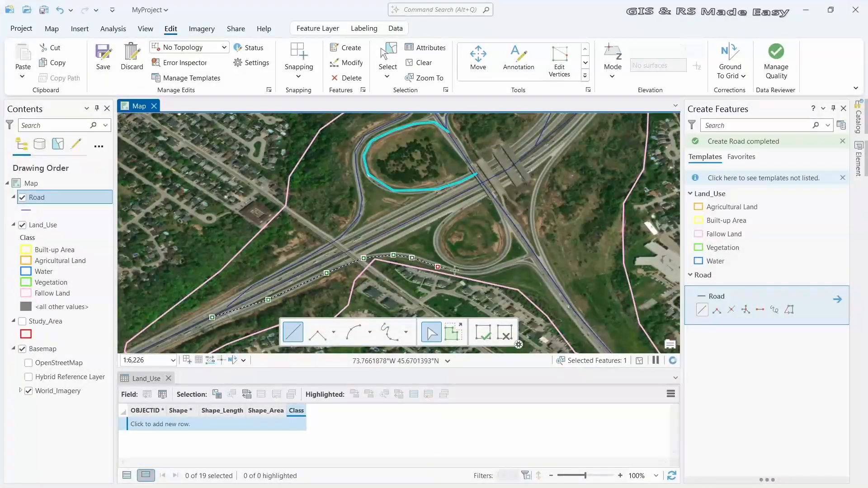
pyautogui.click(437, 266)
pyautogui.click(461, 272)
pyautogui.click(482, 273)
pyautogui.click(518, 262)
pyautogui.doubleClick(562, 294)
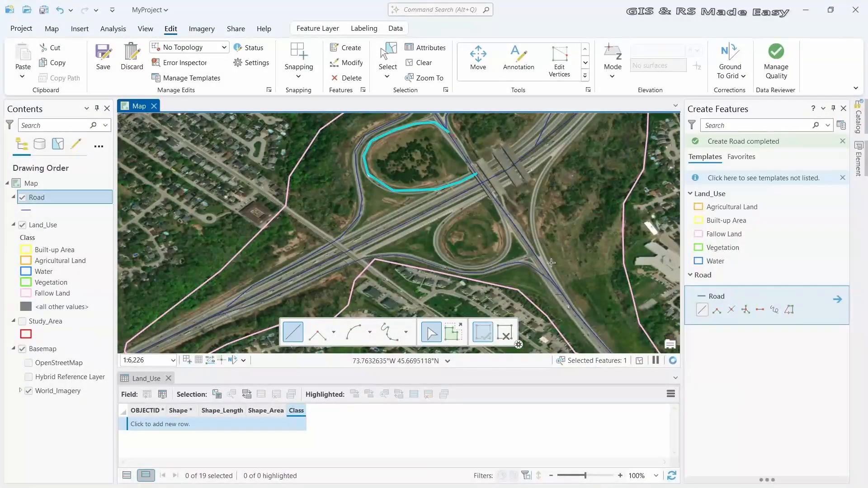
# - Digitize the interchange's southern loop ramp as a Road line, from the overpass around and back to the crossing highway
pyautogui.click(489, 191)
pyautogui.click(467, 203)
pyautogui.click(449, 216)
pyautogui.click(437, 231)
pyautogui.click(436, 247)
pyautogui.click(450, 263)
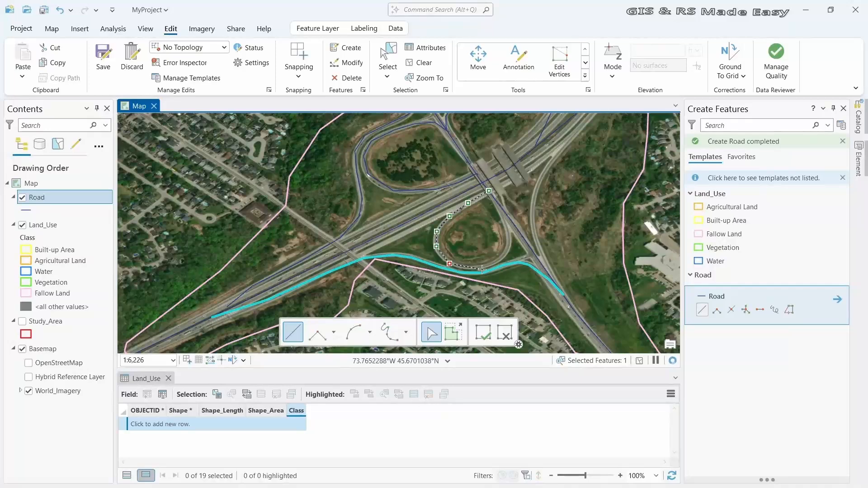
pyautogui.click(474, 268)
pyautogui.click(498, 260)
pyautogui.click(509, 241)
pyautogui.click(505, 221)
pyautogui.doubleClick(501, 205)
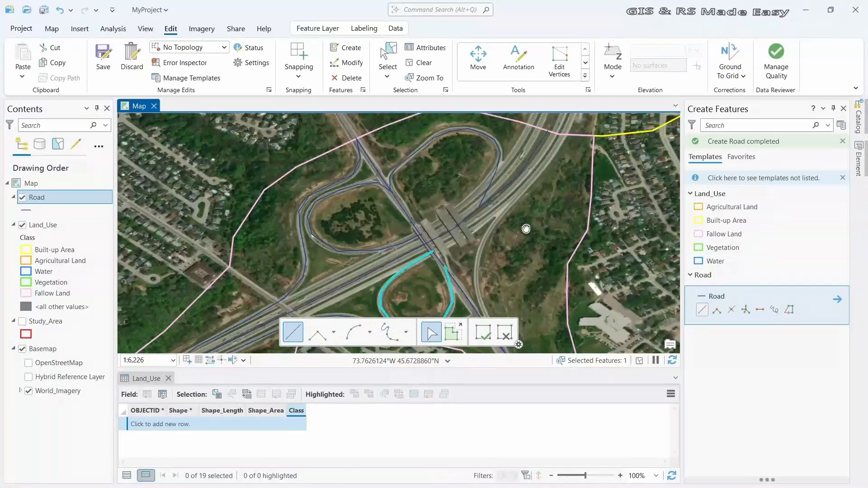
# - Digitize the interchange's eastern outer ramp as a Road line, from the northeastern highway down to the crossing highway southeast of the overpass
pyautogui.click(536, 152)
pyautogui.click(516, 183)
pyautogui.click(508, 215)
pyautogui.click(464, 213)
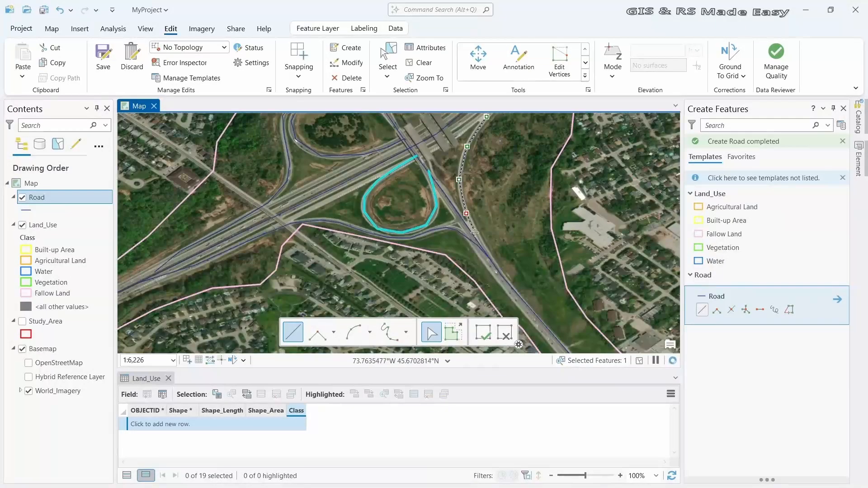
pyautogui.click(476, 235)
pyautogui.doubleClick(491, 262)
# - Start a Road line along the main street through the housing northeast of the crossing highway, tracing it southwest between the interchange and river
pyautogui.moveTo(511, 298); pyautogui.dragTo(434, 220)
pyautogui.moveTo(655, 272); pyautogui.dragTo(407, 219)
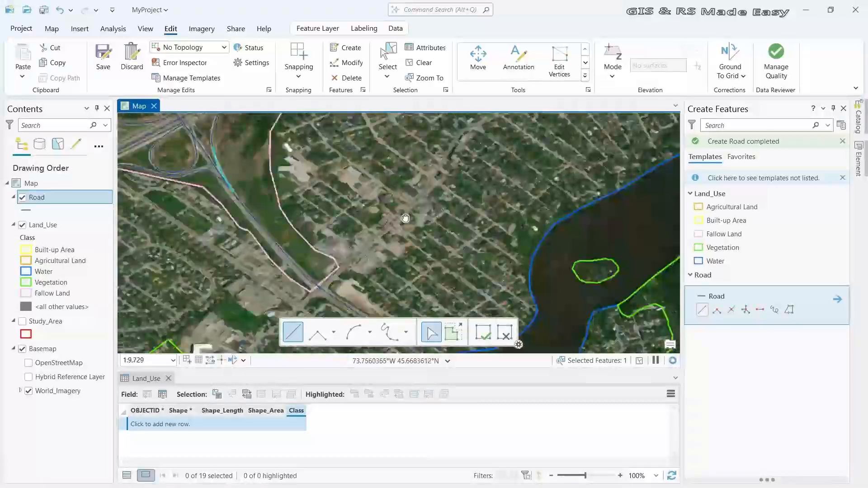
pyautogui.moveTo(402, 168); pyautogui.dragTo(415, 276)
pyautogui.moveTo(520, 149)
pyautogui.mouseDown()
pyautogui.moveTo(389, 294)
pyautogui.moveTo(502, 188)
pyautogui.mouseUp()
pyautogui.click(498, 168)
pyautogui.click(470, 186)
pyautogui.click(436, 210)
pyautogui.click(408, 227)
pyautogui.click(379, 237)
pyautogui.click(343, 248)
pyautogui.click(317, 260)
pyautogui.click(290, 299)
pyautogui.click(275, 323)
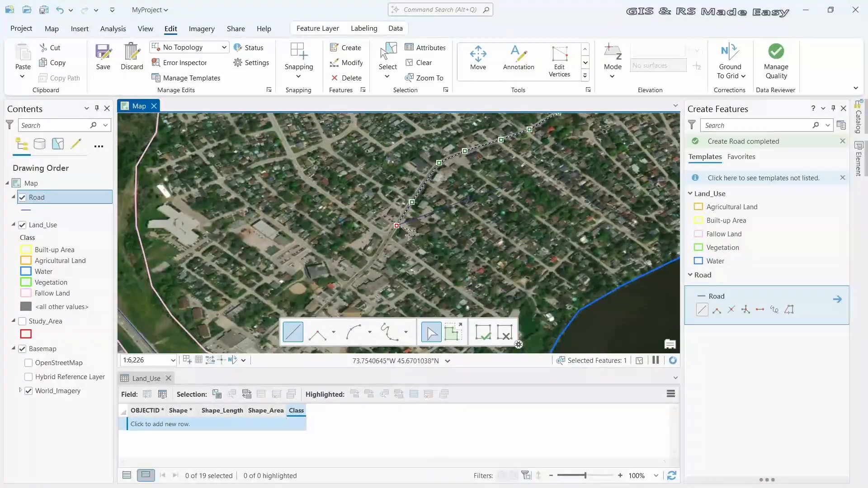
# - Extend the main street's Road line southwest to the crossing highway at the southeastern tip of the interchange polygon
pyautogui.click(374, 259)
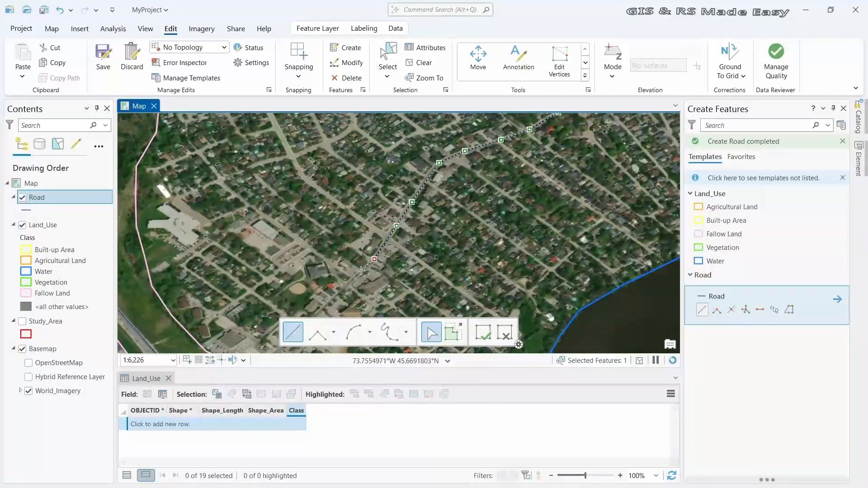
pyautogui.click(341, 292)
pyautogui.moveTo(446, 247); pyautogui.dragTo(496, 190)
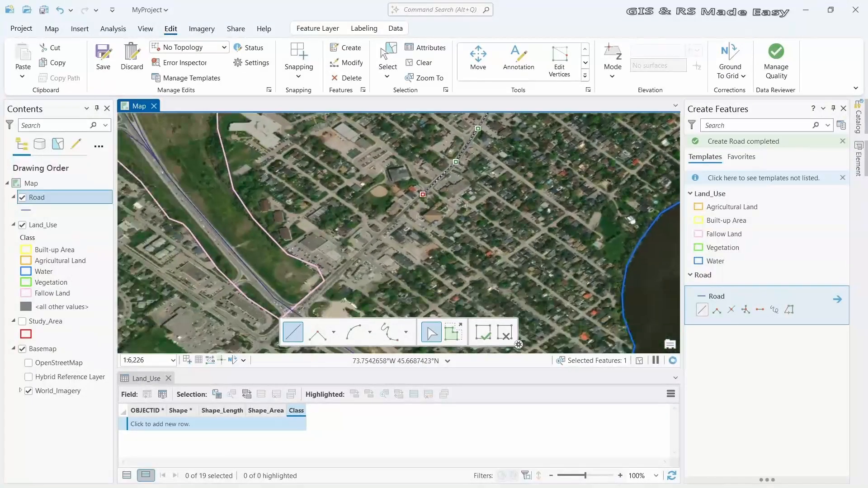
pyautogui.click(371, 242)
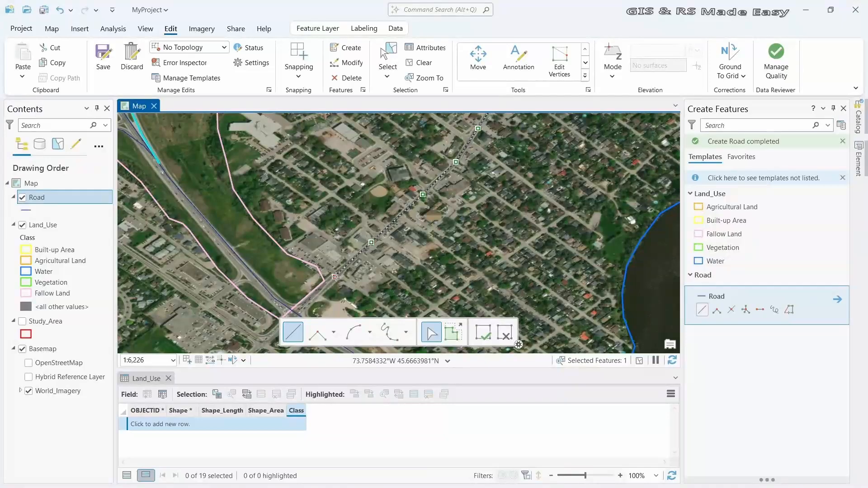
pyautogui.click(335, 276)
pyautogui.click(304, 304)
# - Extend the main street's Road line across the highway and southwest past the small Vegetation polygon within the housing
pyautogui.moveTo(304, 303); pyautogui.dragTo(418, 206)
pyautogui.click(376, 242)
pyautogui.click(326, 285)
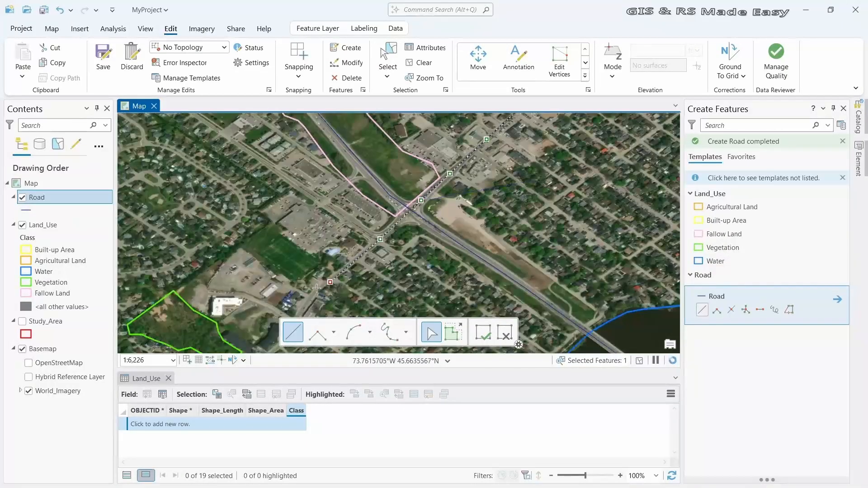
pyautogui.click(303, 302)
pyautogui.moveTo(304, 302); pyautogui.dragTo(383, 200)
pyautogui.click(356, 242)
pyautogui.click(299, 283)
pyautogui.click(269, 289)
pyautogui.click(236, 307)
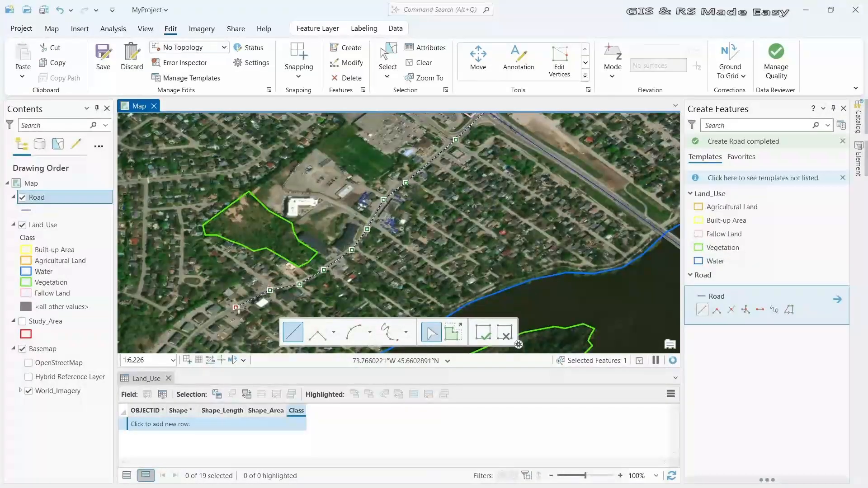
# - Extend the main street's Road line southwest through the housing between the small Vegetation polygon and the Built-up Area's southwestern end
pyautogui.moveTo(236, 307); pyautogui.dragTo(528, 145)
pyautogui.click(504, 161)
pyautogui.click(480, 179)
pyautogui.click(458, 206)
pyautogui.click(437, 228)
pyautogui.click(428, 236)
pyautogui.click(414, 244)
pyautogui.click(391, 254)
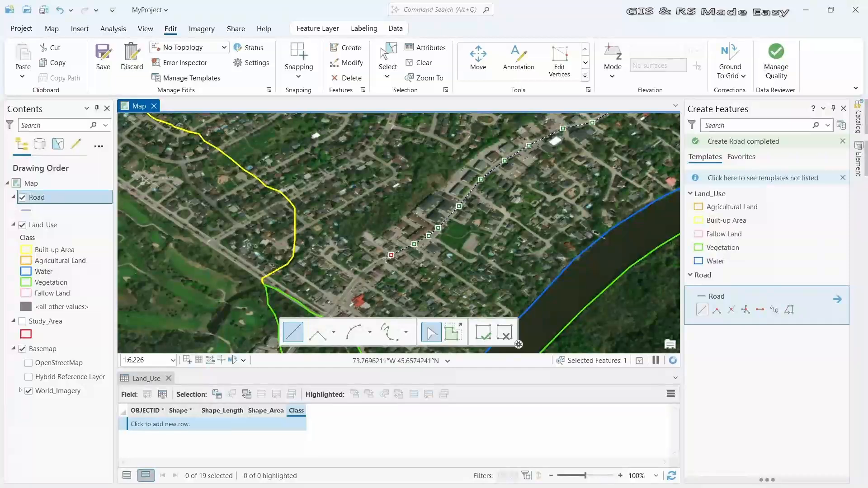
# - Continue the main street's Road line southwest across the Vegetation polygon beside the golf course and finish it at the study area's edge
pyautogui.click(373, 264)
pyautogui.click(356, 281)
pyautogui.click(340, 298)
pyautogui.moveTo(340, 298); pyautogui.dragTo(378, 203)
pyautogui.click(362, 223)
pyautogui.click(335, 248)
pyautogui.doubleClick(319, 270)
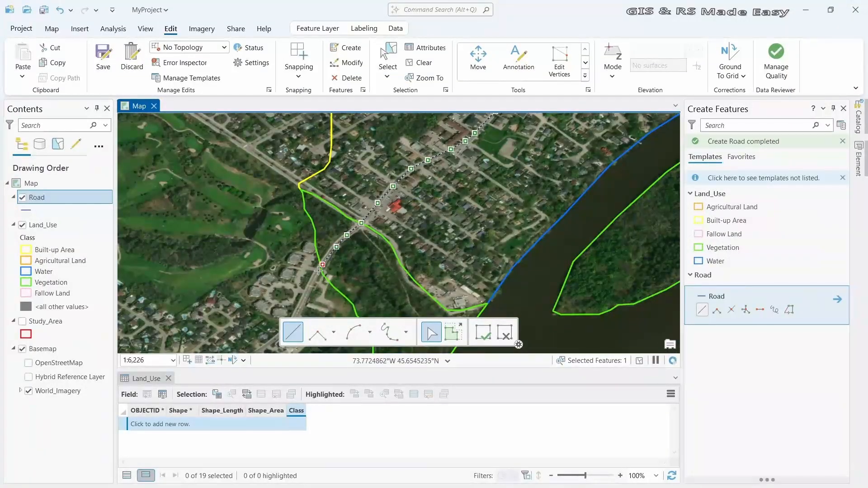
pyautogui.scroll(-2, 457, 219)
pyautogui.scroll(-3, 456, 220)
pyautogui.moveTo(550, 158); pyautogui.dragTo(423, 181)
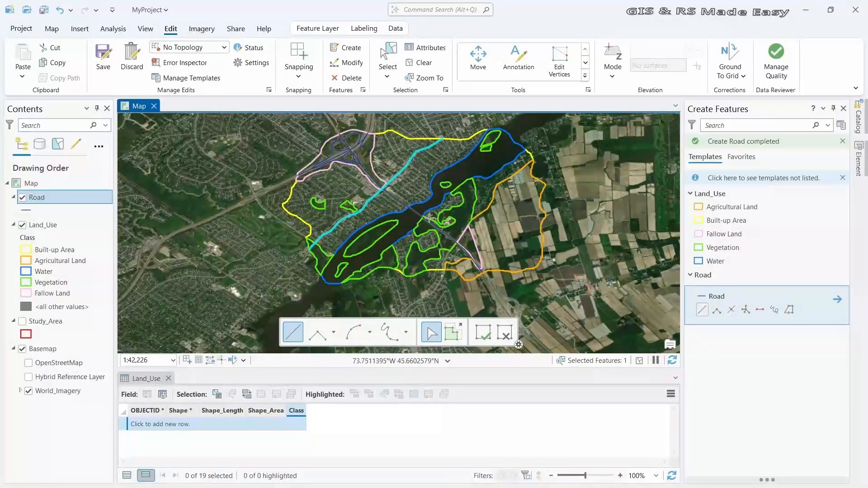
# - Start a new feature class in MyProject.gdb and name it Playground
pyautogui.click(858, 128)
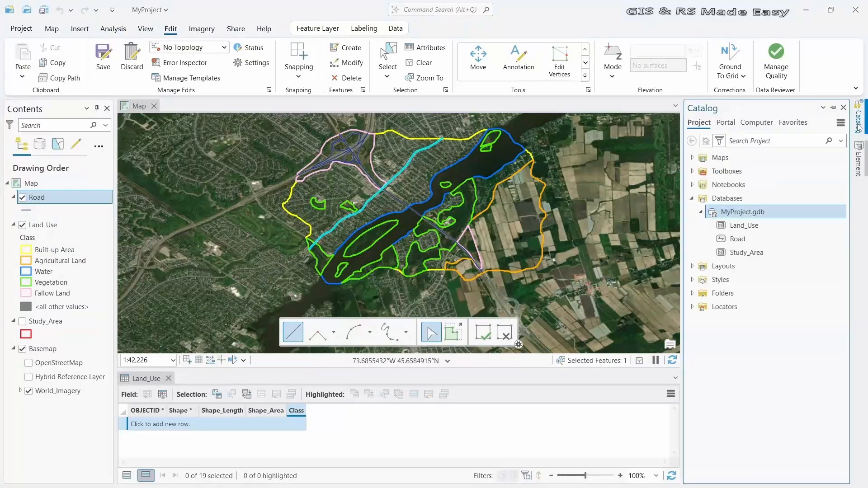
pyautogui.rightClick(754, 216)
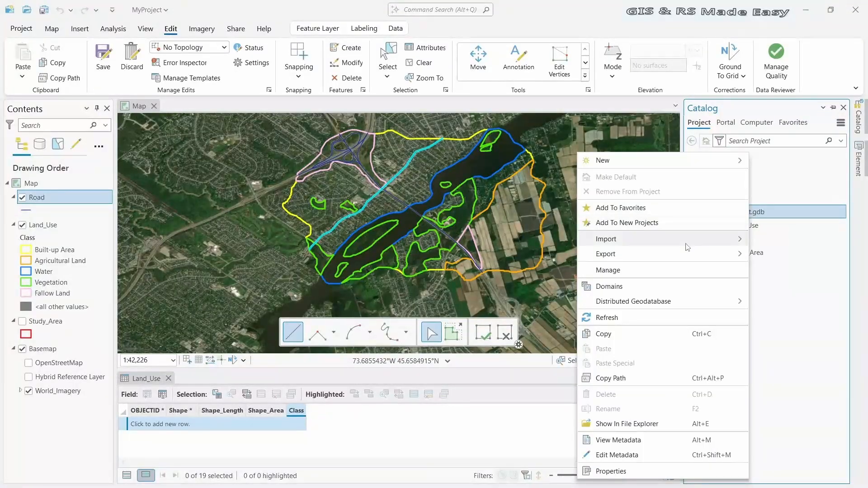
pyautogui.moveTo(689, 244)
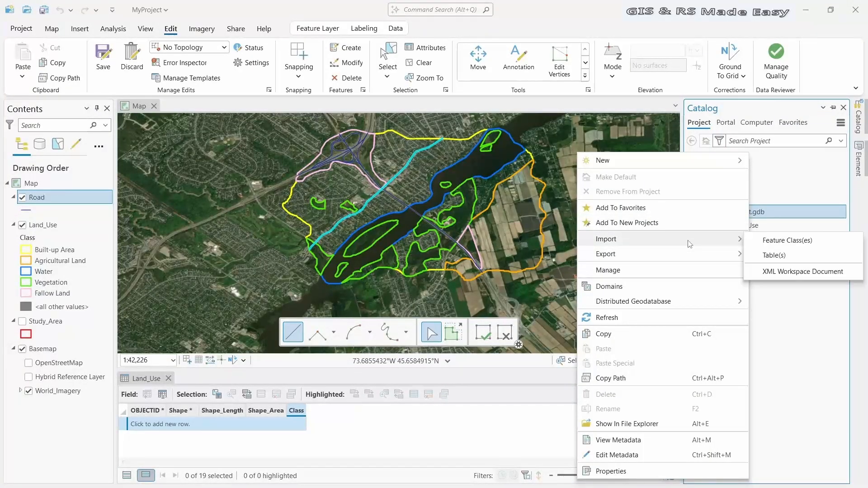
pyautogui.moveTo(690, 164)
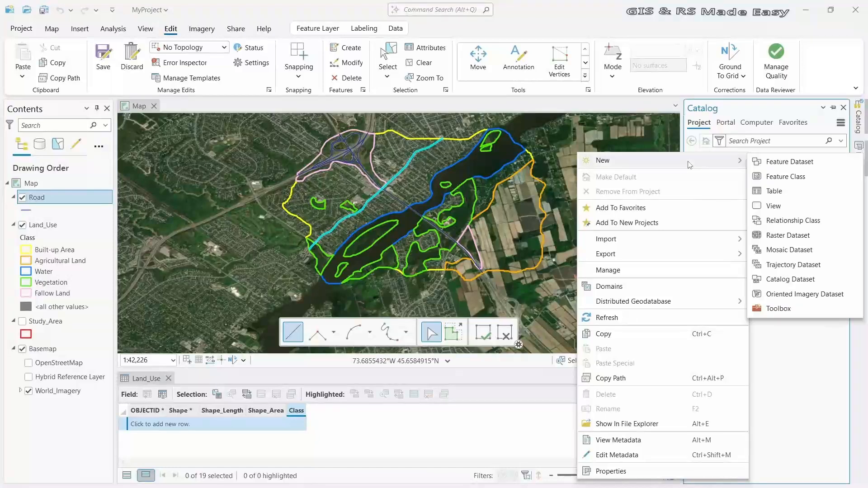
pyautogui.click(785, 177)
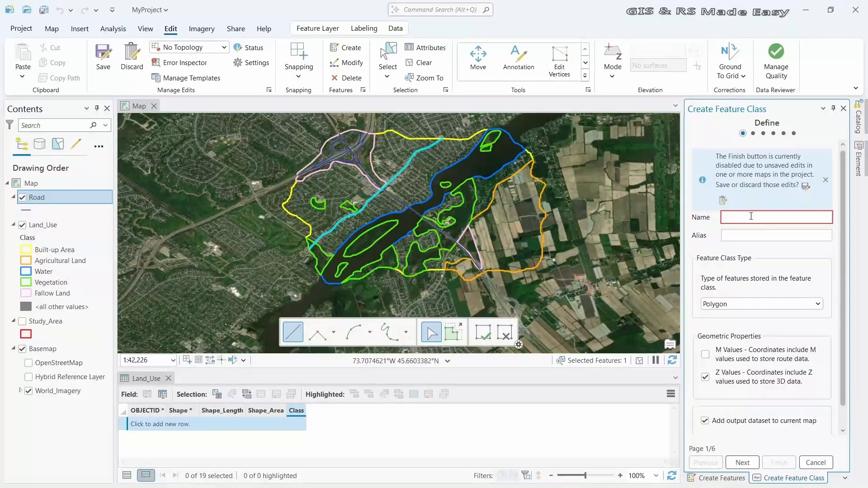
pyautogui.click(751, 216)
pyautogui.write('Play')
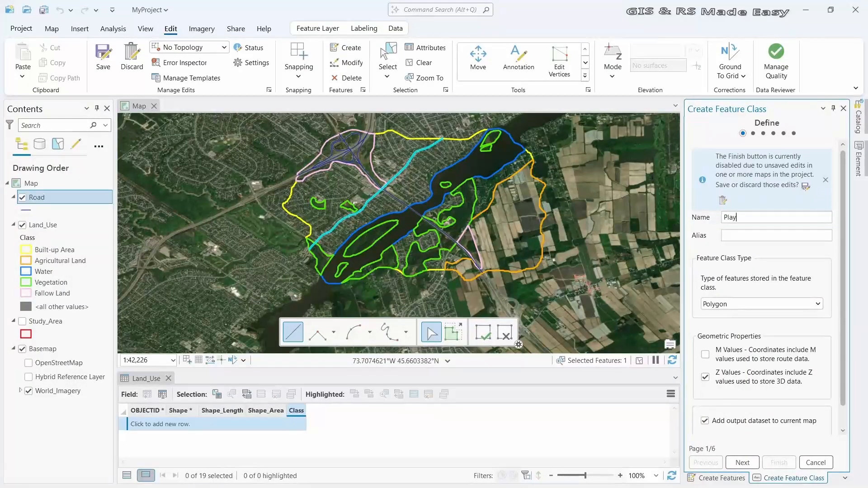
pyautogui.write('ground')
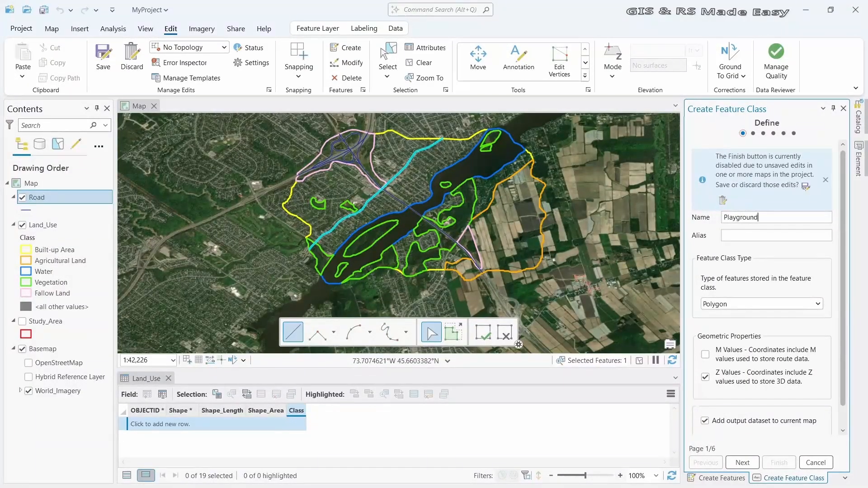
# - Save the pending edits and create the Playground feature class as Point type with the WGS 1984 coordinate system
pyautogui.click(103, 58)
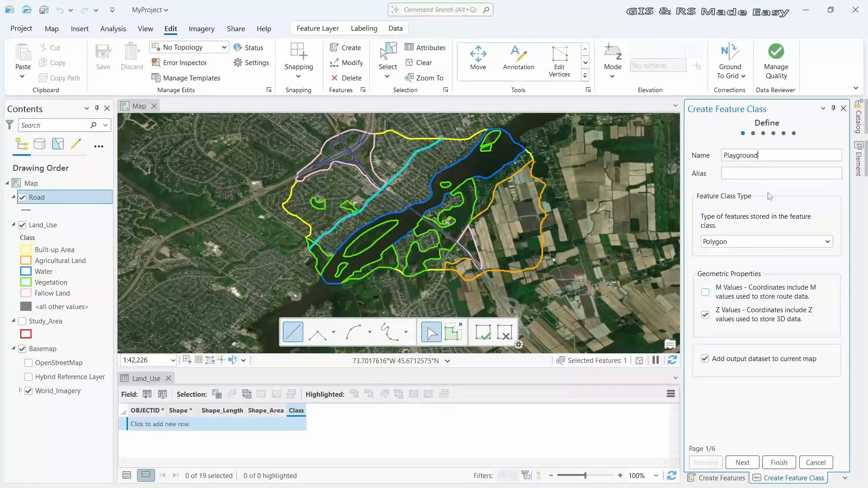
pyautogui.click(813, 243)
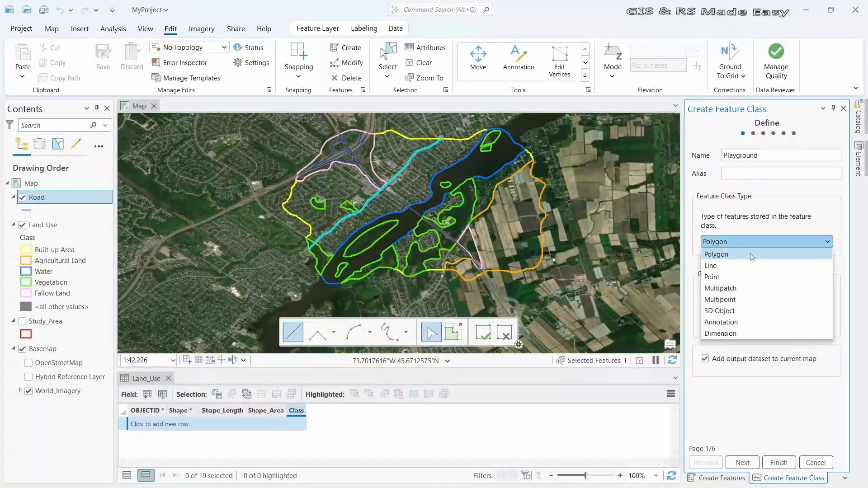
pyautogui.click(710, 278)
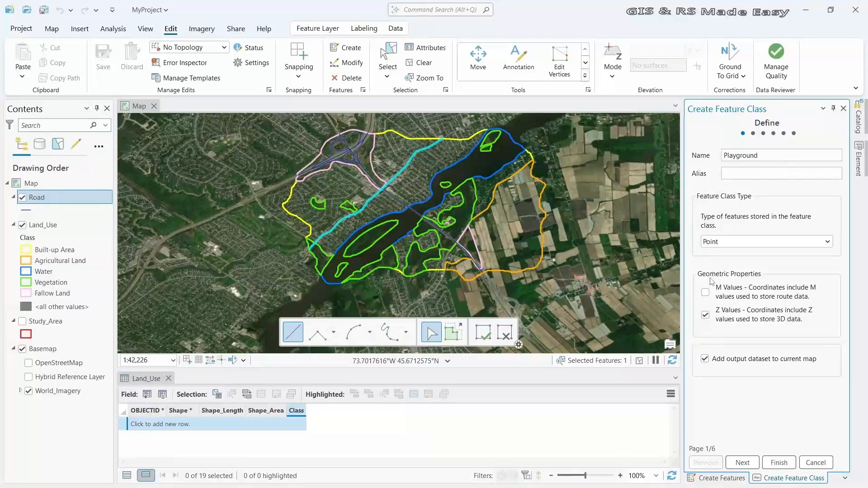
pyautogui.click(742, 463)
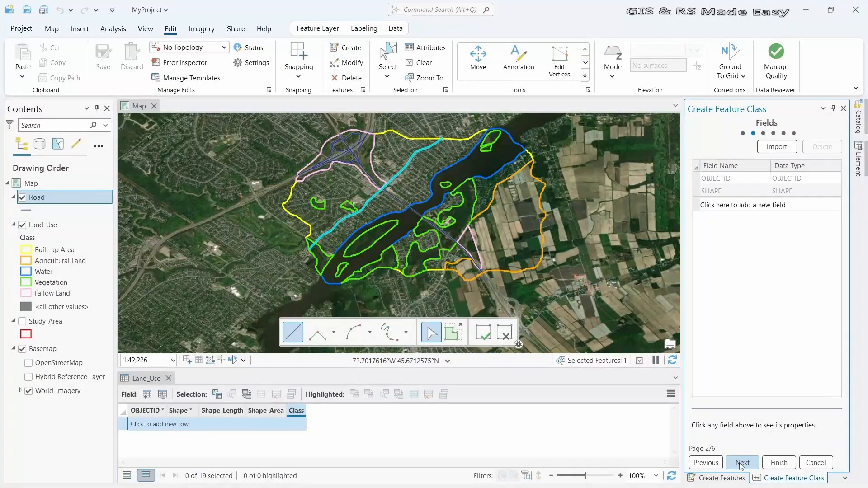
pyautogui.click(741, 463)
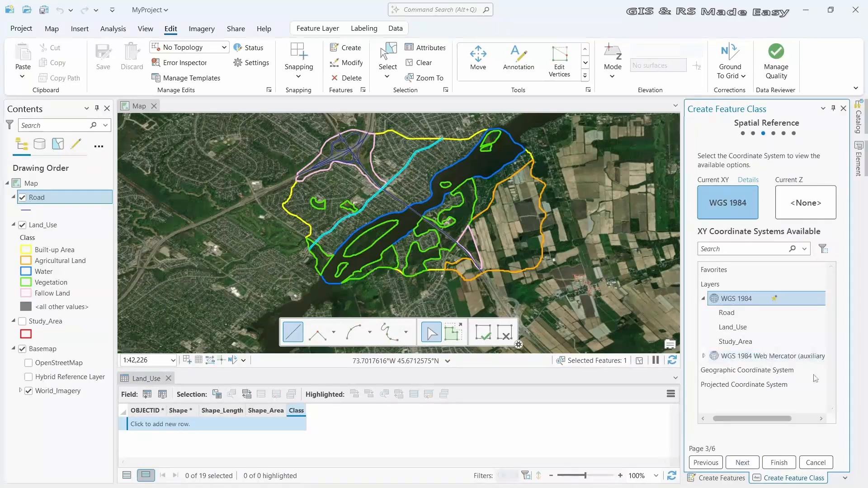
pyautogui.click(779, 463)
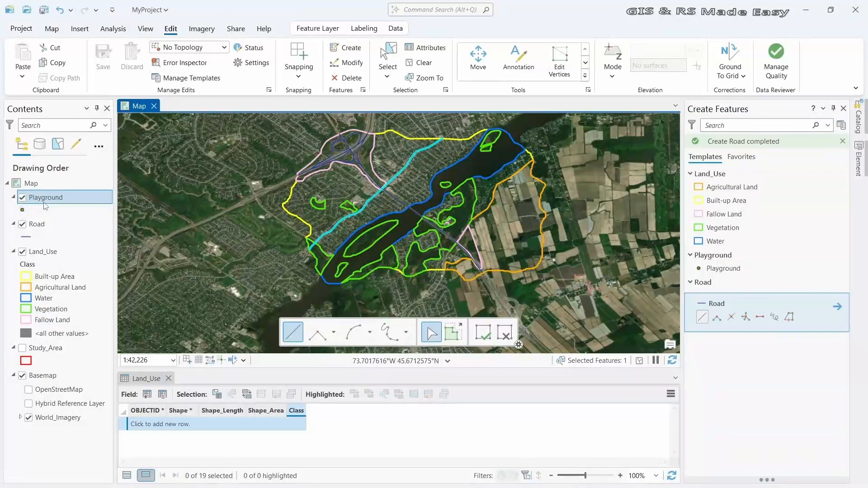
# - Change the Playground layer's point symbol to the Playground symbol from the ArcGIS 2D style gallery
pyautogui.click(25, 212)
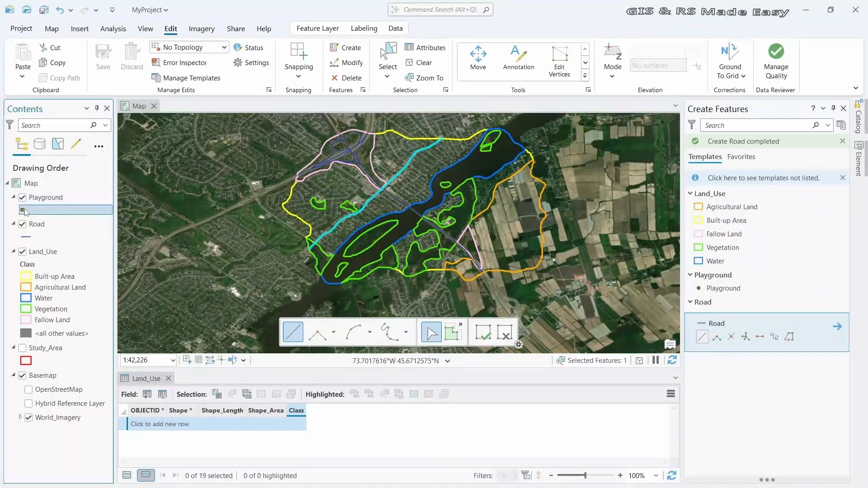
pyautogui.rightClick(28, 198)
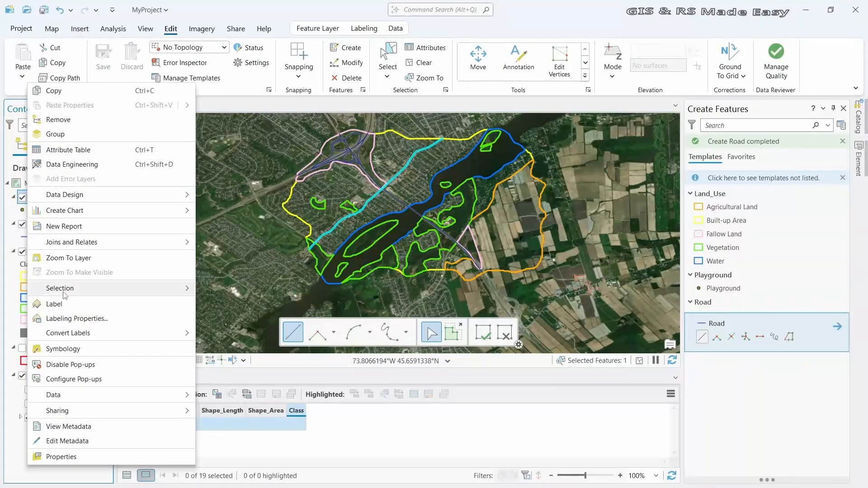
pyautogui.moveTo(60, 288)
pyautogui.click(260, 340)
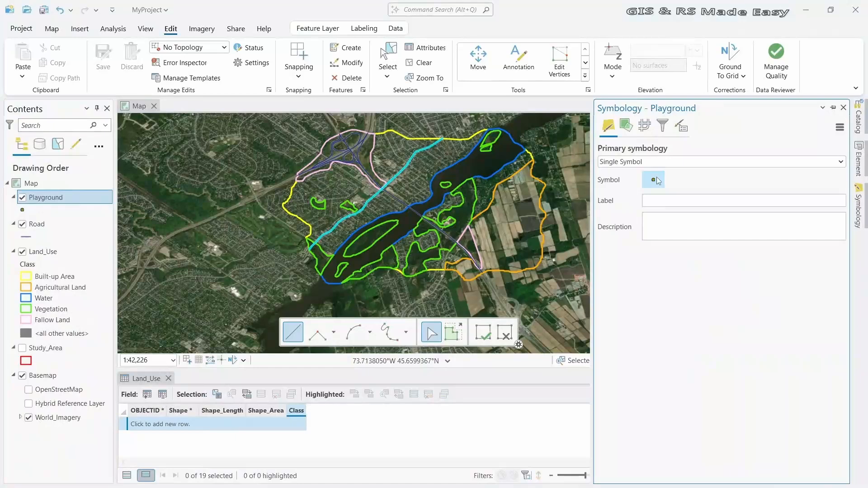
pyautogui.click(656, 180)
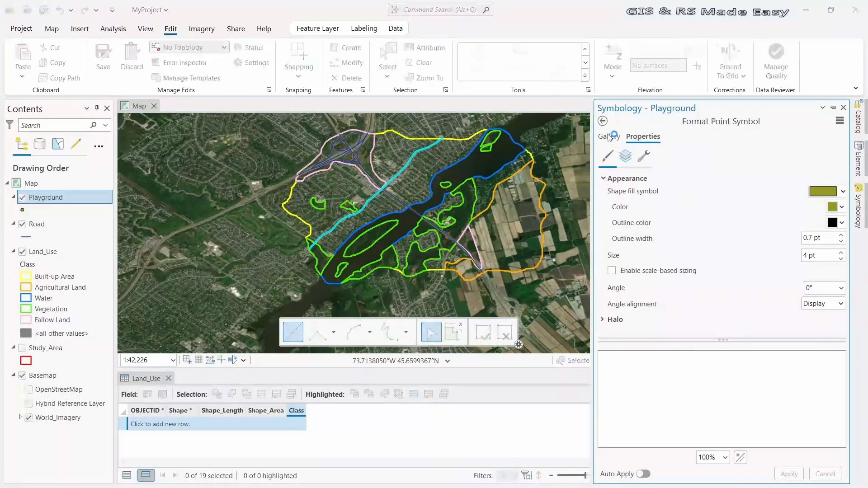
pyautogui.click(611, 136)
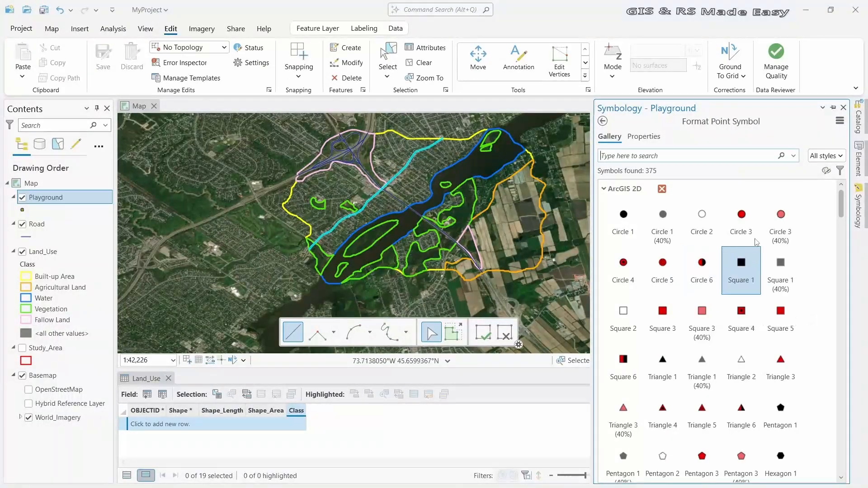
pyautogui.scroll(-3, 797, 217)
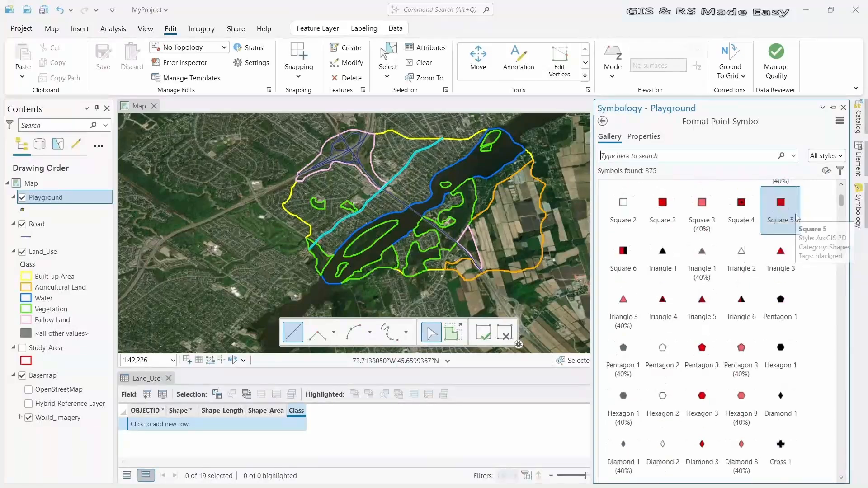
pyautogui.scroll(-3, 789, 220)
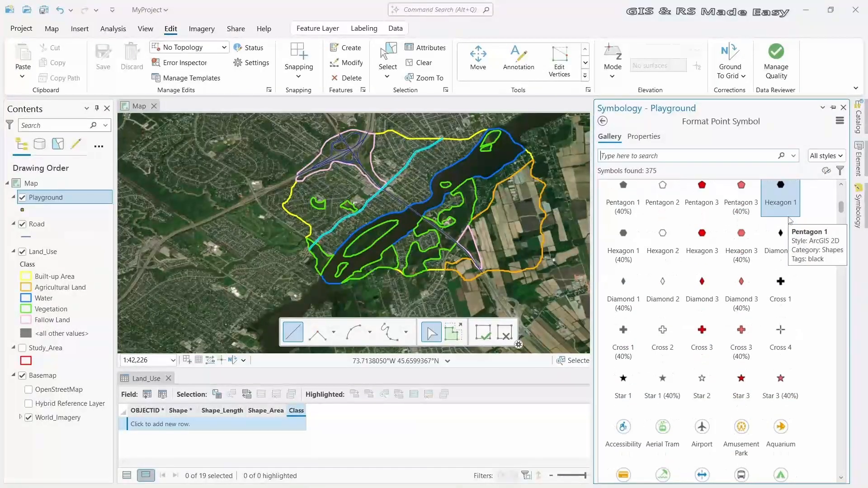
pyautogui.scroll(-1, 789, 220)
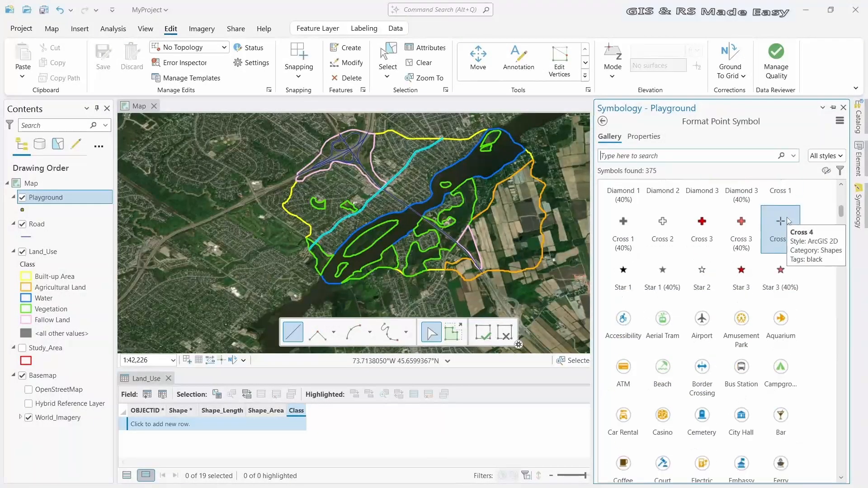
pyautogui.scroll(-1, 789, 221)
pyautogui.scroll(-4, 723, 316)
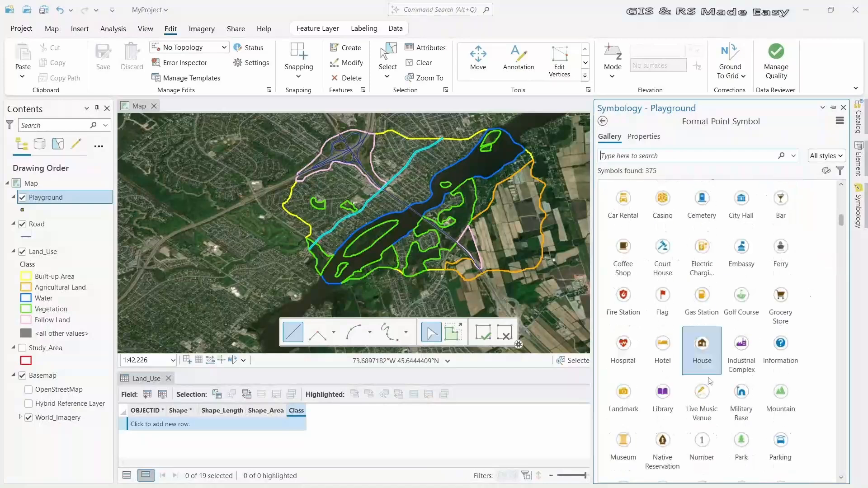
pyautogui.scroll(-1, 732, 406)
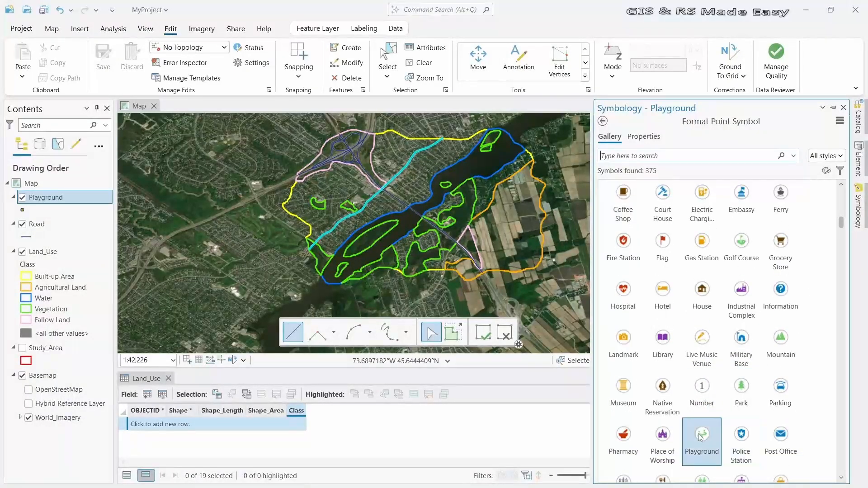
pyautogui.scroll(-2, 700, 437)
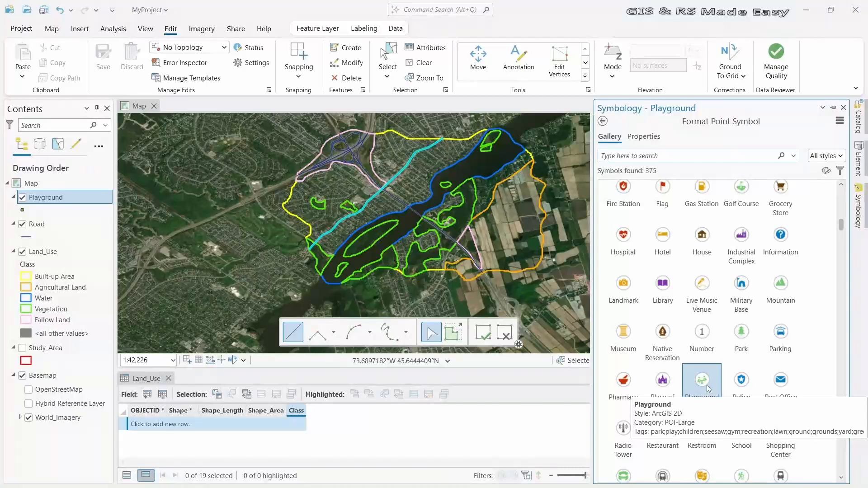
pyautogui.click(708, 388)
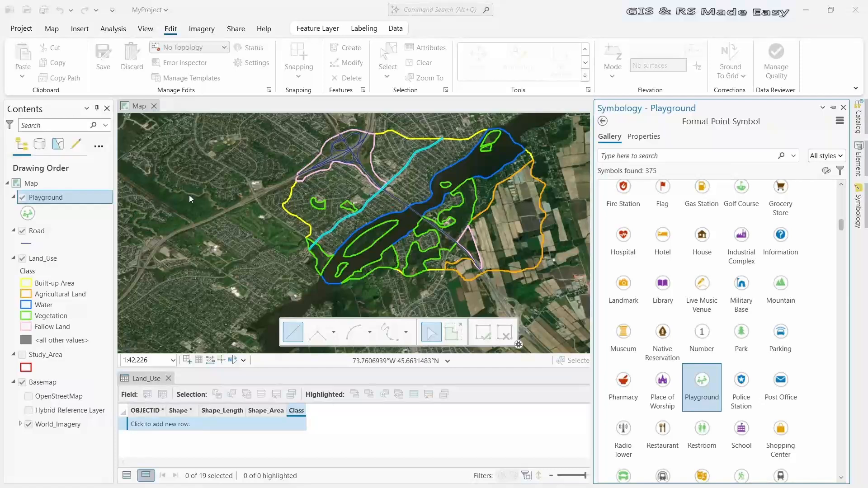
# - Place a Playground point on the green sports field northwest of the main street, between the parking lots and the small Vegetation polygon
pyautogui.click(68, 200)
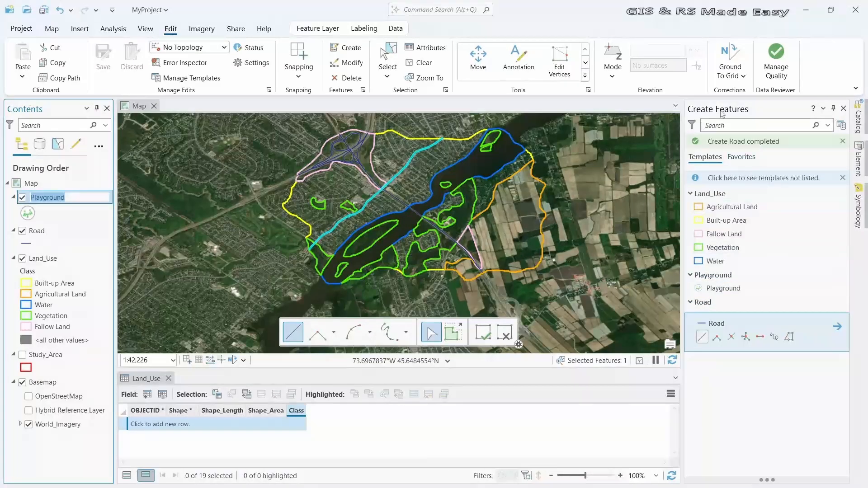
pyautogui.click(726, 289)
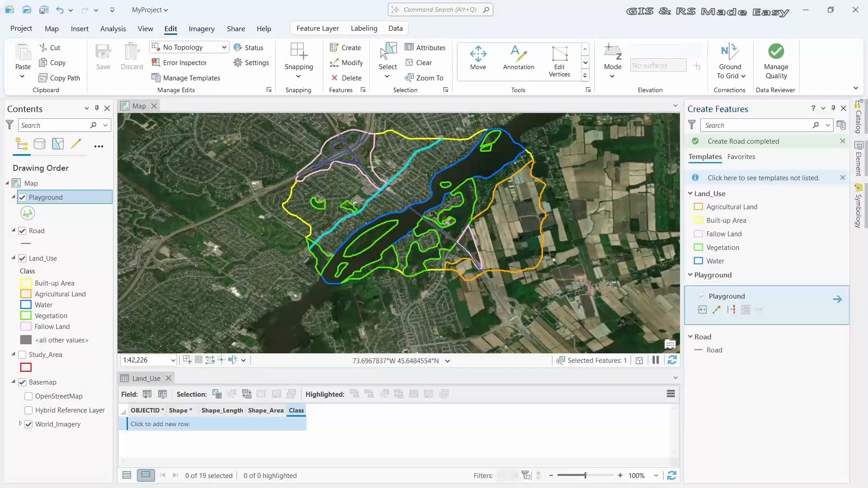
pyautogui.scroll(3, 397, 193)
pyautogui.click(352, 178)
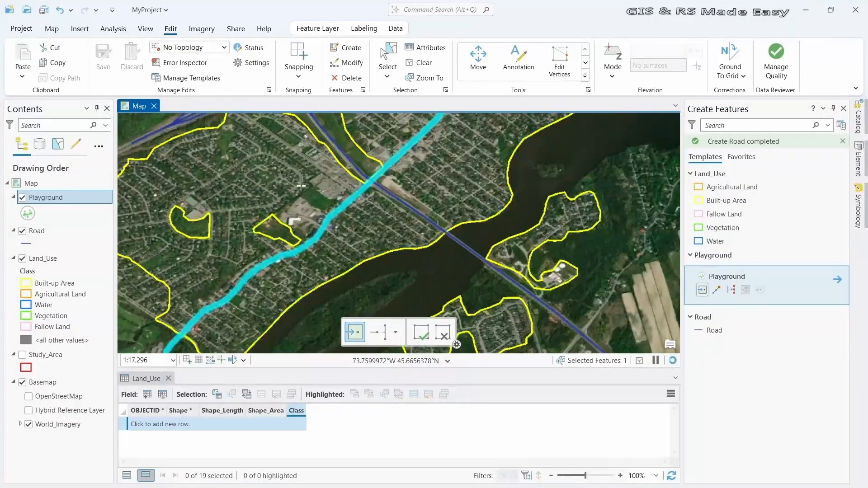
pyautogui.scroll(3, 301, 186)
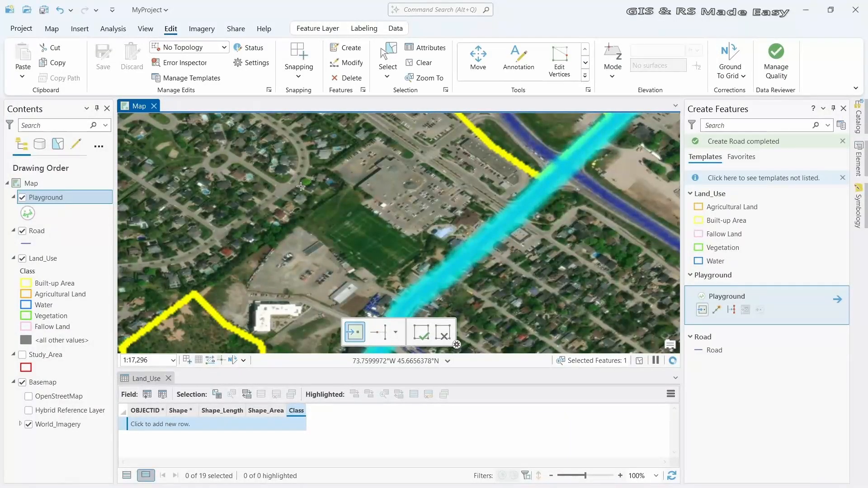
pyautogui.scroll(5, 301, 186)
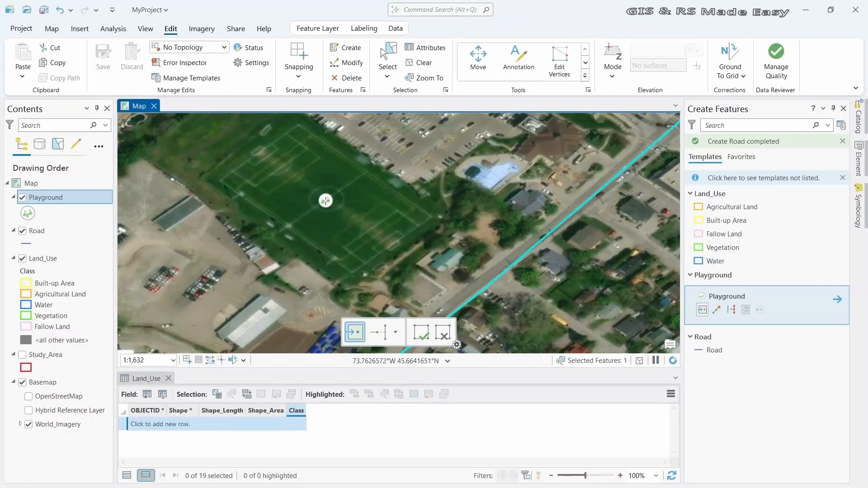
pyautogui.click(326, 199)
pyautogui.scroll(-2, 380, 217)
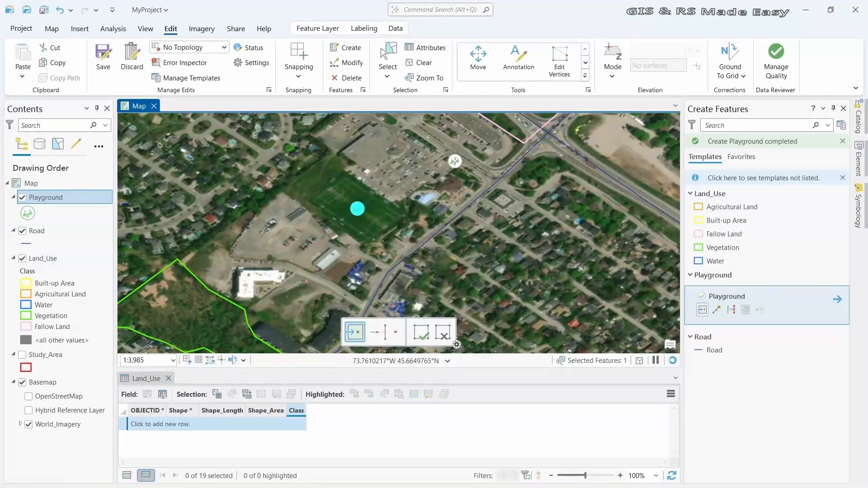
pyautogui.moveTo(455, 160); pyautogui.dragTo(410, 271)
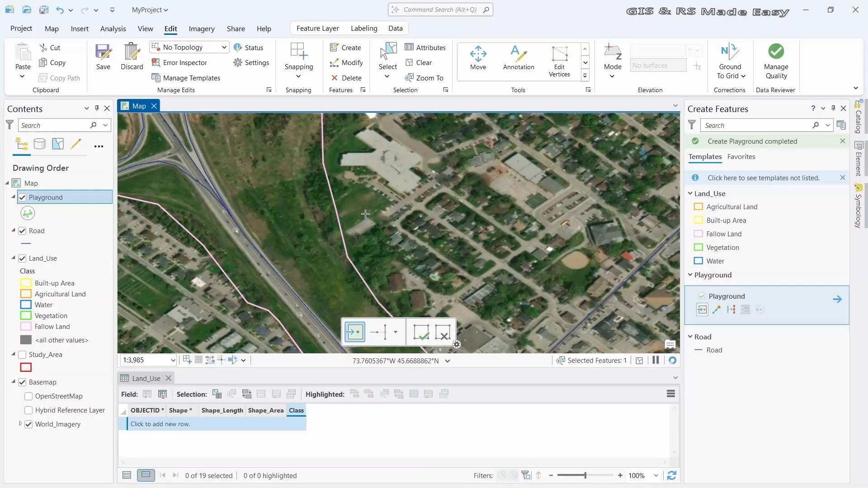
# - Place Playground points on the soccer field beside the parking lots and on the adjacent paved court inside the northern Fallow Land boundary
pyautogui.scroll(4, 365, 214)
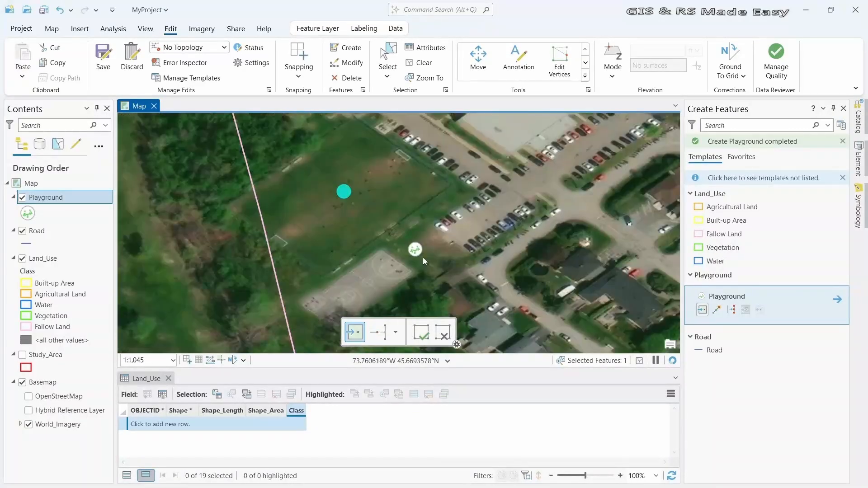
pyautogui.press('Down')
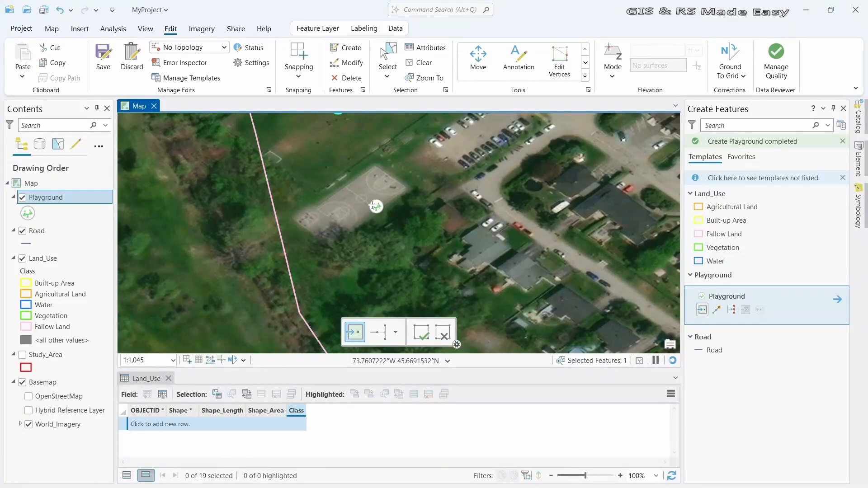
pyautogui.scroll(-5, 373, 205)
pyautogui.scroll(5, 240, 304)
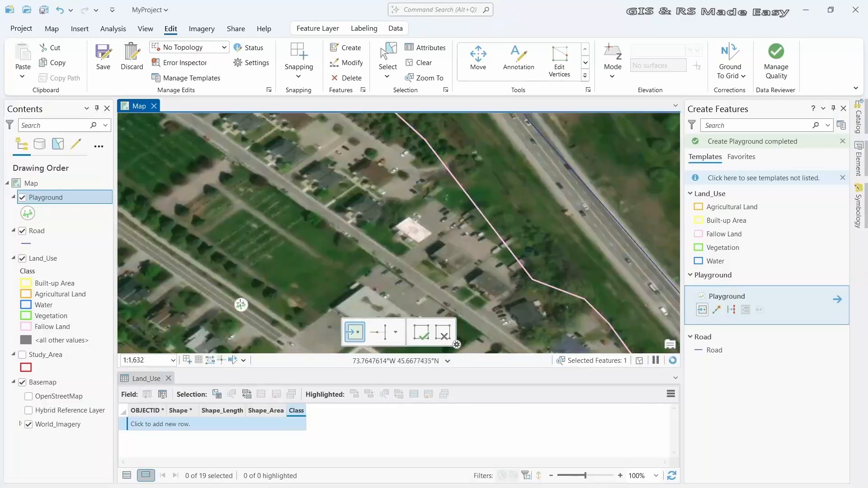
# - Place Playground points on the blue tennis courts beside the western Vegetation polygon and on the paved court in the park south of the main street
pyautogui.scroll(-3, 369, 234)
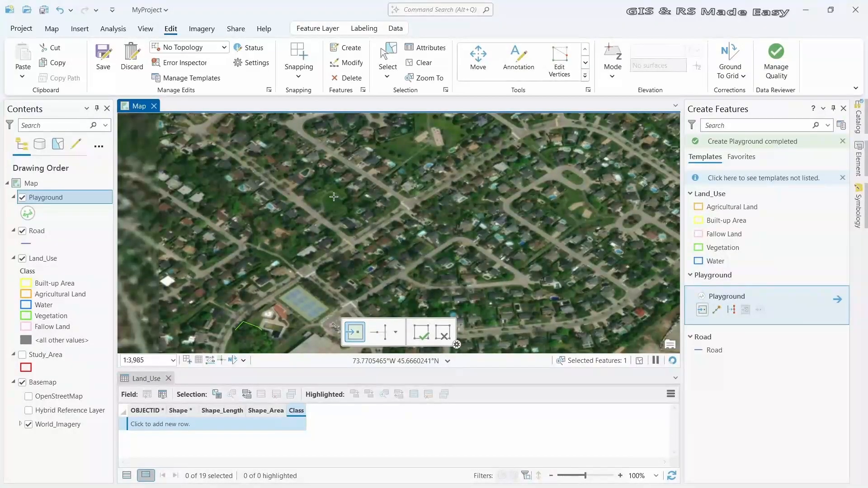
pyautogui.scroll(4, 303, 300)
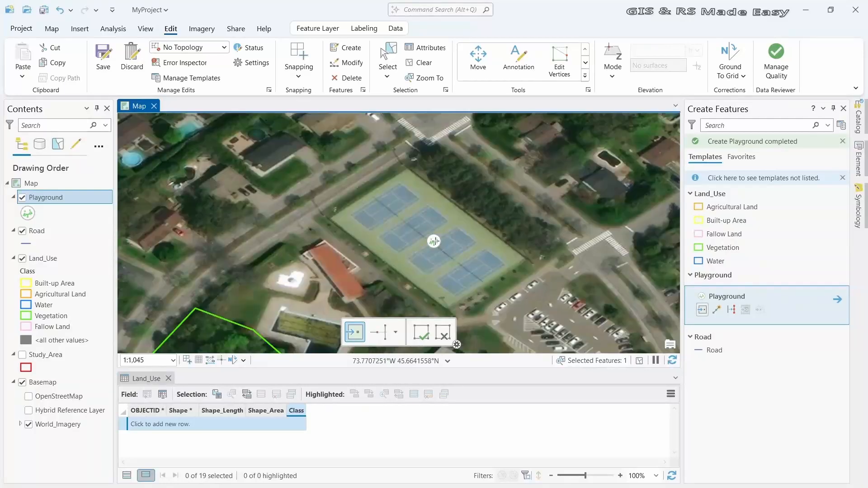
pyautogui.click(433, 244)
pyautogui.scroll(-7, 349, 186)
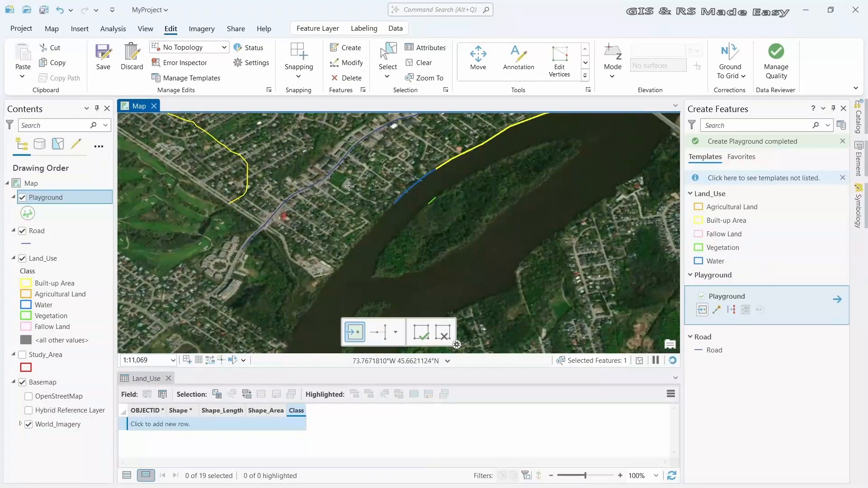
pyautogui.scroll(7, 349, 186)
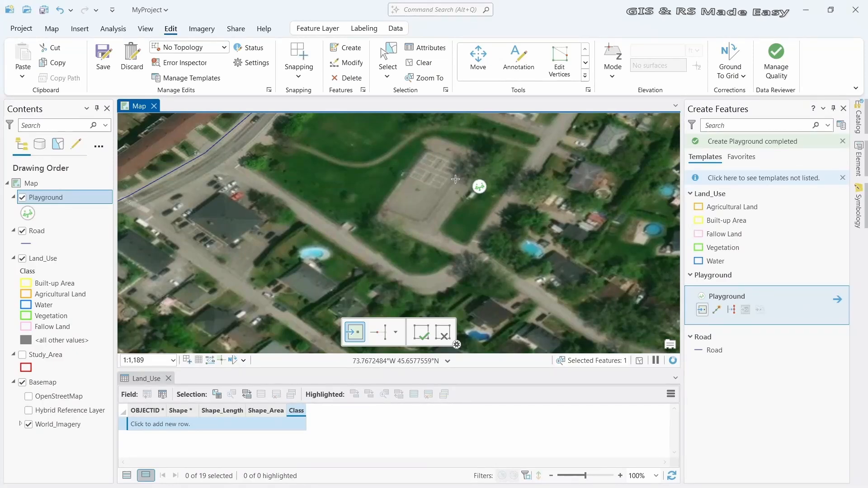
# - Check the remaining neighbourhoods for playgrounds, finish the Playground feature creation and save the edits
pyautogui.scroll(-4, 455, 180)
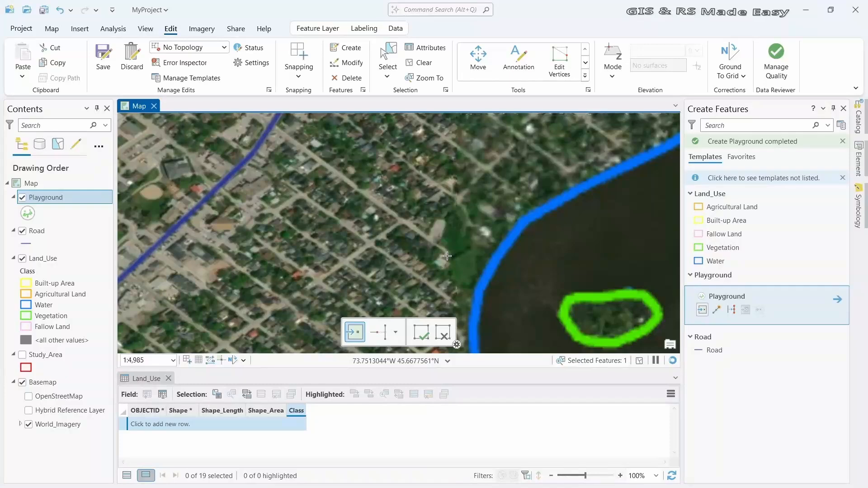
pyautogui.scroll(1, 447, 256)
pyautogui.scroll(-4, 487, 262)
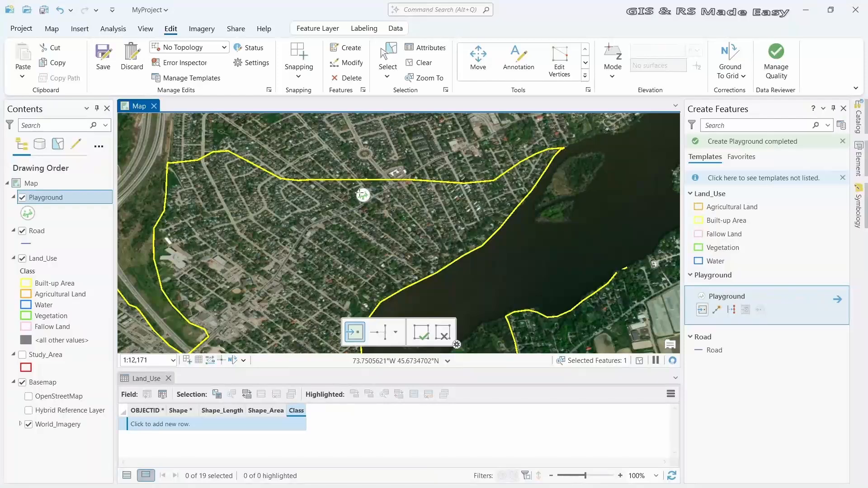
pyautogui.scroll(6, 360, 193)
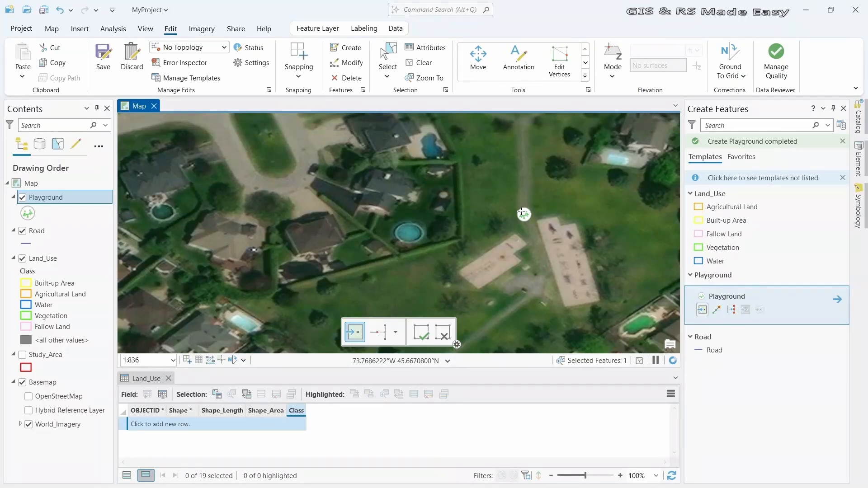
pyautogui.scroll(-6, 390, 248)
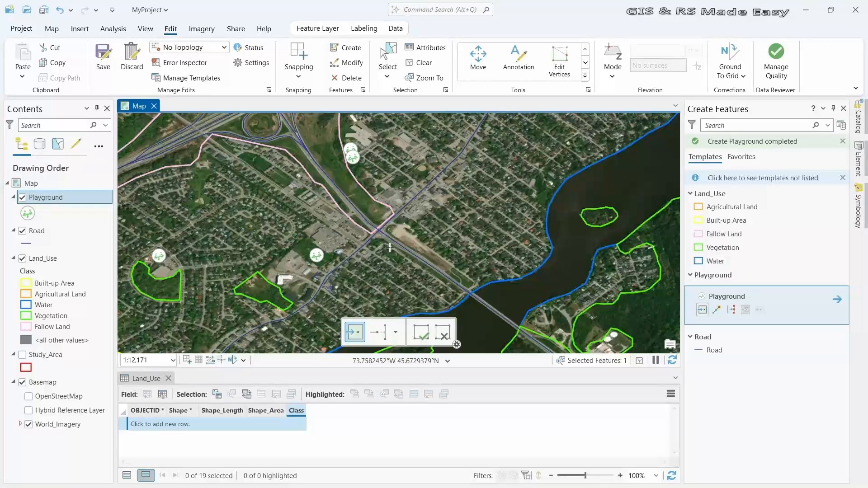
pyautogui.click(420, 332)
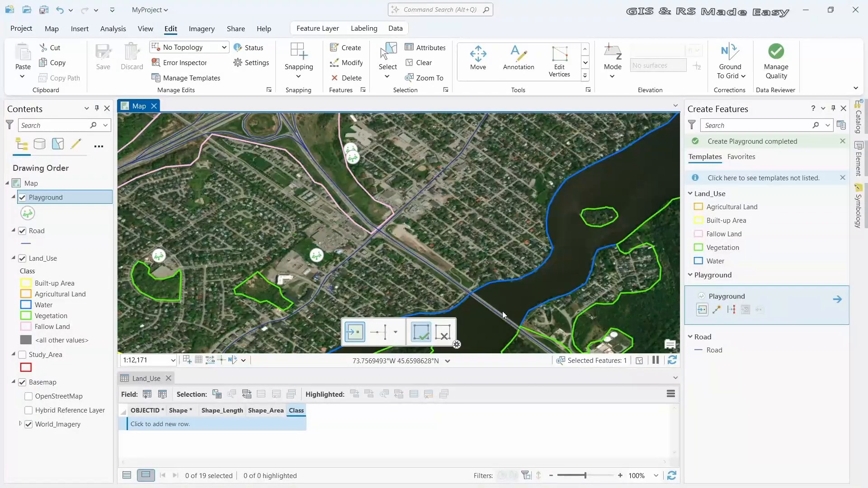
pyautogui.press('Escape')
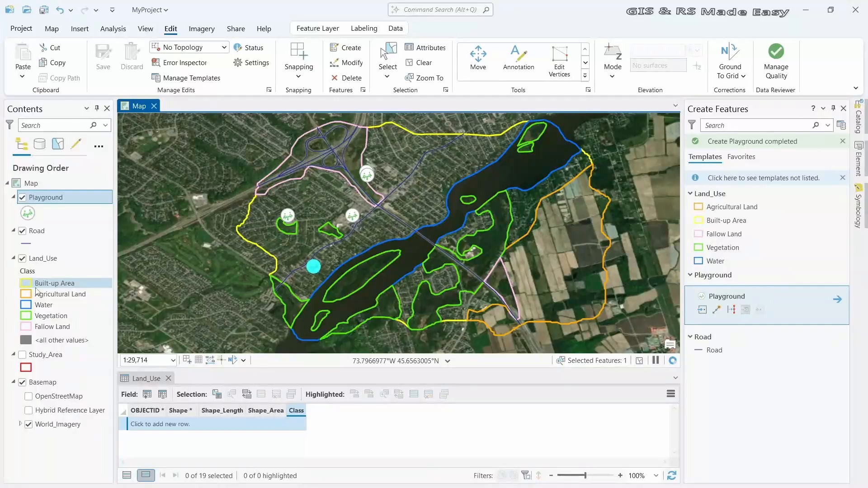
# - Change the Land_Use layer's Water class to the pale blue Water (area) symbol from the ArcGIS 2D style gallery
pyautogui.click(43, 259)
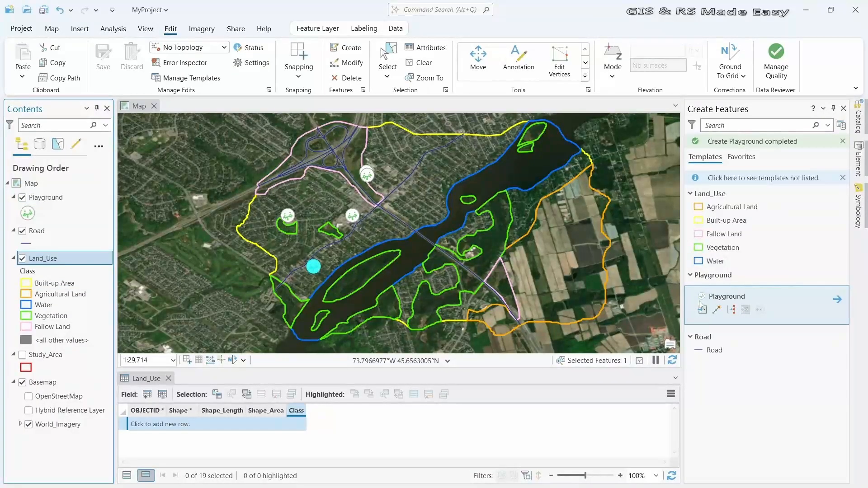
pyautogui.click(860, 220)
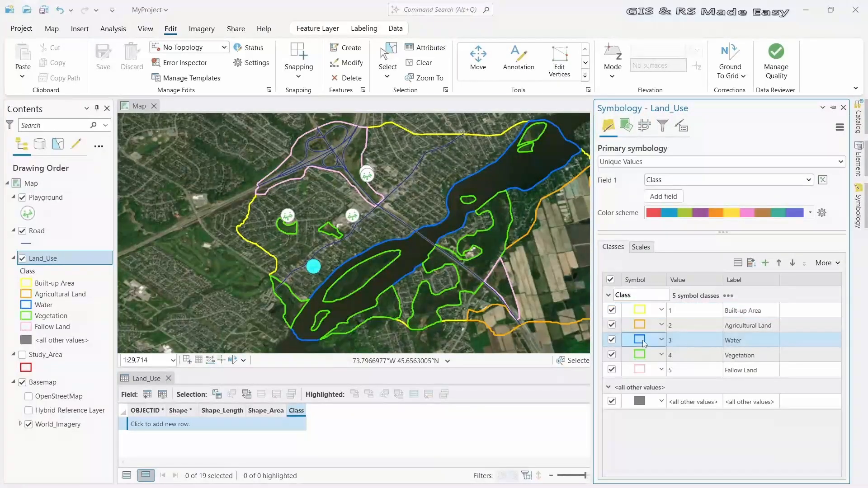
pyautogui.click(644, 342)
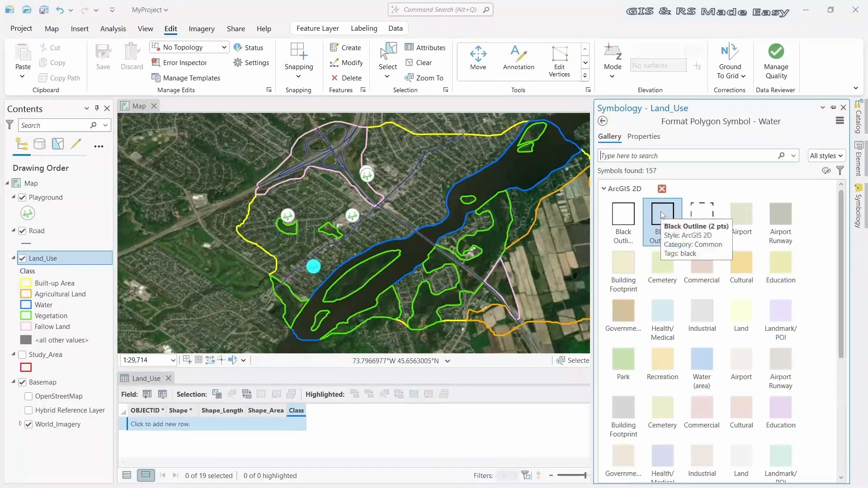
pyautogui.scroll(-2, 727, 303)
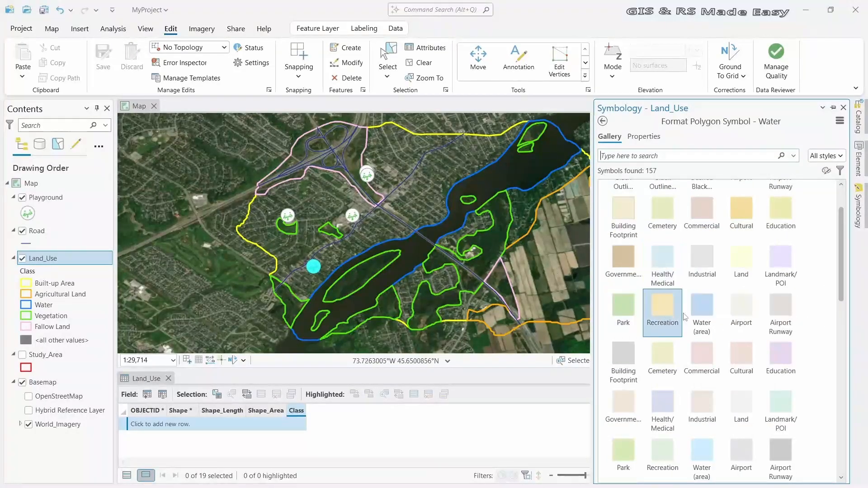
pyautogui.scroll(-2, 709, 311)
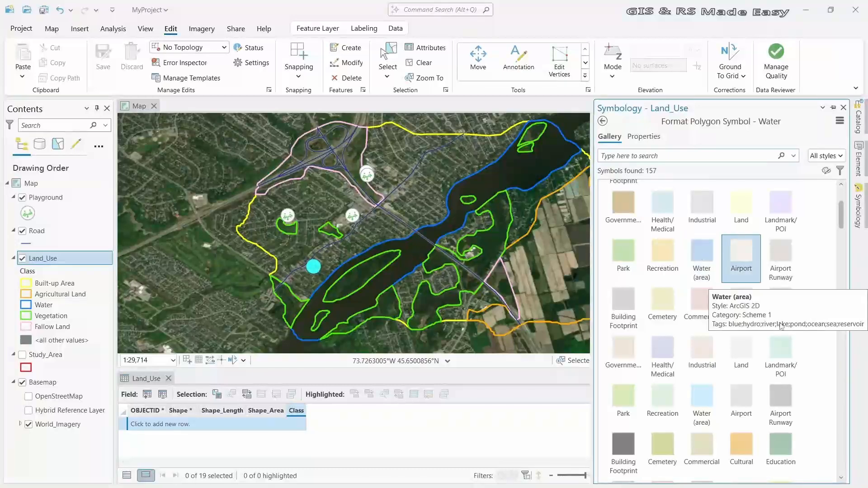
pyautogui.click(705, 400)
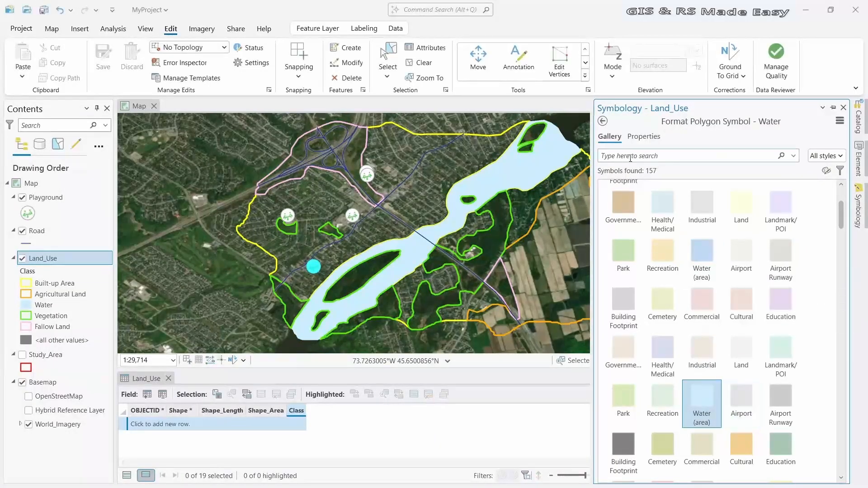
# - Set the Water class's fill to a brighter sky blue with a 1 pt black outline and apply the symbol
pyautogui.click(644, 137)
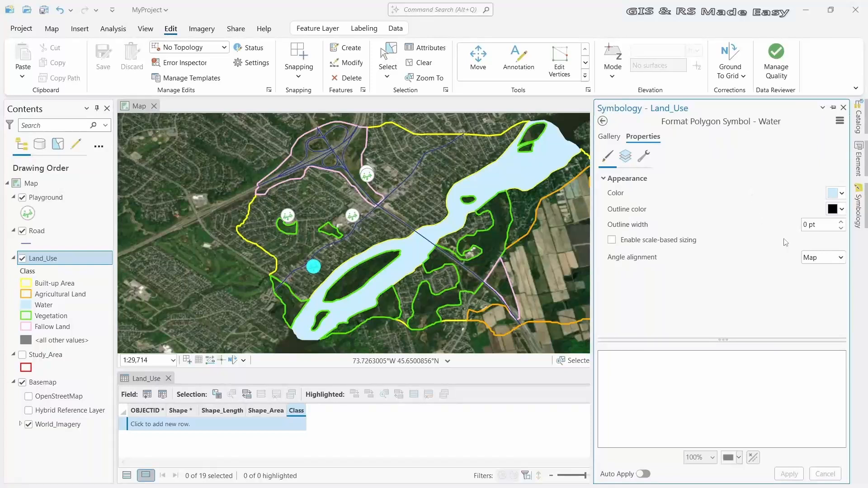
pyautogui.click(841, 195)
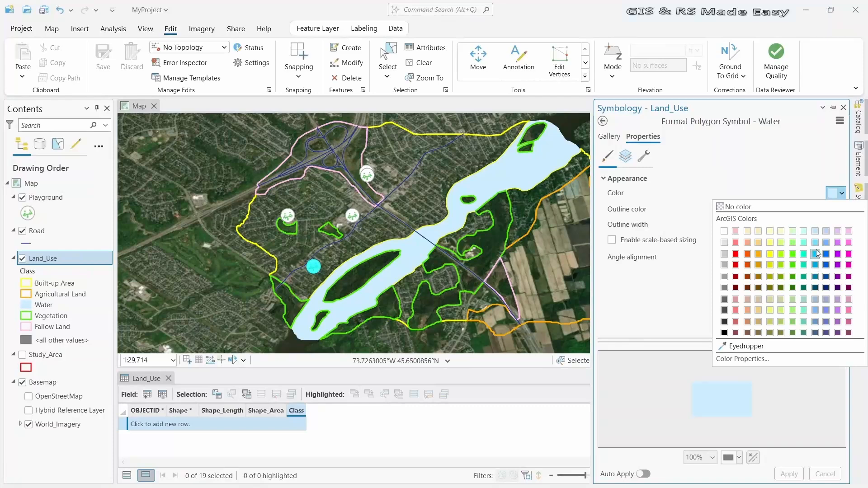
pyautogui.click(814, 243)
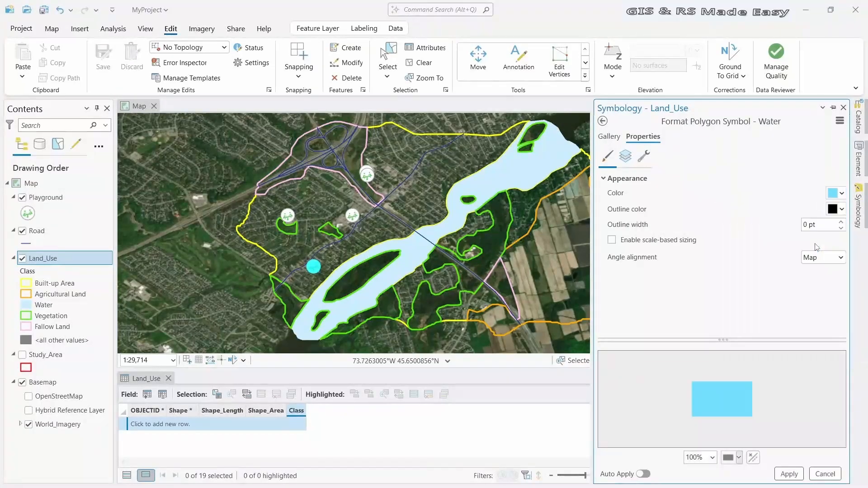
pyautogui.click(840, 223)
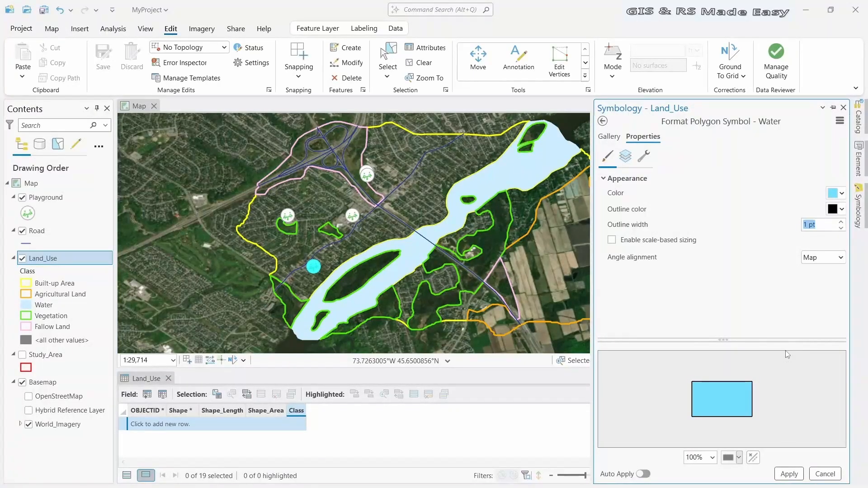
pyautogui.click(789, 474)
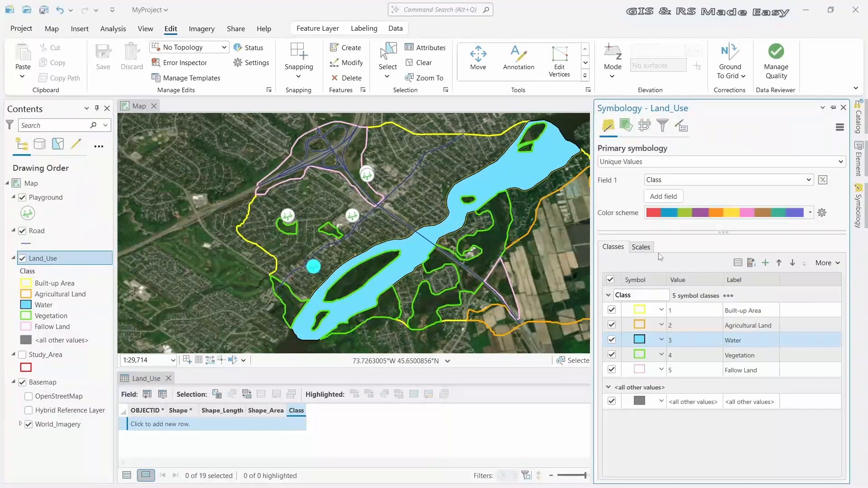
# - Set the Vegetation class's outline color to black and its outline width to 1 pt
pyautogui.click(638, 357)
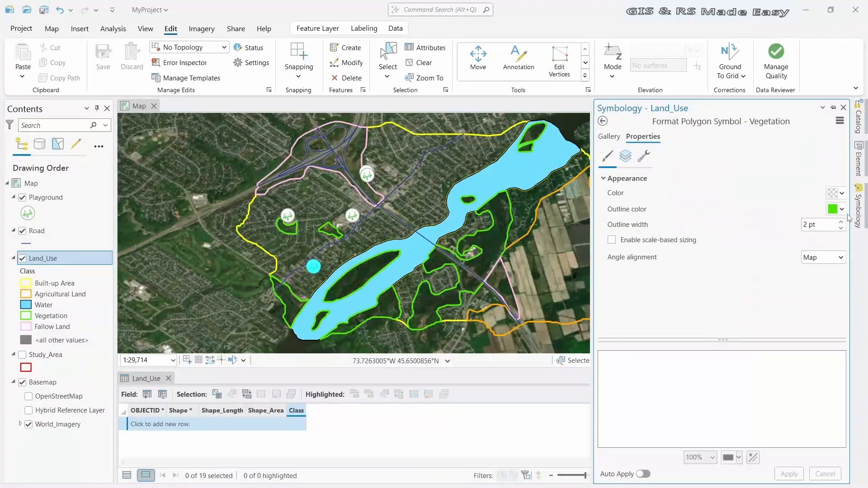
pyautogui.click(841, 209)
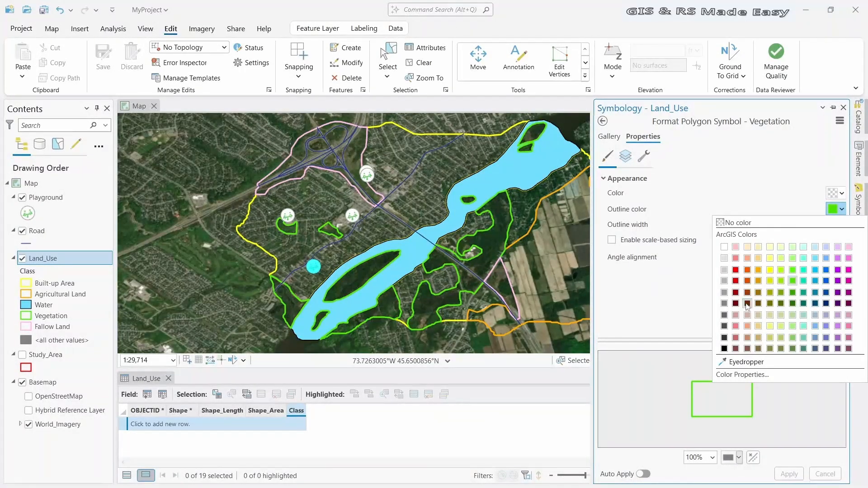
pyautogui.click(724, 349)
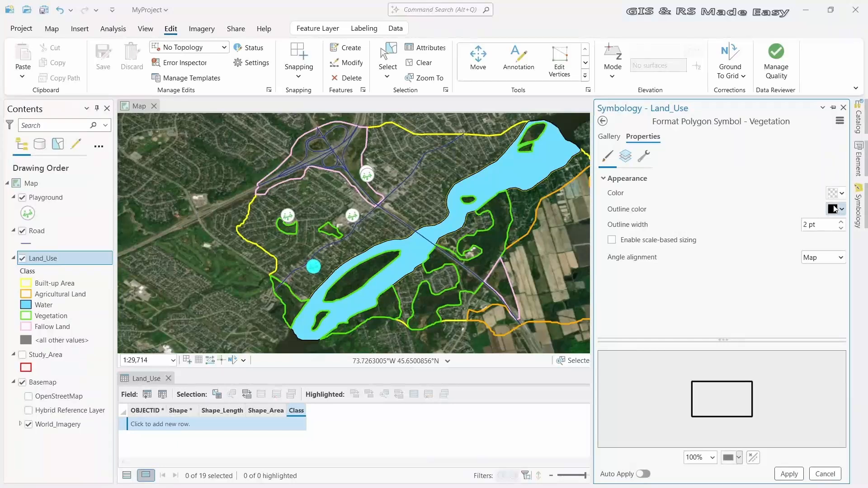
pyautogui.click(840, 228)
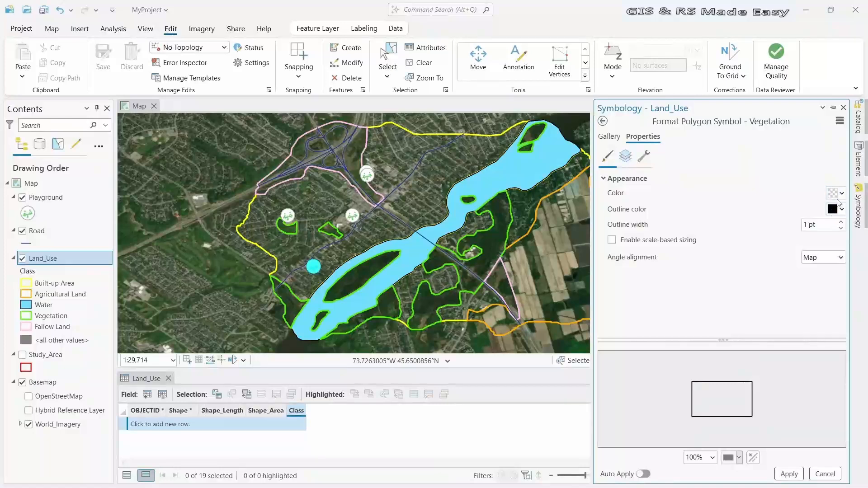
# - Fill the Vegetation class with dark green, apply the symbol and return to the Land_Use class list
pyautogui.click(840, 194)
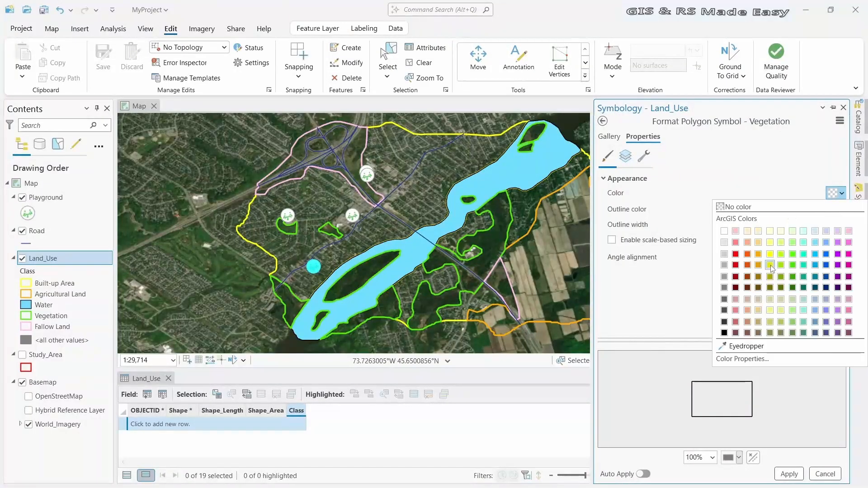
pyautogui.click(792, 254)
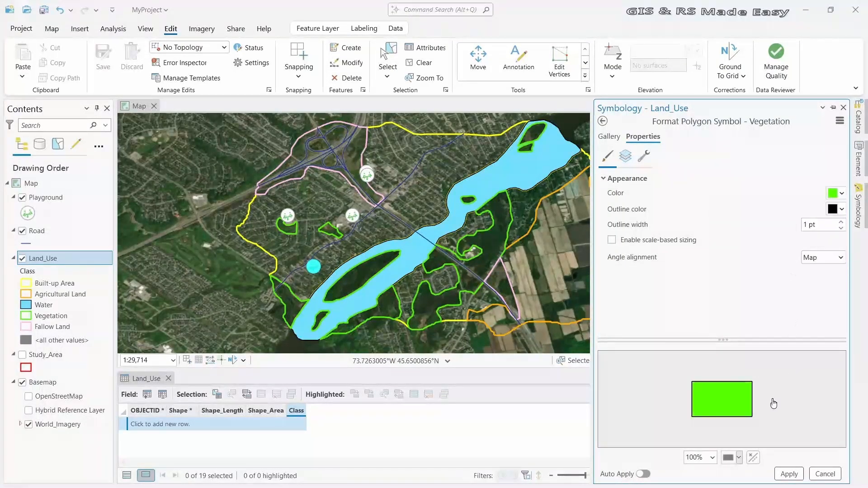
pyautogui.click(834, 197)
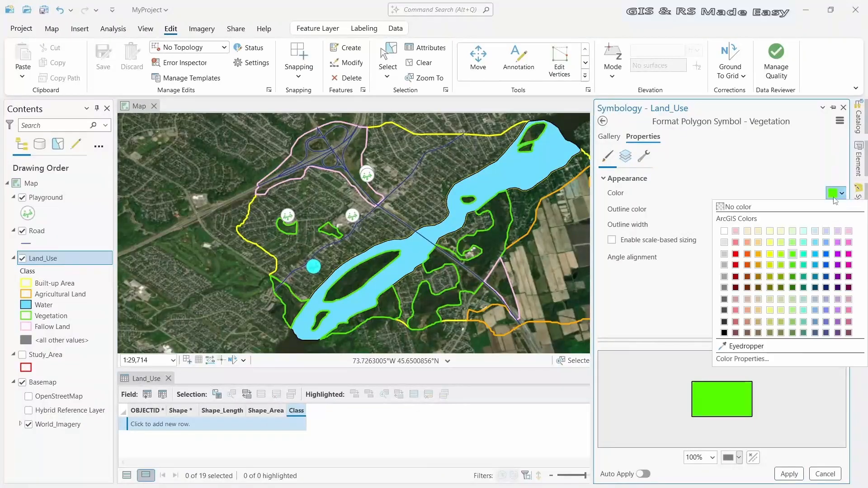
pyautogui.click(793, 266)
pyautogui.click(788, 473)
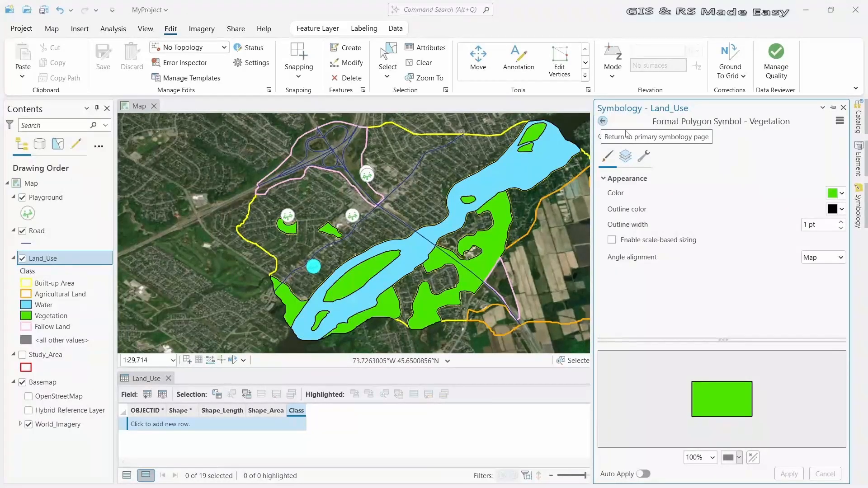
pyautogui.click(842, 193)
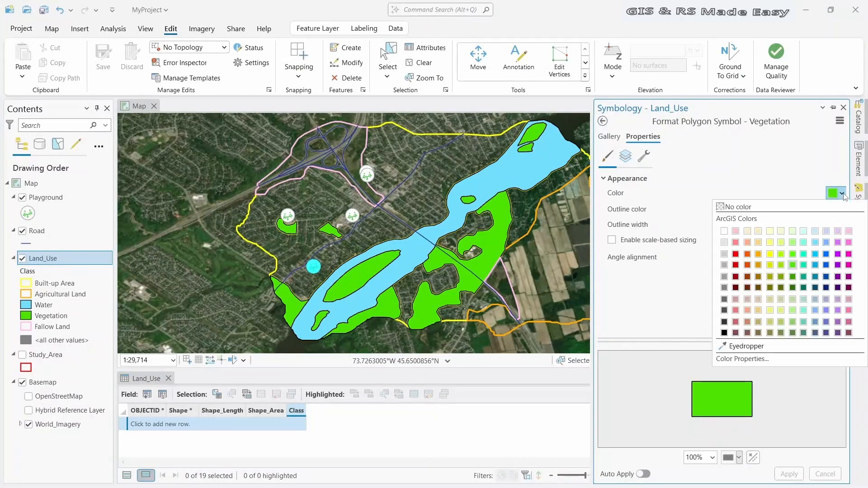
pyautogui.click(792, 276)
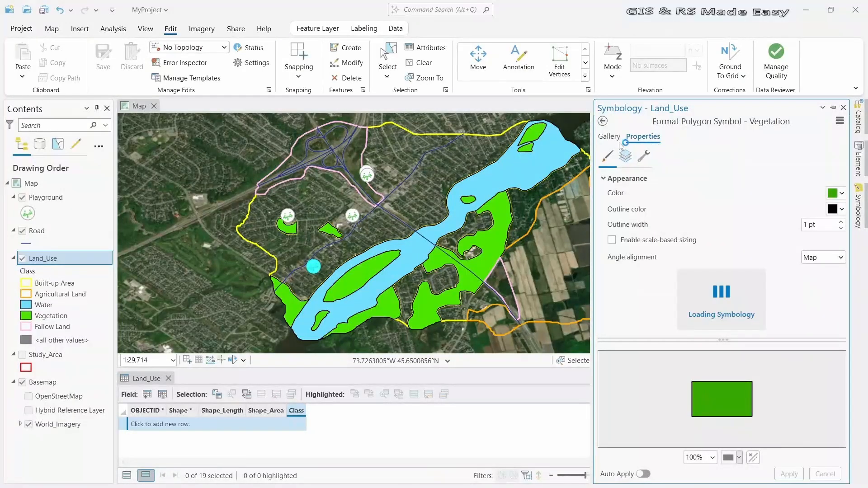
pyautogui.click(602, 121)
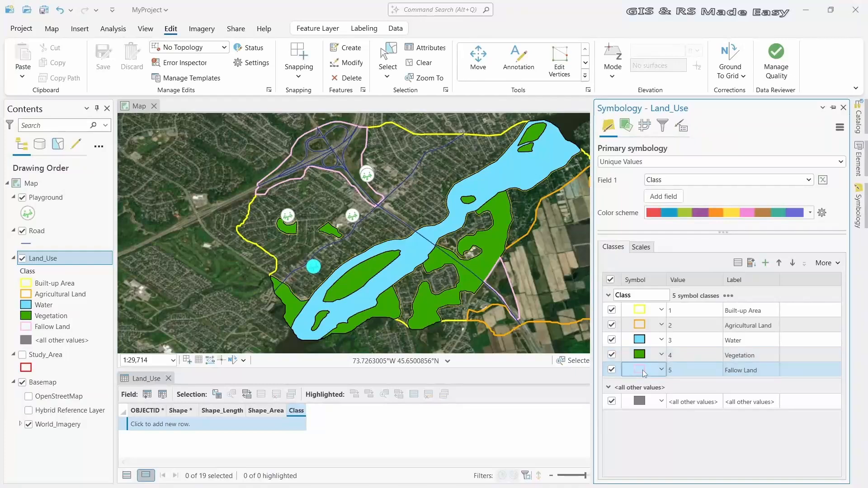
# - Give the Fallow Land class a light pink fill with a 1 pt black outline and apply the symbol
pyautogui.click(641, 370)
pyautogui.click(644, 372)
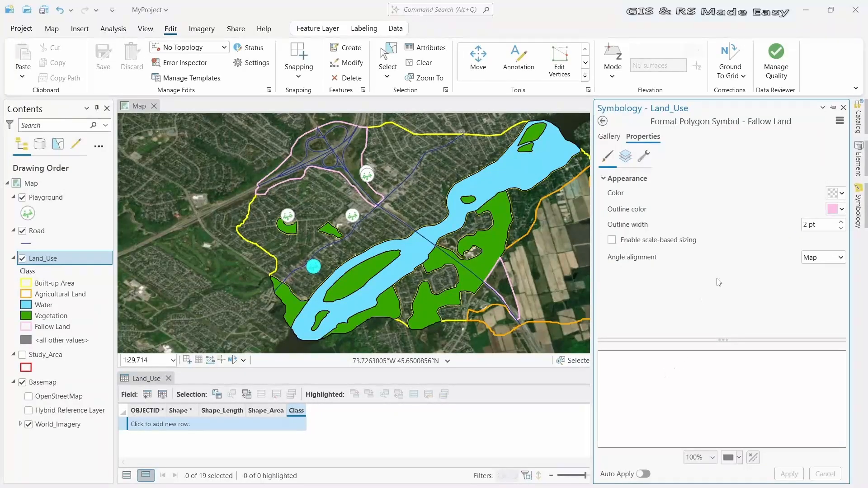
pyautogui.click(842, 193)
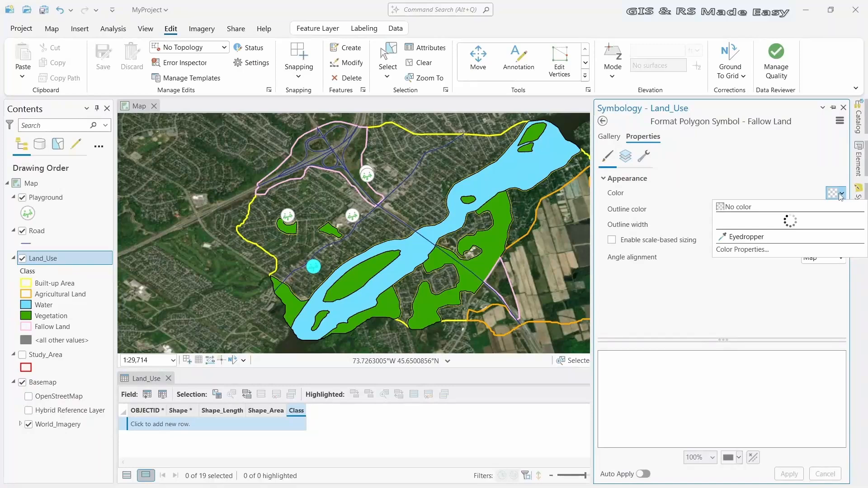
pyautogui.click(848, 231)
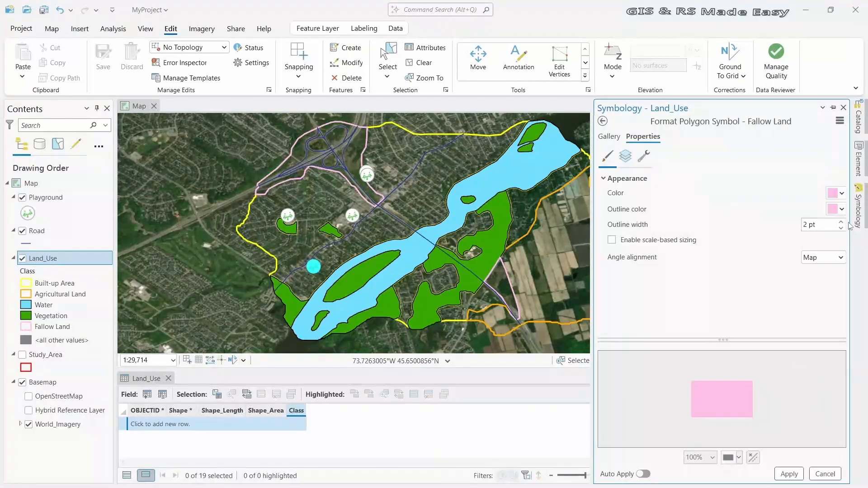
pyautogui.click(841, 209)
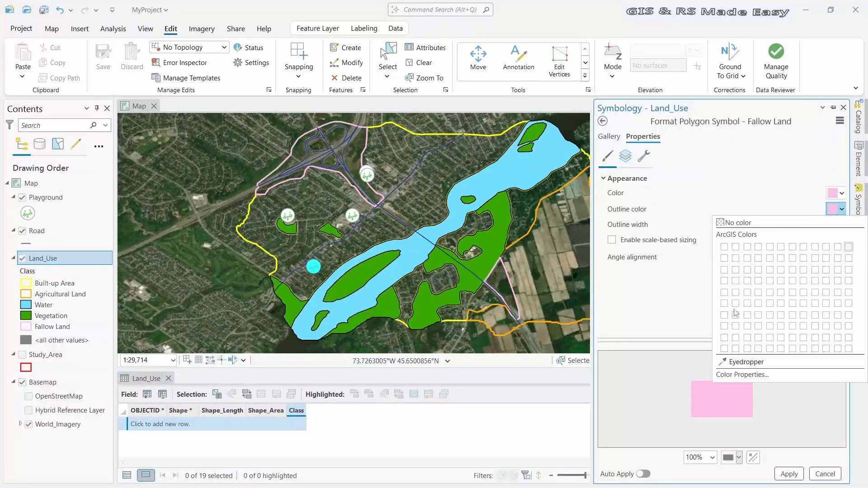
pyautogui.click(792, 277)
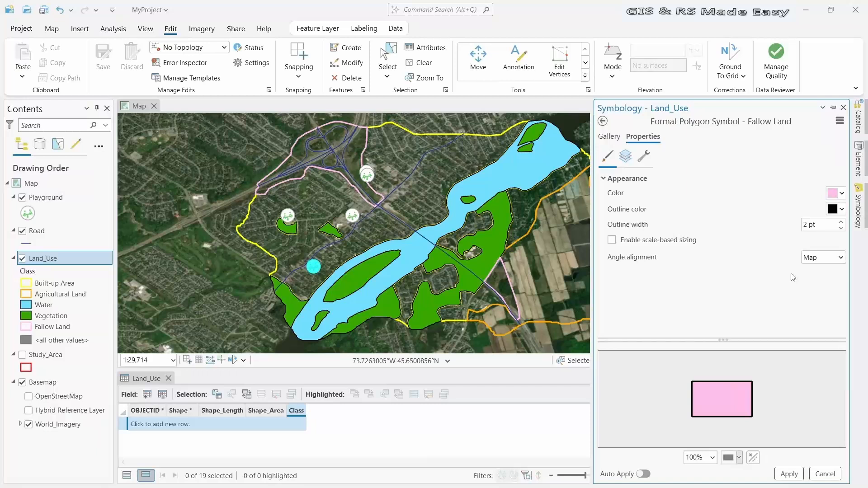
pyautogui.click(841, 228)
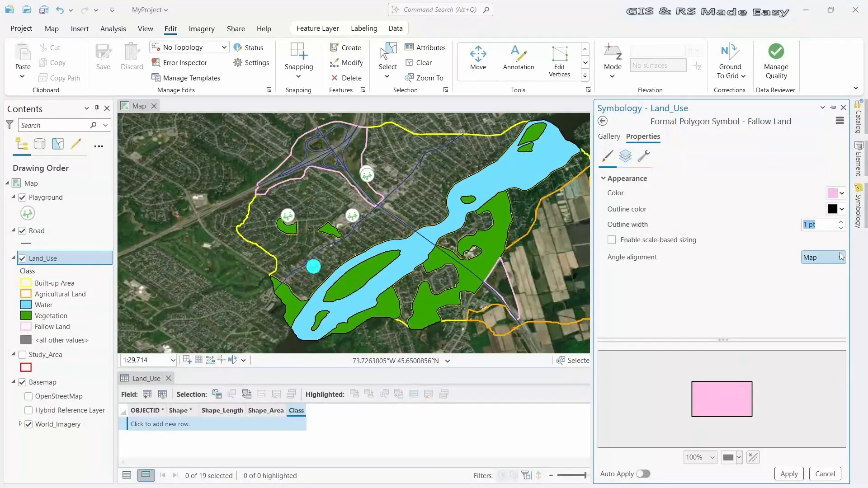
pyautogui.click(789, 474)
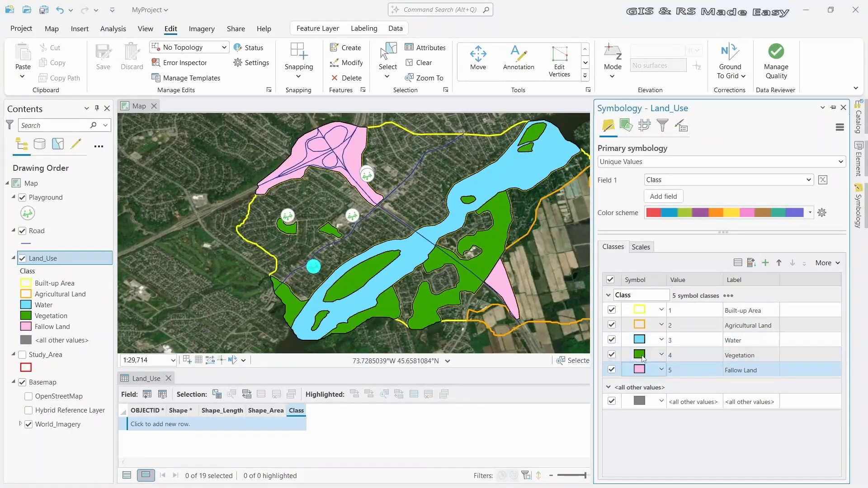
# - Give the Agricultural Land class a pale yellow fill with a 1 pt black outline and apply the symbol
pyautogui.click(643, 322)
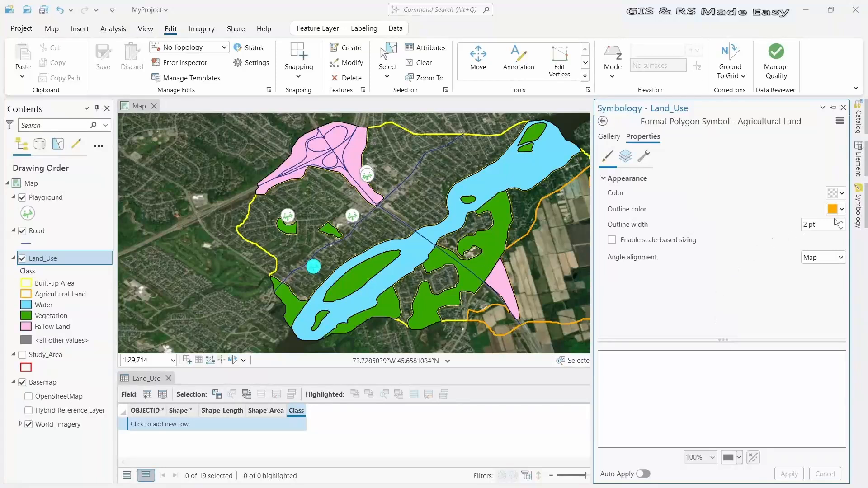
pyautogui.click(840, 209)
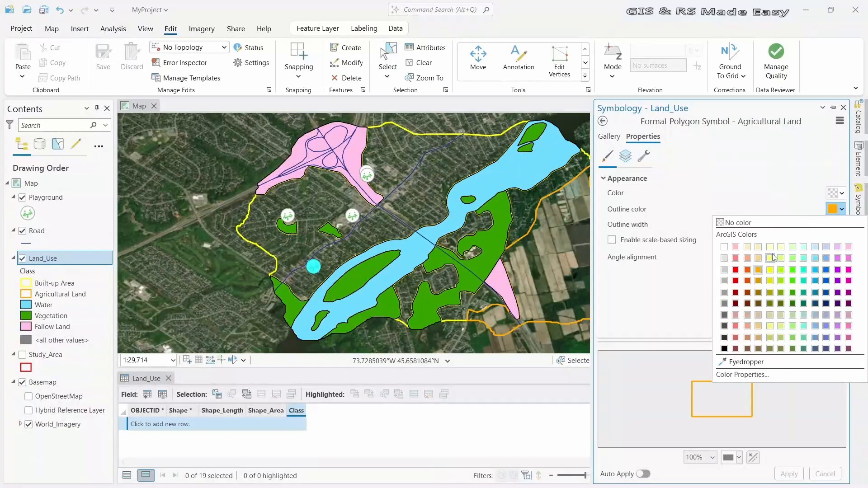
pyautogui.click(770, 247)
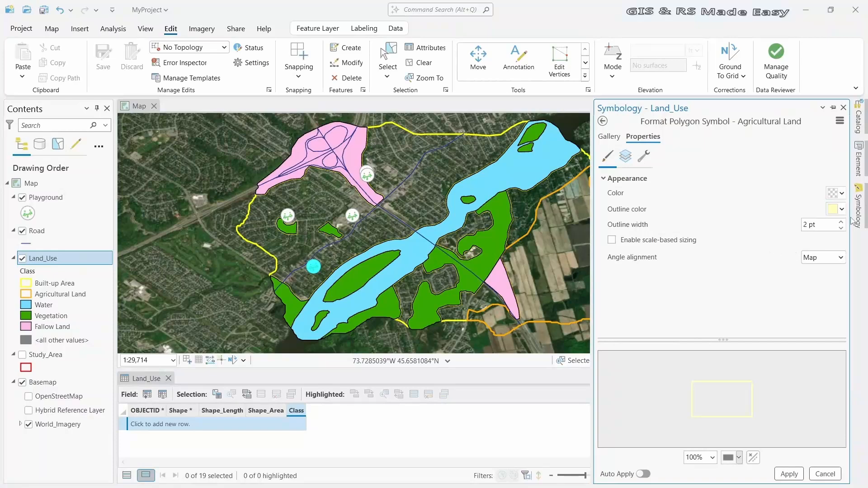
pyautogui.click(840, 193)
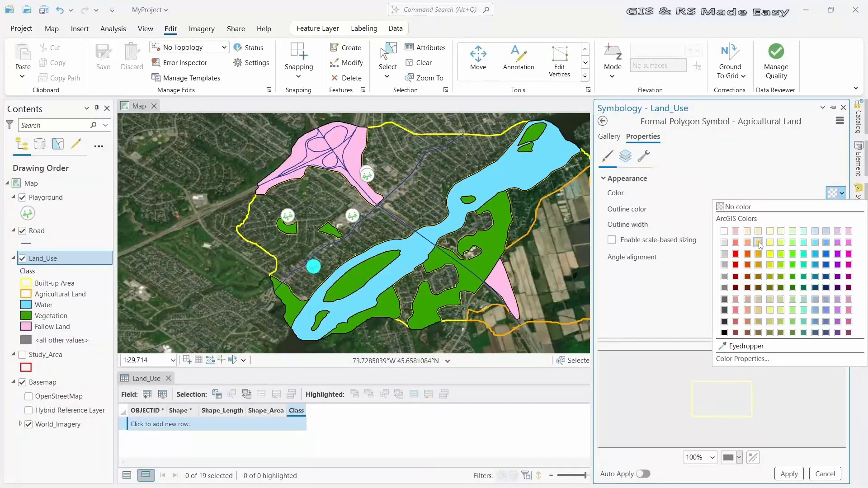
pyautogui.click(769, 232)
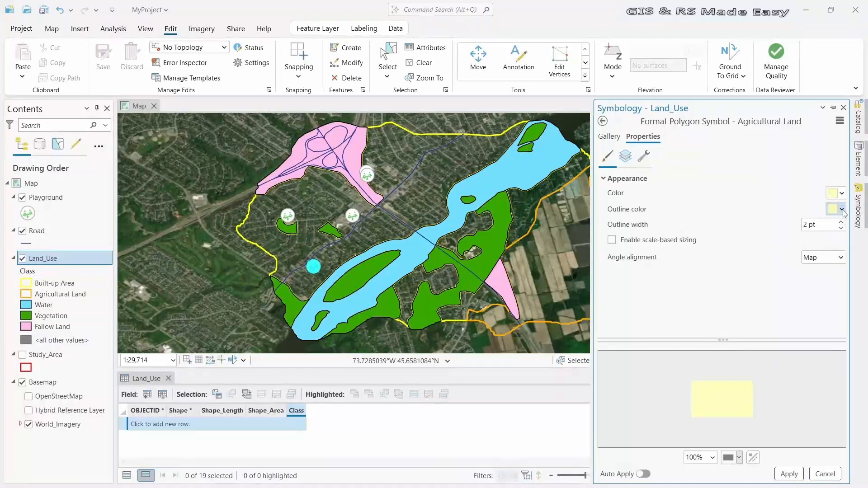
pyautogui.click(841, 211)
pyautogui.click(723, 345)
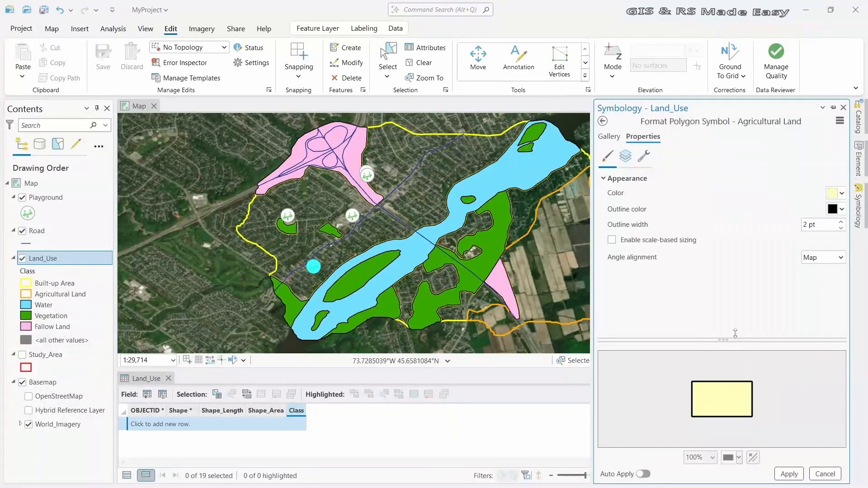
pyautogui.click(841, 229)
pyautogui.click(789, 474)
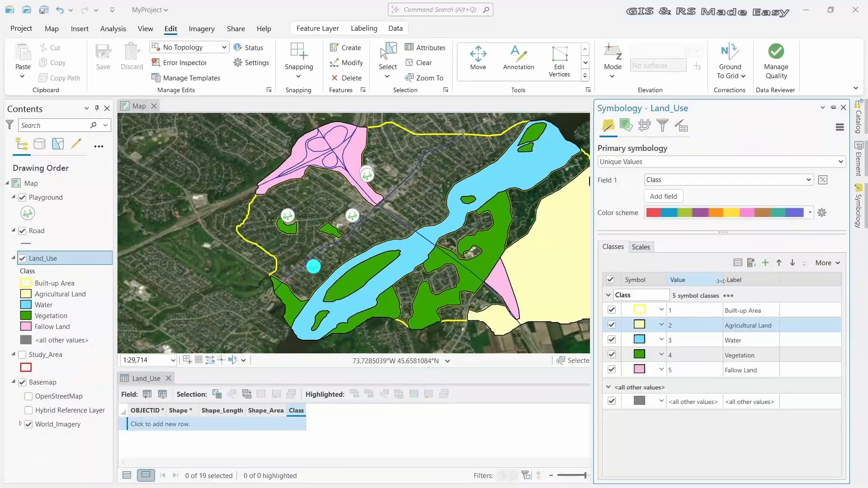
# - Try the 10% ordered dot pattern and the 10% Crosshatch gallery symbols on the Built-up Area class
pyautogui.click(696, 309)
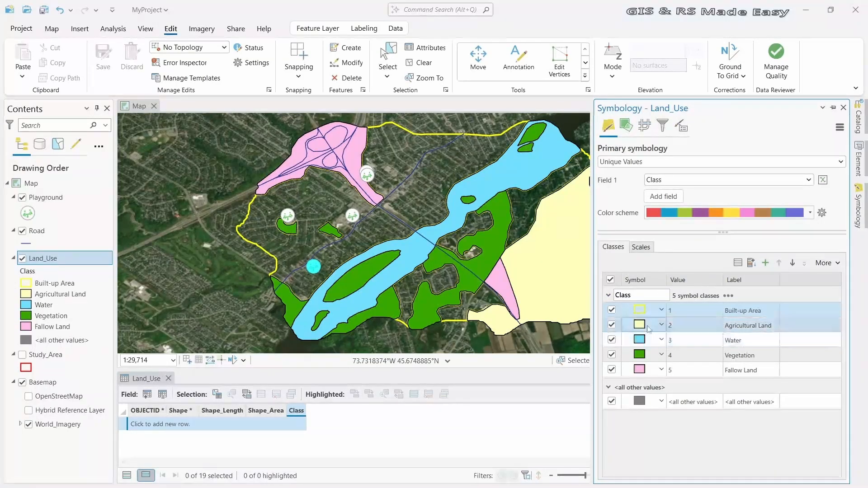
pyautogui.keyDown('ctrl'); pyautogui.click(747, 330); pyautogui.keyUp('ctrl')
pyautogui.moveTo(750, 319); pyautogui.dragTo(637, 317)
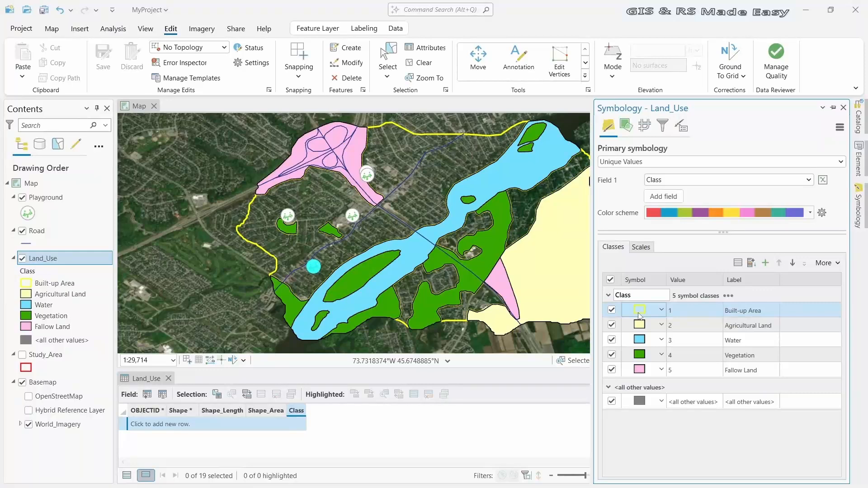
pyautogui.click(639, 312)
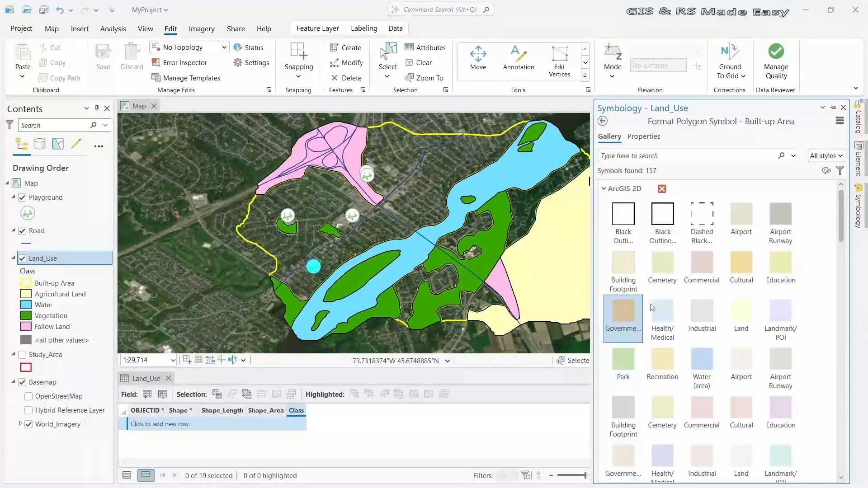
pyautogui.scroll(-3, 751, 312)
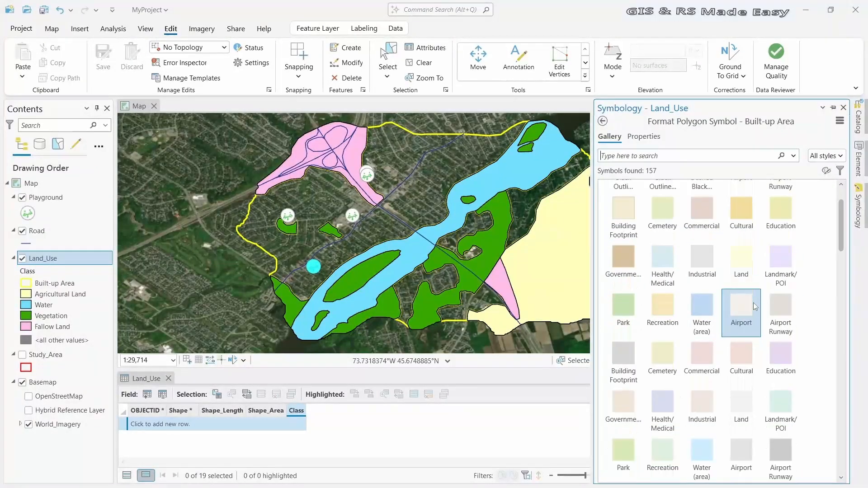
pyautogui.scroll(-6, 752, 304)
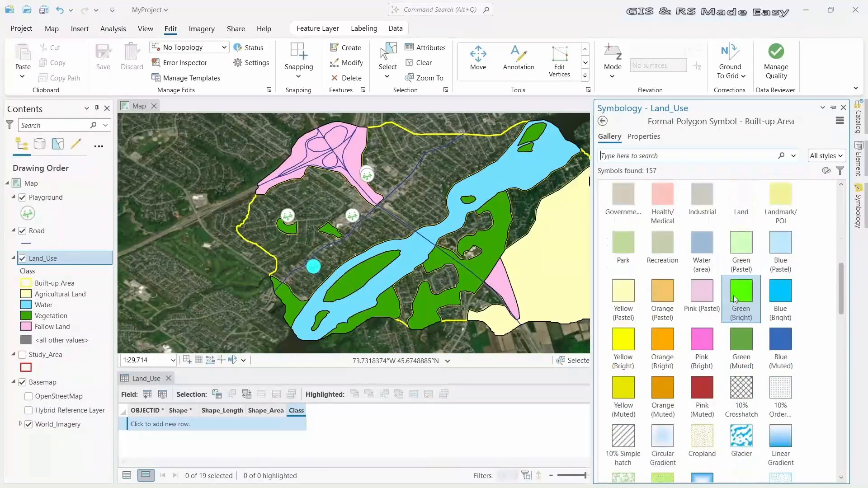
pyautogui.scroll(-2, 733, 295)
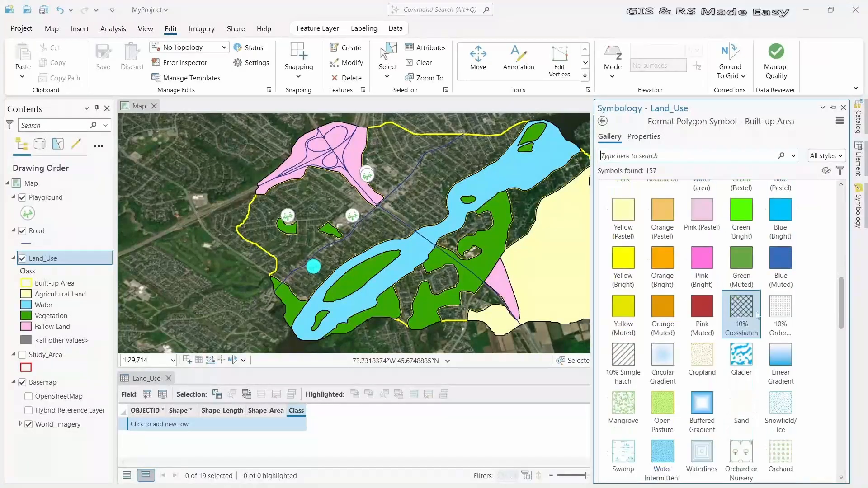
pyautogui.click(781, 312)
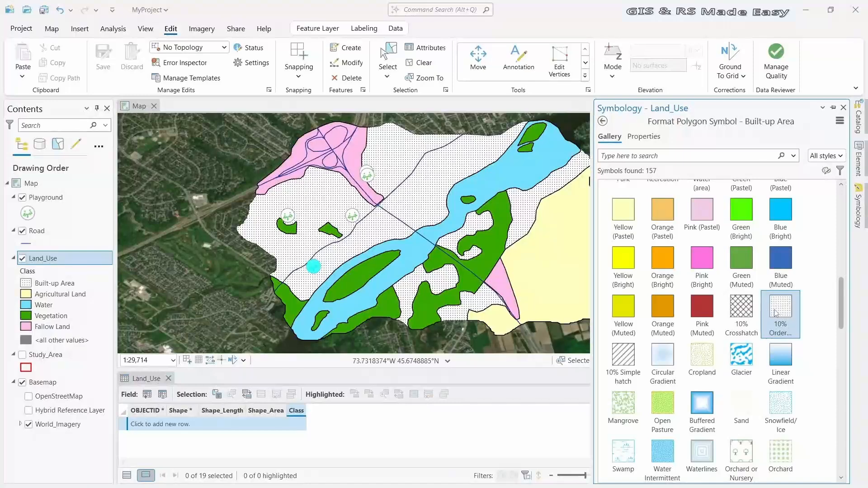
pyautogui.click(750, 307)
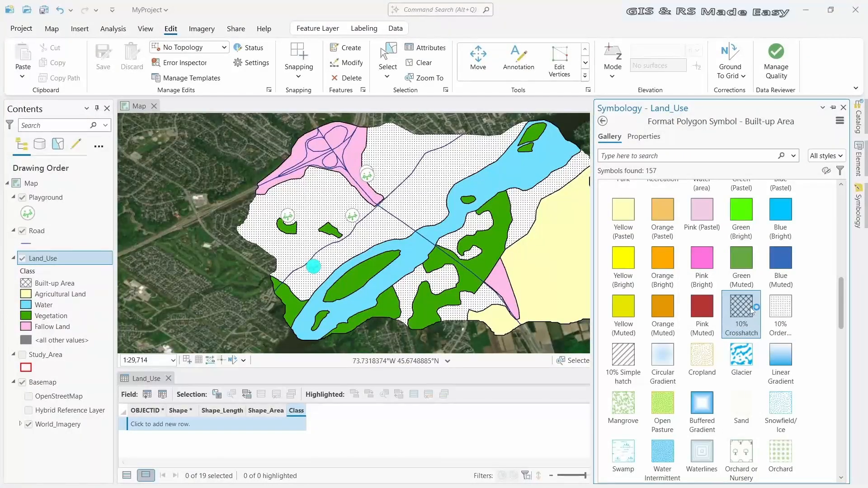
# - Hide the World_Imagery basemap layer and return to the Built-up Area class's symbol settings
pyautogui.click(28, 425)
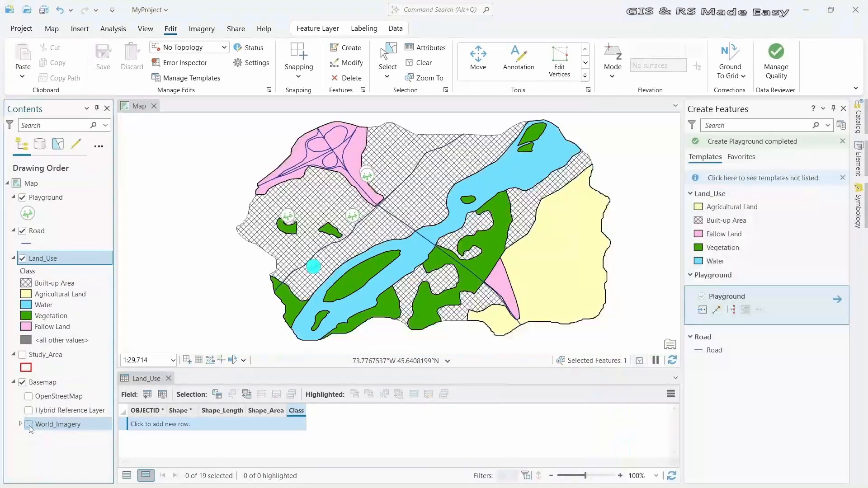
pyautogui.click(858, 208)
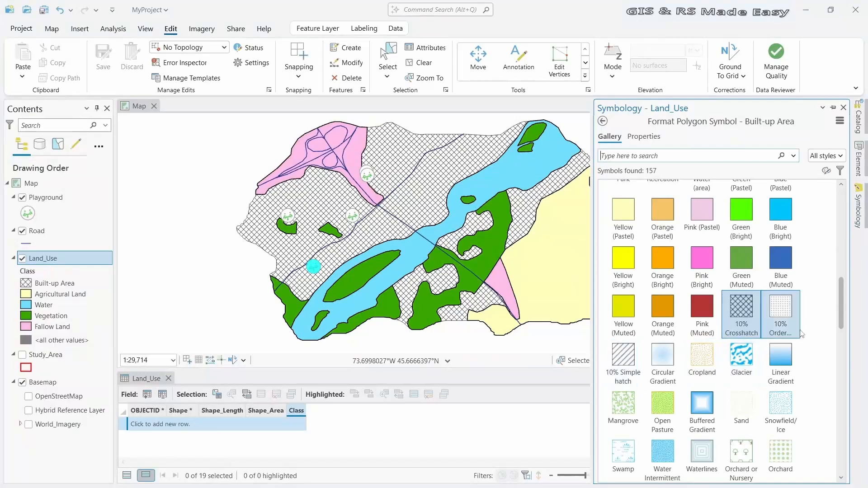
# - Try crosshatch, diamond and dot pattern fills from the gallery on the Built-up Area class and settle on Dot Fill 2
pyautogui.scroll(-10, 801, 333)
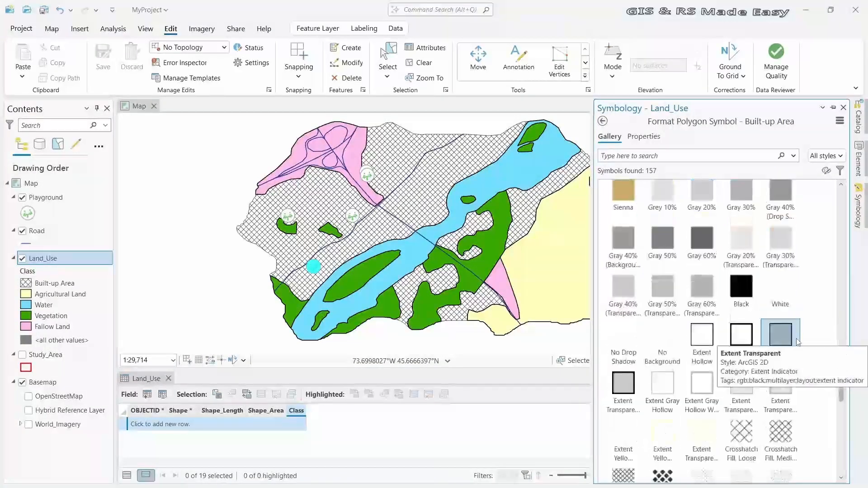
pyautogui.click(741, 434)
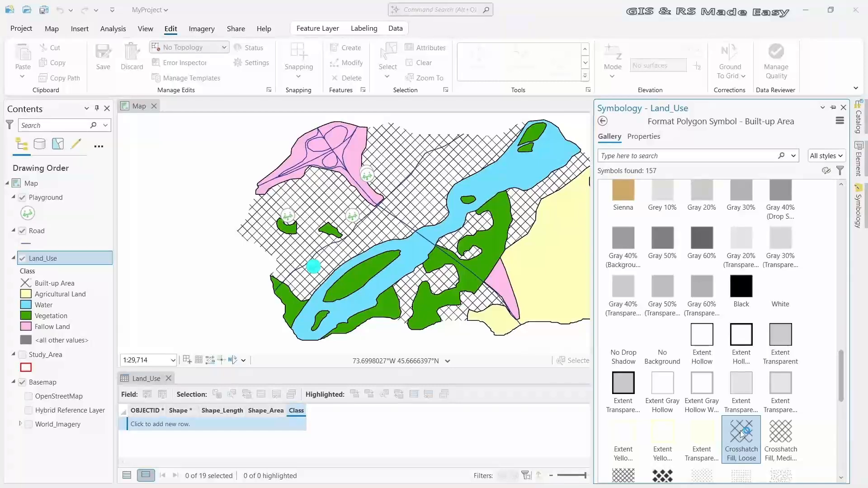
pyautogui.scroll(-1, 742, 391)
pyautogui.click(662, 433)
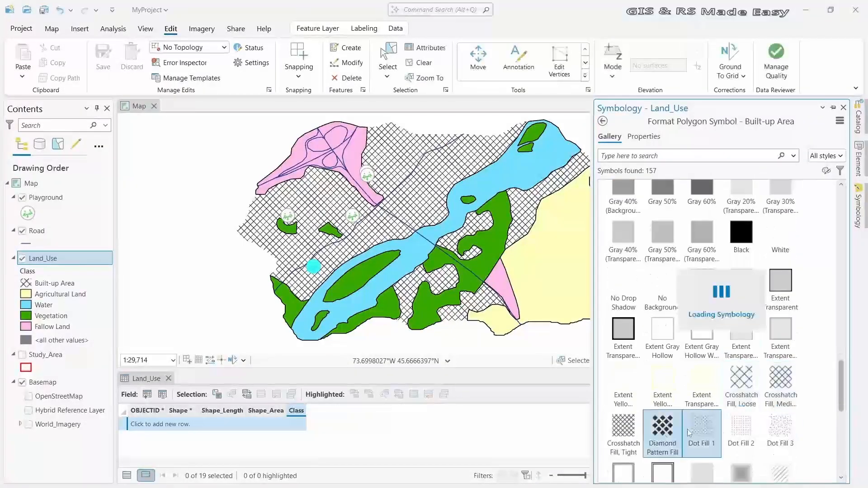
pyautogui.scroll(-1, 771, 352)
pyautogui.click(743, 374)
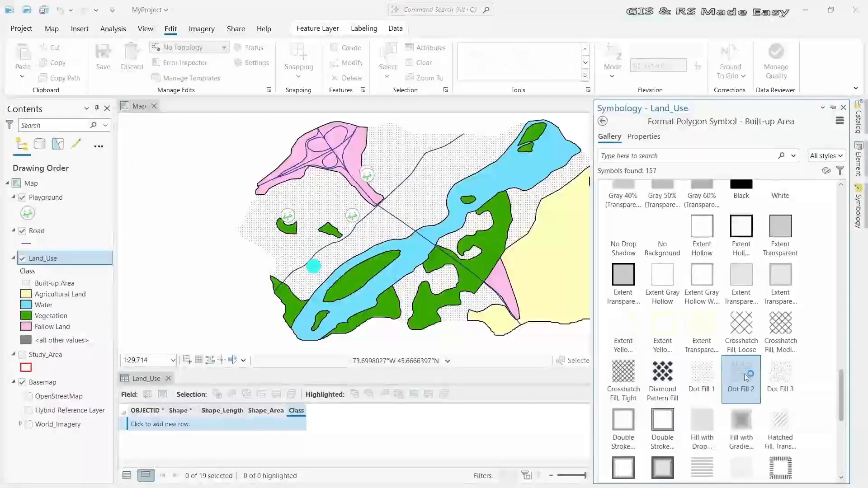
pyautogui.scroll(-2, 808, 352)
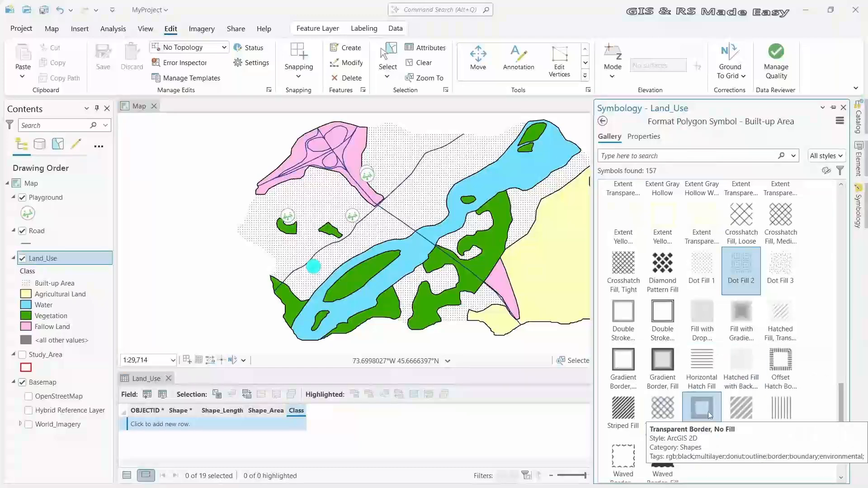
pyautogui.click(781, 265)
pyautogui.click(742, 271)
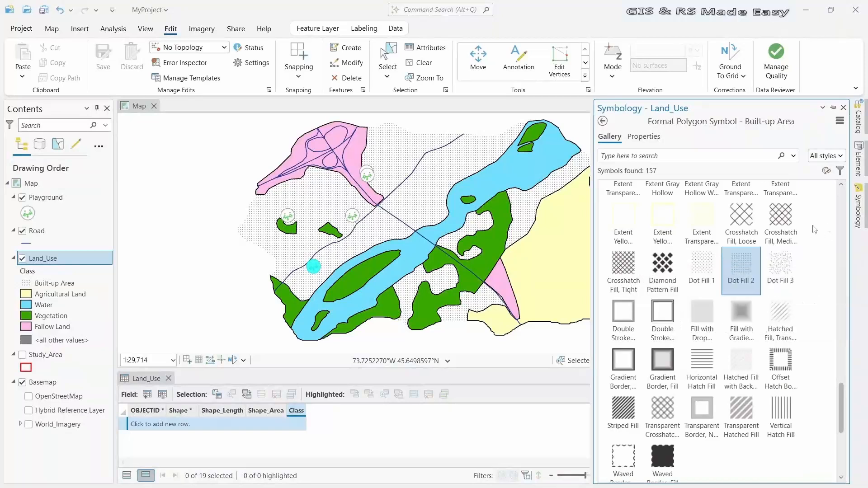
# - Colour the Built-up Area class's dot pattern red, set its outline width to 1 pt, and apply the symbol
pyautogui.click(643, 136)
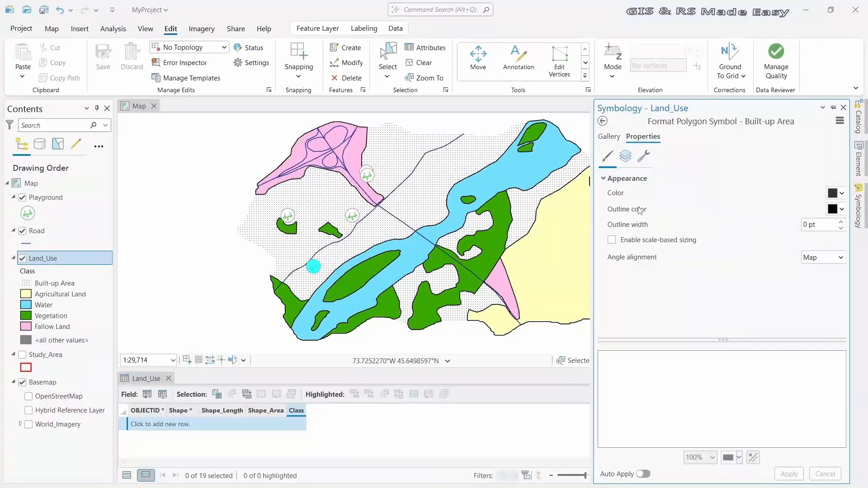
pyautogui.click(609, 136)
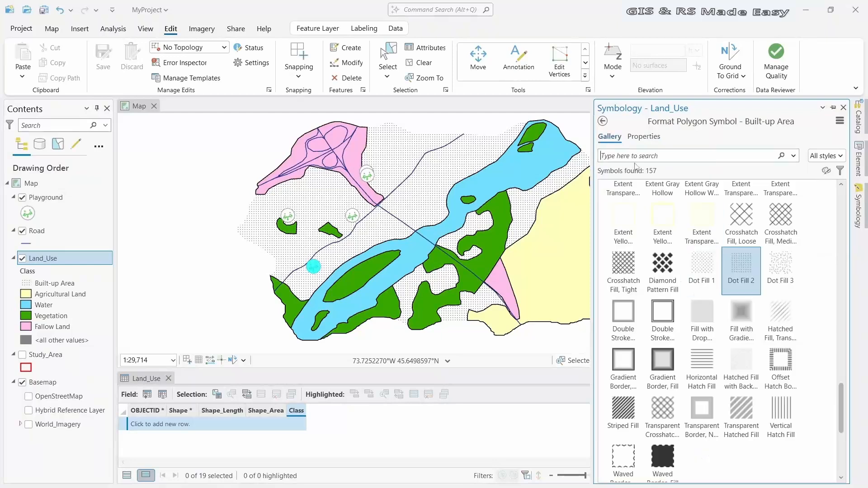
pyautogui.click(643, 137)
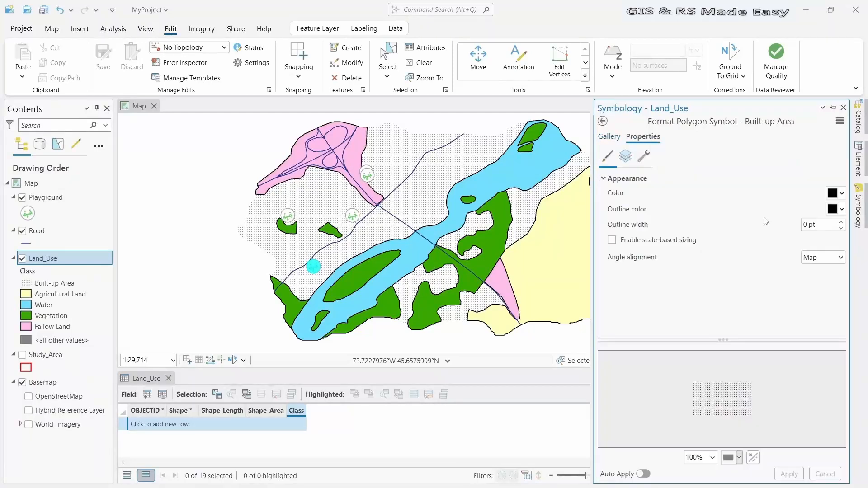
pyautogui.click(842, 194)
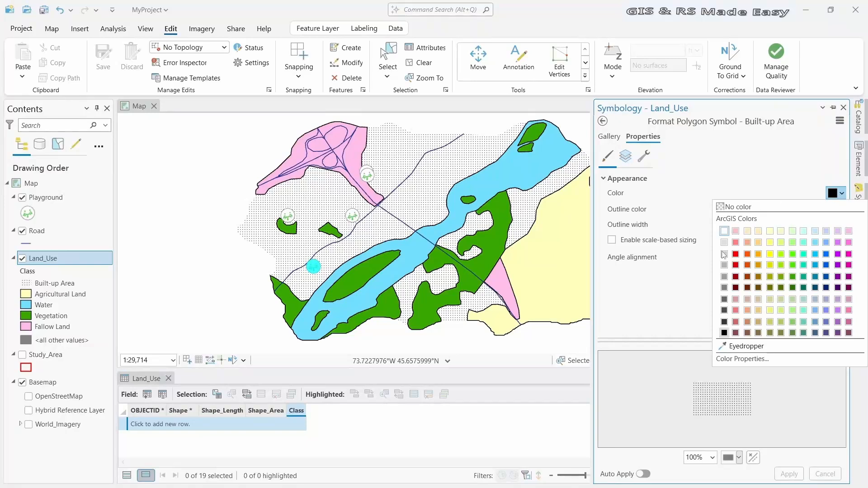
pyautogui.click(736, 255)
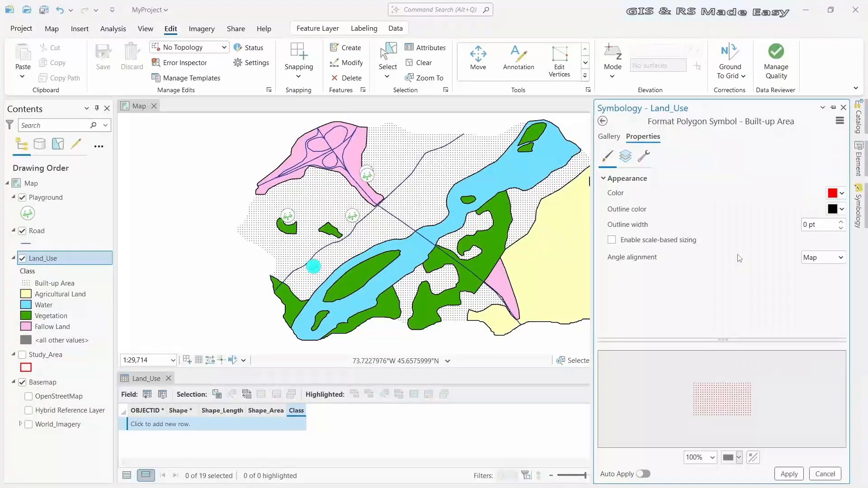
pyautogui.click(841, 222)
pyautogui.click(790, 474)
pyautogui.click(790, 474)
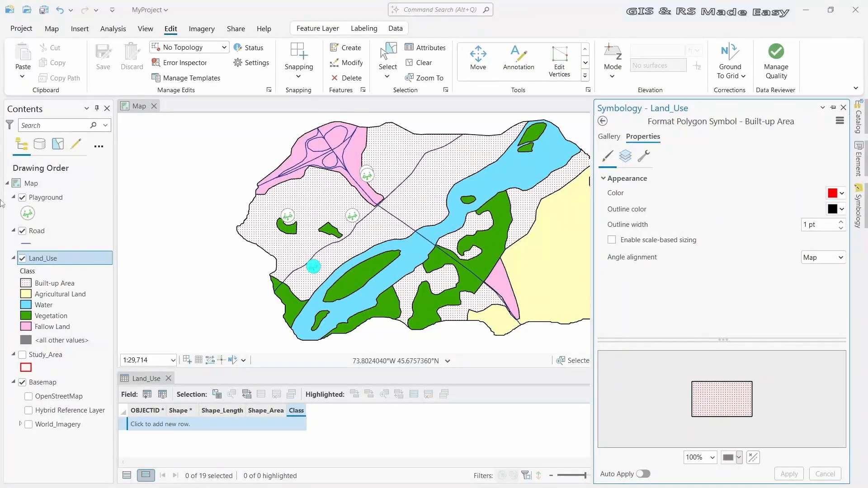
# - Make the Road layer's line symbol black, try a 3 pt line width, and apply a final width of 2 pt
pyautogui.click(32, 243)
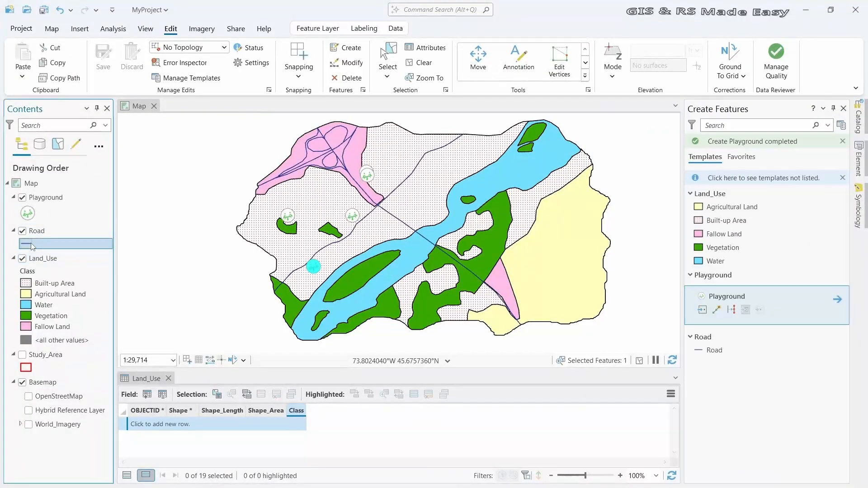
pyautogui.click(858, 212)
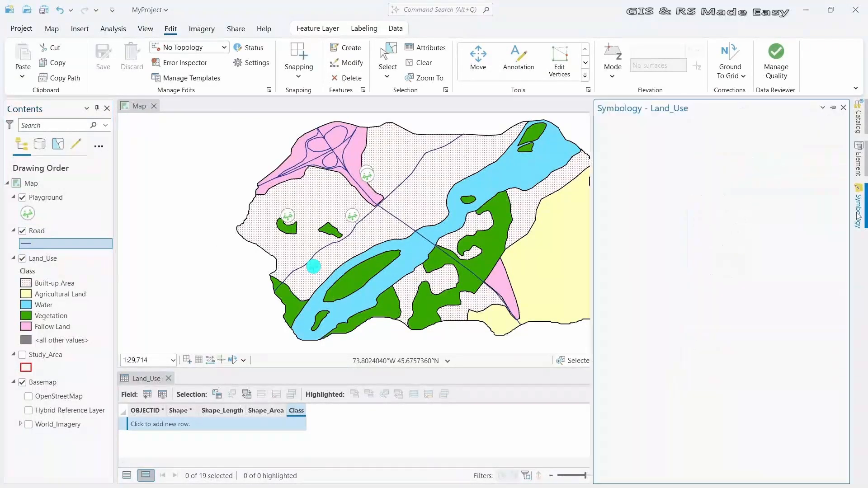
pyautogui.click(652, 181)
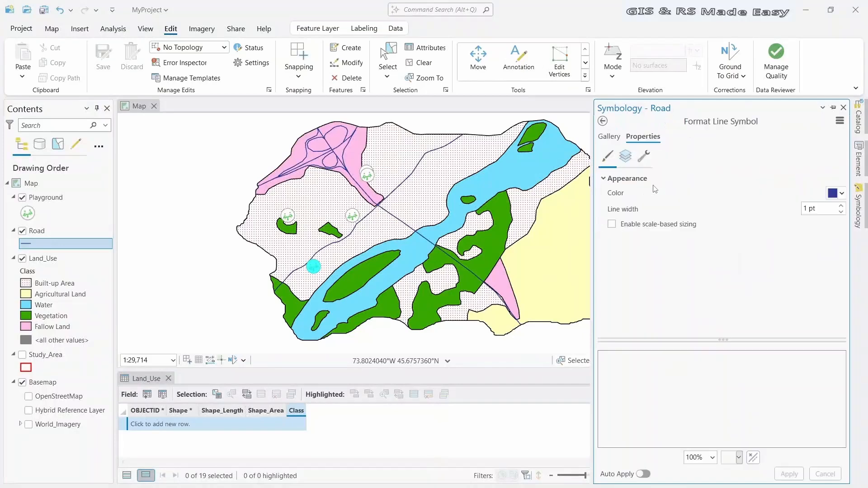
pyautogui.click(841, 194)
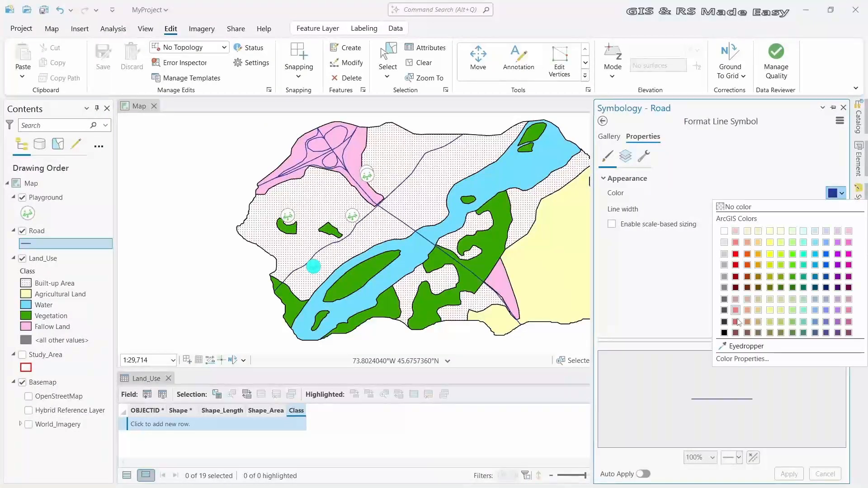
pyautogui.click(727, 337)
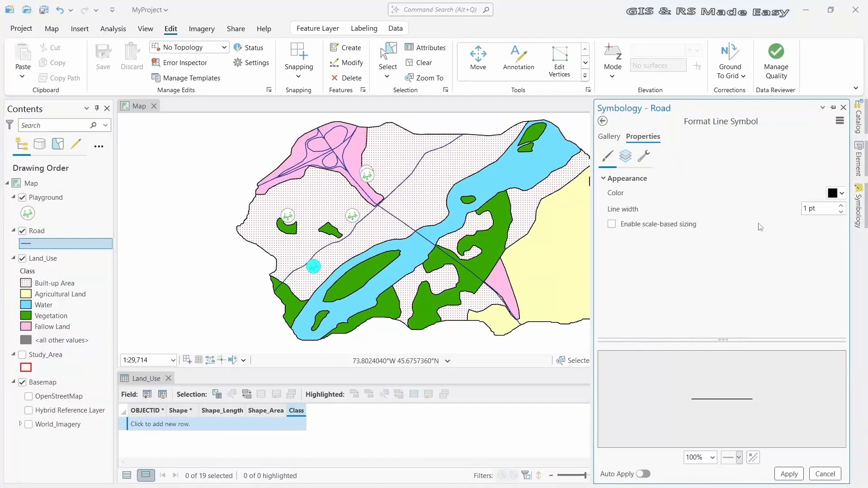
pyautogui.click(841, 205)
pyautogui.click(840, 206)
pyautogui.click(792, 474)
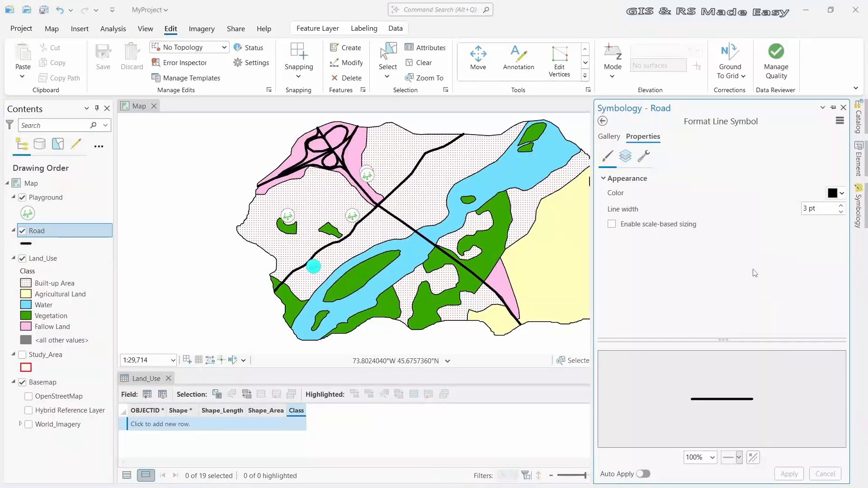
pyautogui.click(840, 211)
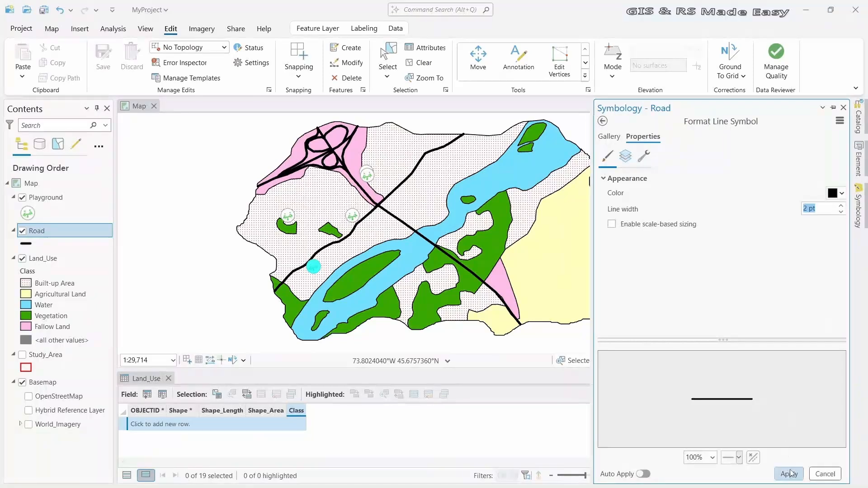
pyautogui.click(790, 473)
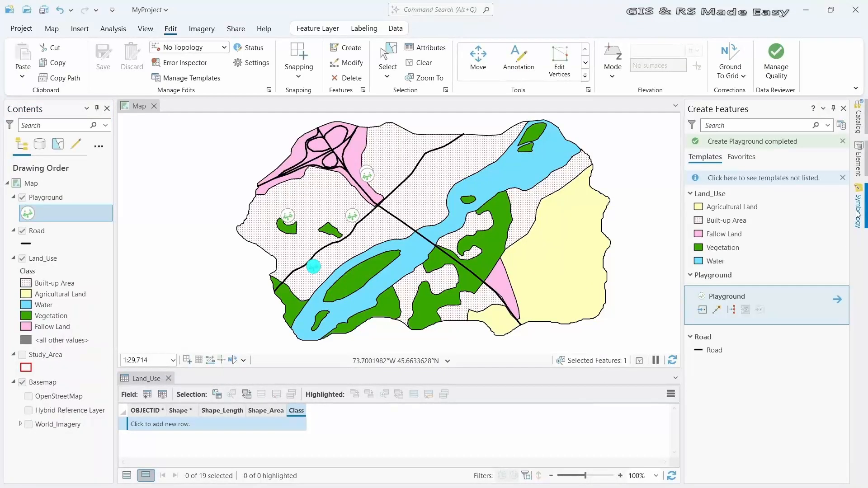
# - Set the Playground point symbol's size to 12 pt and apply it
pyautogui.click(860, 211)
pyautogui.click(841, 212)
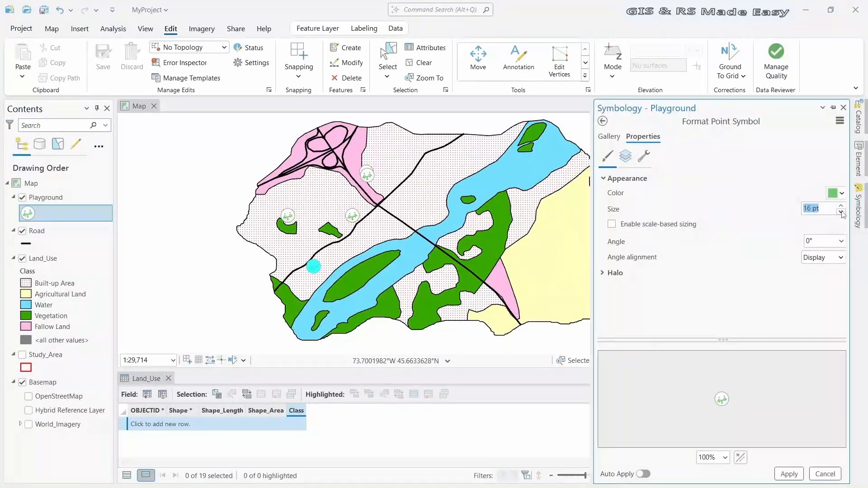
pyautogui.click(841, 211)
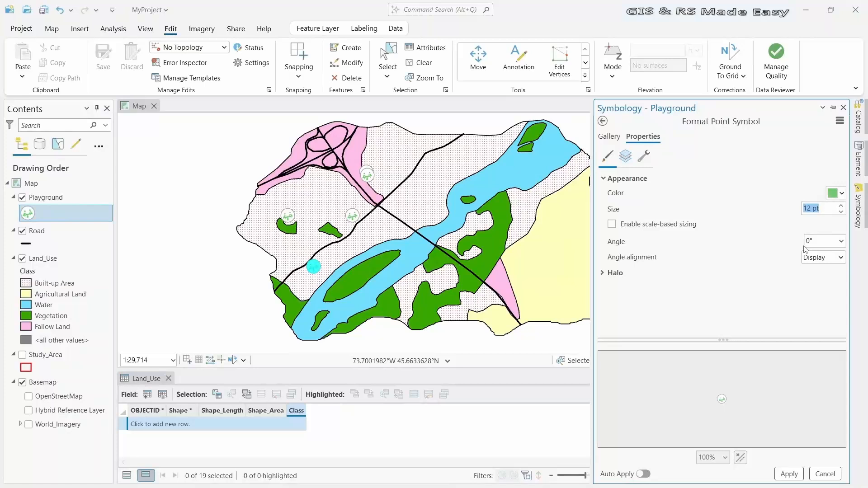
pyautogui.click(788, 474)
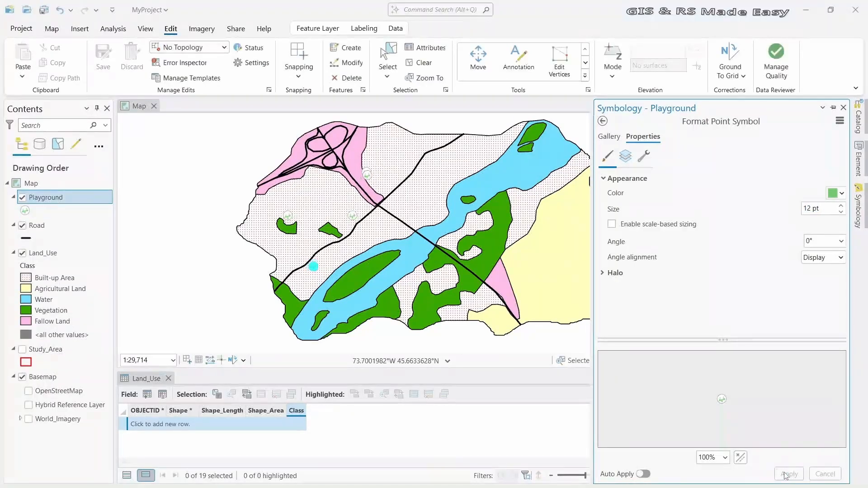